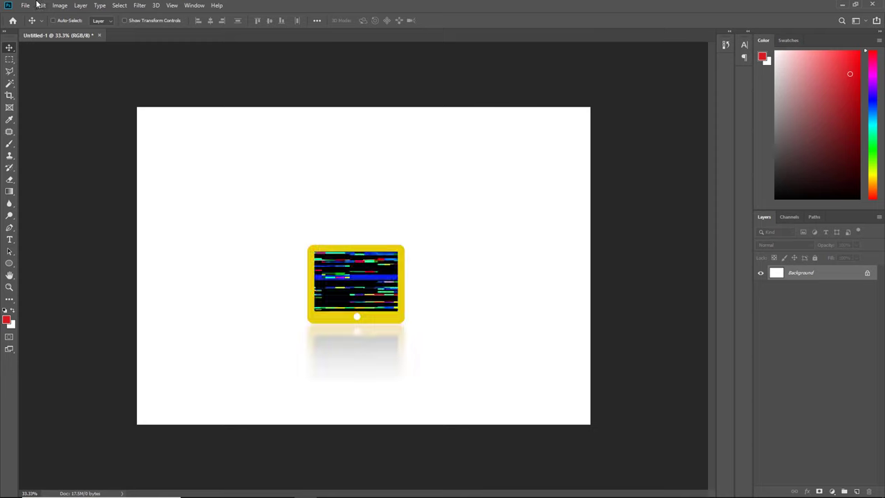
- Open infinity.png, drag it onto the blank Untitled-1 canvas, and close its tab
{"action": "left_click", "coordinate": [25, 6]}
{"action": "left_click", "coordinate": [34, 25]}
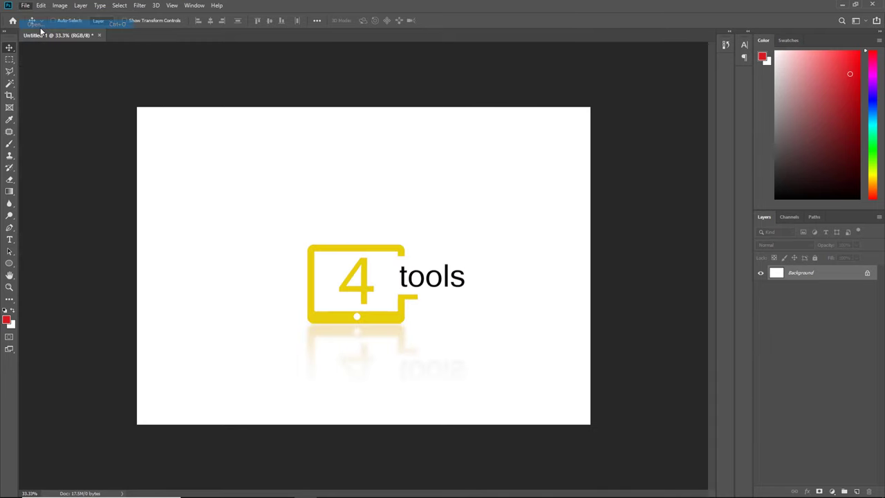
{"action": "double_click", "coordinate": [498, 88]}
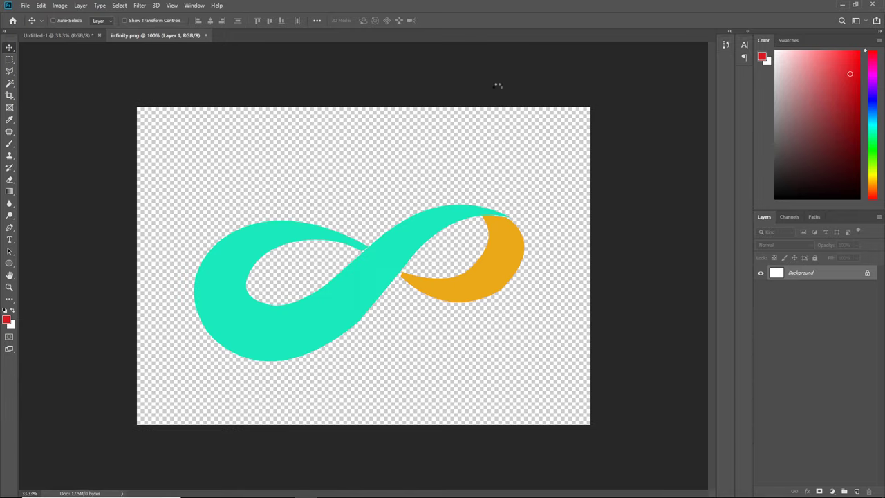
{"action": "left_click_drag", "start_coordinate": [404, 257], "coordinate": [78, 35]}
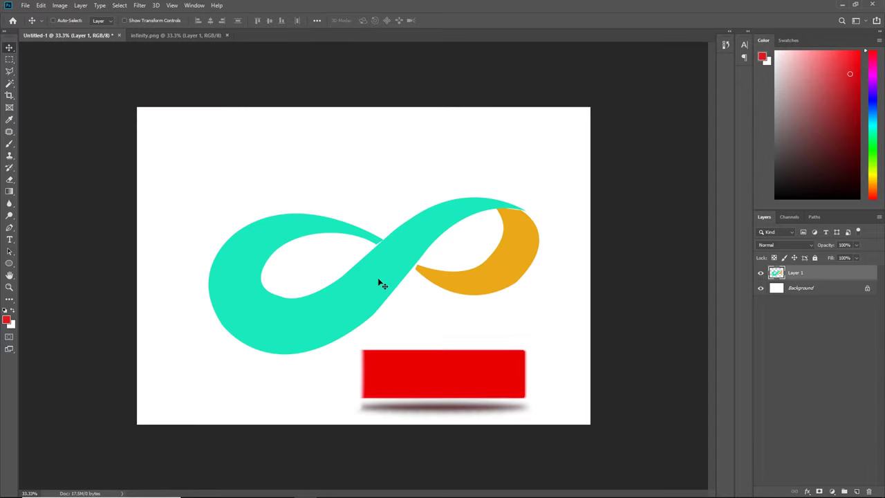
{"action": "left_click_drag", "start_coordinate": [77, 36], "coordinate": [364, 291]}
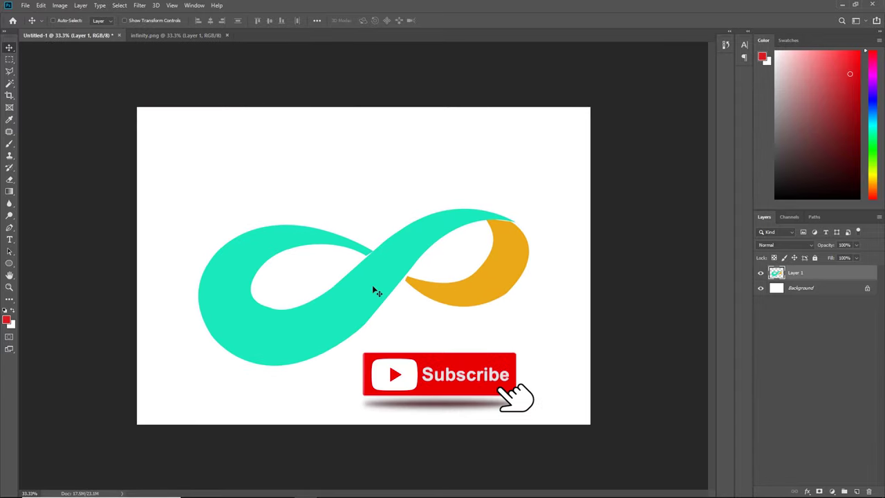
{"action": "left_click", "coordinate": [228, 35]}
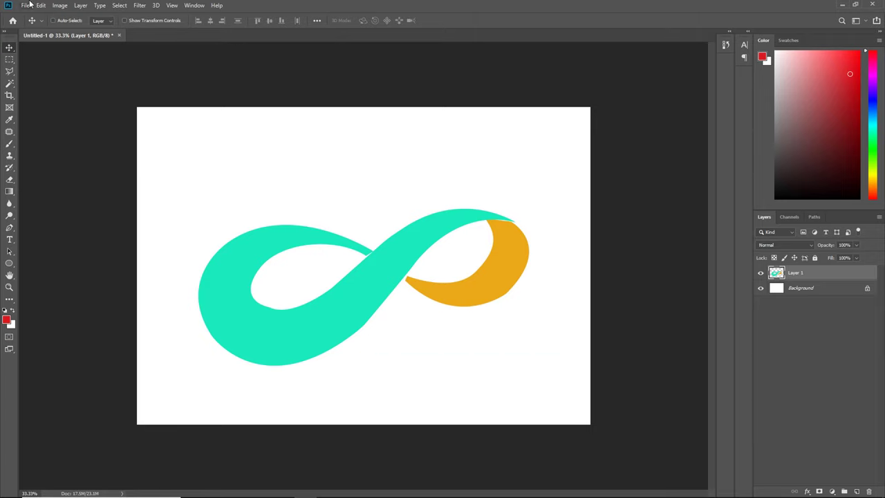
{"action": "left_click", "coordinate": [26, 6]}
- Open road.jpg, define it as a pattern, and return to the Untitled-1 document
{"action": "left_click", "coordinate": [33, 25]}
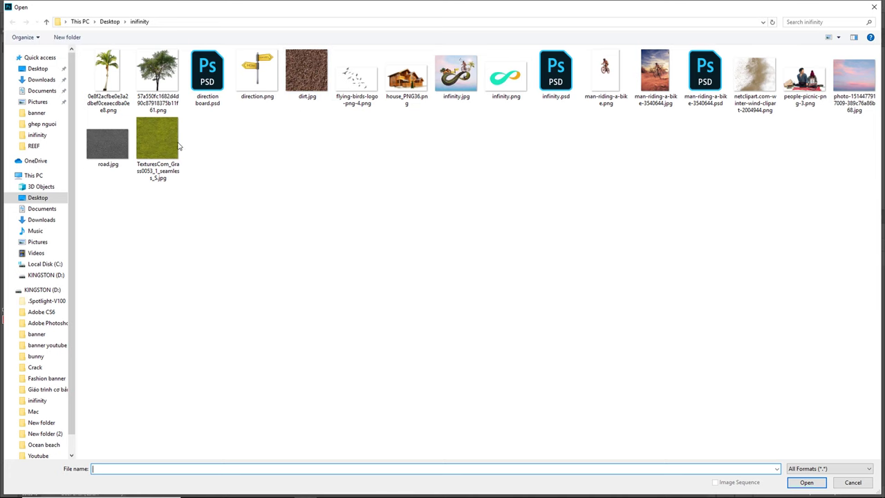
{"action": "double_click", "coordinate": [88, 144]}
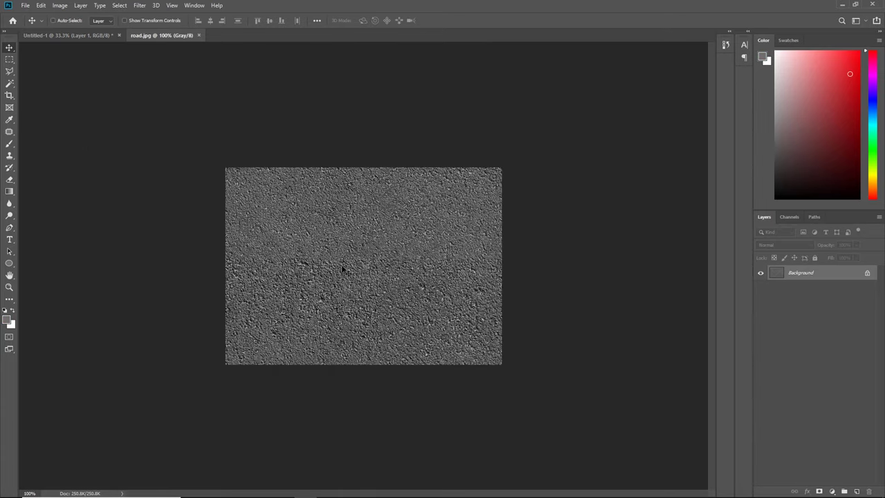
{"action": "left_click", "coordinate": [41, 5]}
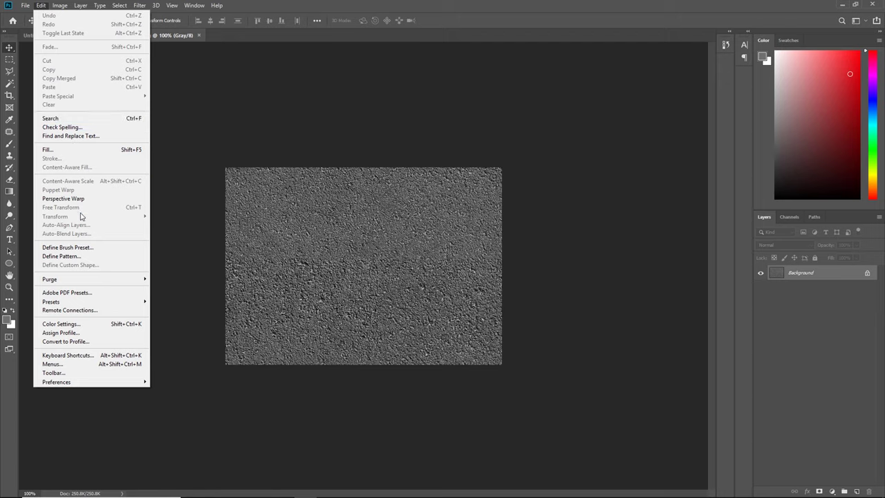
{"action": "left_click", "coordinate": [77, 256]}
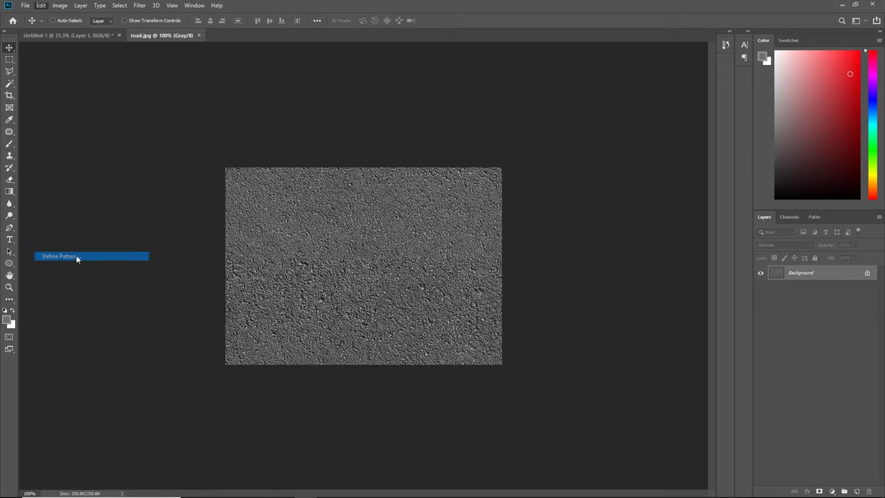
{"action": "left_click", "coordinate": [534, 160]}
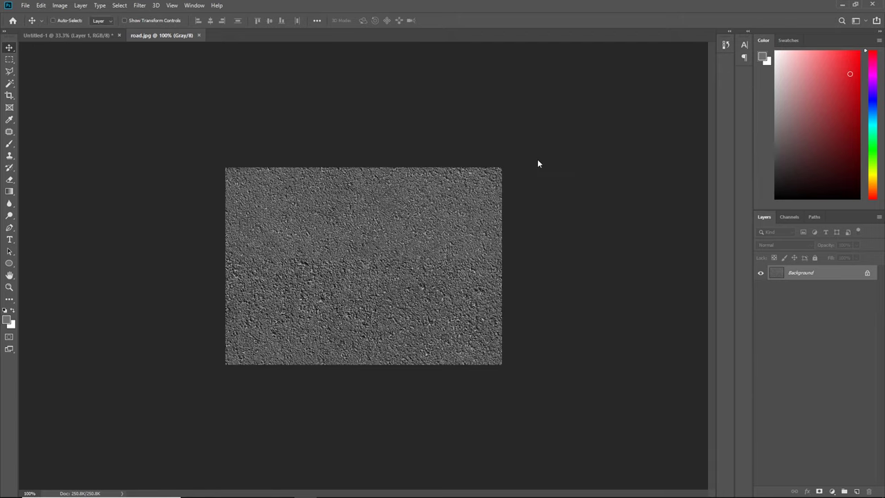
{"action": "left_click", "coordinate": [69, 34]}
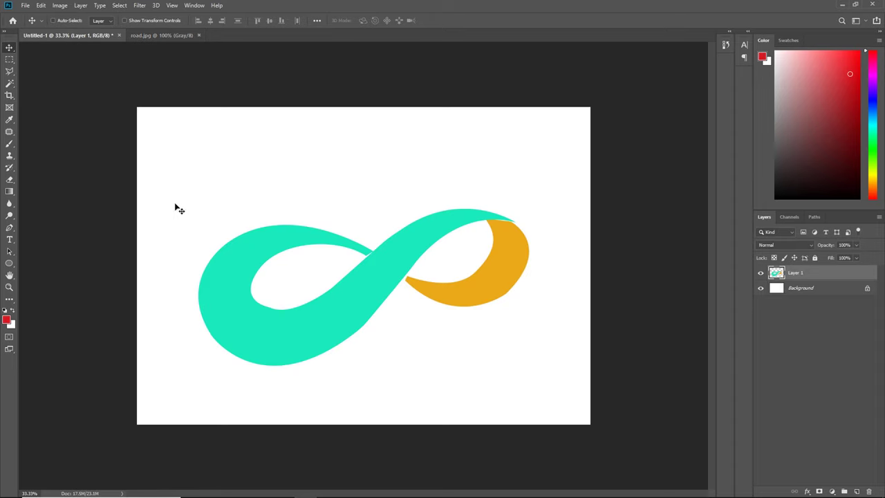
- Magic-wand select the teal loop and copy it onto a new Layer 2
{"action": "left_click", "coordinate": [9, 84]}
{"action": "left_click", "coordinate": [342, 311]}
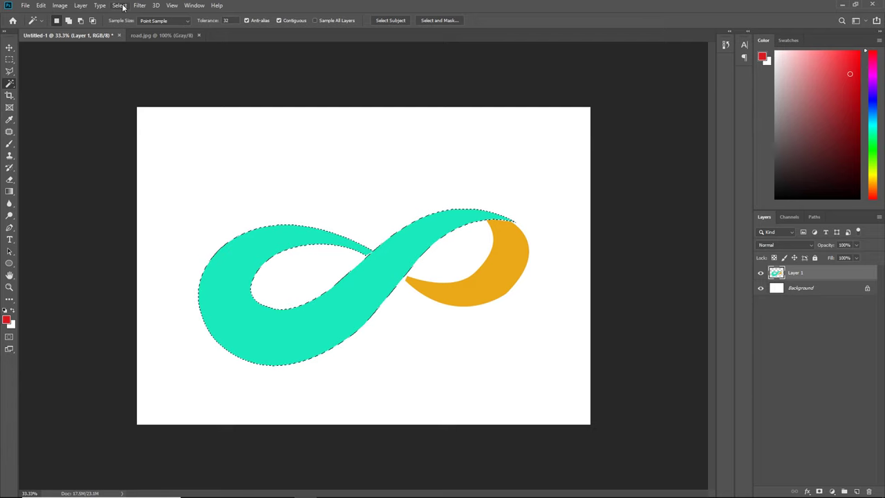
{"action": "left_click", "coordinate": [80, 5]}
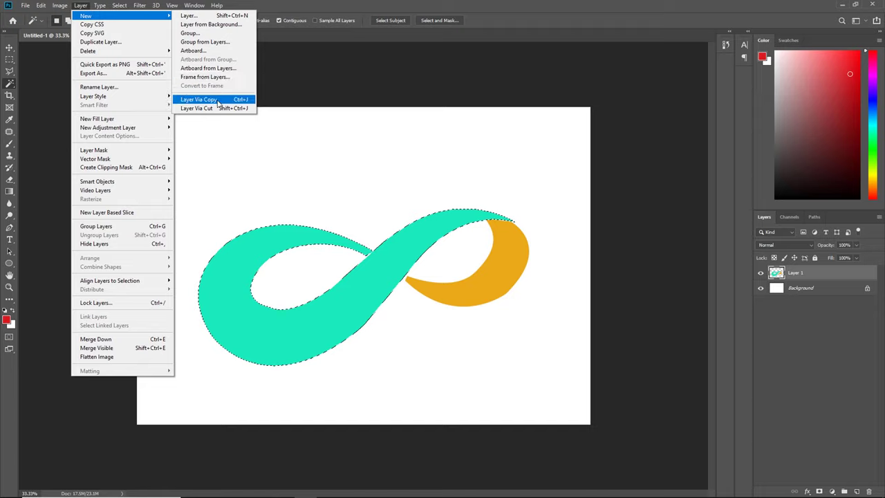
{"action": "left_click", "coordinate": [217, 101]}
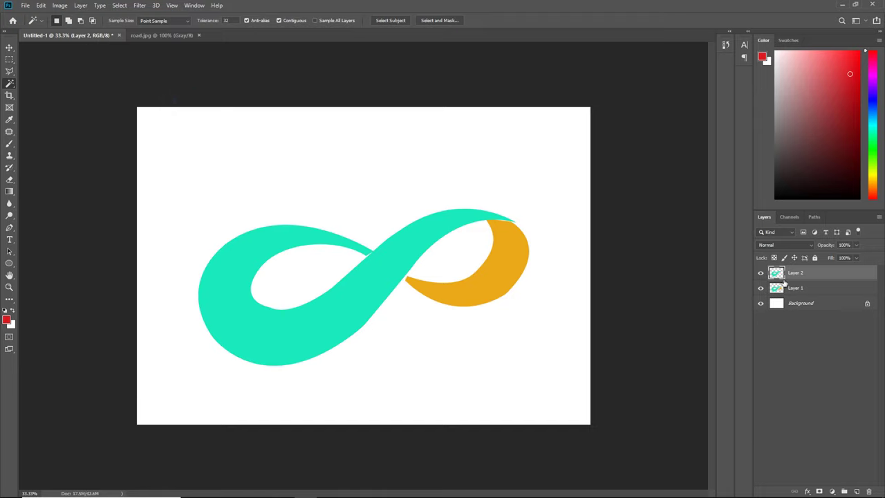
{"action": "left_click", "coordinate": [807, 491]}
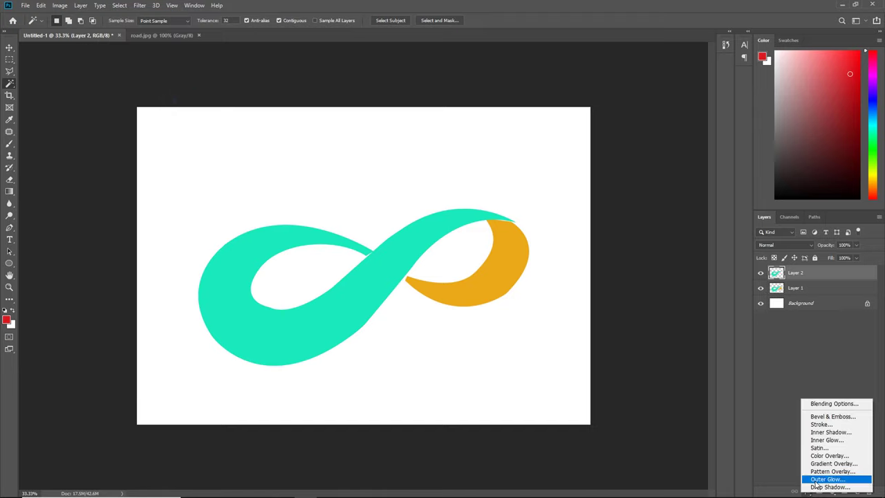
- Give Layer 2 a Pattern Overlay using the road pattern at a slightly reduced scale
{"action": "left_click", "coordinate": [826, 471]}
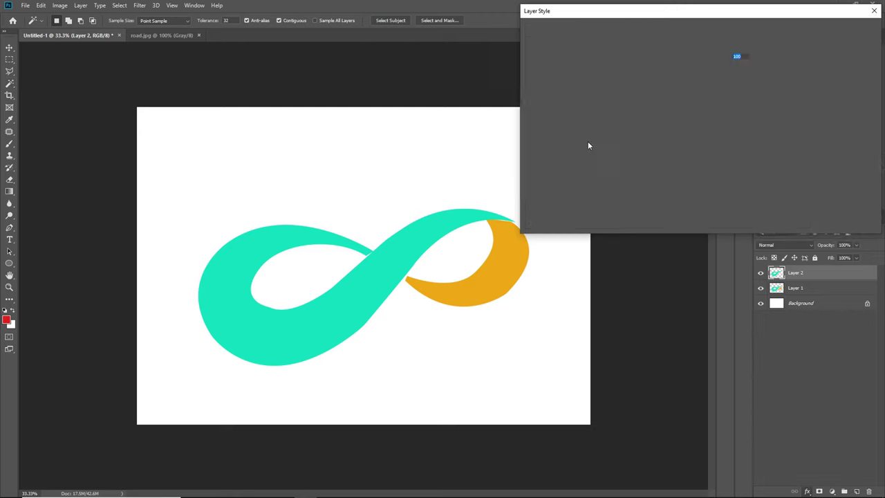
{"action": "left_click", "coordinate": [693, 86]}
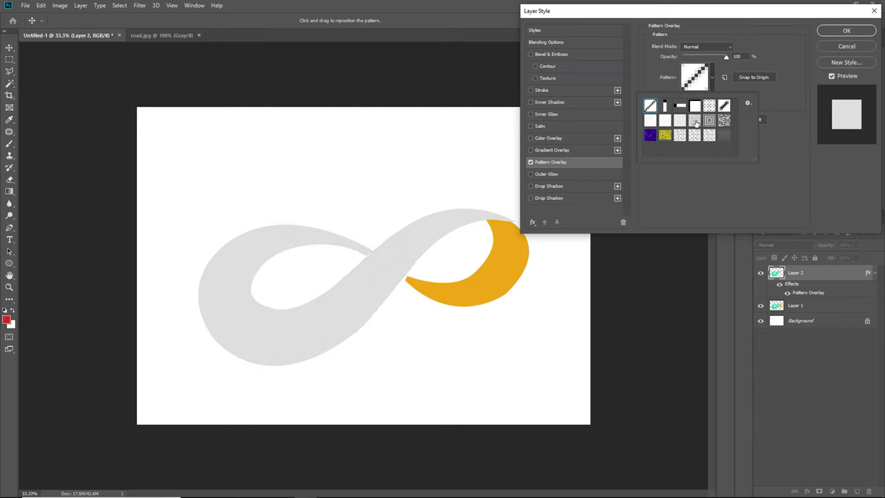
{"action": "left_click", "coordinate": [722, 140]}
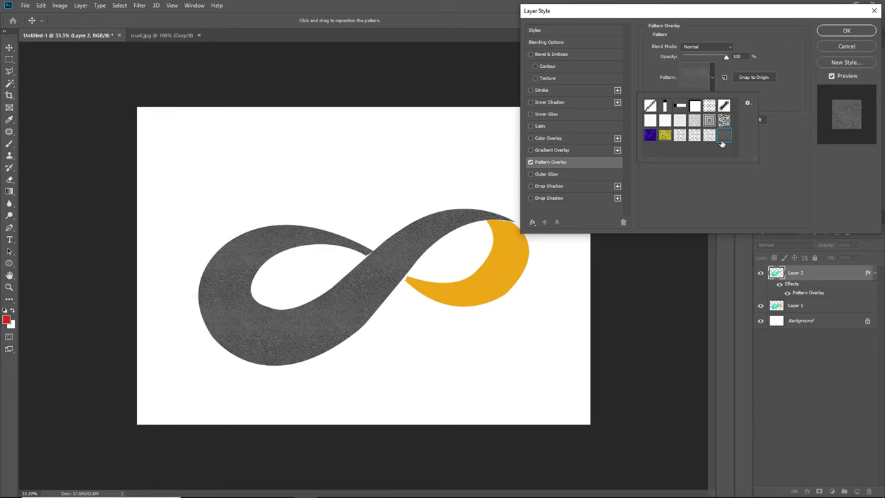
{"action": "left_click", "coordinate": [788, 118]}
{"action": "left_click_drag", "start_coordinate": [703, 99], "coordinate": [700, 100]}
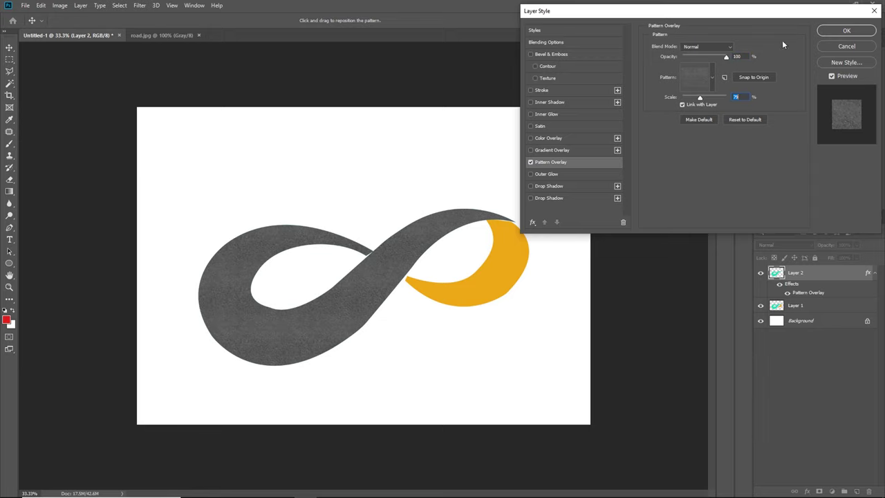
{"action": "left_click", "coordinate": [839, 30]}
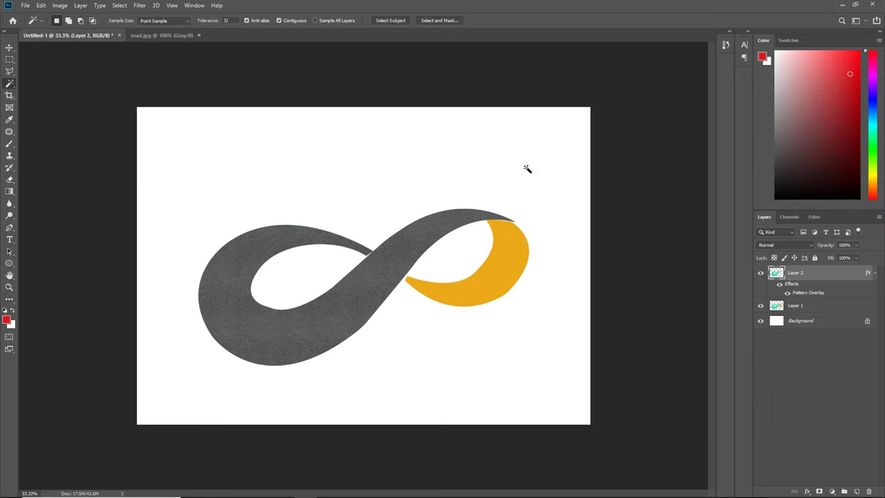
{"action": "left_click", "coordinate": [12, 50]}
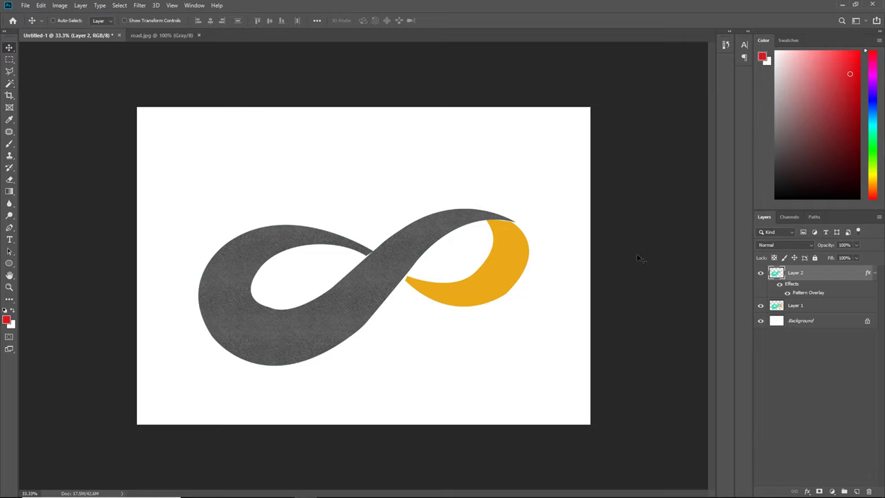
- Zoom in and select the Pen tool in Shape mode with no fill
{"action": "scroll", "coordinate": [335, 253], "scroll_direction": "up", "scroll_amount": 2}
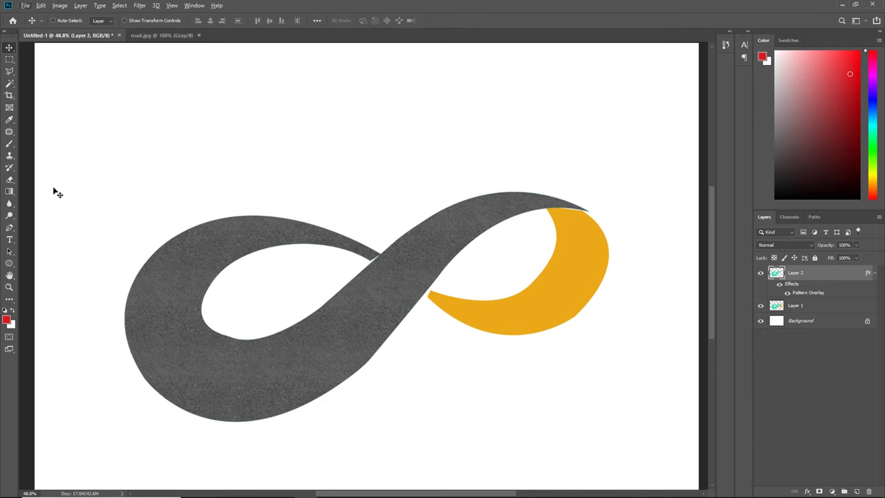
{"action": "left_click", "coordinate": [8, 229]}
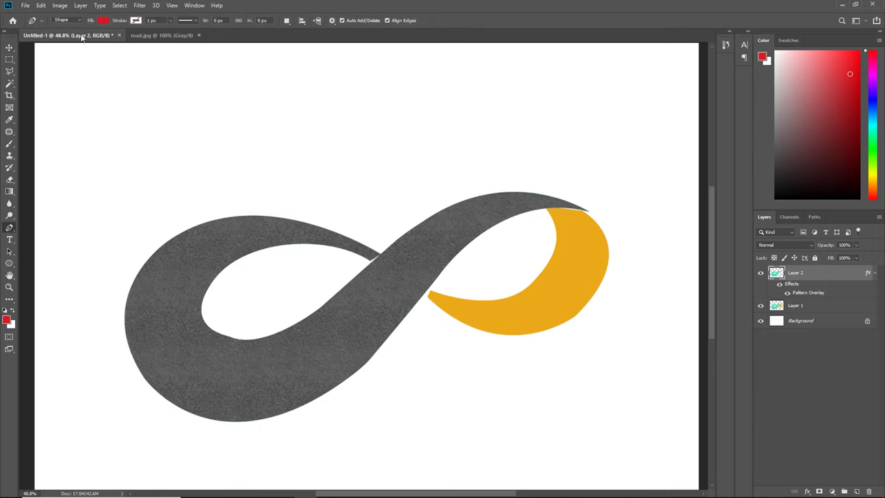
{"action": "left_click", "coordinate": [100, 22]}
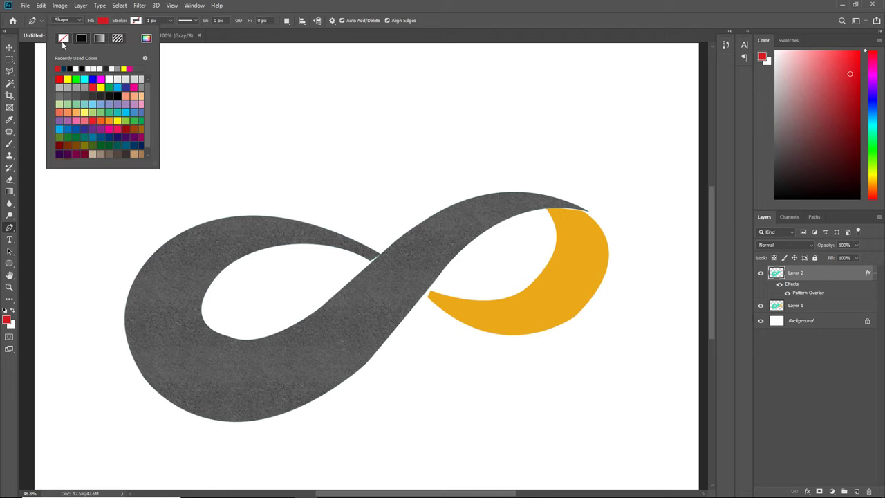
{"action": "left_click", "coordinate": [62, 40]}
- Set the shape stroke colour to bright yellow #ffd200
{"action": "left_click", "coordinate": [142, 23]}
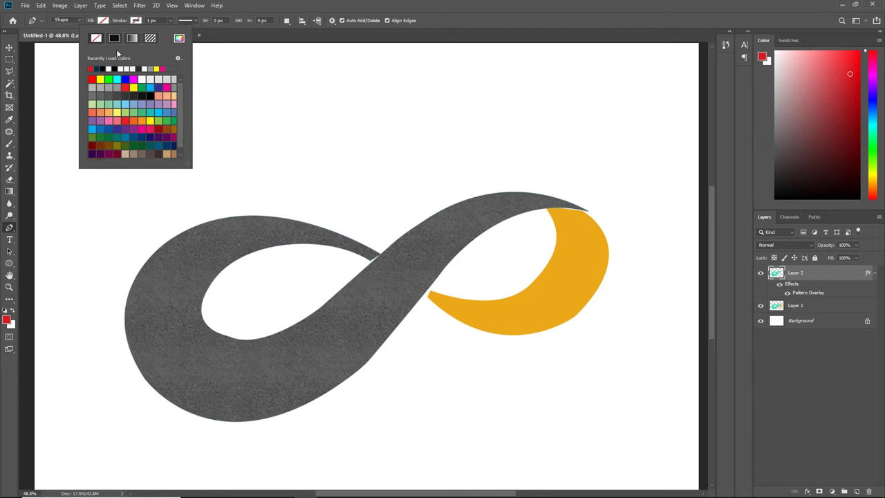
{"action": "left_click", "coordinate": [179, 39]}
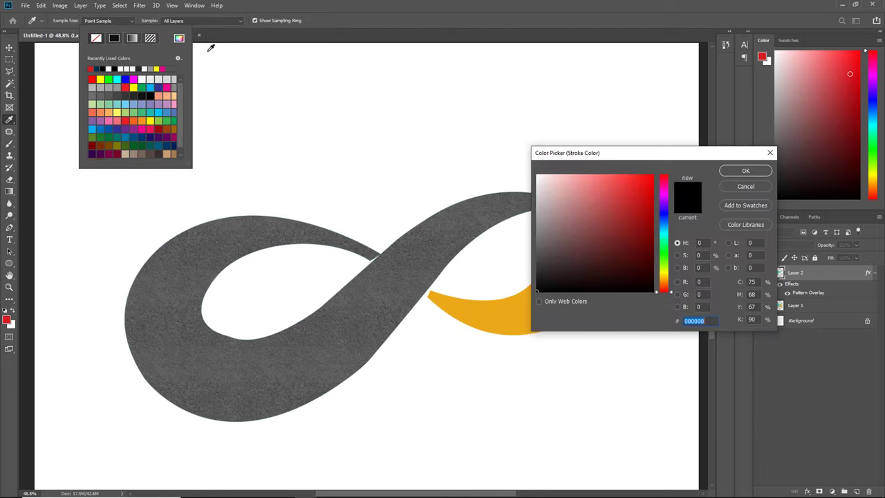
{"action": "left_click", "coordinate": [667, 277]}
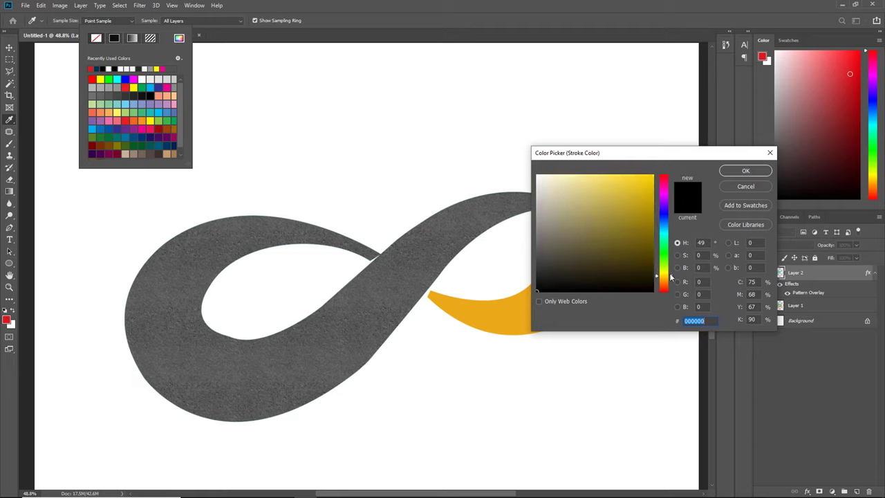
{"action": "left_click_drag", "start_coordinate": [669, 277], "coordinate": [668, 276]}
{"action": "left_click", "coordinate": [656, 172]}
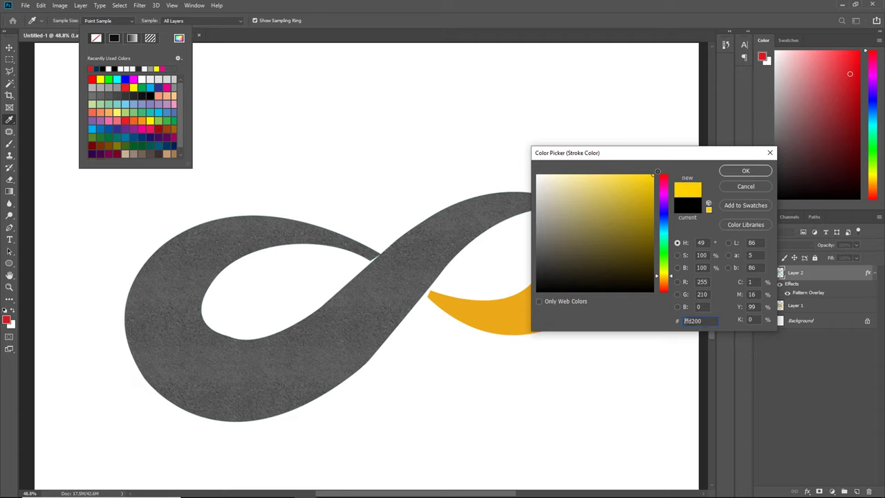
{"action": "left_click", "coordinate": [744, 172]}
{"action": "left_click", "coordinate": [178, 26]}
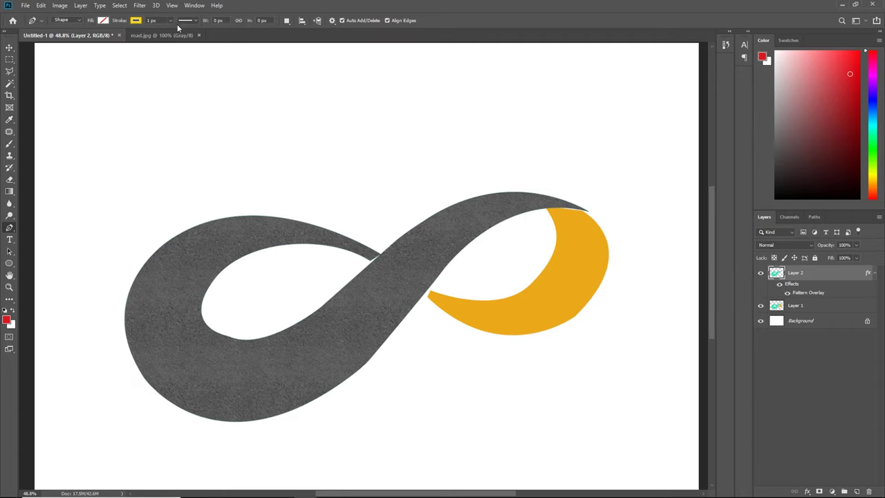
{"action": "left_click", "coordinate": [168, 23]}
- Draw a curved Pen path through the middle of the asphalt loop
{"action": "left_click_drag", "start_coordinate": [172, 30], "coordinate": [174, 31]}
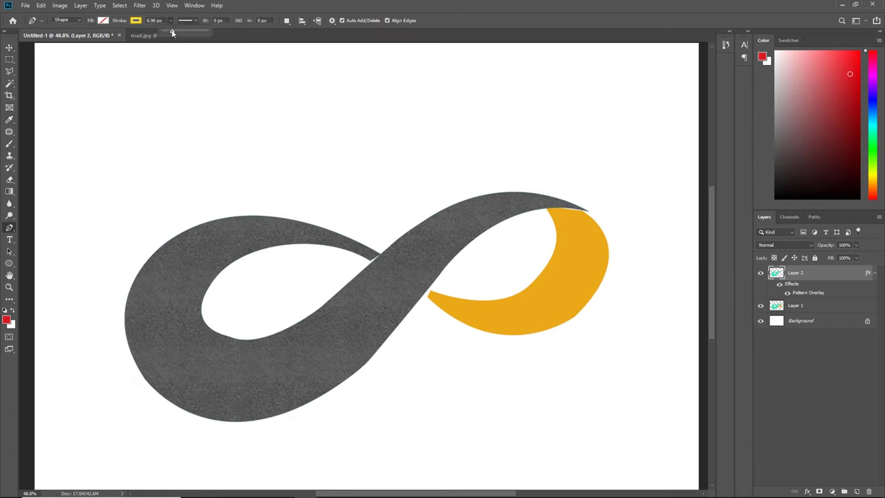
{"action": "left_click", "coordinate": [577, 211]}
{"action": "left_click_drag", "start_coordinate": [419, 260], "coordinate": [344, 349]}
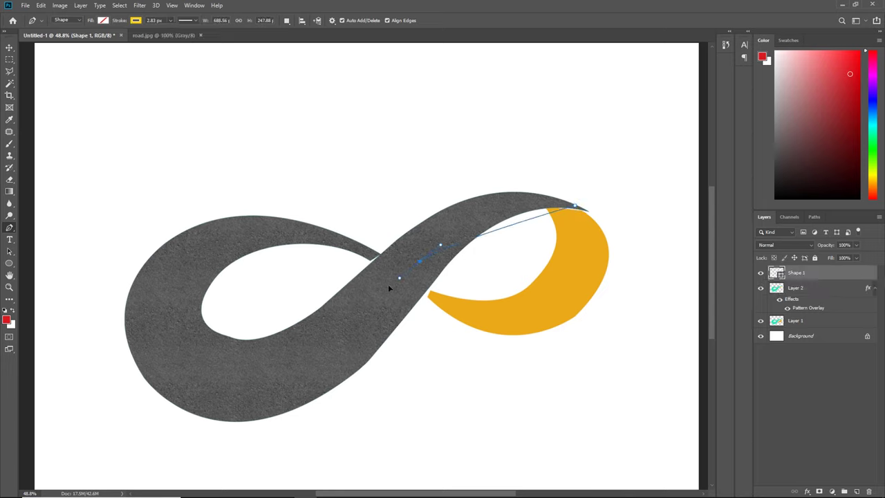
{"action": "left_click", "coordinate": [345, 349]}
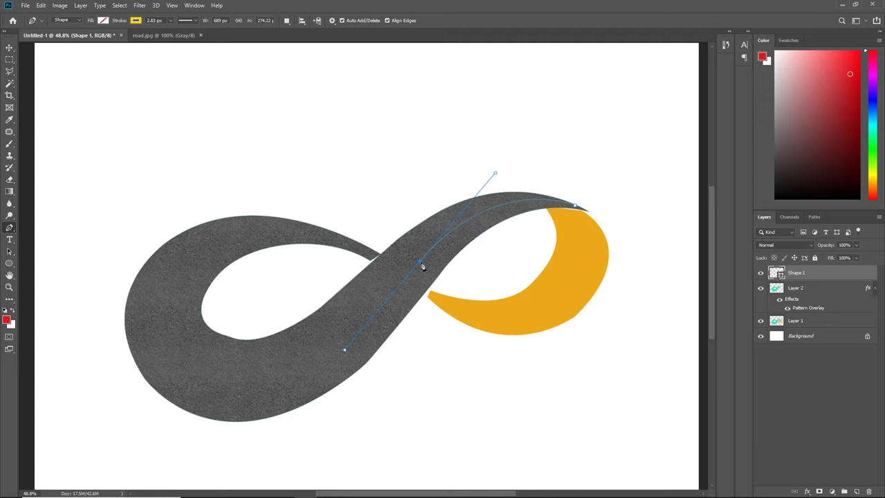
{"action": "left_click_drag", "start_coordinate": [419, 261], "coordinate": [415, 257]}
{"action": "left_click_drag", "start_coordinate": [167, 338], "coordinate": [68, 223]}
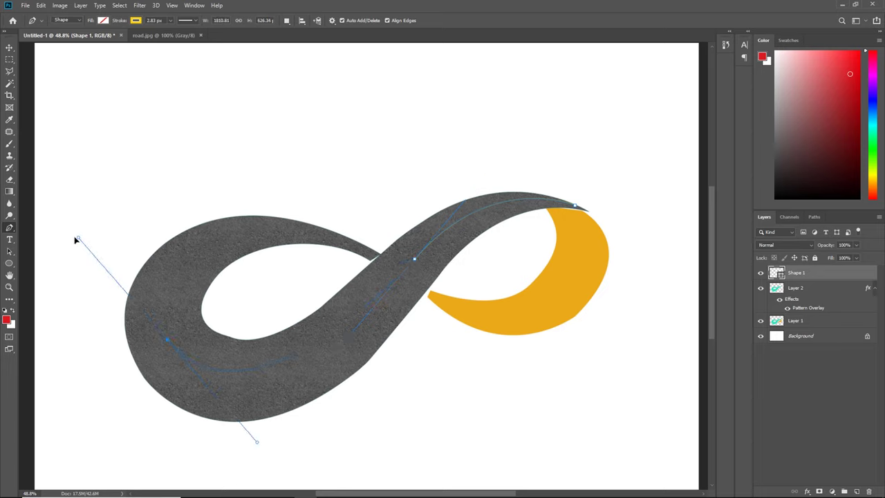
{"action": "left_click", "coordinate": [167, 340], "text": "alt"}
{"action": "left_click_drag", "start_coordinate": [287, 229], "coordinate": [463, 220]}
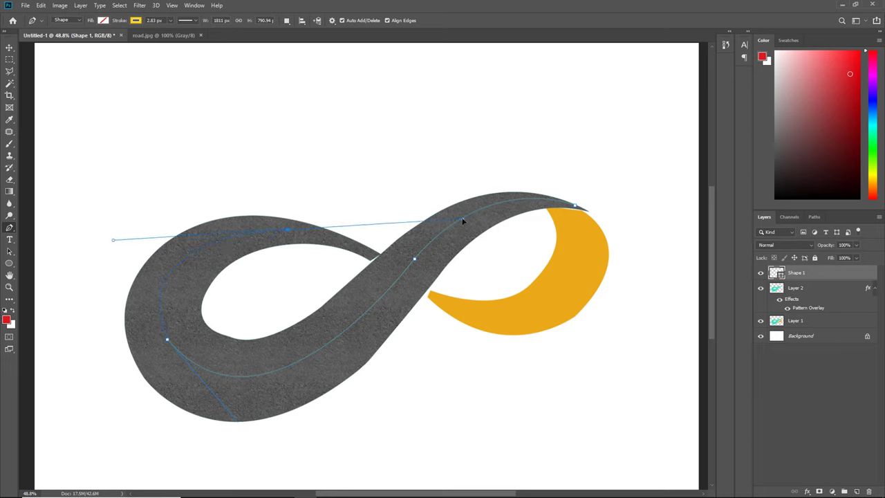
{"action": "left_click", "coordinate": [288, 232], "text": "alt"}
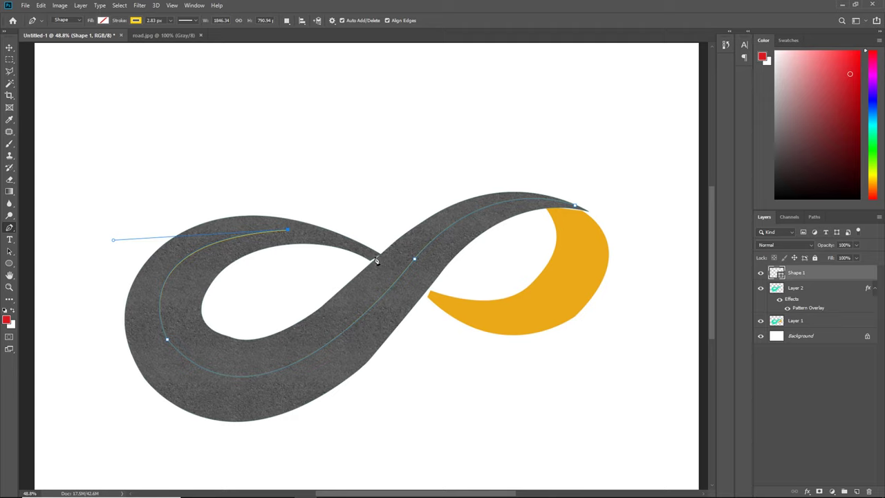
{"action": "left_click", "coordinate": [375, 259]}
{"action": "left_click_drag", "start_coordinate": [398, 277], "coordinate": [407, 285]}
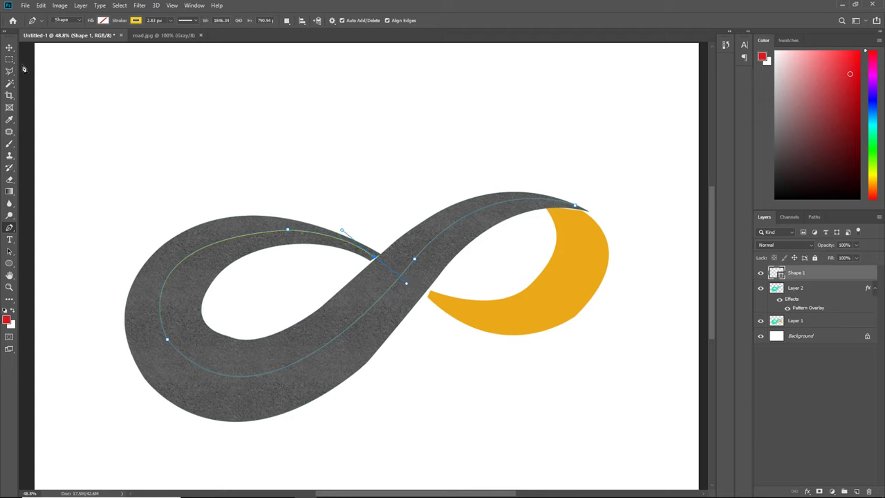
- Widen the yellow centre-line stroke to 13.67 px
{"action": "left_click", "coordinate": [170, 20]}
{"action": "left_click_drag", "start_coordinate": [171, 35], "coordinate": [174, 36]}
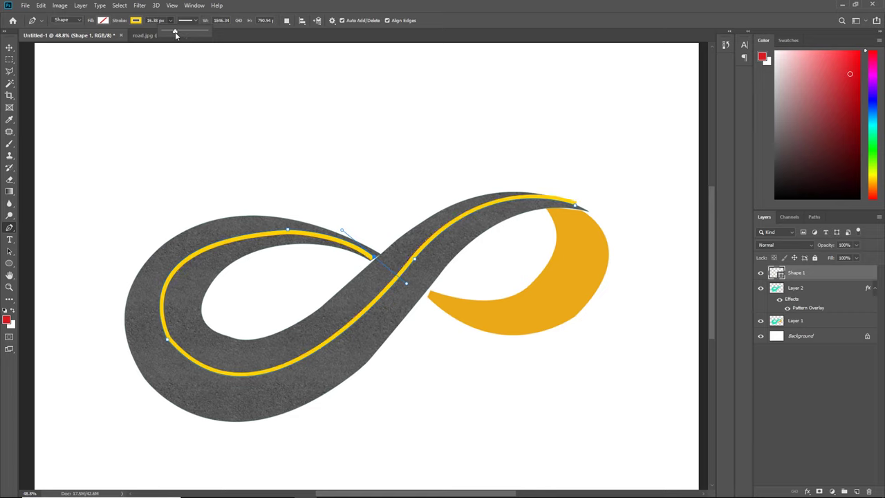
{"action": "left_click_drag", "start_coordinate": [176, 35], "coordinate": [175, 34]}
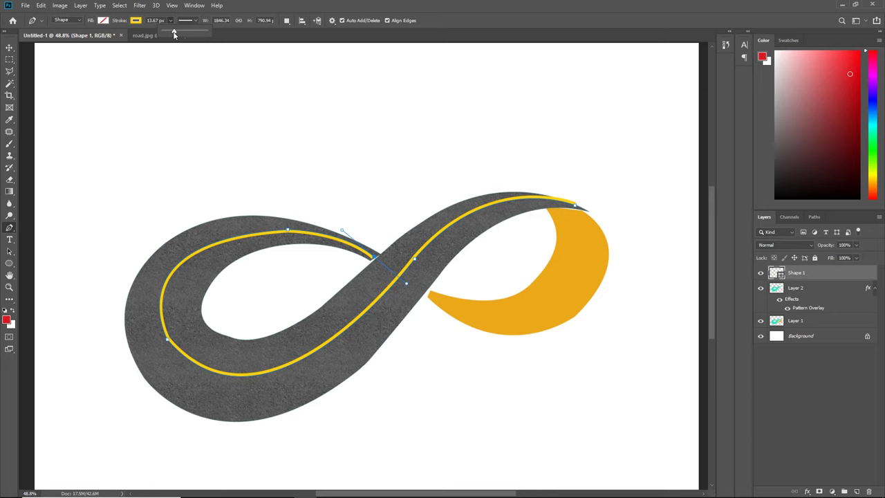
{"action": "left_click", "coordinate": [9, 47]}
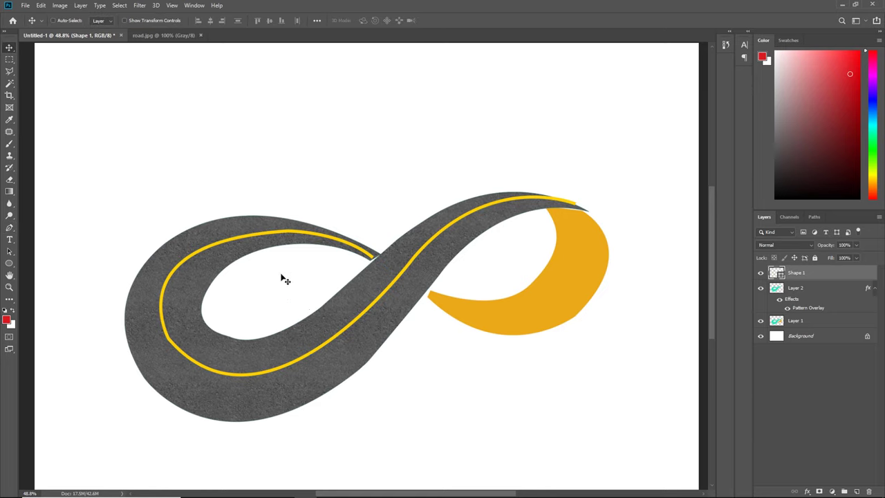
- Adjust the line's end, then merge Shape 1 into a new Layer 3
{"action": "scroll", "coordinate": [375, 249], "scroll_direction": "up", "scroll_amount": 3}
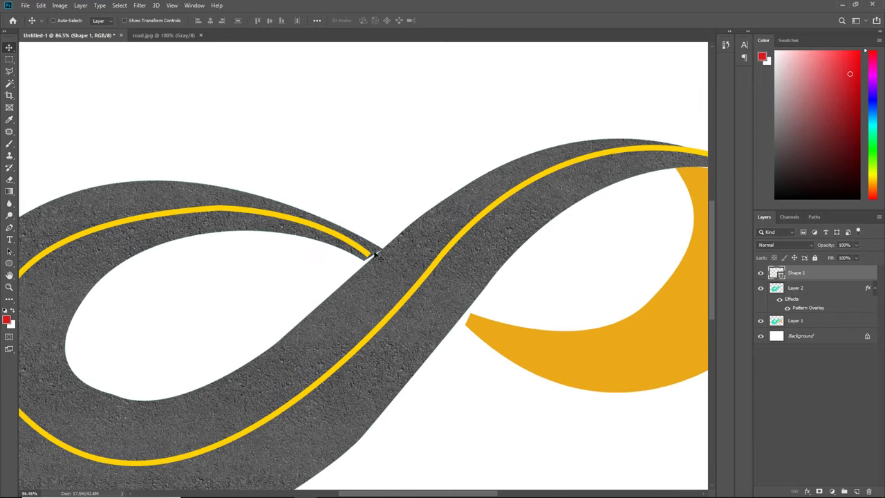
{"action": "left_click", "coordinate": [10, 227]}
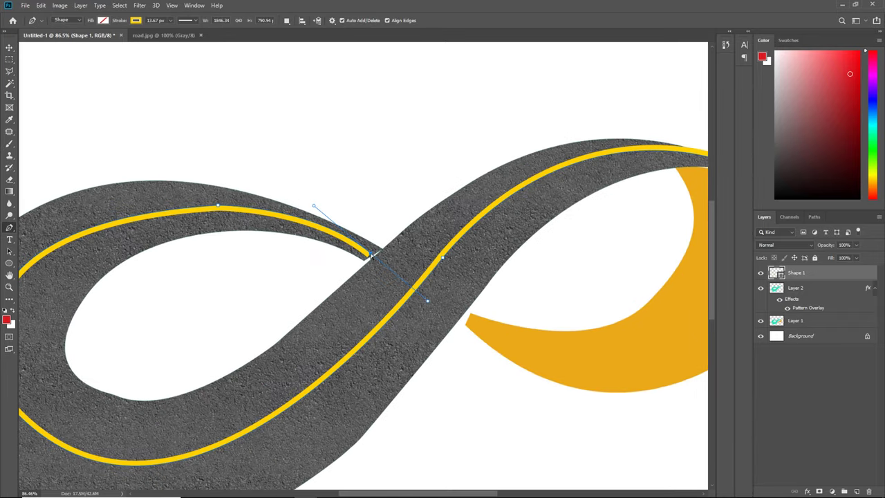
{"action": "left_click_drag", "start_coordinate": [371, 256], "coordinate": [374, 257]}
{"action": "left_click", "coordinate": [10, 48]}
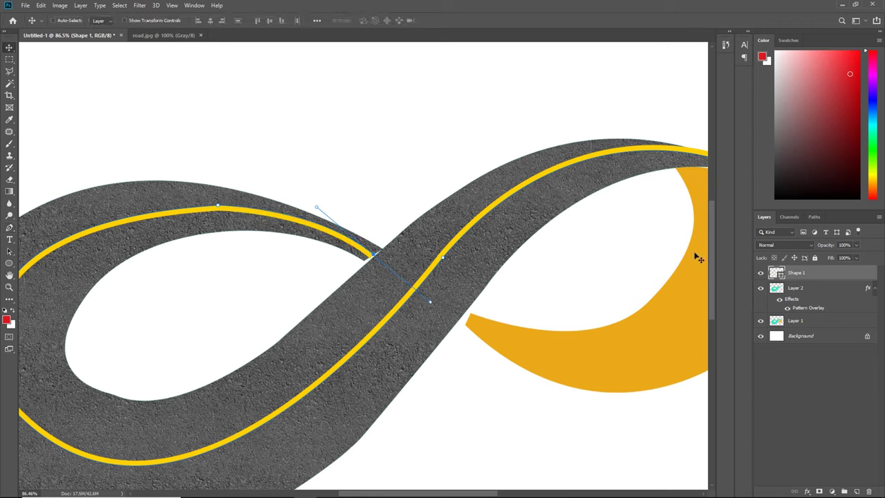
{"action": "left_click", "coordinate": [855, 491]}
{"action": "left_click", "coordinate": [809, 290], "text": "shift"}
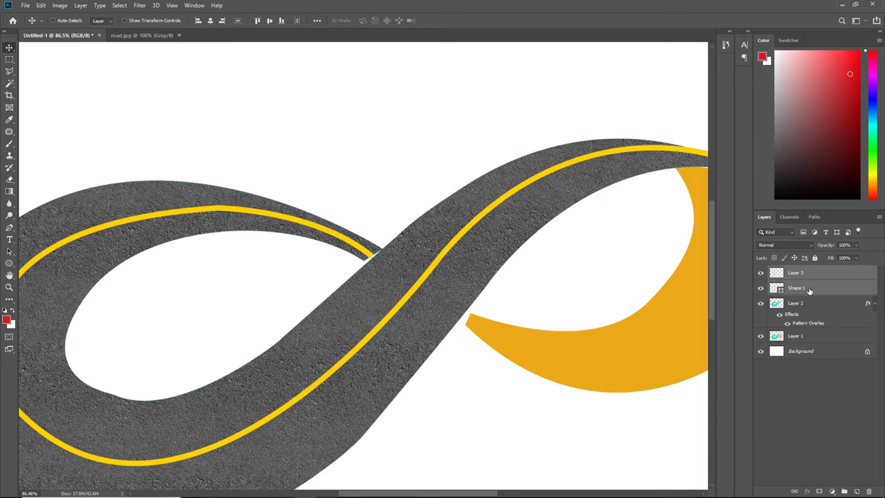
{"action": "key", "text": "ctrl+e"}
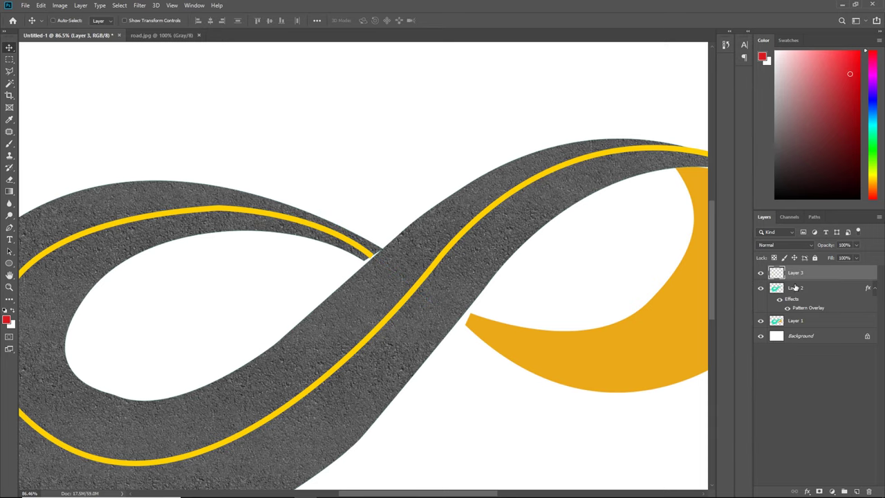
- Trace a Pen path around the line's inner end and erase that piece
{"action": "key", "text": "p"}
{"action": "scroll", "coordinate": [599, 297], "scroll_direction": "up", "scroll_amount": 1}
{"action": "scroll", "coordinate": [594, 311], "scroll_direction": "up", "scroll_amount": 1}
{"action": "scroll", "coordinate": [574, 309], "scroll_direction": "up", "scroll_amount": 1}
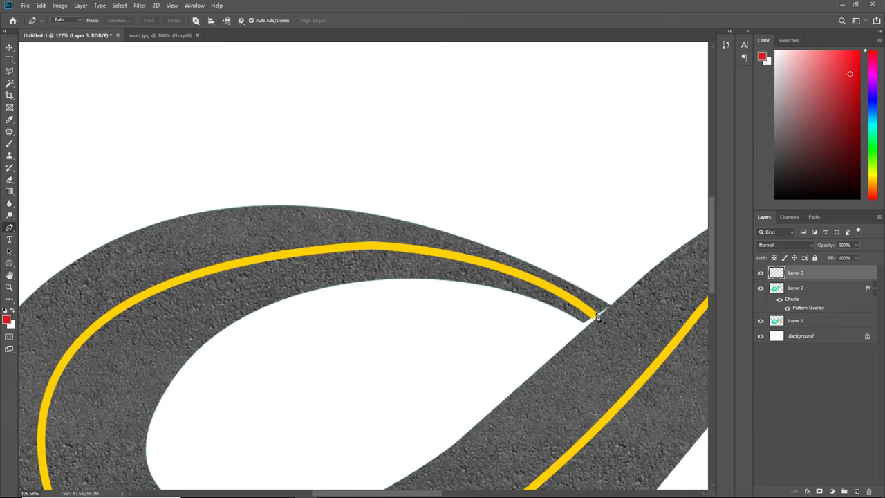
{"action": "left_click", "coordinate": [595, 314]}
{"action": "left_click_drag", "start_coordinate": [318, 253], "coordinate": [187, 290]}
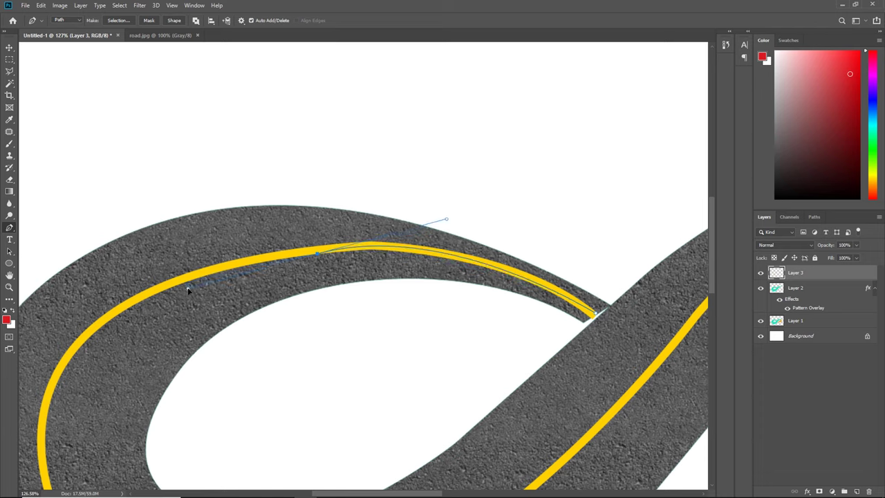
{"action": "left_click_drag", "start_coordinate": [187, 291], "coordinate": [134, 279]}
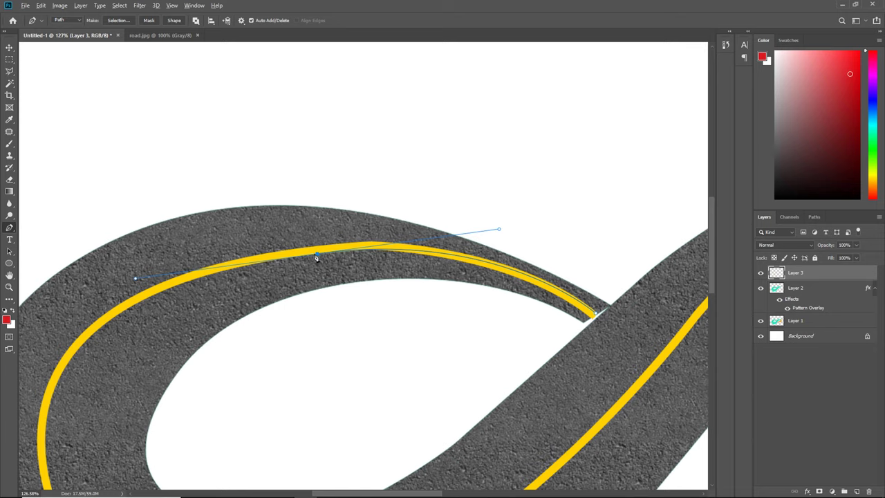
{"action": "left_click_drag", "start_coordinate": [405, 279], "coordinate": [542, 308]}
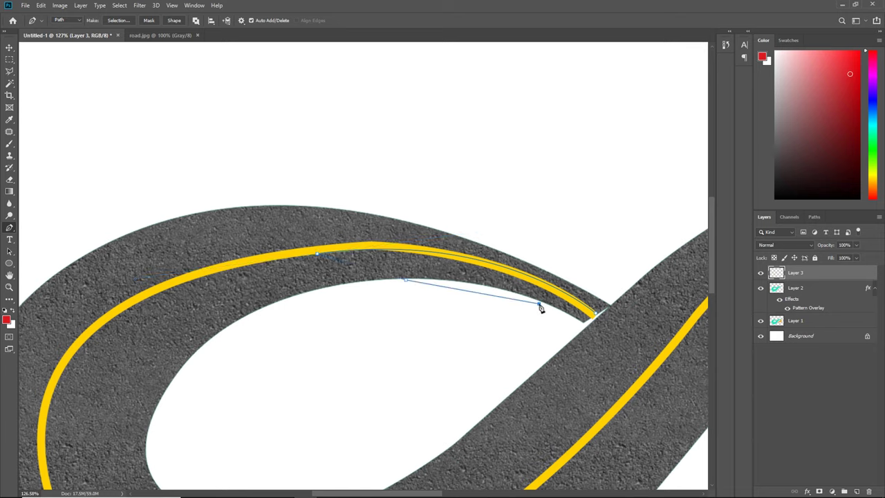
{"action": "left_click_drag", "start_coordinate": [583, 337], "coordinate": [615, 329]}
{"action": "key", "text": "ctrl+Return"}
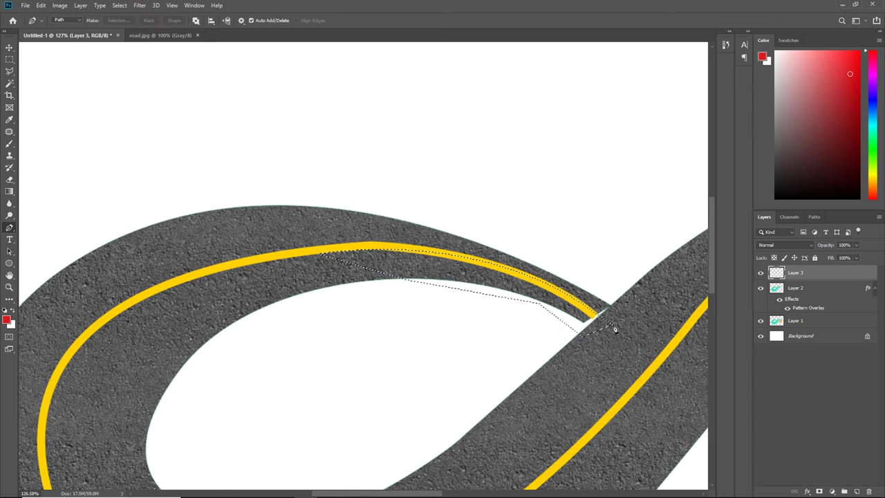
{"action": "key", "text": "ctrl+d"}
{"action": "scroll", "coordinate": [316, 263], "scroll_direction": "up", "scroll_amount": 1}
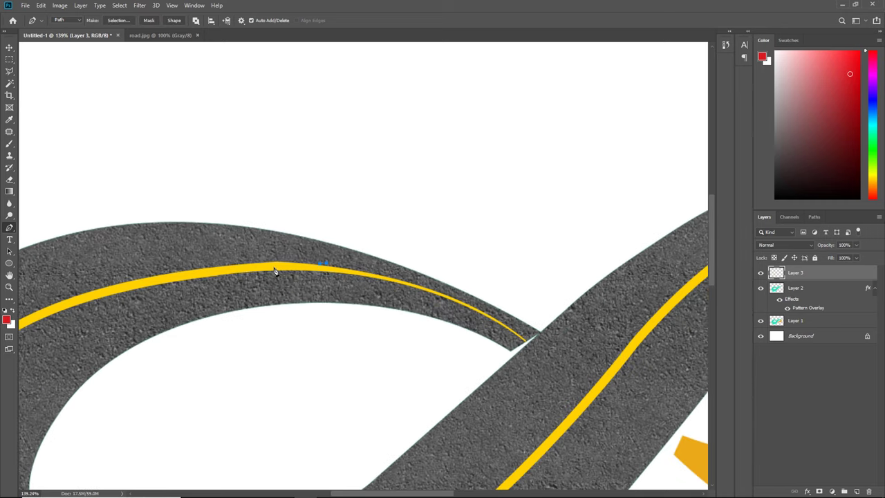
- Select and delete a sliver along the yellow line's upper edge across the loop's top
{"action": "key", "text": "Escape"}
{"action": "left_click", "coordinate": [332, 267]}
{"action": "left_click_drag", "start_coordinate": [198, 269], "coordinate": [153, 276]}
{"action": "left_click_drag", "start_coordinate": [239, 229], "coordinate": [271, 199]}
{"action": "left_click", "coordinate": [332, 246]}
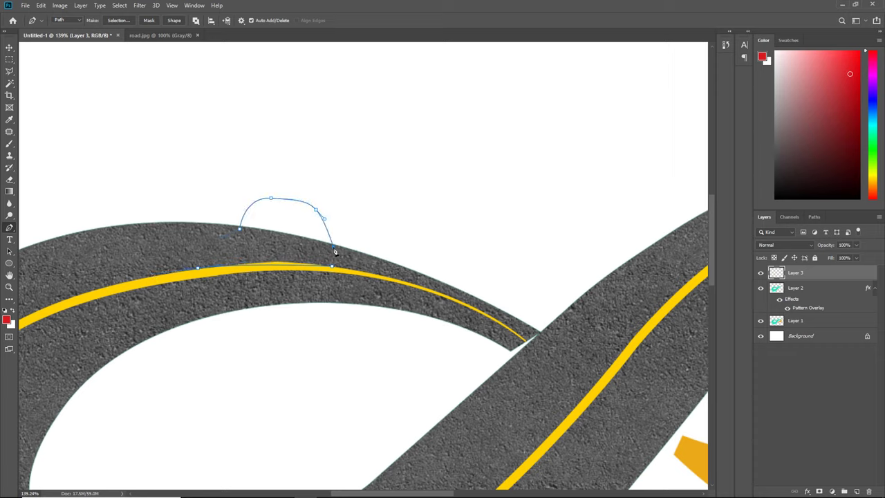
{"action": "key", "text": "ctrl+Return"}
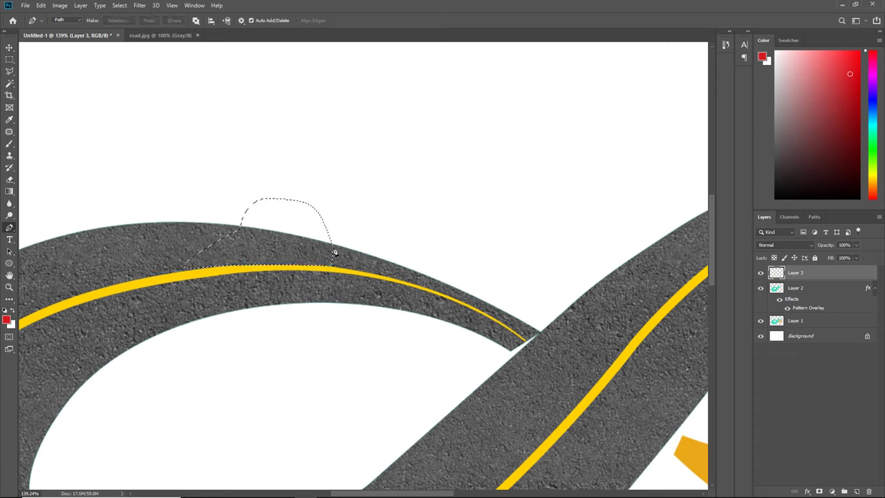
{"action": "key", "text": "ctrl+d"}
{"action": "scroll", "coordinate": [322, 221], "scroll_direction": "down", "scroll_amount": 3}
{"action": "scroll", "coordinate": [306, 217], "scroll_direction": "down", "scroll_amount": 2}
{"action": "key", "text": "v"}
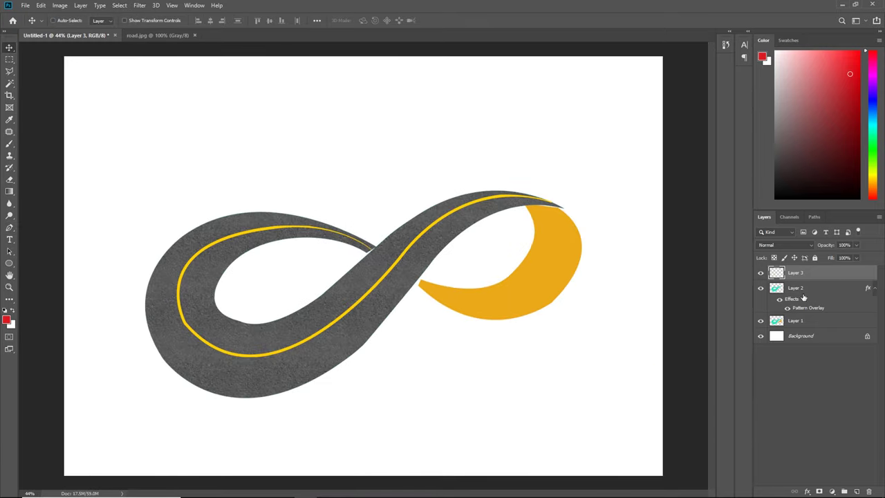
{"action": "key", "text": "ctrl"}
- Select Layer 2's pixels and add a Gradient Fill layer over the road
{"action": "right_click", "coordinate": [782, 291]}
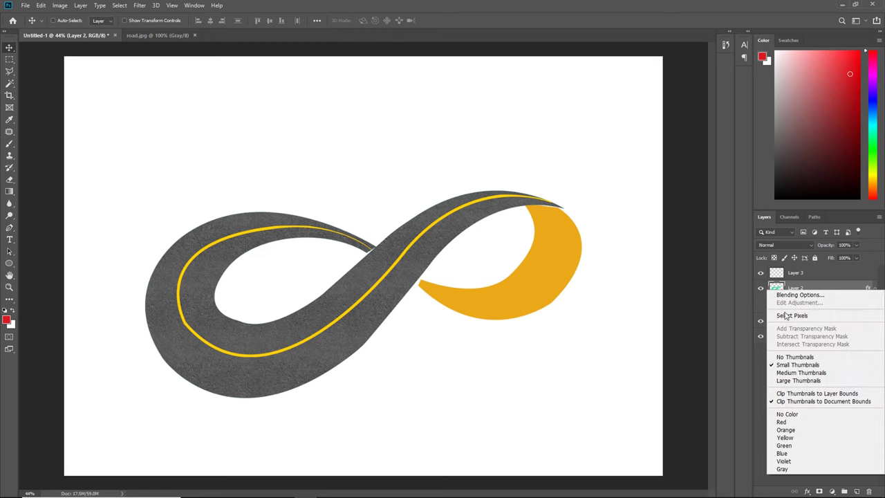
{"action": "left_click", "coordinate": [786, 316]}
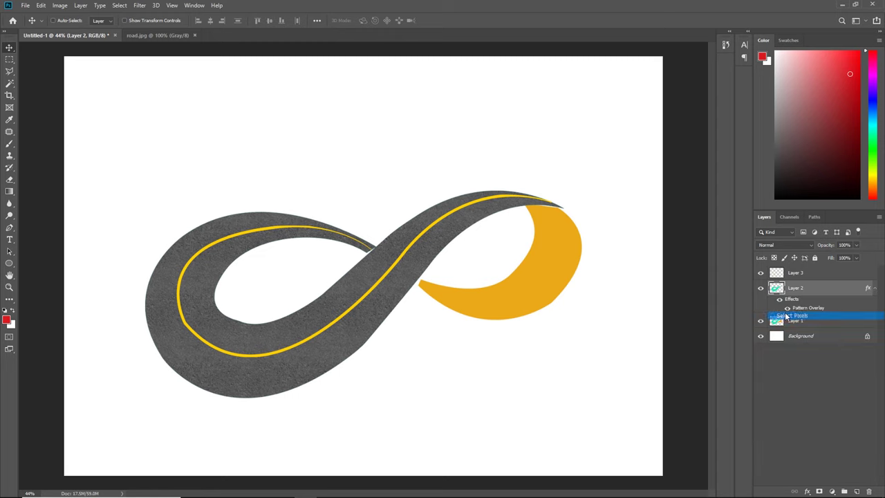
{"action": "left_click", "coordinate": [832, 491]}
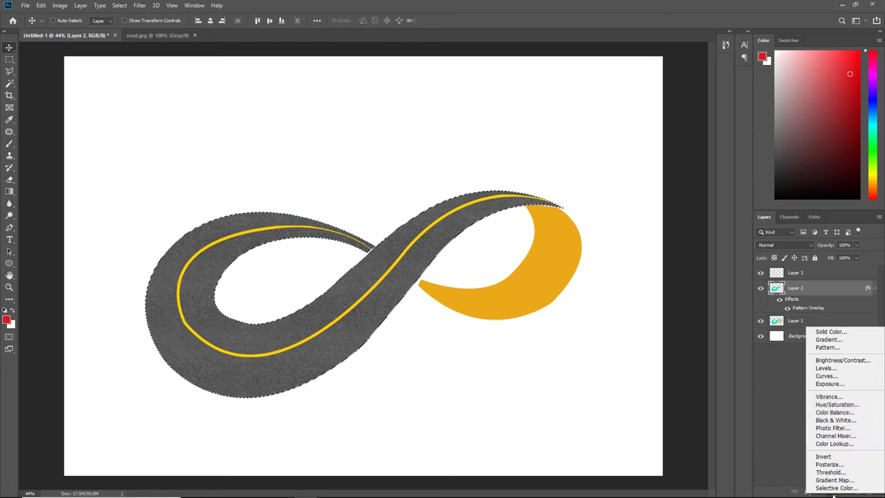
{"action": "left_click", "coordinate": [847, 339]}
{"action": "left_click", "coordinate": [423, 134]}
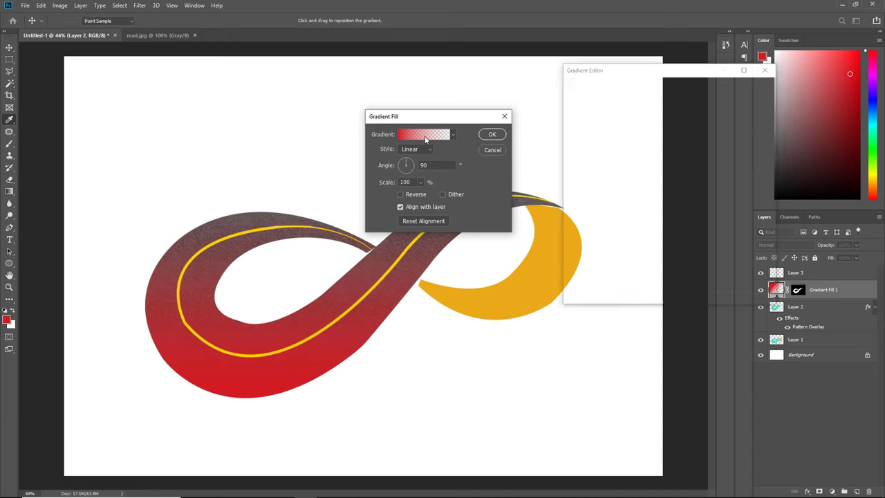
- Make the gradient run from black to yellow, adding a yellow stop at 56%
{"action": "left_click", "coordinate": [576, 239]}
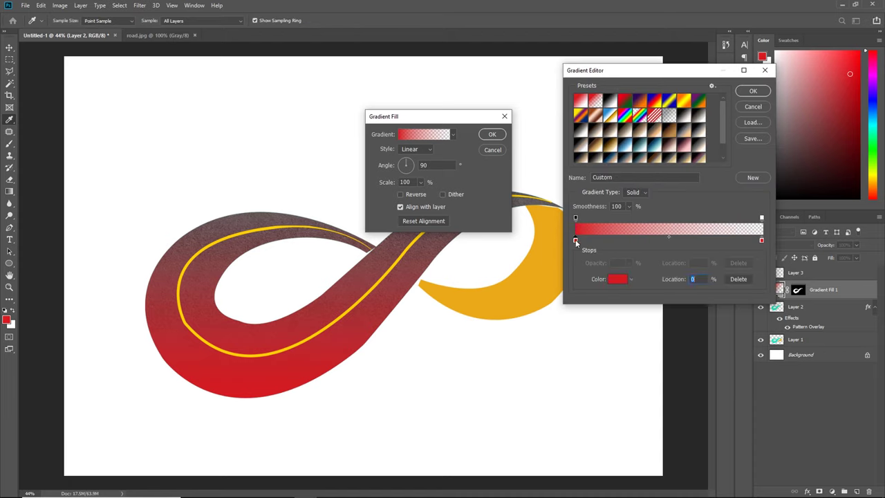
{"action": "double_click", "coordinate": [575, 239]}
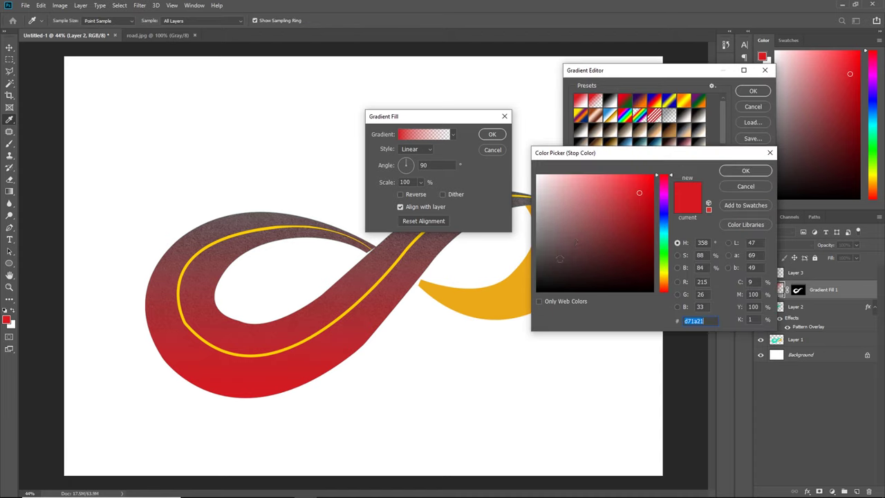
{"action": "left_click", "coordinate": [535, 288]}
{"action": "left_click", "coordinate": [743, 173]}
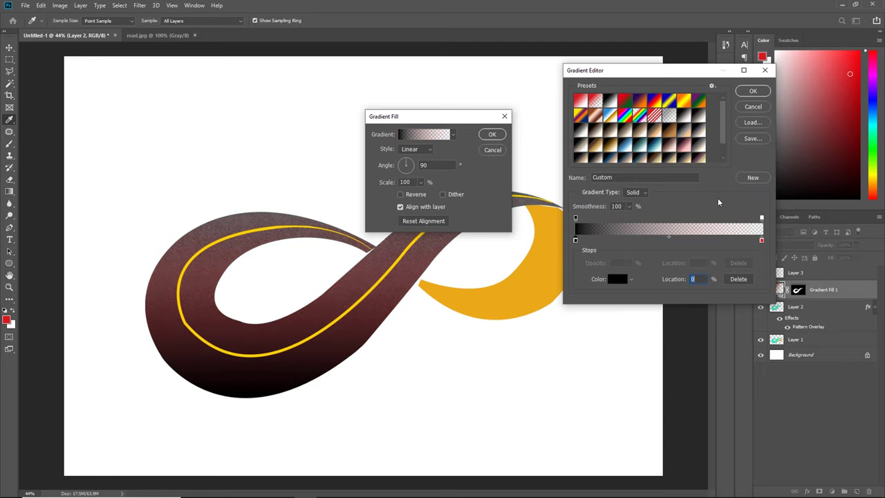
{"action": "double_click", "coordinate": [762, 240]}
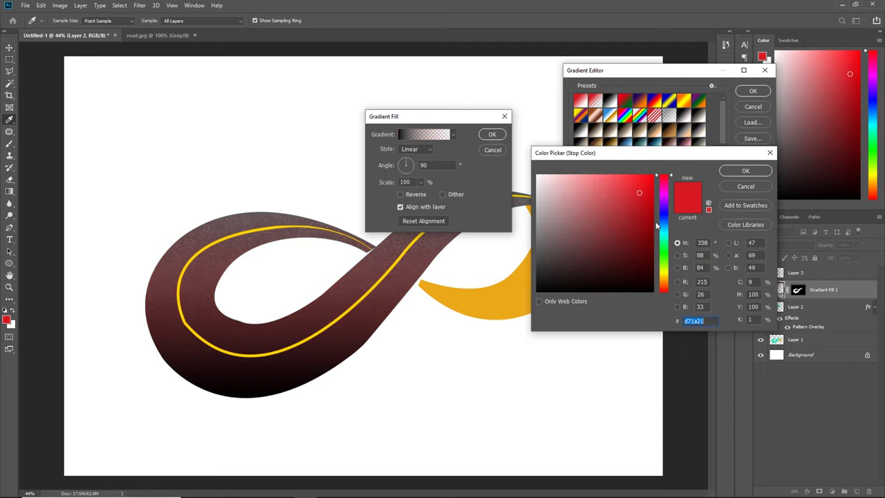
{"action": "left_click", "coordinate": [666, 274]}
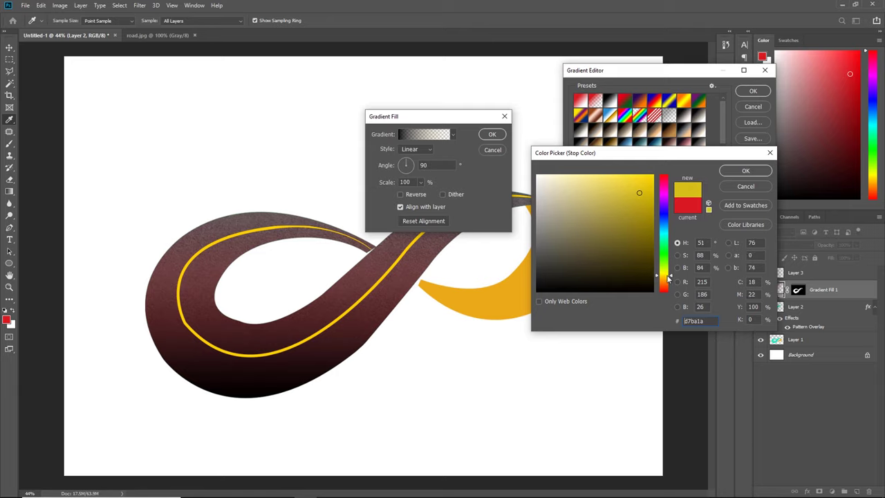
{"action": "left_click_drag", "start_coordinate": [644, 185], "coordinate": [646, 174]}
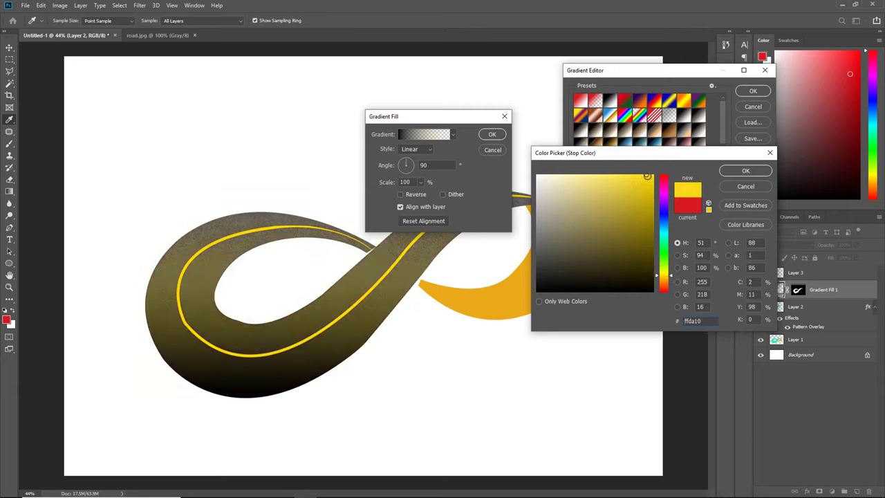
{"action": "left_click", "coordinate": [747, 170]}
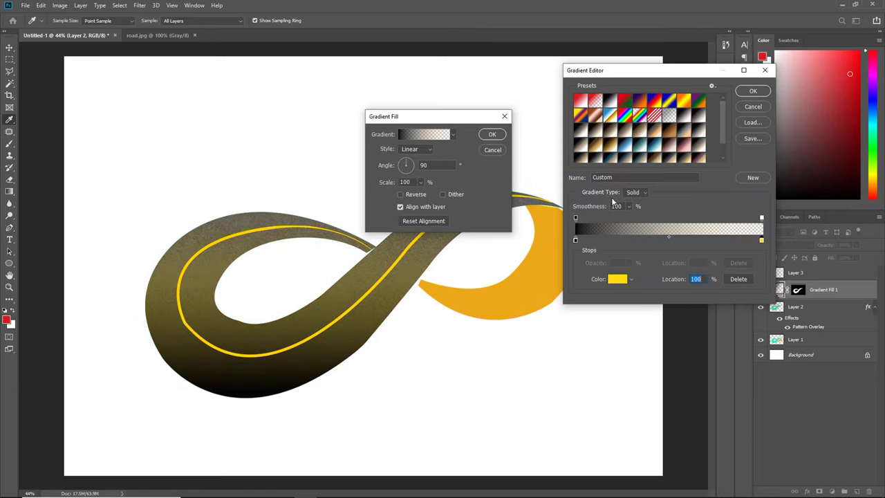
{"action": "left_click", "coordinate": [680, 241]}
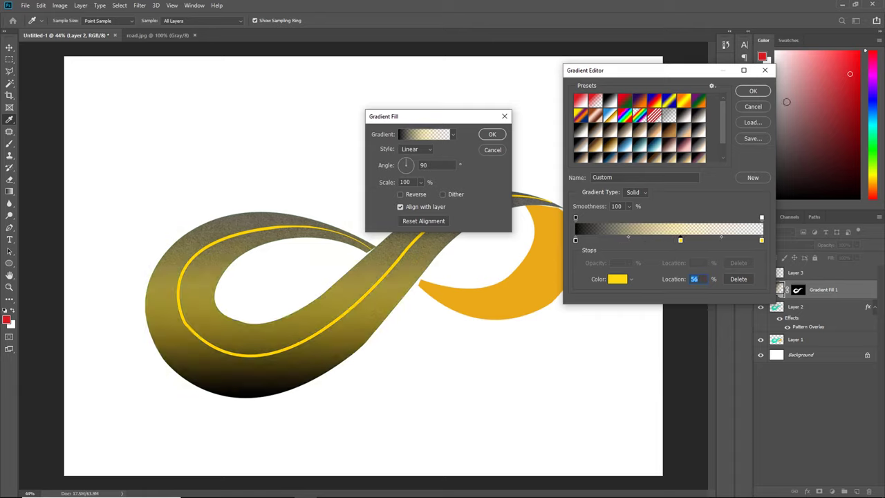
{"action": "left_click", "coordinate": [753, 90]}
{"action": "left_click", "coordinate": [414, 149]}
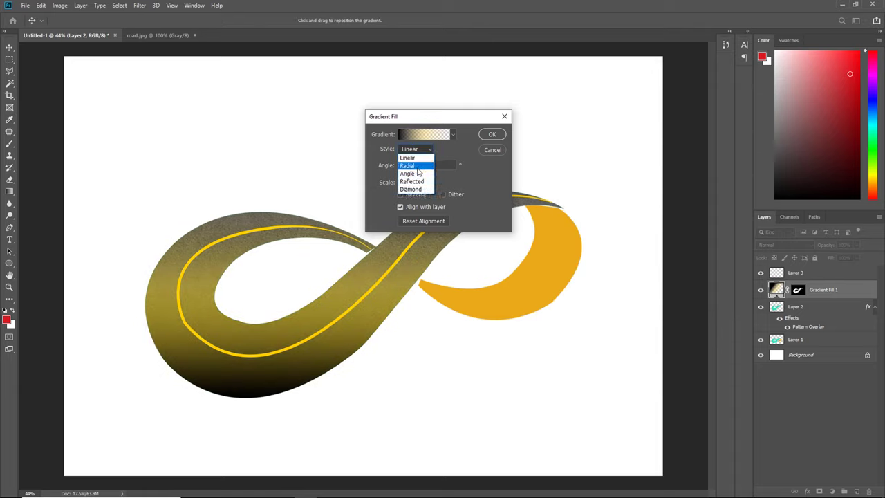
- Make the gradient reversed Radial at 109.58° and 177% scale, darkening the left loop's edge
{"action": "left_click", "coordinate": [417, 166]}
{"action": "left_click", "coordinate": [416, 194]}
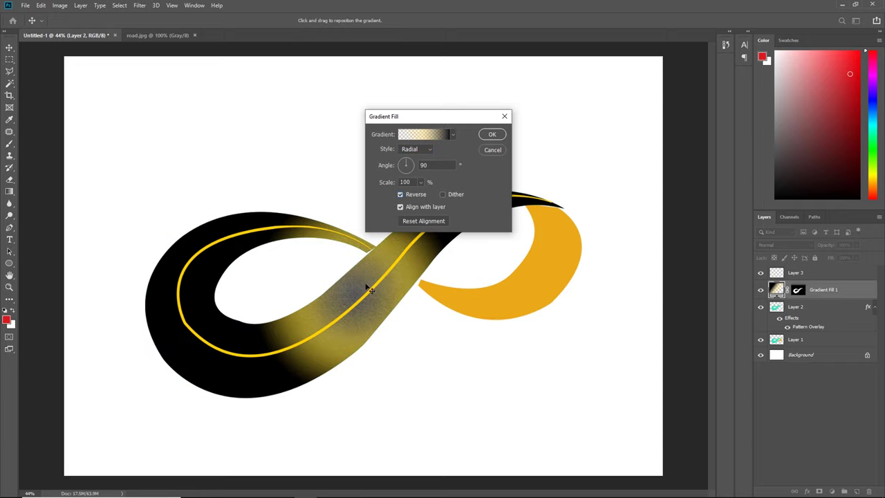
{"action": "mouse_move", "coordinate": [367, 288]}
{"action": "left_mouse_down"}
{"action": "mouse_move", "coordinate": [308, 245]}
{"action": "mouse_move", "coordinate": [331, 255]}
{"action": "left_mouse_up"}
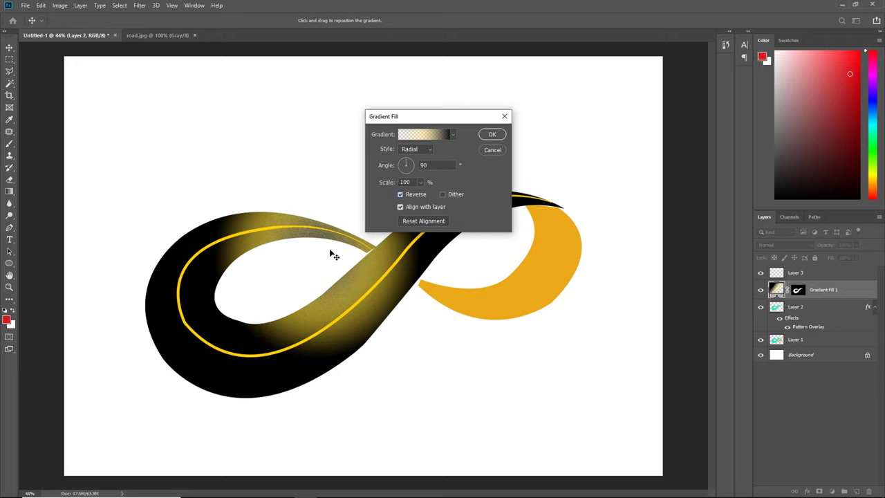
{"action": "left_click", "coordinate": [420, 182]}
{"action": "left_click_drag", "start_coordinate": [422, 193], "coordinate": [425, 194]}
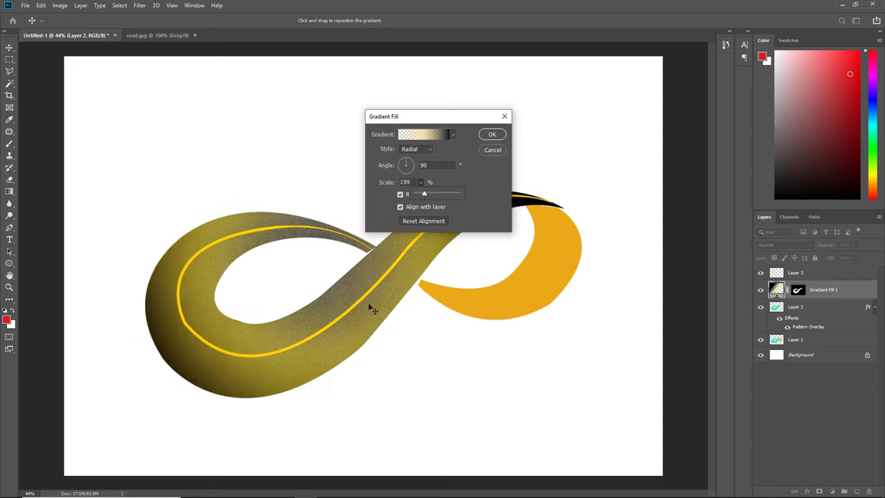
{"action": "left_click_drag", "start_coordinate": [351, 339], "coordinate": [396, 302]}
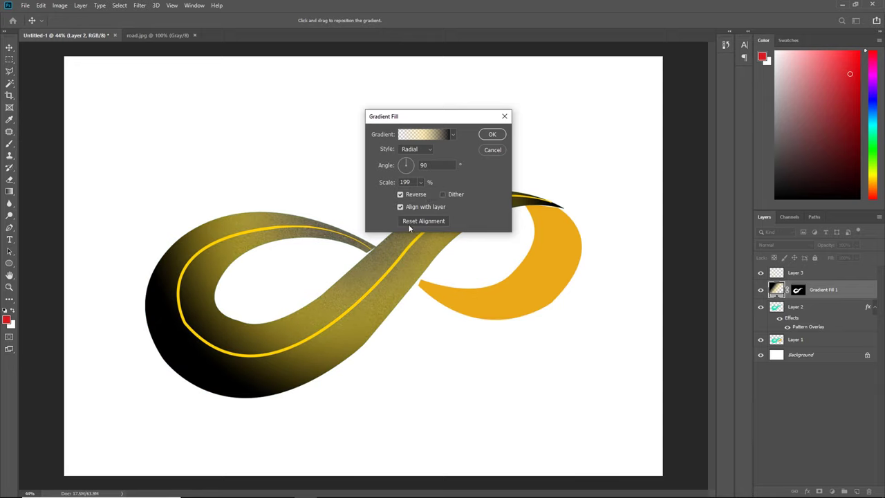
{"action": "left_click", "coordinate": [404, 161]}
{"action": "left_click", "coordinate": [404, 162]}
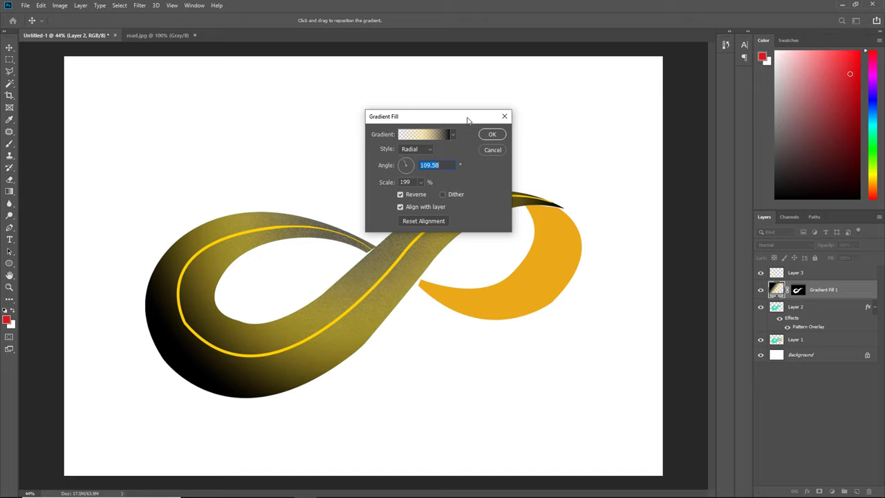
{"action": "left_click_drag", "start_coordinate": [466, 120], "coordinate": [689, 49]}
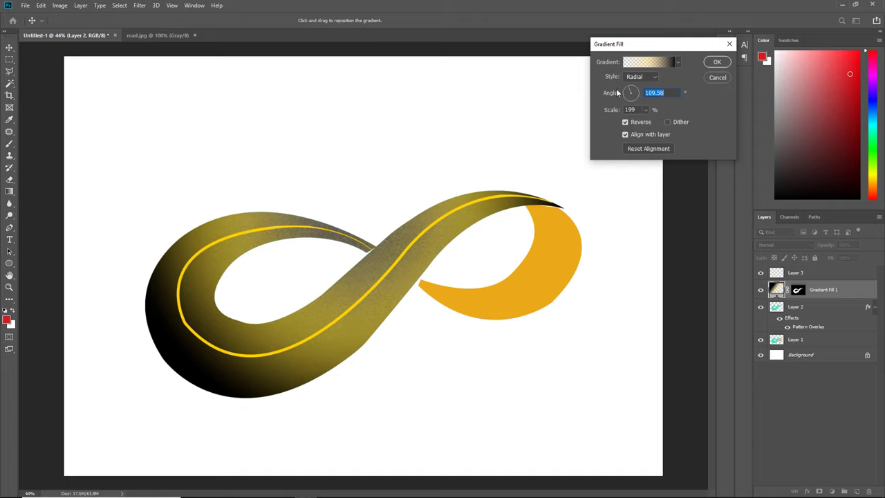
{"action": "left_click", "coordinate": [645, 110]}
{"action": "left_click_drag", "start_coordinate": [643, 122], "coordinate": [645, 123]}
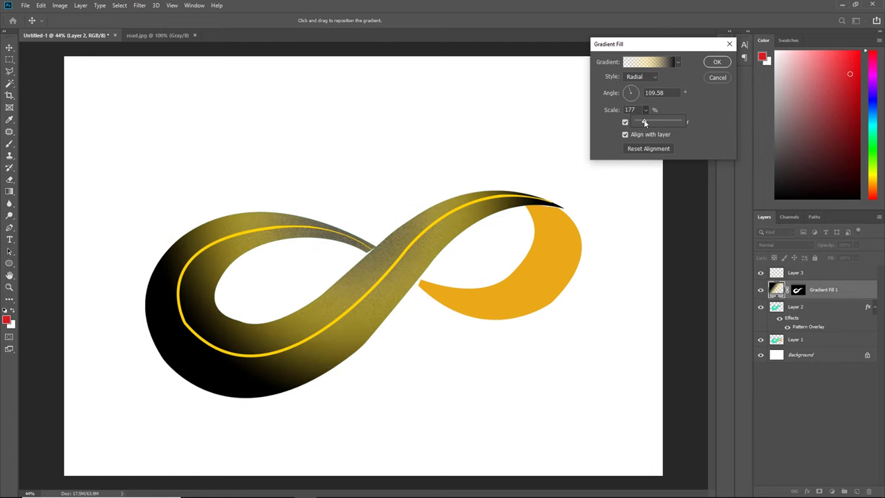
- Move the yellow stop left, add a 32% stop, set the midpoint to 38%, and apply at 210% scale
{"action": "left_click", "coordinate": [651, 62]}
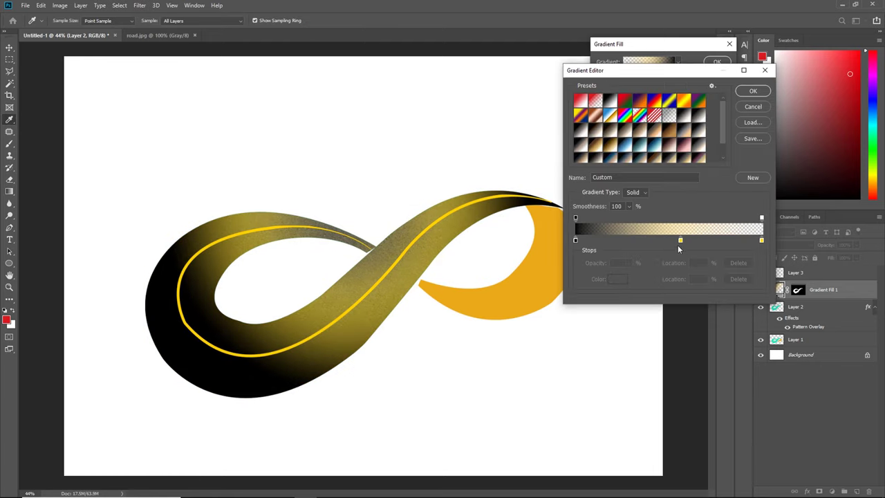
{"action": "left_click_drag", "start_coordinate": [678, 241], "coordinate": [606, 240]}
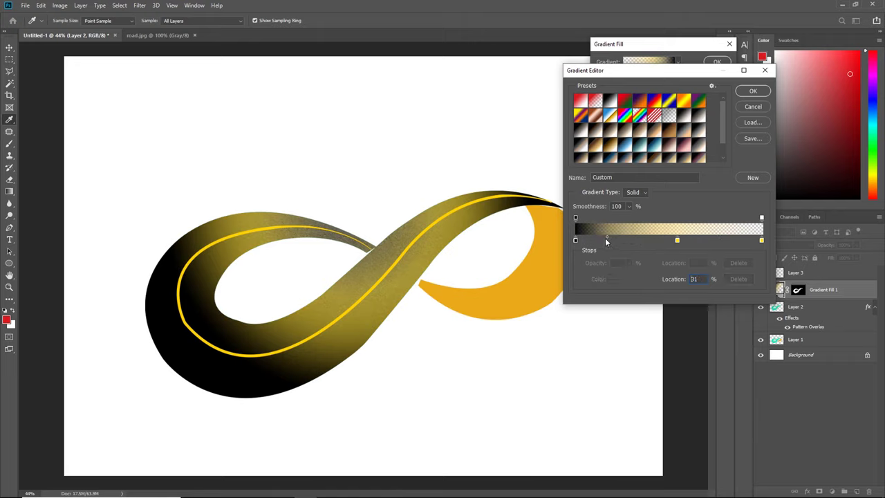
{"action": "left_click", "coordinate": [635, 241]}
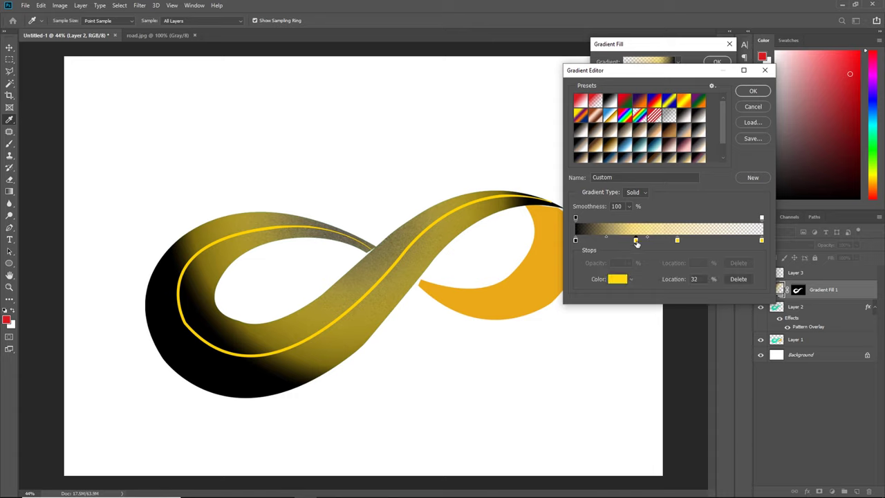
{"action": "left_click_drag", "start_coordinate": [606, 235], "coordinate": [598, 236]}
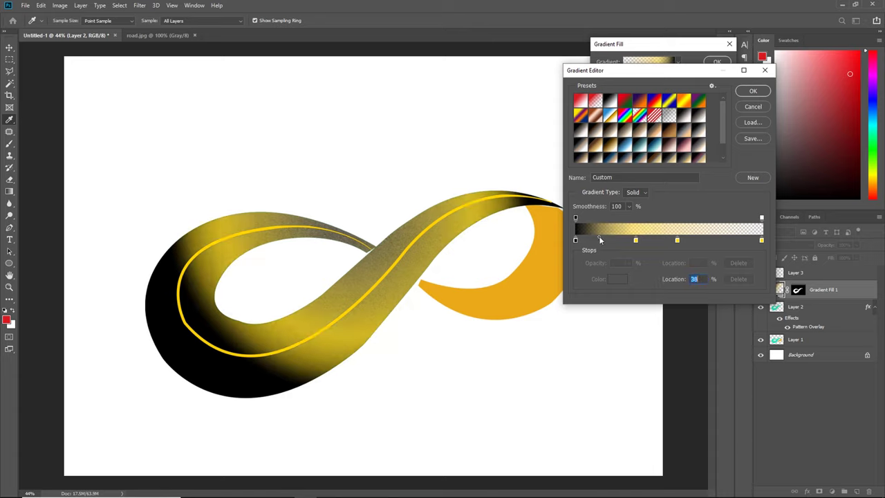
{"action": "left_click", "coordinate": [756, 109]}
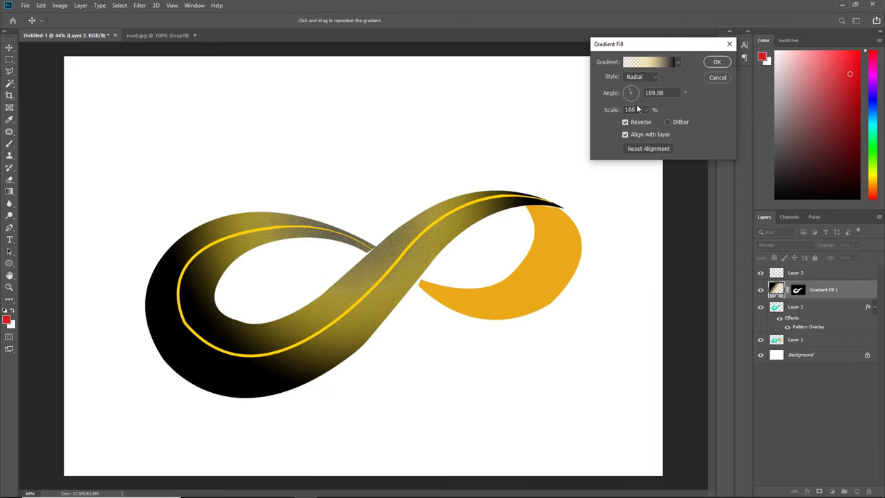
{"action": "left_click_drag", "start_coordinate": [647, 122], "coordinate": [647, 123]}
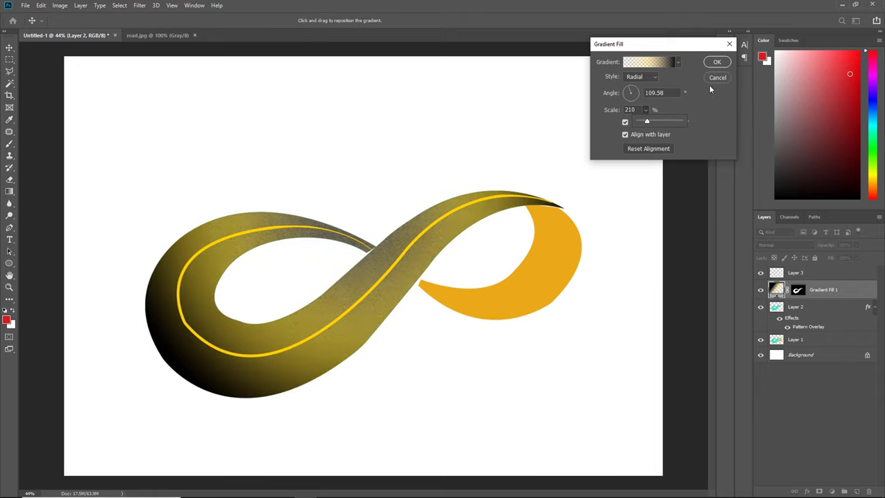
{"action": "left_click", "coordinate": [715, 62]}
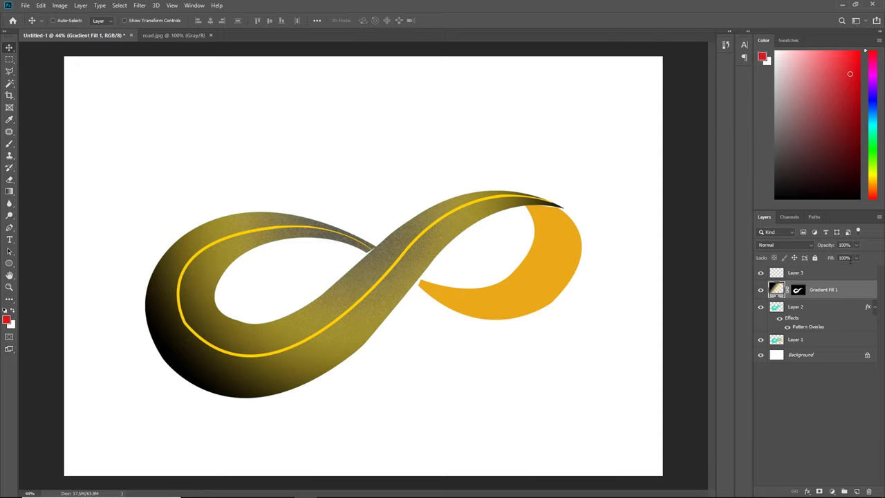
- Switch Gradient Fill 1 to Soft Light blend mode, keeping it at 100% opacity
{"action": "left_click_drag", "start_coordinate": [858, 245], "coordinate": [834, 257]}
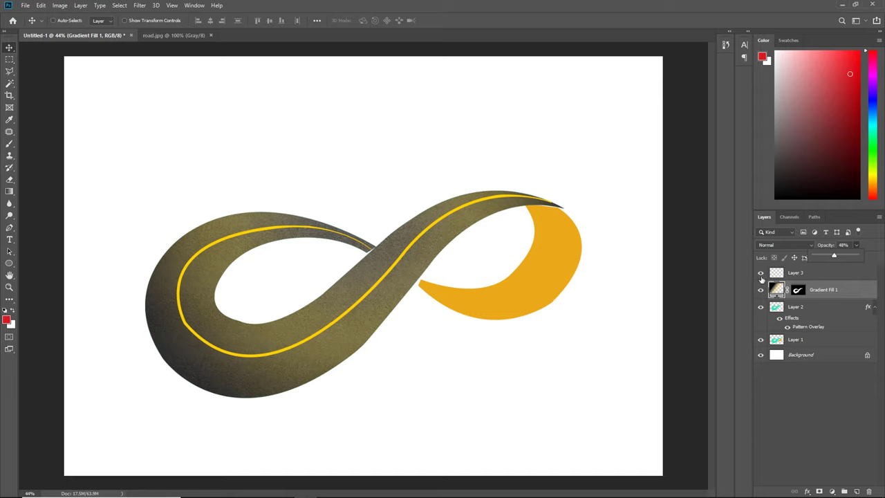
{"action": "left_click", "coordinate": [782, 243]}
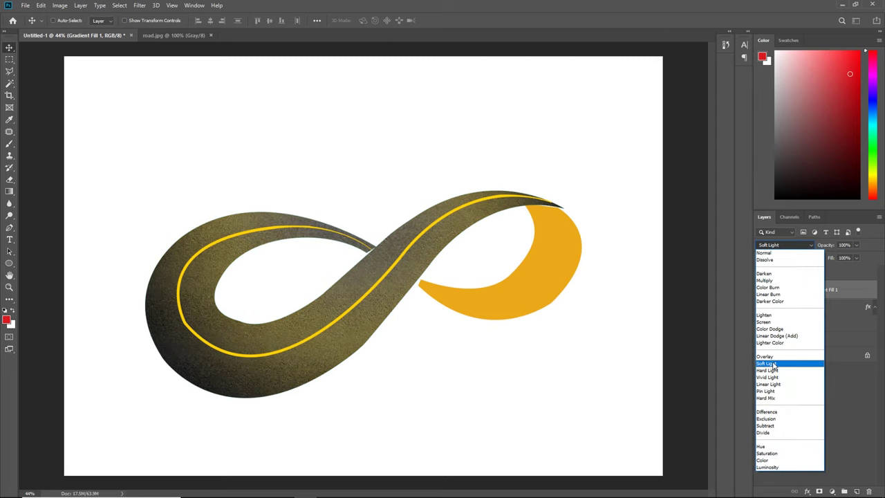
{"action": "left_click", "coordinate": [772, 363]}
- Add a black colour stop at 18% near the start of the road gradient
{"action": "double_click", "coordinate": [777, 289]}
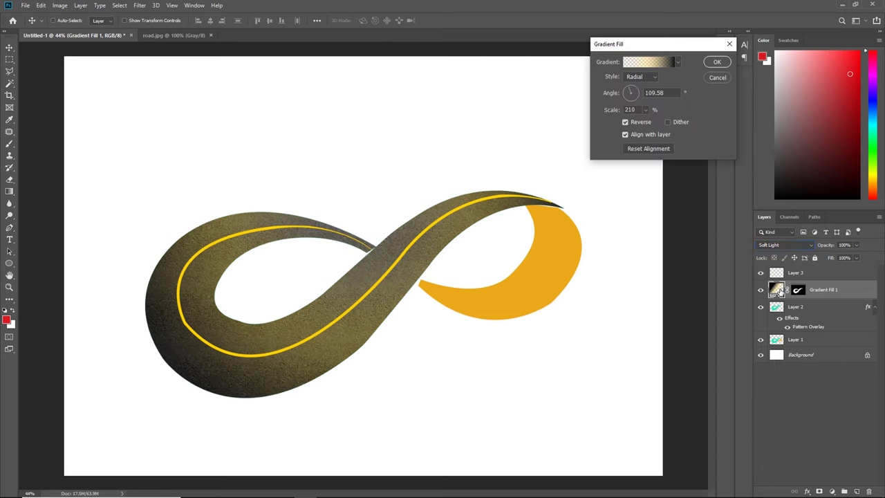
{"action": "left_click", "coordinate": [658, 66]}
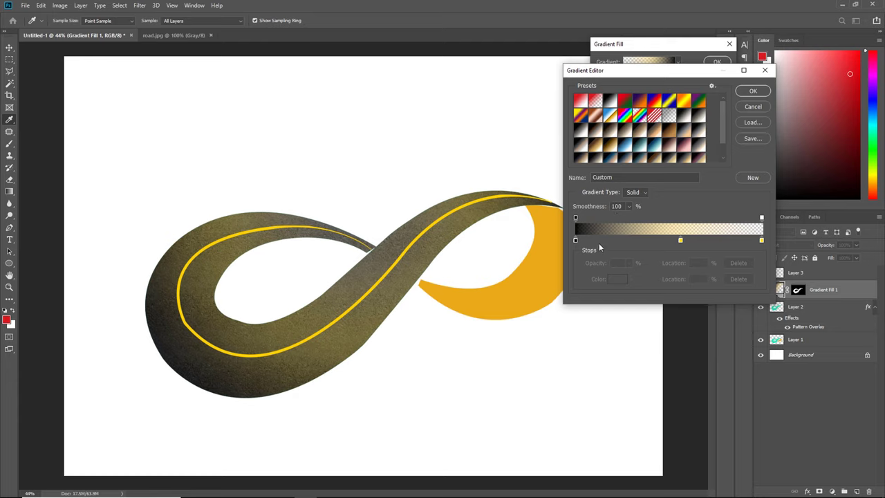
{"action": "left_click", "coordinate": [607, 240]}
{"action": "double_click", "coordinate": [609, 240]}
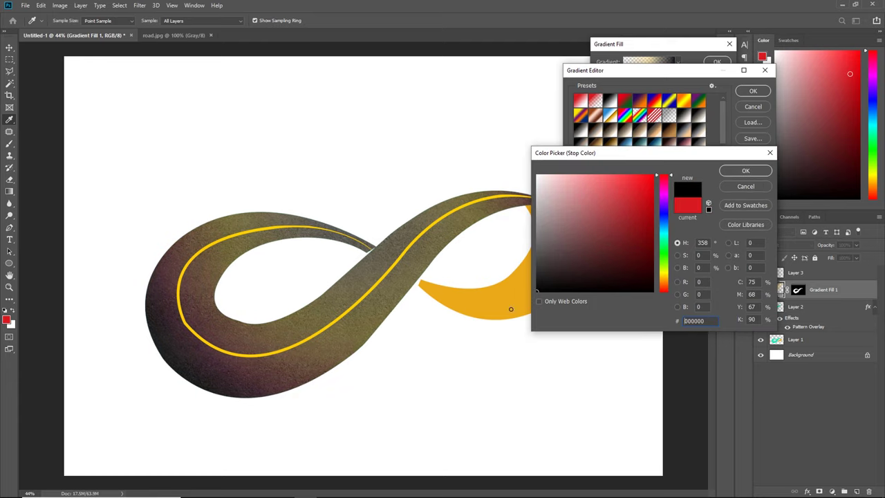
{"action": "left_click", "coordinate": [745, 171]}
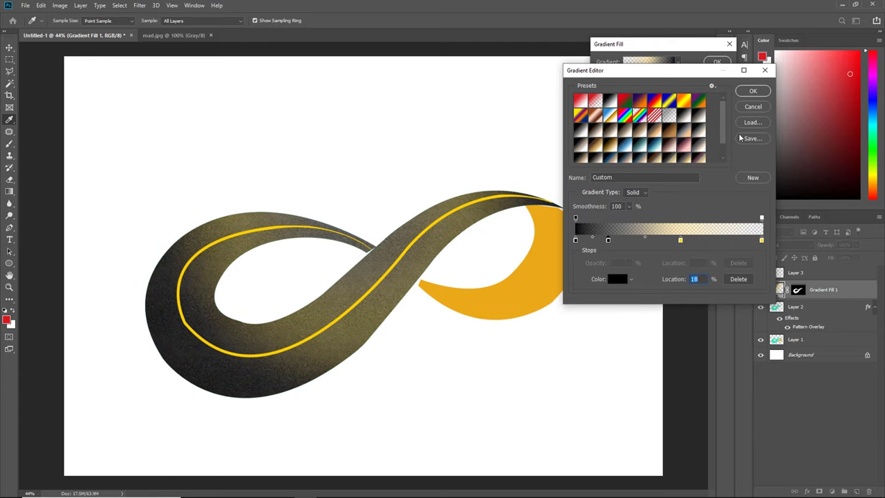
{"action": "left_click", "coordinate": [750, 91]}
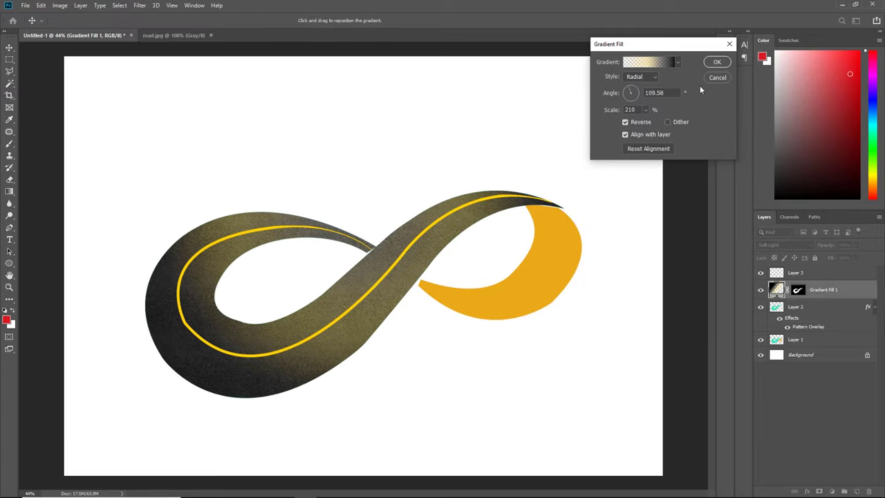
- Raise the gradient scale to 275%, recentre it over the lower road, and apply
{"action": "left_click_drag", "start_coordinate": [643, 108], "coordinate": [646, 121]}
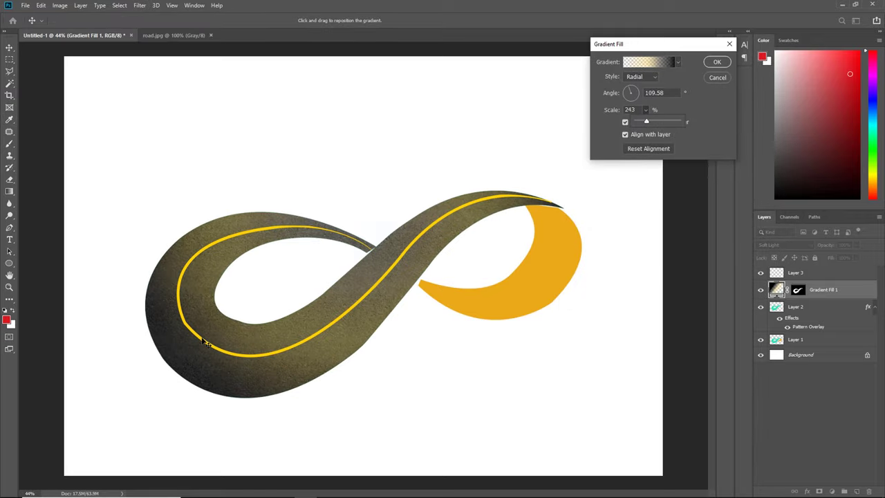
{"action": "mouse_move", "coordinate": [206, 344]}
{"action": "left_mouse_down"}
{"action": "mouse_move", "coordinate": [199, 365]}
{"action": "mouse_move", "coordinate": [212, 366]}
{"action": "mouse_move", "coordinate": [201, 365]}
{"action": "mouse_move", "coordinate": [300, 336]}
{"action": "mouse_move", "coordinate": [398, 288]}
{"action": "left_mouse_up"}
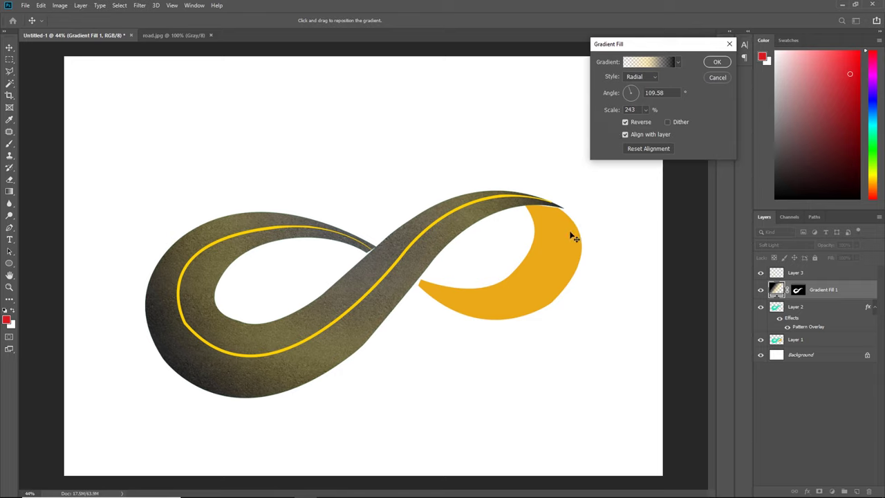
{"action": "mouse_move", "coordinate": [451, 251]}
{"action": "left_mouse_down"}
{"action": "mouse_move", "coordinate": [380, 224]}
{"action": "mouse_move", "coordinate": [172, 378]}
{"action": "left_mouse_up"}
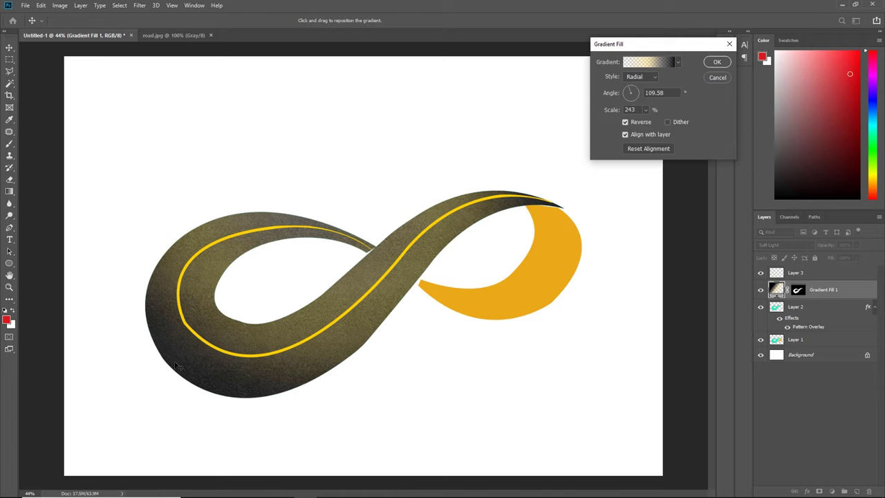
{"action": "mouse_move", "coordinate": [178, 366]}
{"action": "left_mouse_down"}
{"action": "mouse_move", "coordinate": [186, 381]}
{"action": "mouse_move", "coordinate": [174, 354]}
{"action": "left_mouse_up"}
{"action": "left_click", "coordinate": [645, 109]}
{"action": "left_click_drag", "start_coordinate": [645, 122], "coordinate": [645, 122]}
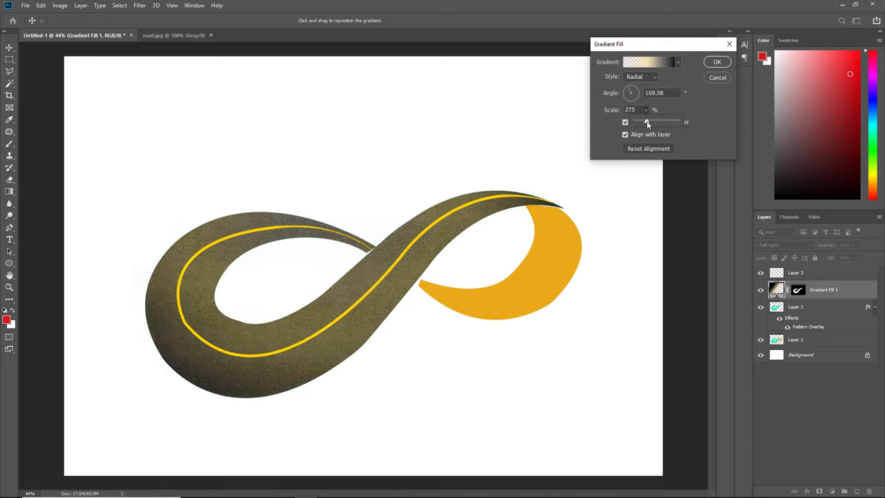
{"action": "left_click", "coordinate": [492, 215]}
{"action": "left_click", "coordinate": [718, 63]}
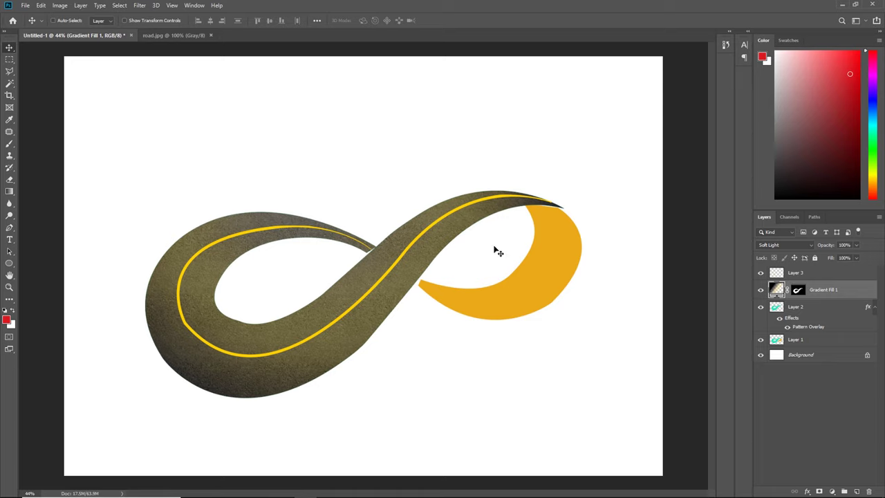
- Duplicate Layer 2 to create Layer 2 copy
{"action": "key", "text": "shift+alt+n"}
{"action": "left_click", "coordinate": [813, 308]}
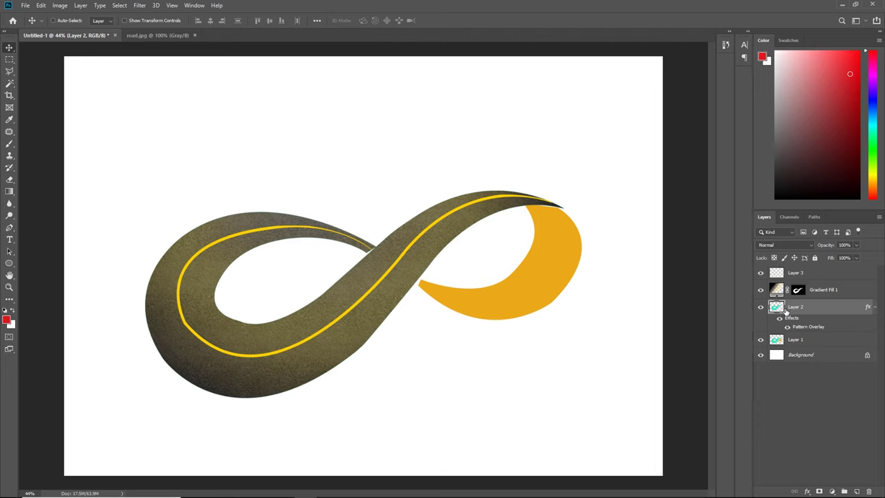
{"action": "right_click", "coordinate": [786, 311]}
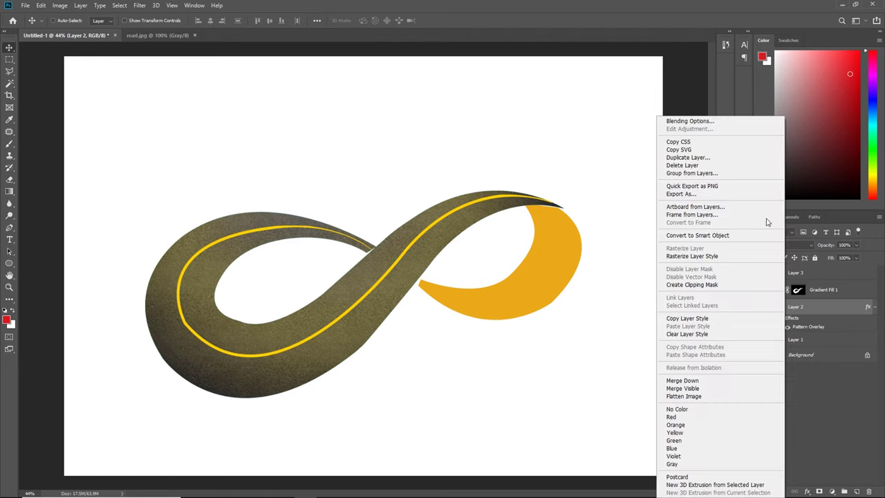
{"action": "left_click", "coordinate": [719, 162]}
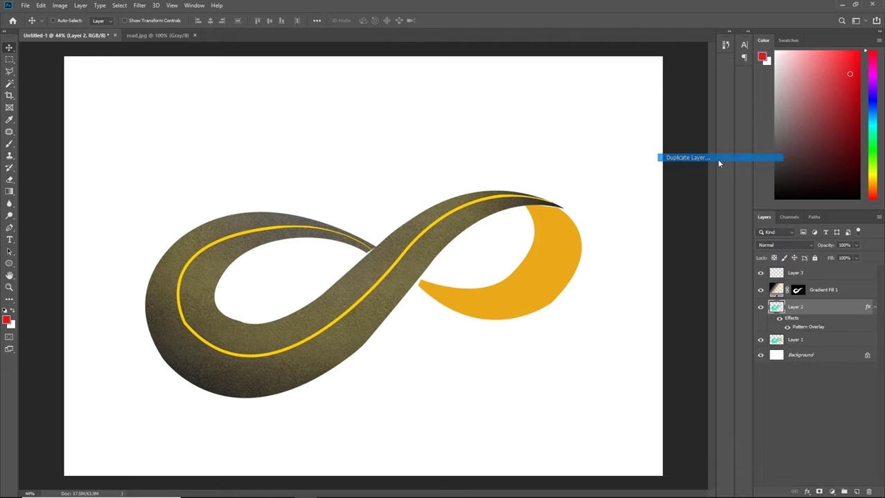
{"action": "left_click", "coordinate": [520, 145]}
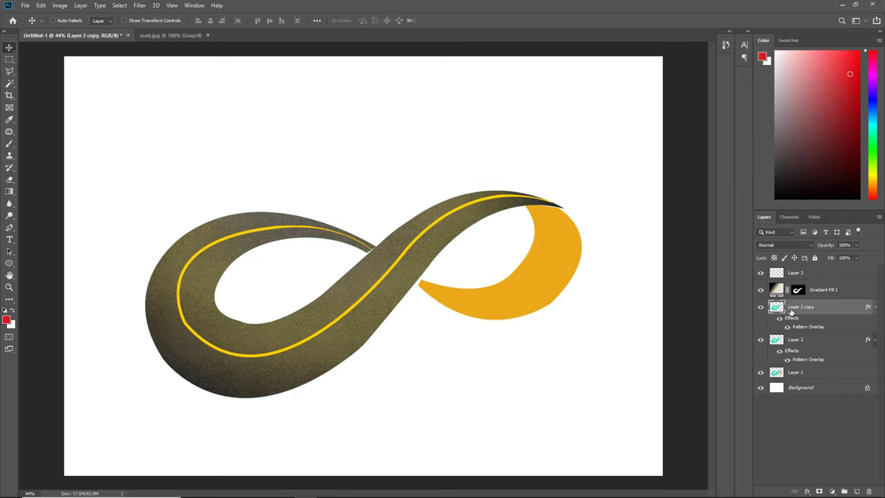
- Clear Layer 2 copy's layer style, move it below Layer 2, and hide Layer 1
{"action": "right_click", "coordinate": [790, 318]}
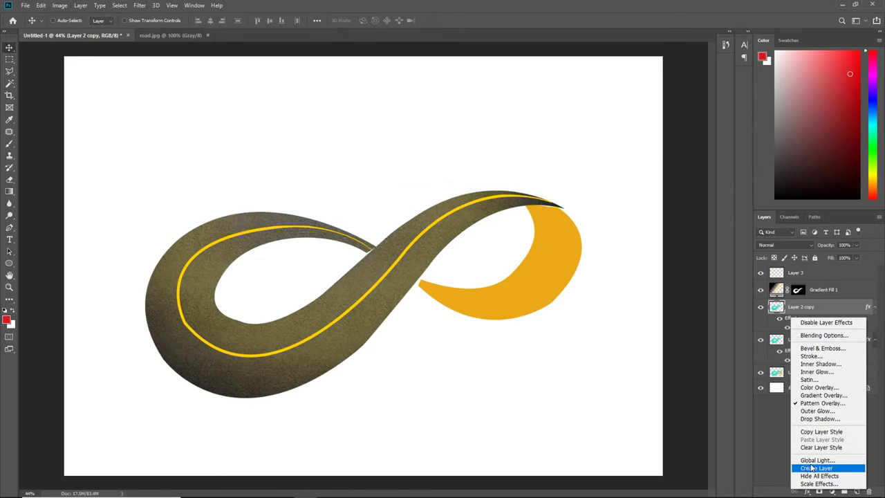
{"action": "left_click", "coordinate": [817, 447]}
{"action": "left_click_drag", "start_coordinate": [790, 310], "coordinate": [790, 348]}
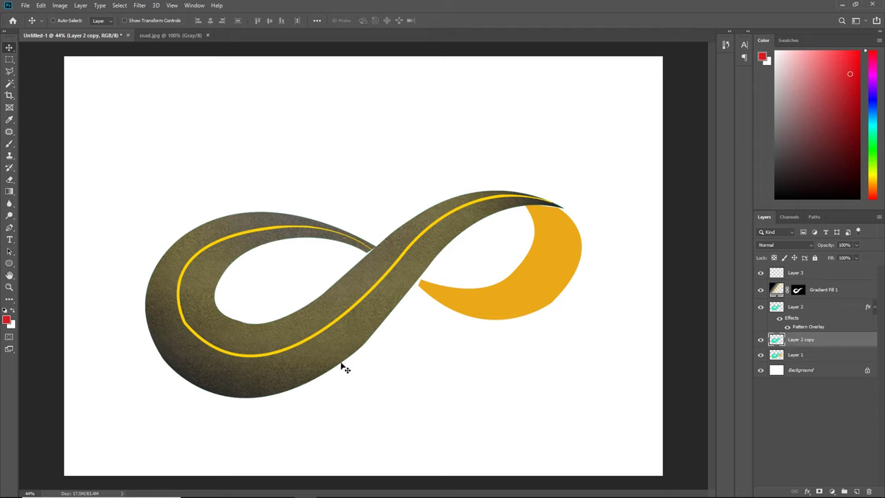
{"action": "left_click", "coordinate": [761, 354]}
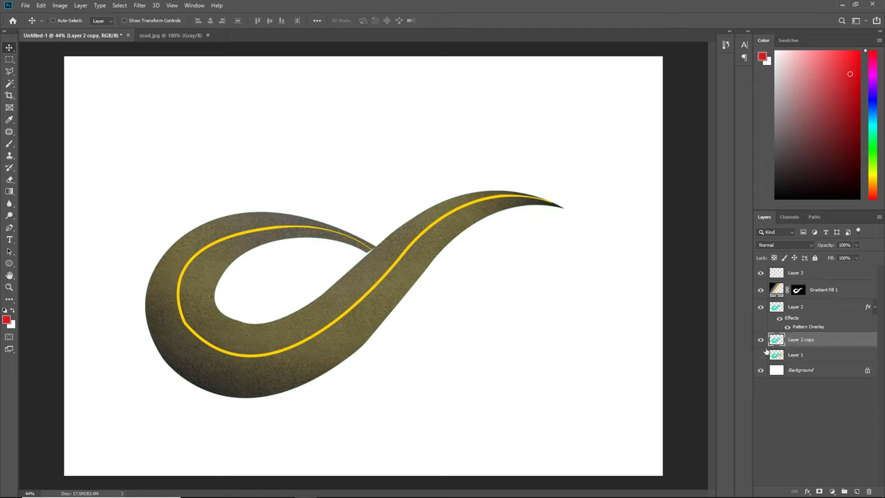
- Shift Layer 2 copy down-right and warp it into a thick edge beneath the road
{"action": "mouse_move", "coordinate": [358, 313]}
{"action": "left_mouse_down"}
{"action": "mouse_move", "coordinate": [367, 329]}
{"action": "mouse_move", "coordinate": [360, 320]}
{"action": "left_mouse_up"}
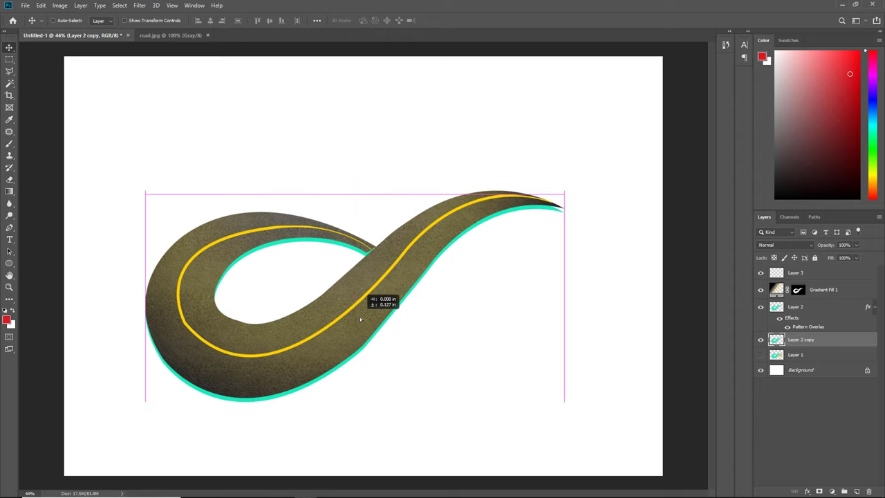
{"action": "key", "text": "shift+Right"}
{"action": "key", "text": "shift+Left"}
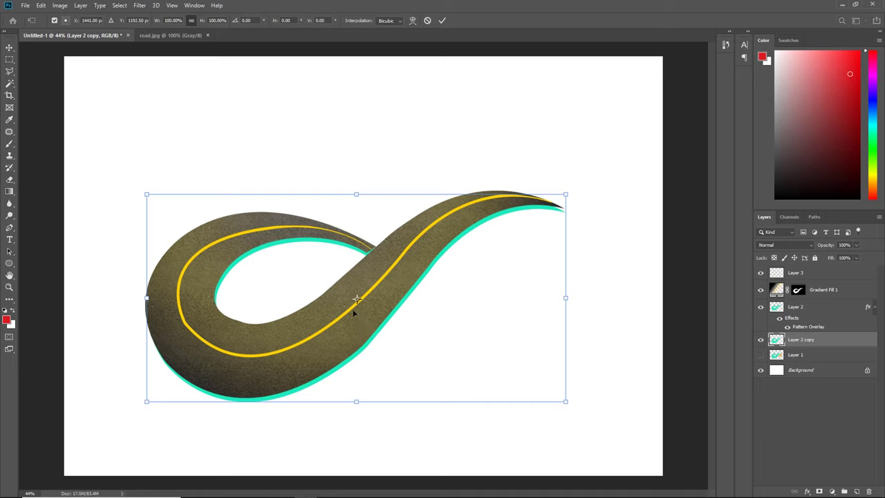
{"action": "right_click", "coordinate": [353, 311]}
{"action": "left_click", "coordinate": [388, 365]}
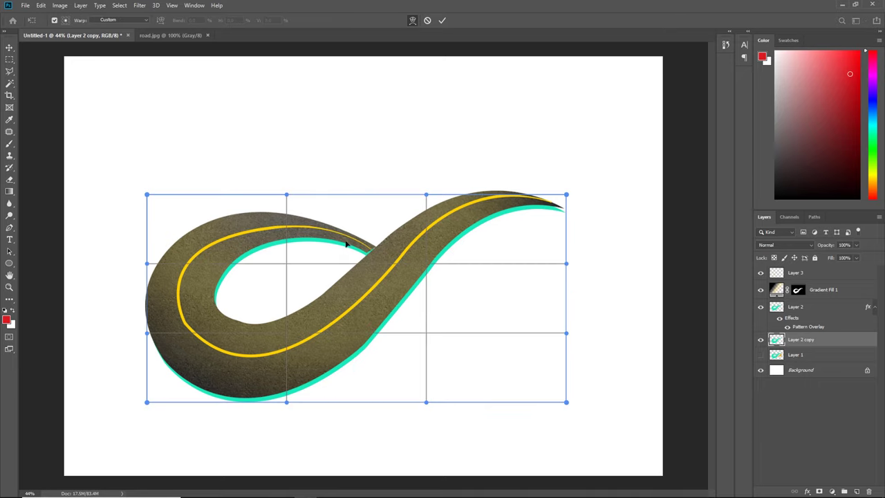
{"action": "left_click_drag", "start_coordinate": [216, 302], "coordinate": [218, 304]}
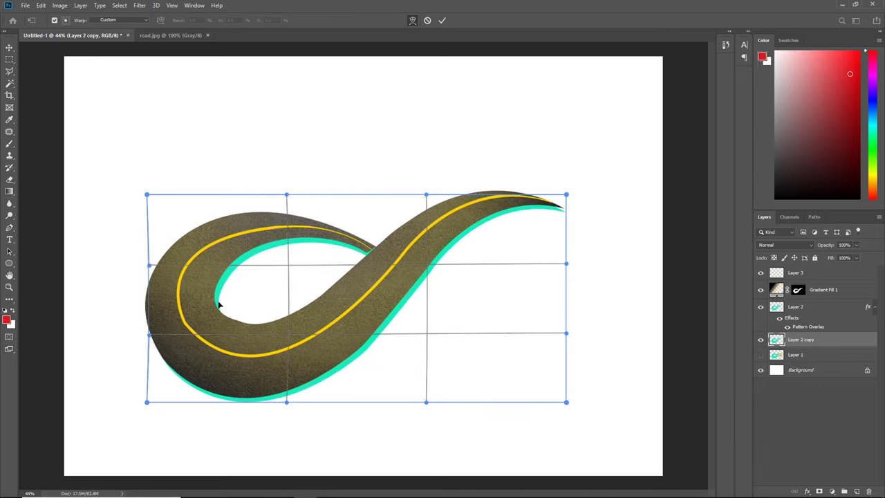
{"action": "left_click_drag", "start_coordinate": [181, 382], "coordinate": [182, 387]}
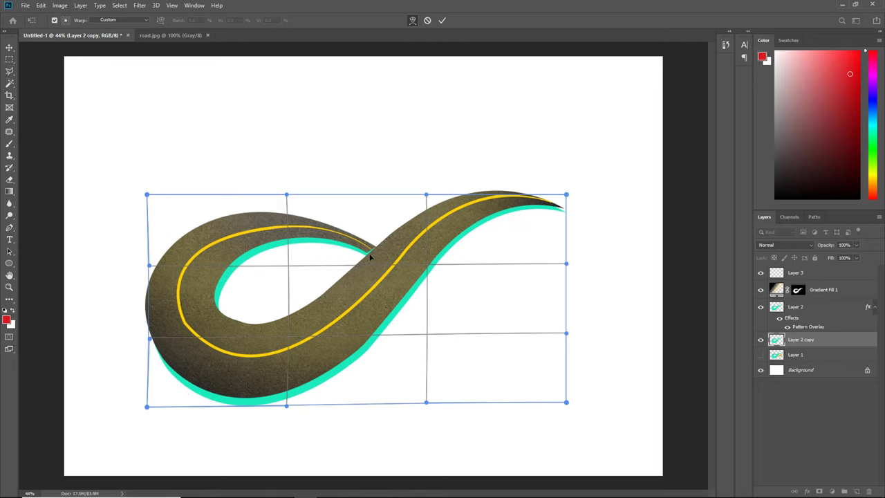
{"action": "key", "text": "Return"}
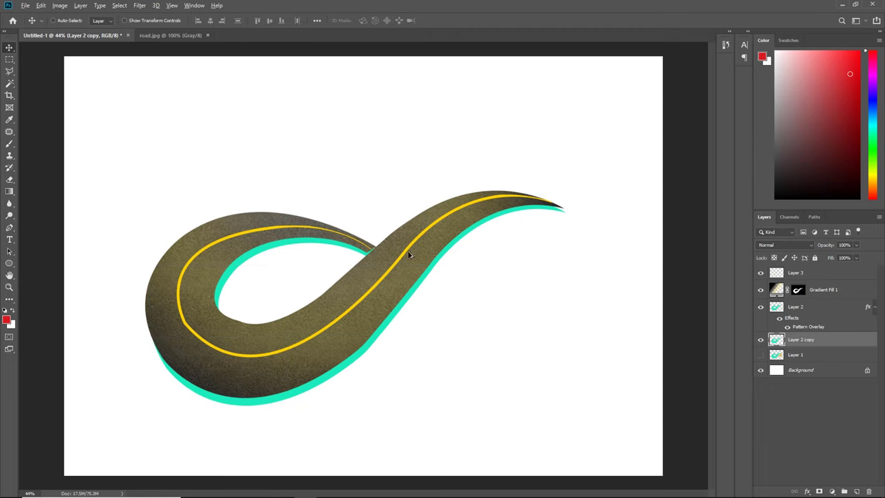
- Zoom into the road crossing and lasso a triangular gap on Layer 2
{"action": "scroll", "coordinate": [404, 253], "scroll_direction": "up", "scroll_amount": 1}
{"action": "scroll", "coordinate": [391, 253], "scroll_direction": "up", "scroll_amount": 1}
{"action": "scroll", "coordinate": [377, 253], "scroll_direction": "up", "scroll_amount": 1}
{"action": "scroll", "coordinate": [359, 252], "scroll_direction": "up", "scroll_amount": 1}
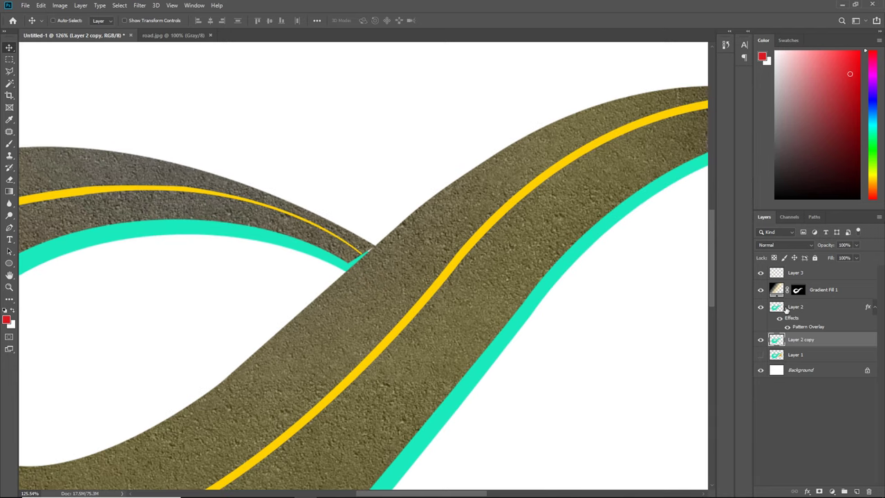
{"action": "left_click", "coordinate": [786, 308]}
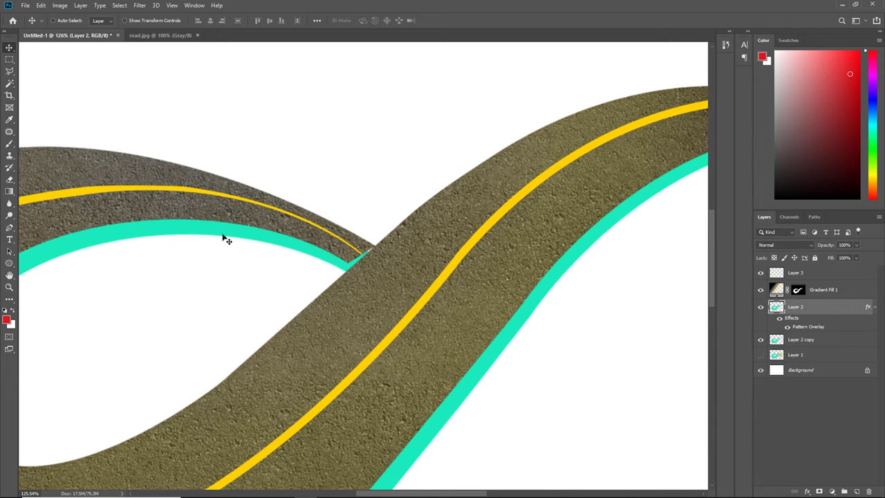
{"action": "left_click", "coordinate": [10, 71]}
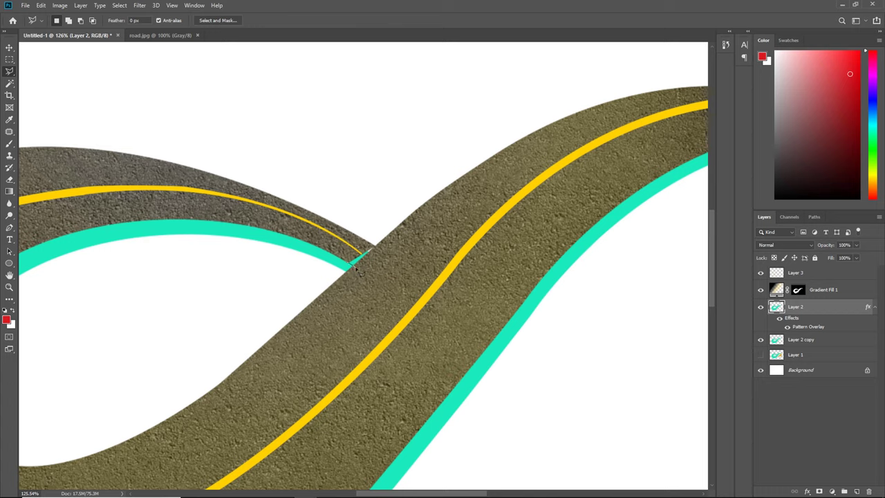
{"action": "left_click", "coordinate": [356, 268]}
{"action": "left_click", "coordinate": [374, 247]}
{"action": "left_click", "coordinate": [349, 264]}
- Fill the triangle with the sampled teal edge colour, deselect, and zoom back out
{"action": "key", "text": "i"}
{"action": "left_click", "coordinate": [335, 254]}
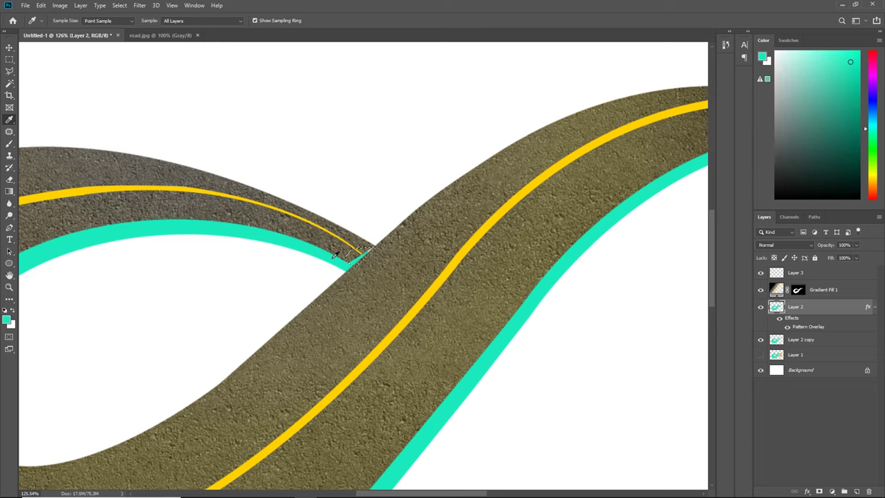
{"action": "key", "text": "ctrl+d"}
{"action": "key", "text": "v"}
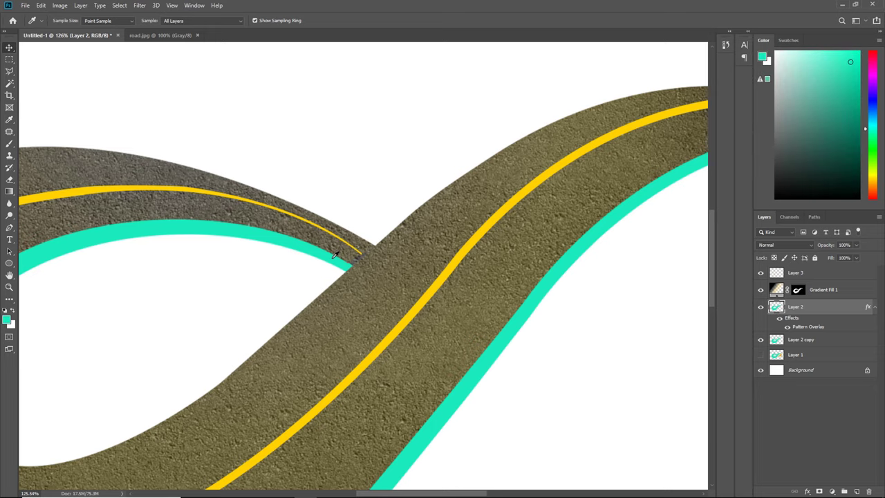
{"action": "key", "text": "ctrl+minus"}
{"action": "scroll", "coordinate": [323, 275], "scroll_direction": "down", "scroll_amount": 3}
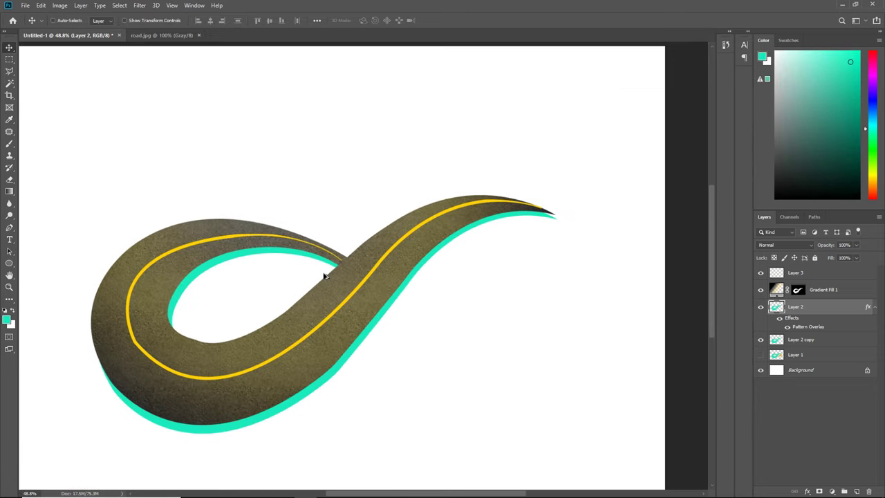
- Warp the tip of Layer 2 copy upward to meet the road's right end
{"action": "scroll", "coordinate": [323, 275], "scroll_direction": "up", "scroll_amount": 2}
{"action": "scroll", "coordinate": [320, 274], "scroll_direction": "down", "scroll_amount": 1}
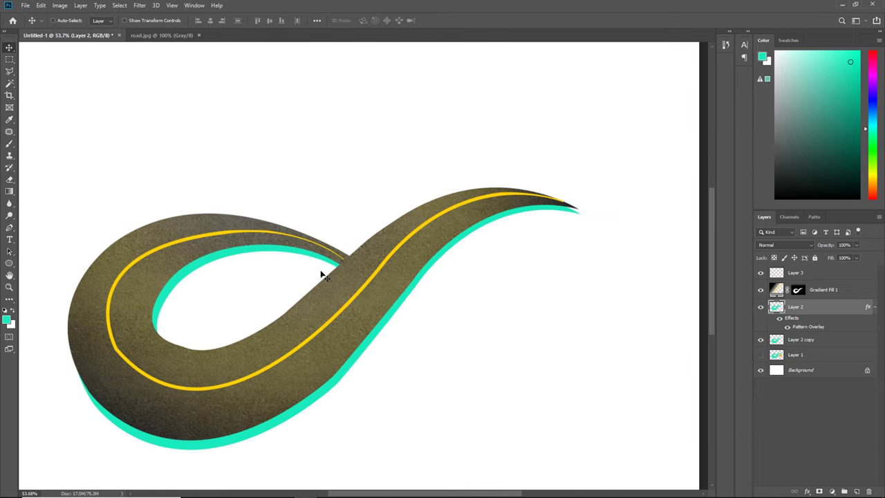
{"action": "left_click", "coordinate": [799, 340]}
{"action": "scroll", "coordinate": [592, 228], "scroll_direction": "up", "scroll_amount": 2}
{"action": "scroll", "coordinate": [577, 199], "scroll_direction": "up", "scroll_amount": 1}
{"action": "scroll", "coordinate": [577, 199], "scroll_direction": "up", "scroll_amount": 1}
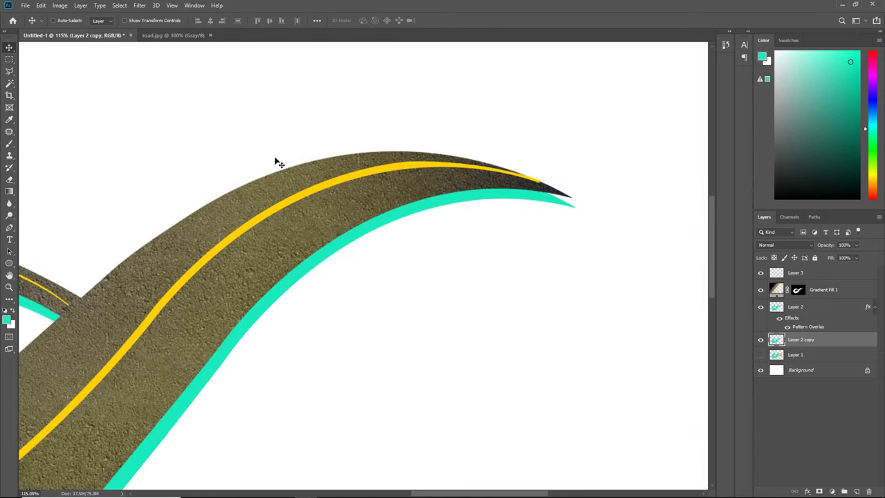
{"action": "left_click", "coordinate": [9, 71]}
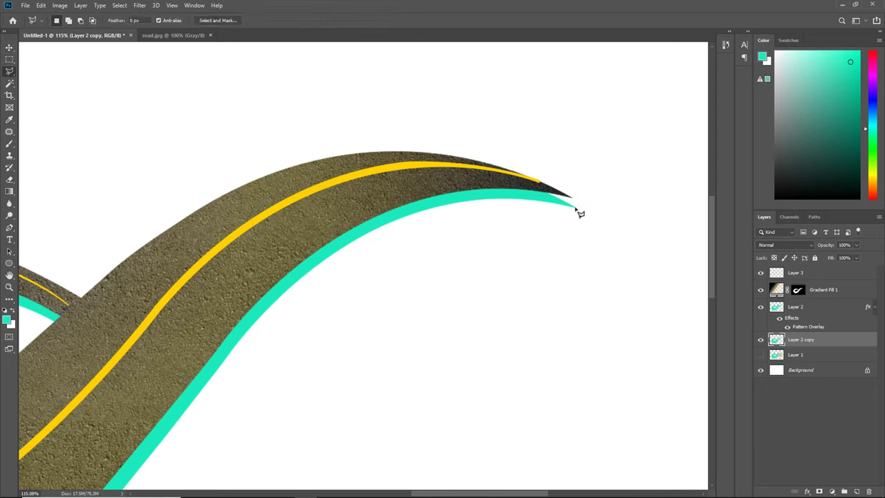
{"action": "left_click", "coordinate": [9, 46]}
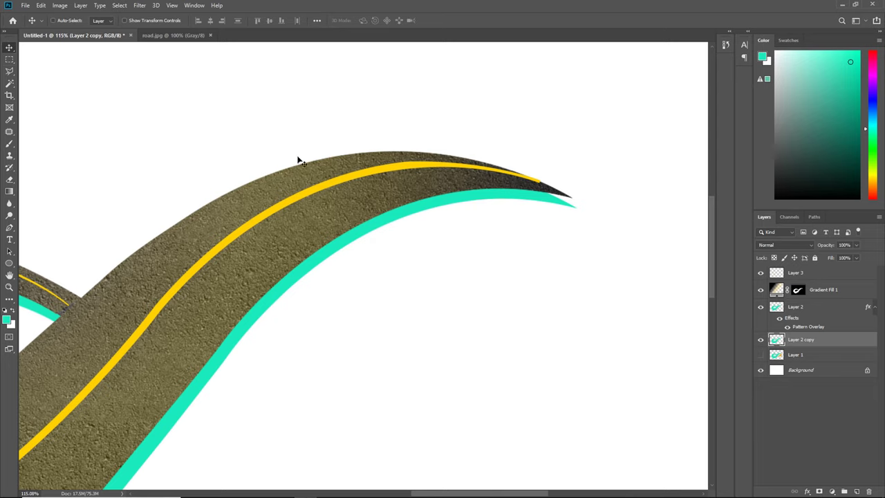
{"action": "key", "text": "ctrl+t"}
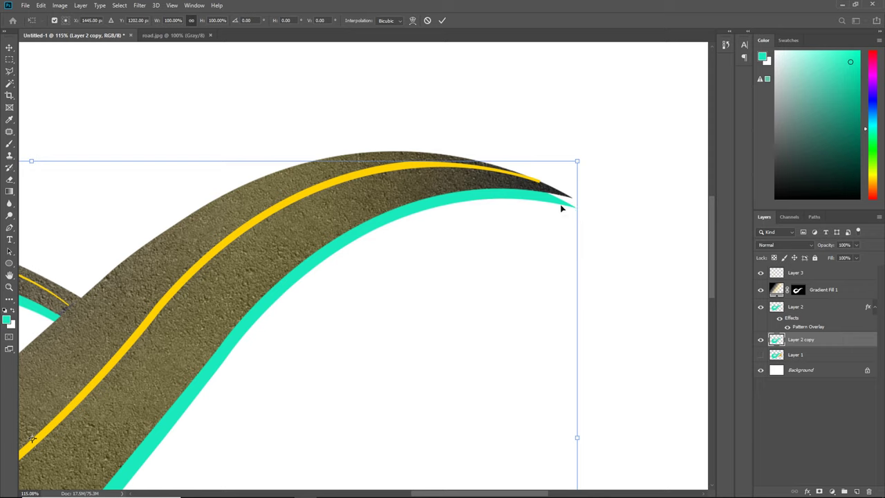
{"action": "right_click", "coordinate": [563, 204]}
{"action": "left_click", "coordinate": [580, 263]}
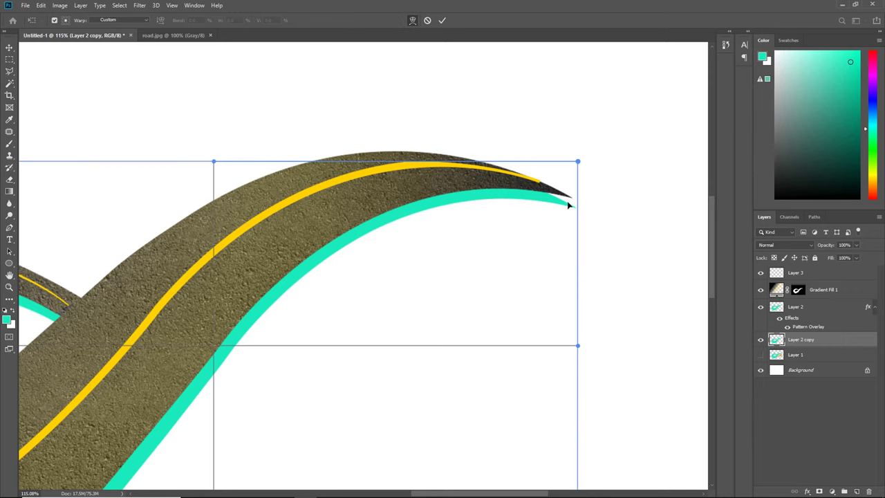
{"action": "left_click_drag", "start_coordinate": [568, 204], "coordinate": [564, 199]}
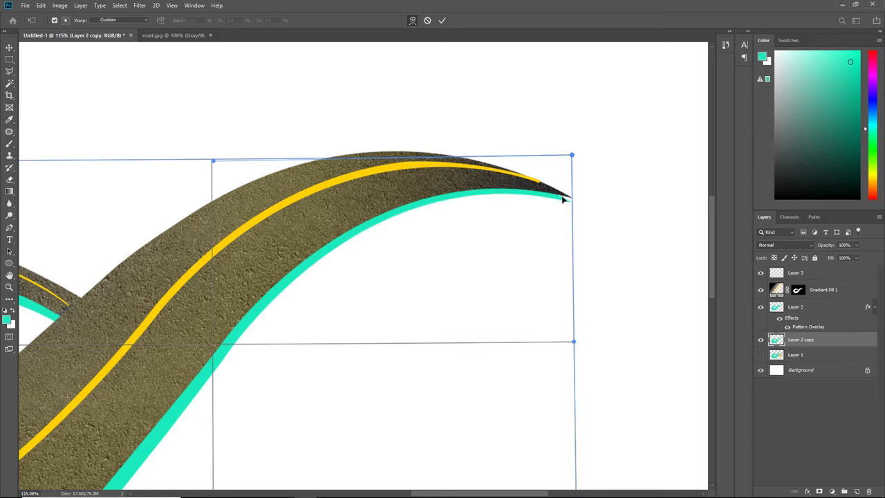
{"action": "key", "text": "Return"}
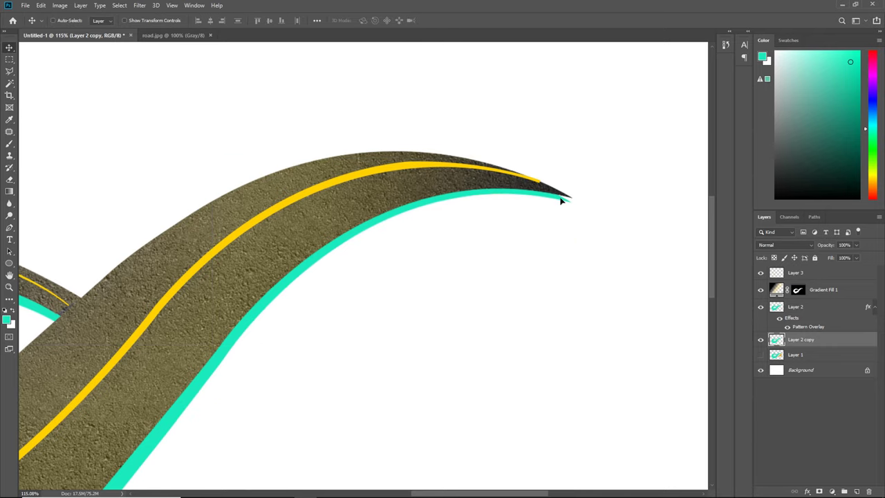
- Delete the leftover teal sliver at the road tip and fit the document in view
{"action": "left_click", "coordinate": [10, 70]}
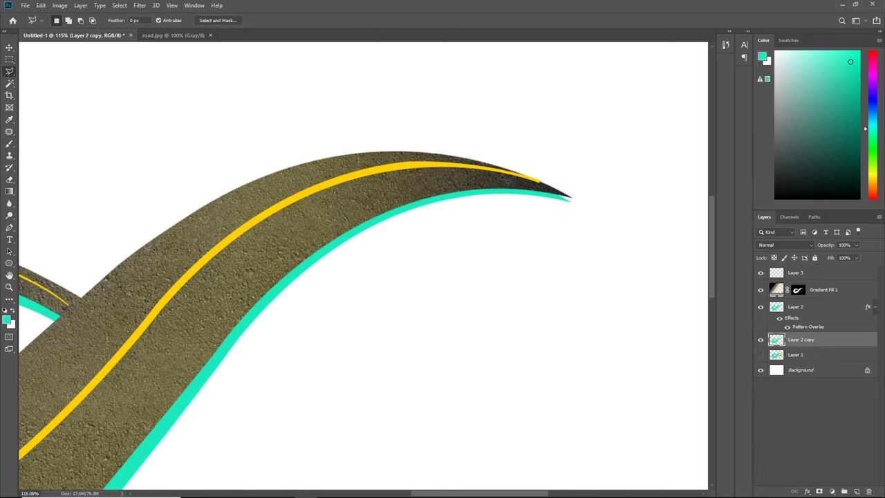
{"action": "scroll", "coordinate": [577, 204], "scroll_direction": "up", "scroll_amount": 3}
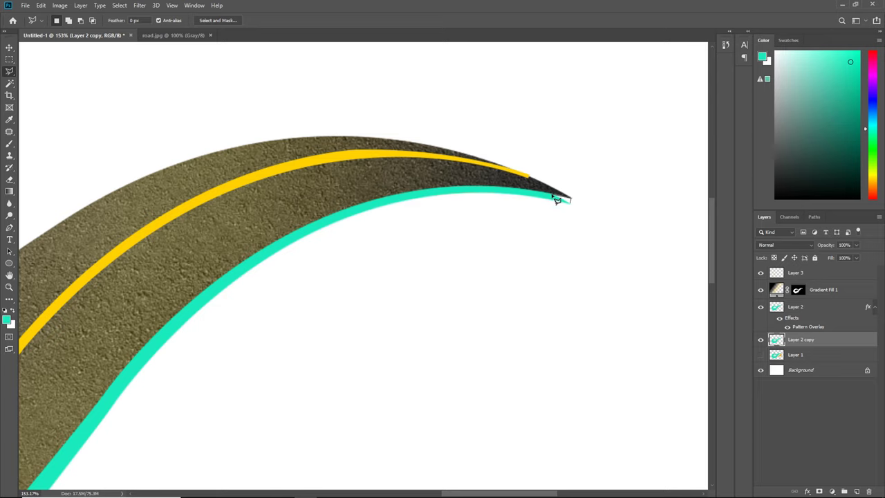
{"action": "left_click_drag", "start_coordinate": [558, 202], "coordinate": [571, 208]}
{"action": "key", "text": "ctrl+d"}
{"action": "key", "text": "v"}
{"action": "key", "text": "ctrl+0"}
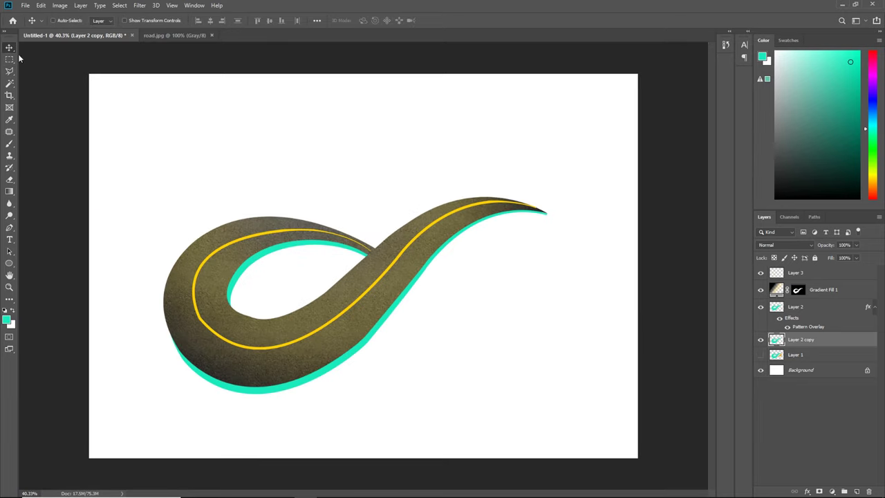
{"action": "scroll", "coordinate": [497, 282], "scroll_direction": "up", "scroll_amount": 1}
{"action": "scroll", "coordinate": [482, 297], "scroll_direction": "up", "scroll_amount": 1}
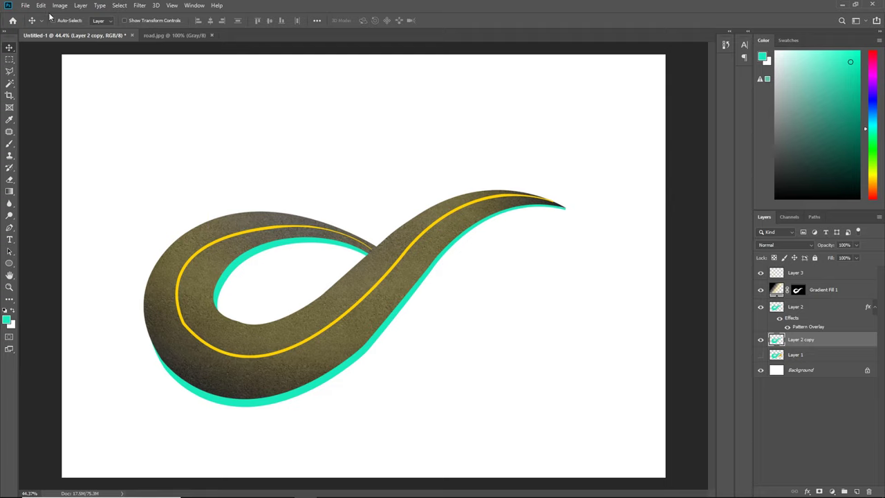
- Open the dirt.jpg texture image
{"action": "left_click", "coordinate": [25, 6]}
{"action": "left_click", "coordinate": [34, 24]}
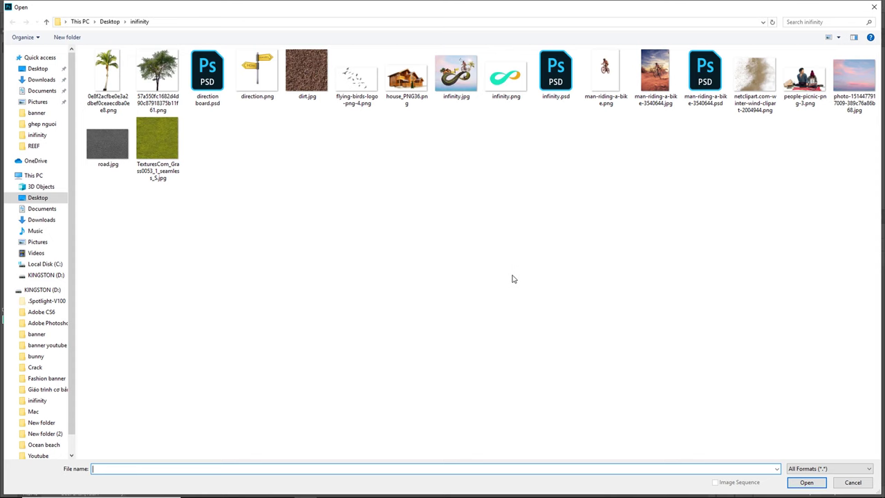
{"action": "double_click", "coordinate": [300, 86]}
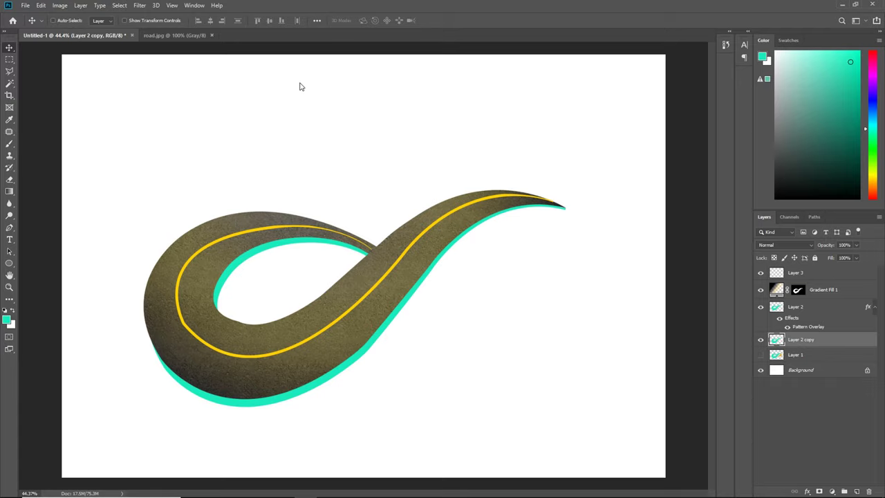
- Define dirt.jpg as a pattern and return to the Untitled-1 road document
{"action": "left_click", "coordinate": [41, 6]}
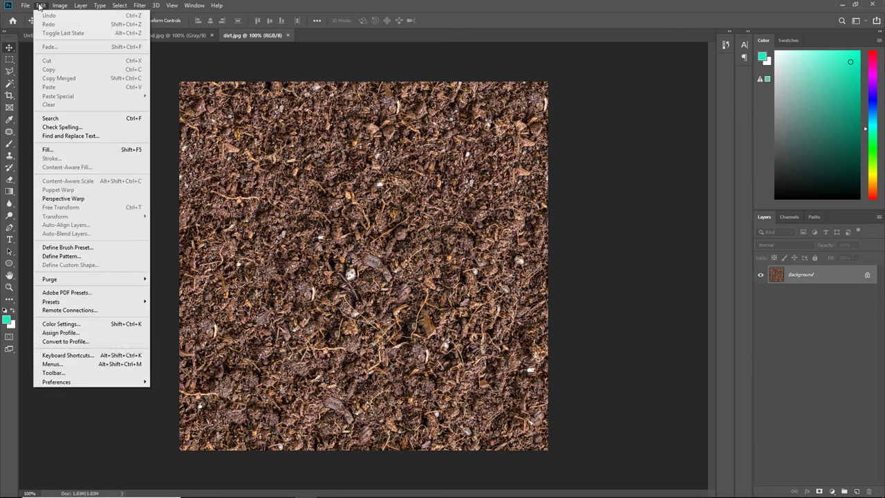
{"action": "left_click", "coordinate": [78, 258]}
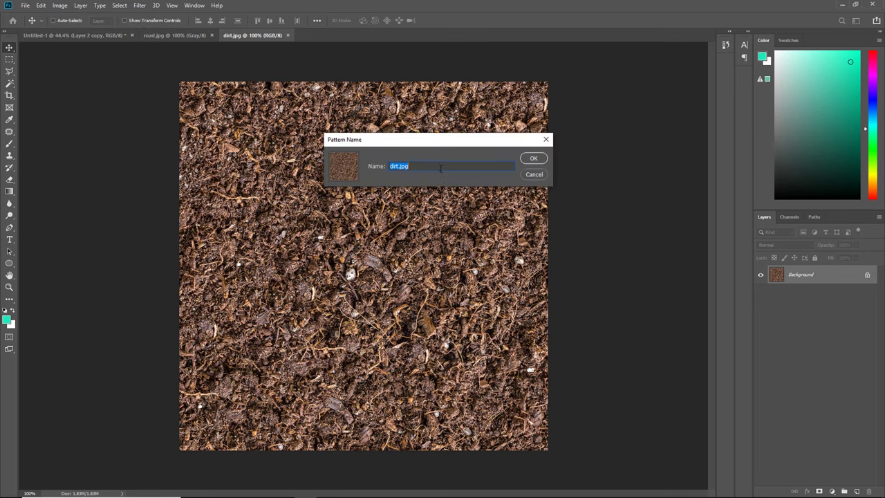
{"action": "left_click", "coordinate": [532, 159]}
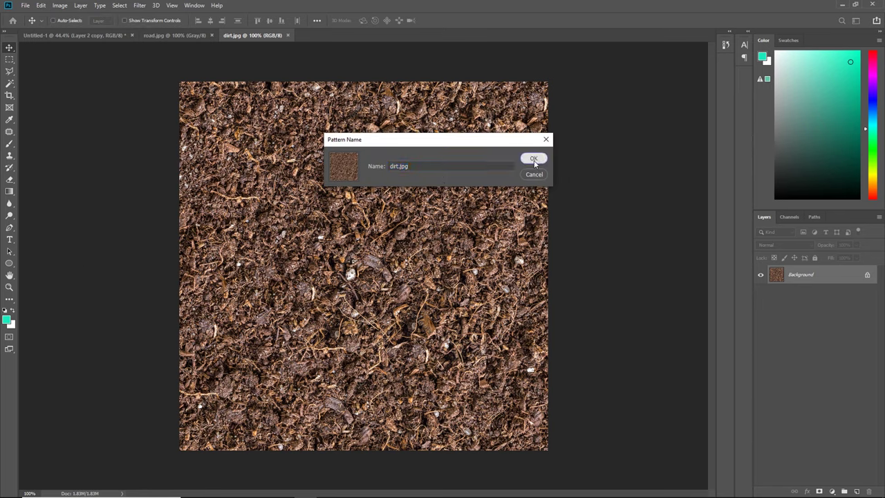
{"action": "left_click", "coordinate": [60, 36]}
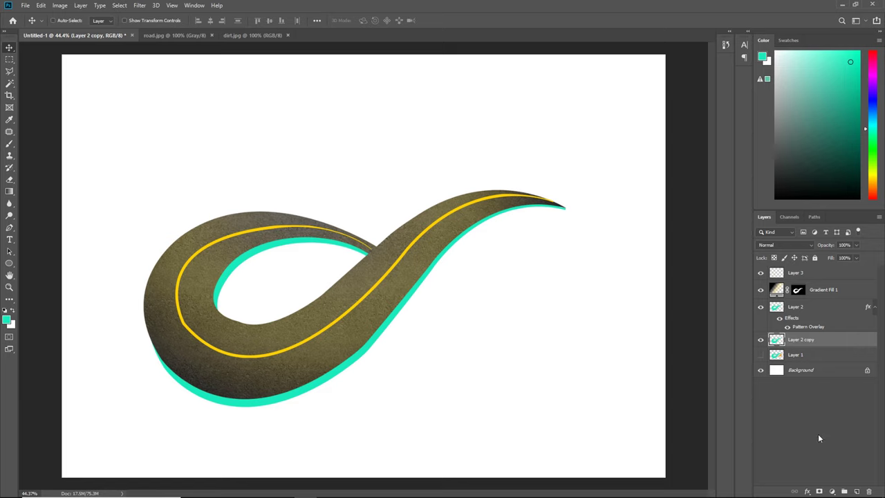
- Give Layer 2 copy a dirt.jpg Pattern Overlay at about 43% scale
{"action": "left_click", "coordinate": [808, 488]}
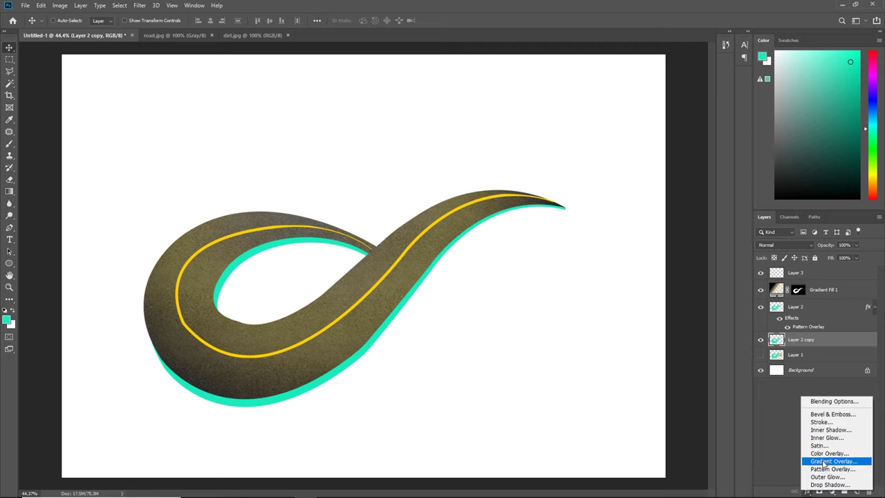
{"action": "left_click", "coordinate": [830, 469]}
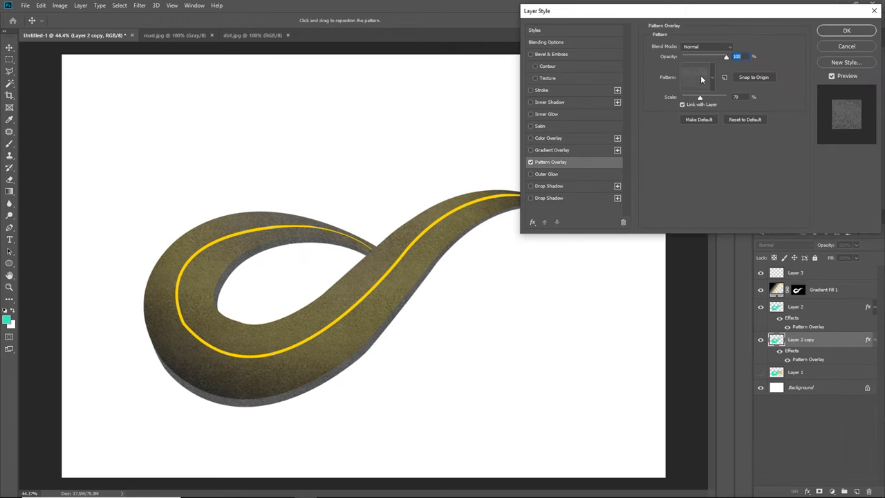
{"action": "left_click", "coordinate": [700, 75]}
{"action": "left_click", "coordinate": [650, 152]}
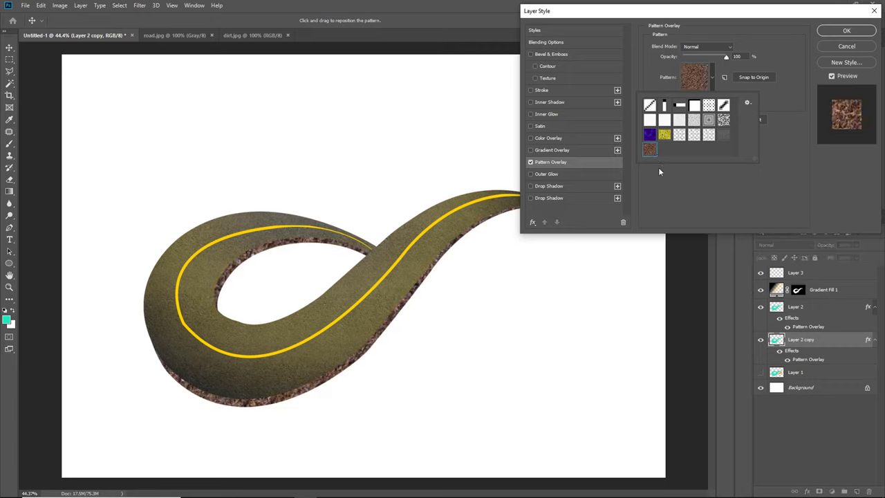
{"action": "left_click", "coordinate": [811, 167]}
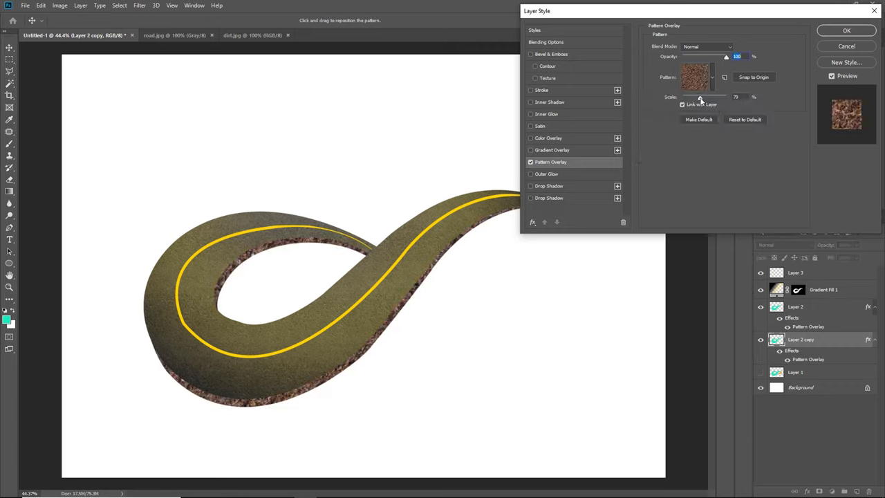
{"action": "left_click_drag", "start_coordinate": [699, 99], "coordinate": [692, 97]}
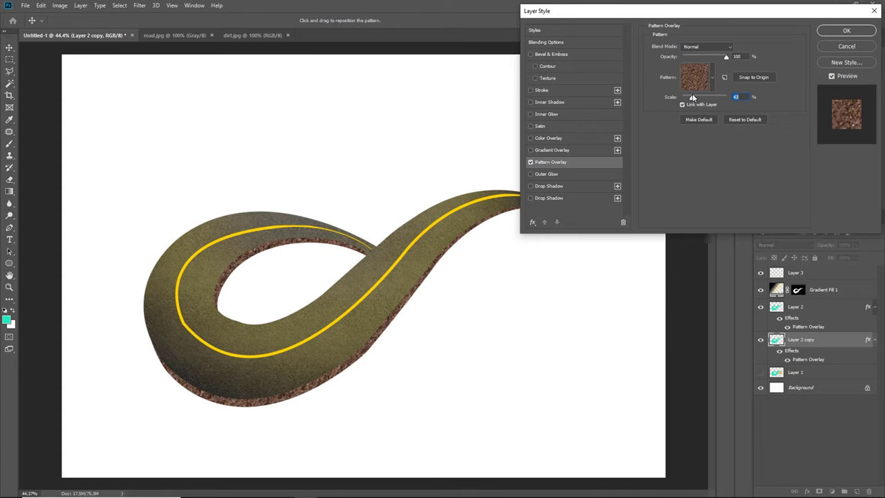
{"action": "left_click", "coordinate": [848, 32]}
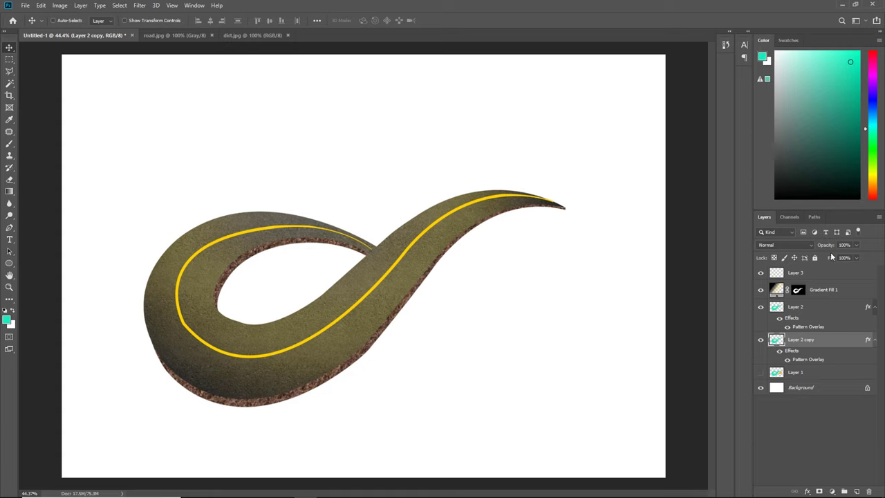
- Fill Gradient Fill 1's mask with white over the Layer 2 copy edge shape
{"action": "left_click", "coordinate": [777, 340], "text": "ctrl"}
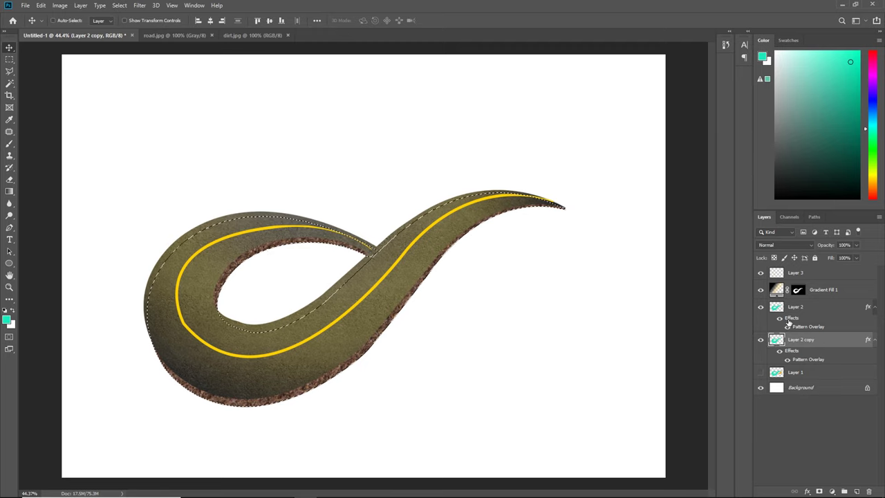
{"action": "left_click", "coordinate": [798, 290]}
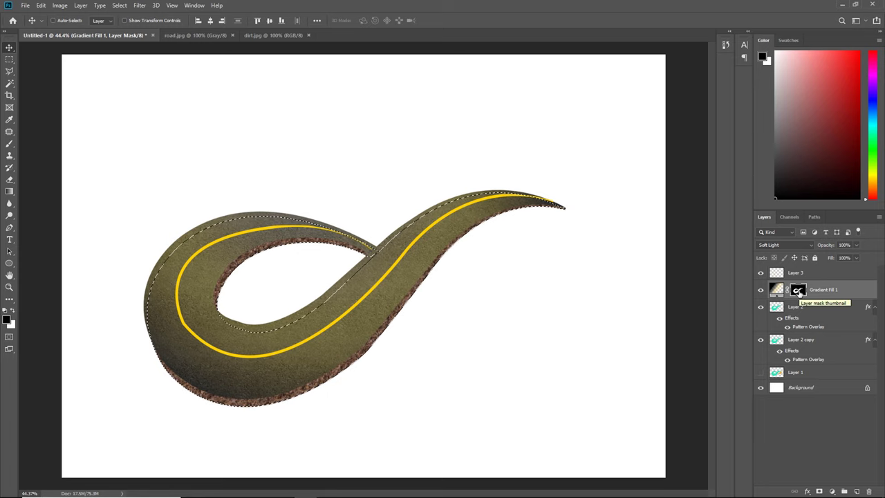
{"action": "key", "text": "alt+BackSpace"}
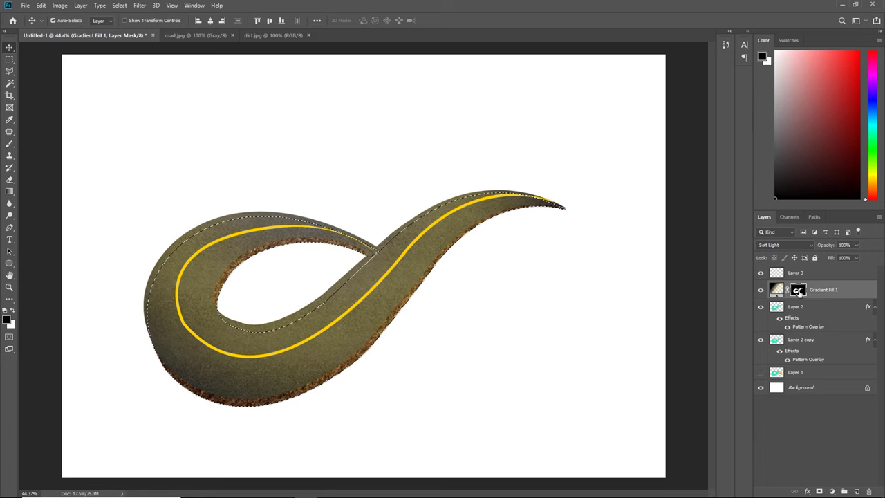
{"action": "key", "text": "ctrl+d"}
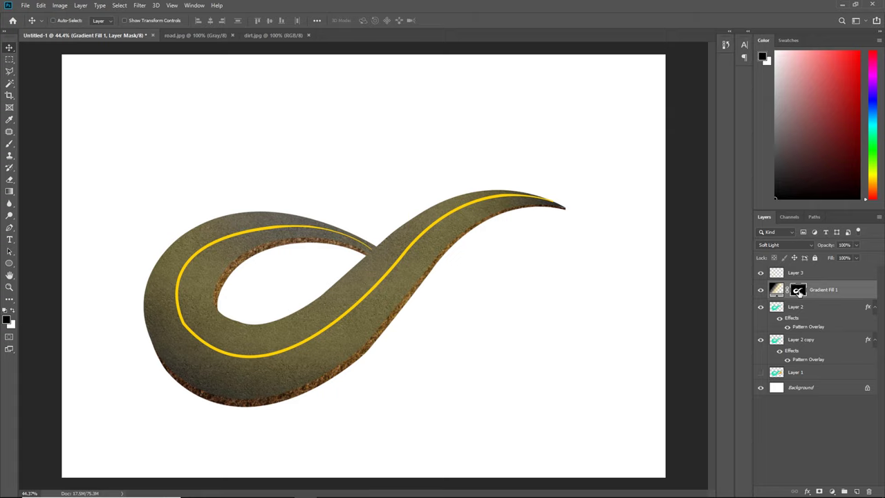
- Reposition the radial gradient across the road and confirm the Gradient Fill settings
{"action": "double_click", "coordinate": [777, 289]}
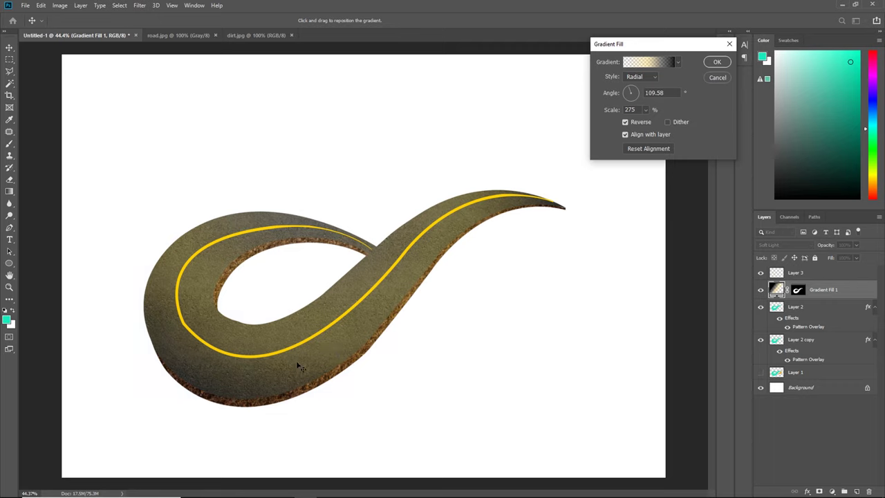
{"action": "left_click_drag", "start_coordinate": [296, 365], "coordinate": [291, 361]}
{"action": "left_click_drag", "start_coordinate": [343, 339], "coordinate": [341, 336]}
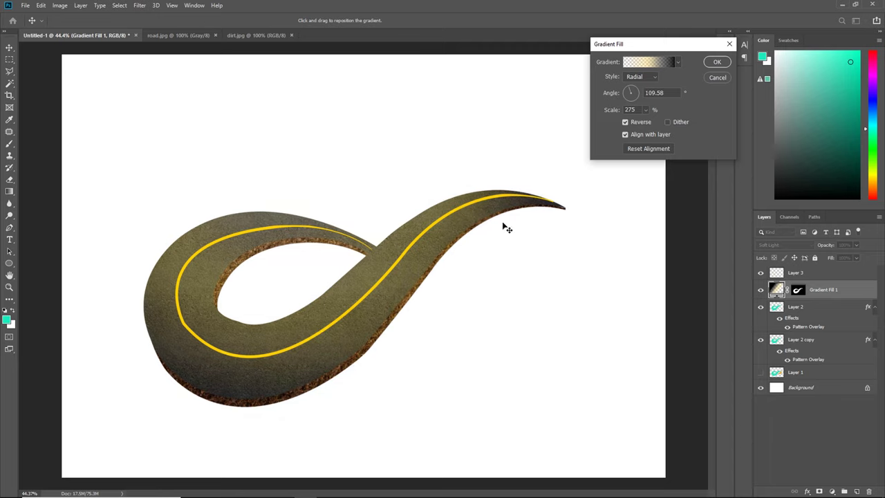
{"action": "left_click", "coordinate": [718, 62]}
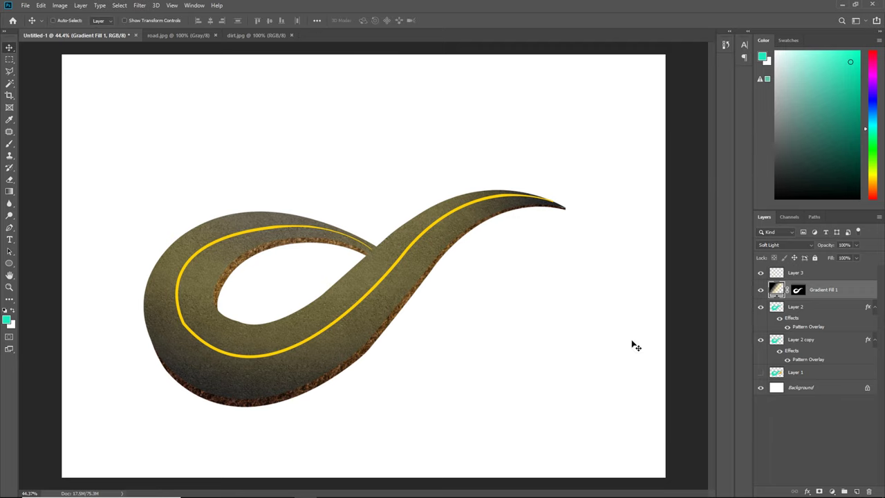
- Give Layer 2 a thin white Stroke, positioned Inside at 100% opacity
{"action": "left_click", "coordinate": [805, 312]}
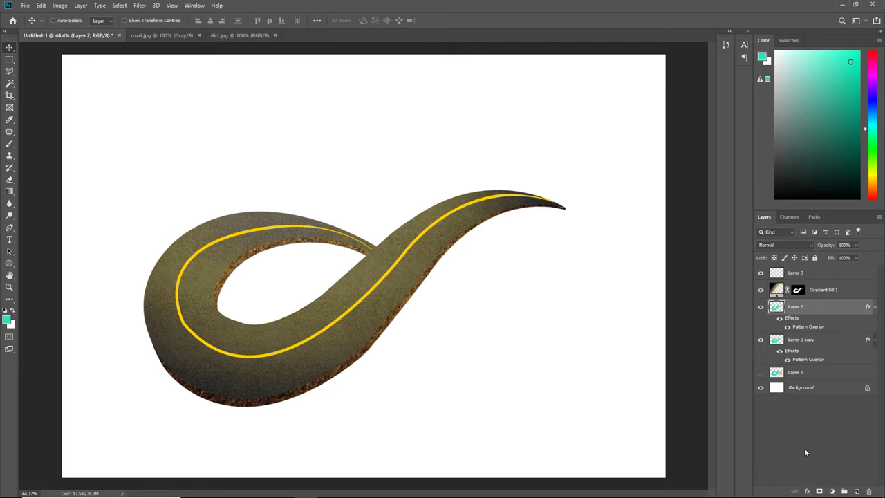
{"action": "left_click", "coordinate": [806, 491]}
{"action": "left_click", "coordinate": [823, 423]}
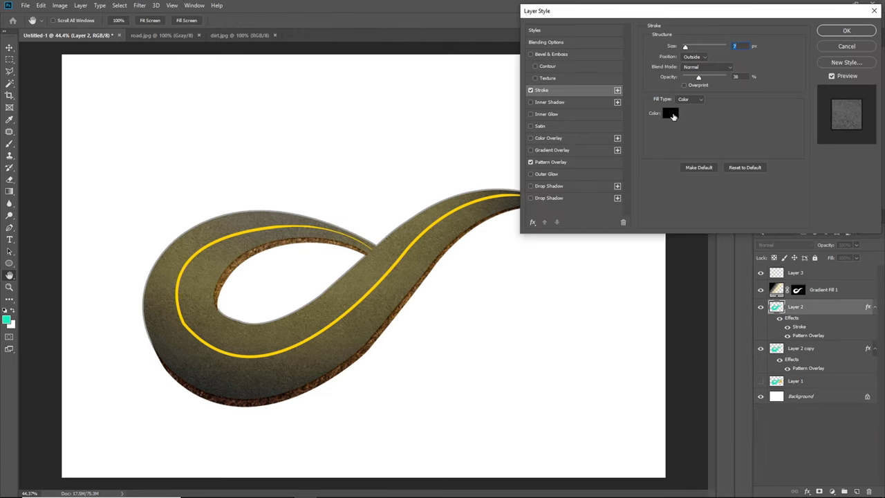
{"action": "left_click", "coordinate": [674, 114]}
{"action": "left_click", "coordinate": [538, 176]}
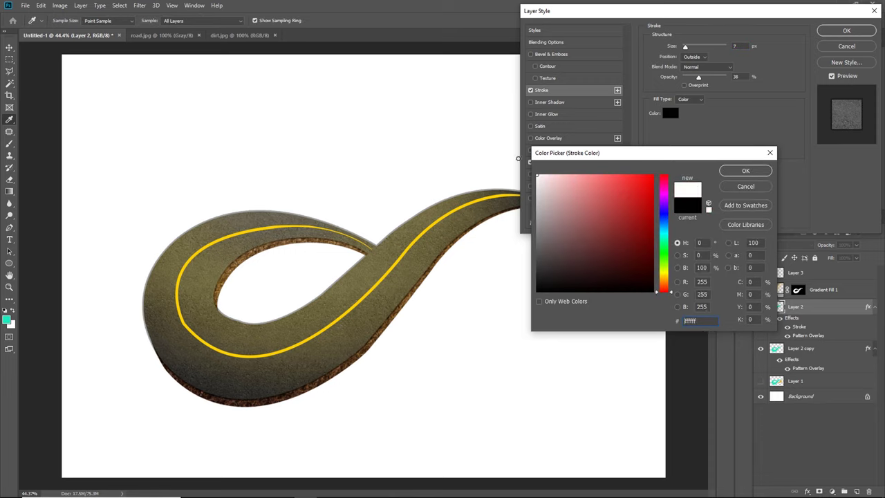
{"action": "left_click", "coordinate": [754, 171]}
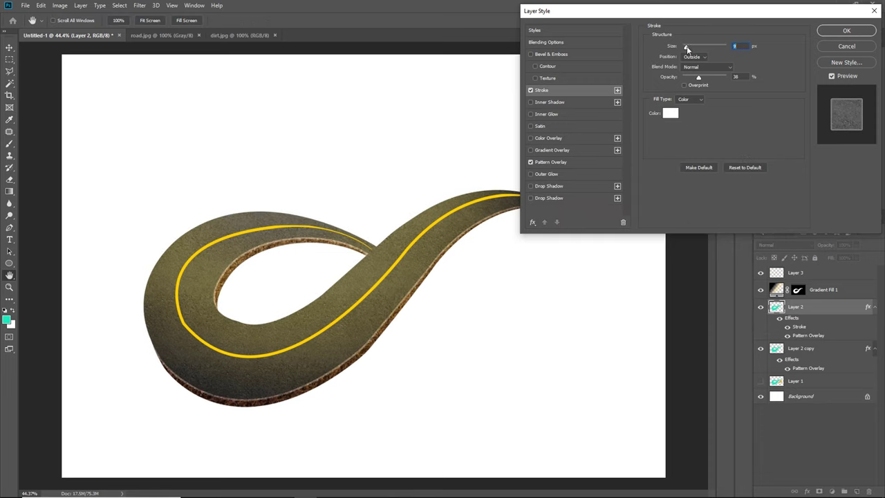
{"action": "left_click_drag", "start_coordinate": [686, 48], "coordinate": [685, 47]}
{"action": "left_click", "coordinate": [693, 64]}
{"action": "left_click", "coordinate": [732, 77]}
{"action": "type", "text": "100"}
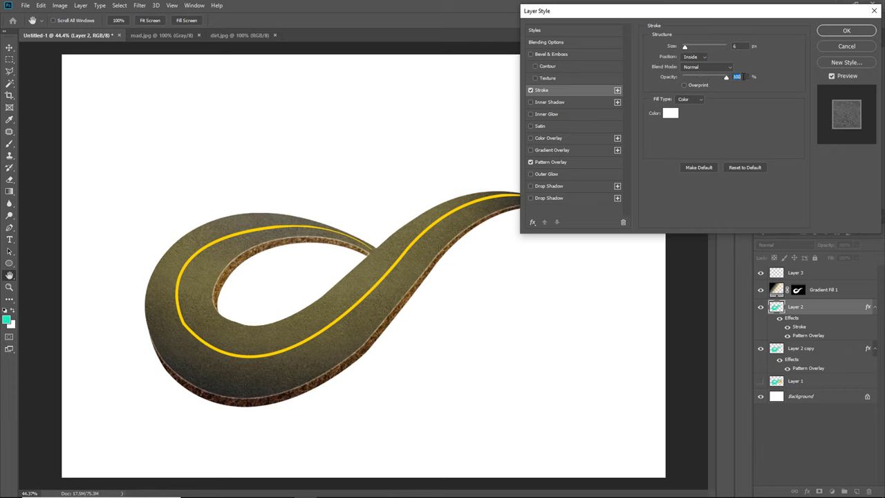
{"action": "left_click_drag", "start_coordinate": [686, 49], "coordinate": [685, 49]}
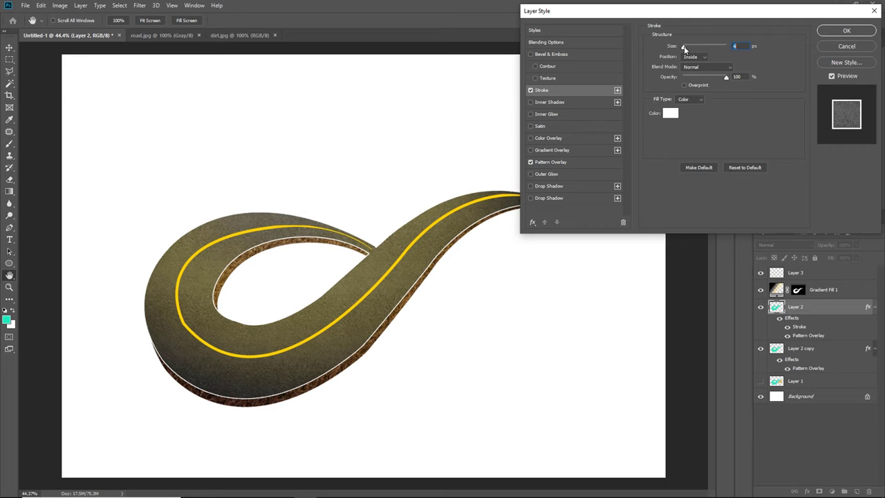
{"action": "left_click_drag", "start_coordinate": [685, 48], "coordinate": [686, 50]}
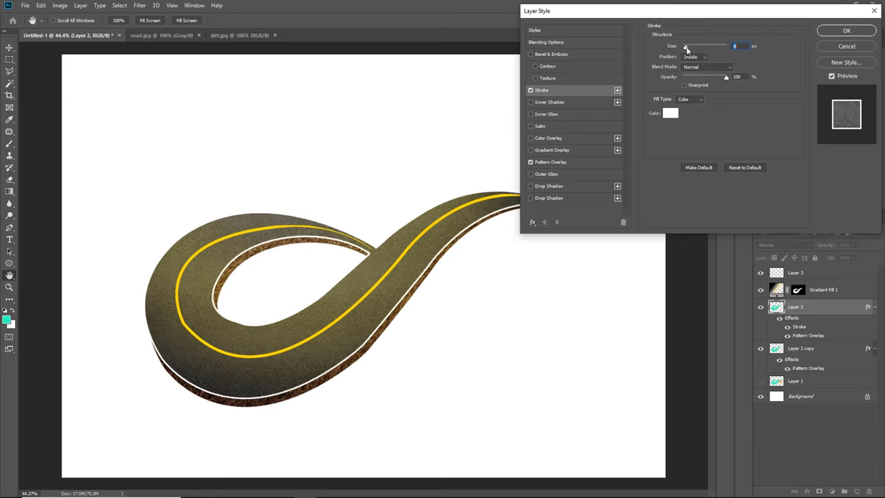
{"action": "left_click", "coordinate": [830, 34]}
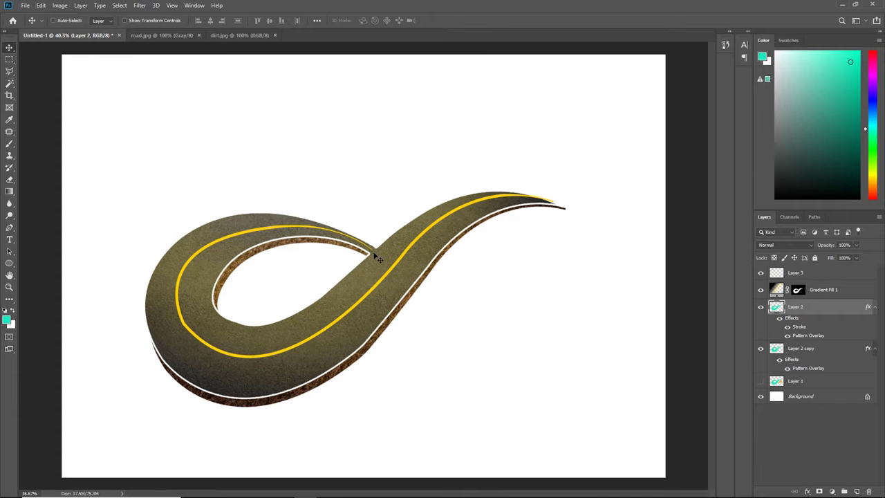
- Select Layer 3 with the yellow line and compare it against the road surface shape
{"action": "scroll", "coordinate": [377, 257], "scroll_direction": "down", "scroll_amount": 1}
{"action": "scroll", "coordinate": [379, 255], "scroll_direction": "up", "scroll_amount": 3}
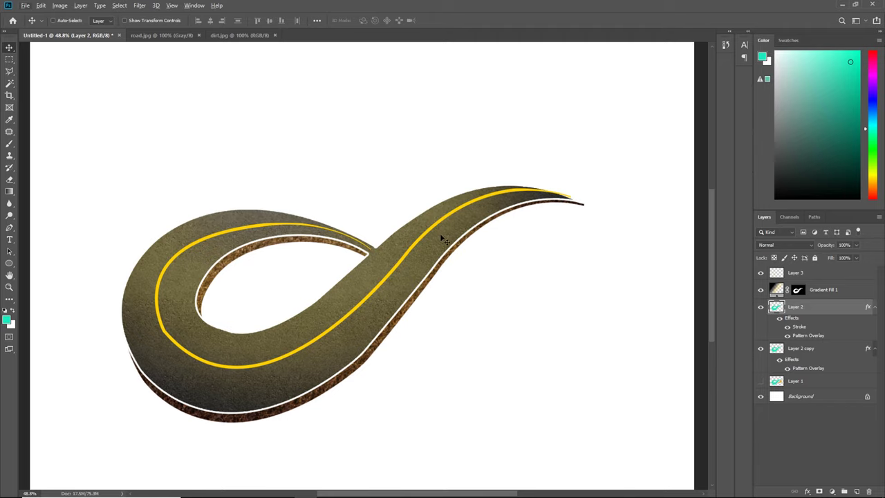
{"action": "scroll", "coordinate": [576, 198], "scroll_direction": "up", "scroll_amount": 3}
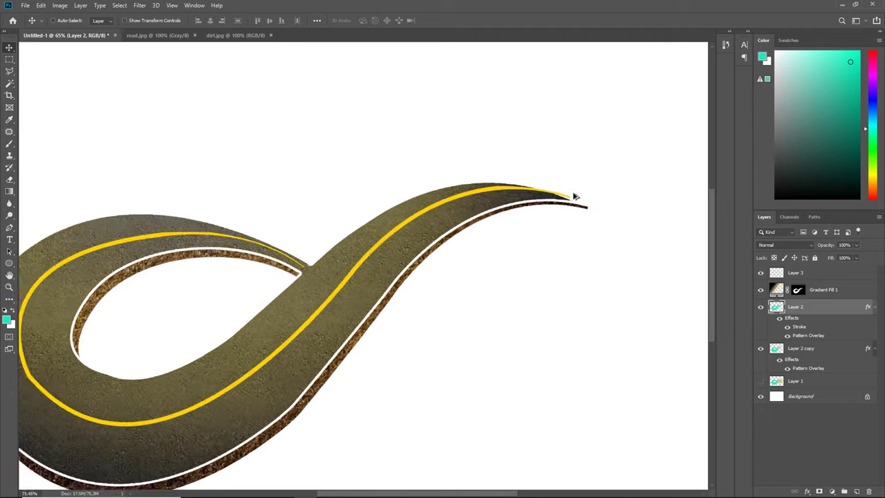
{"action": "scroll", "coordinate": [575, 195], "scroll_direction": "up", "scroll_amount": 2}
{"action": "left_click", "coordinate": [567, 207], "text": "ctrl"}
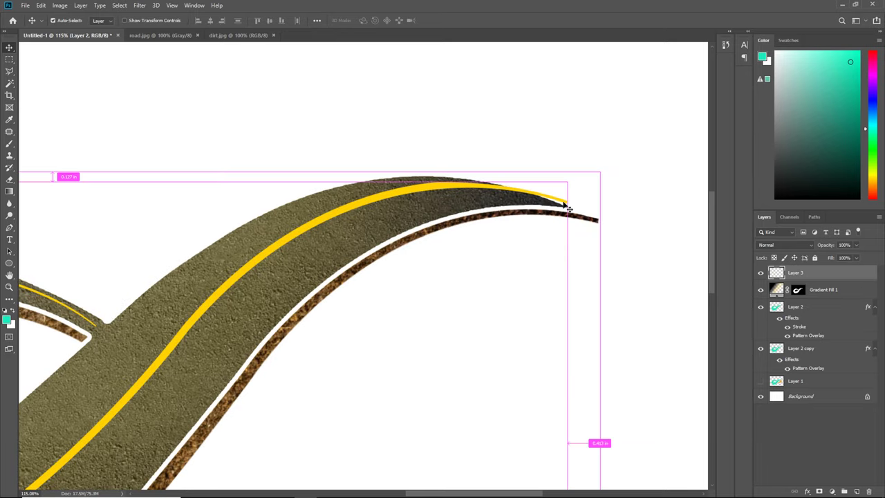
{"action": "left_click", "coordinate": [760, 273]}
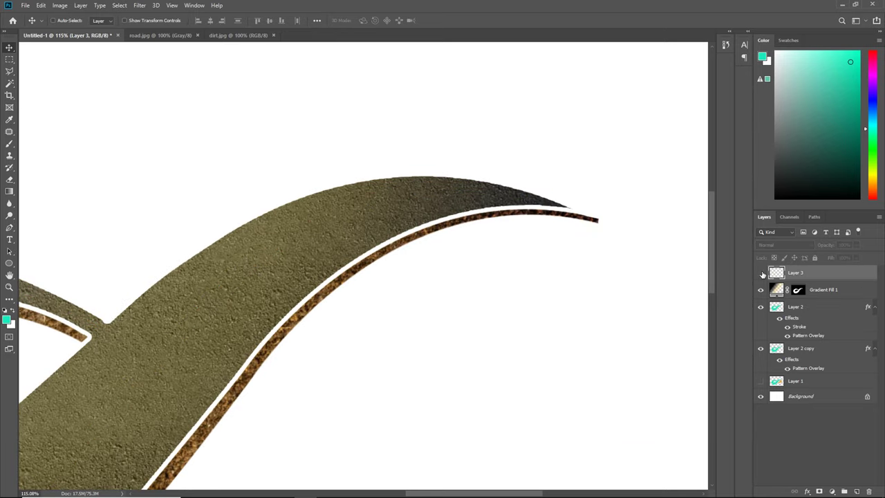
{"action": "scroll", "coordinate": [591, 216], "scroll_direction": "up", "scroll_amount": 1}
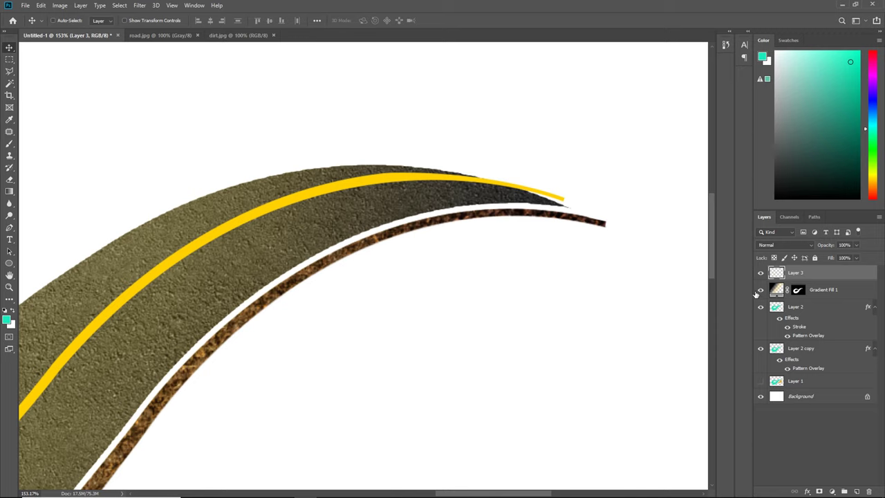
{"action": "left_click", "coordinate": [777, 307], "text": "ctrl"}
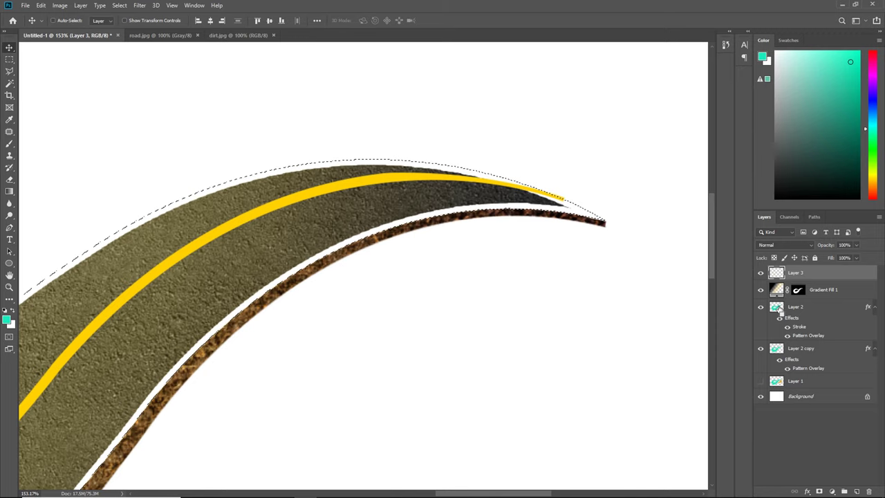
{"action": "key", "text": "ctrl+d"}
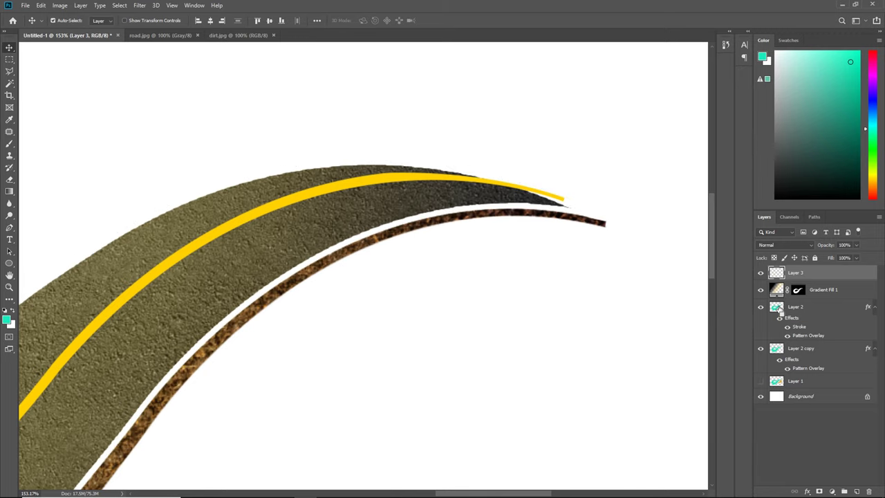
- Outline the yellow line's tip at the road's right point with the Polygonal Lasso
{"action": "left_click", "coordinate": [10, 72]}
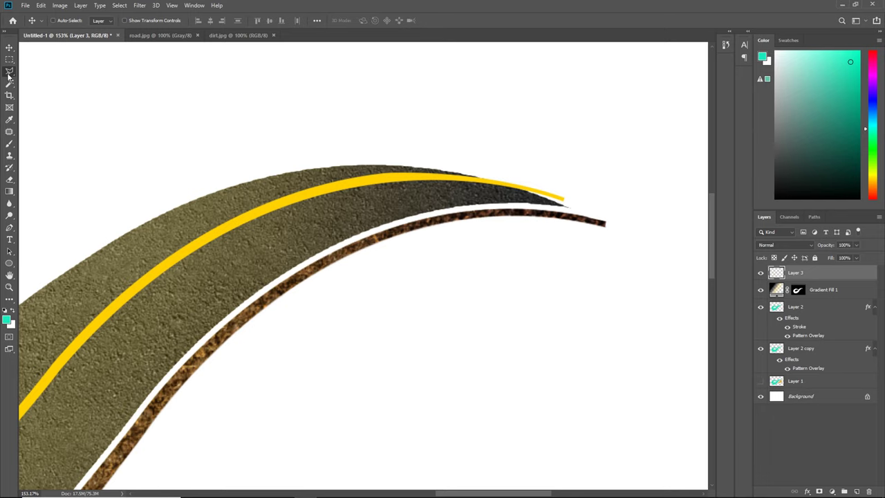
{"action": "scroll", "coordinate": [527, 195], "scroll_direction": "up", "scroll_amount": 1}
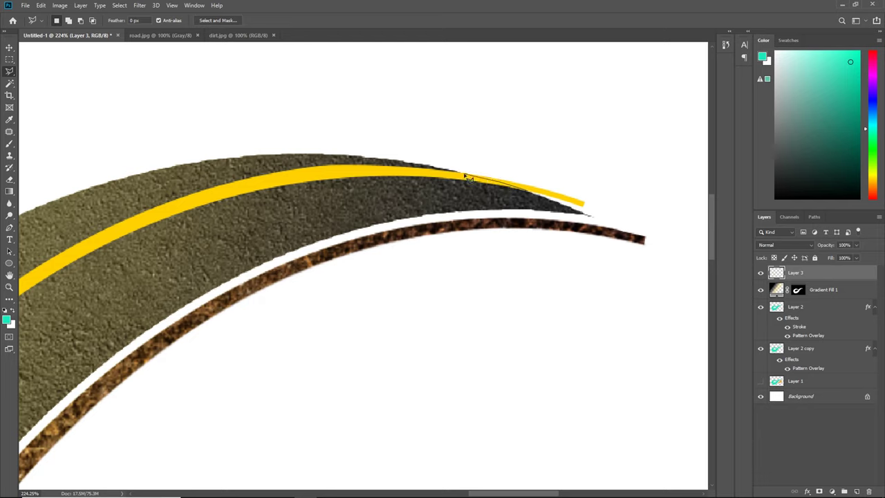
{"action": "left_click", "coordinate": [462, 172]}
{"action": "left_click", "coordinate": [553, 137]}
{"action": "left_click", "coordinate": [569, 142]}
{"action": "left_click", "coordinate": [600, 172]}
{"action": "left_click", "coordinate": [606, 200]}
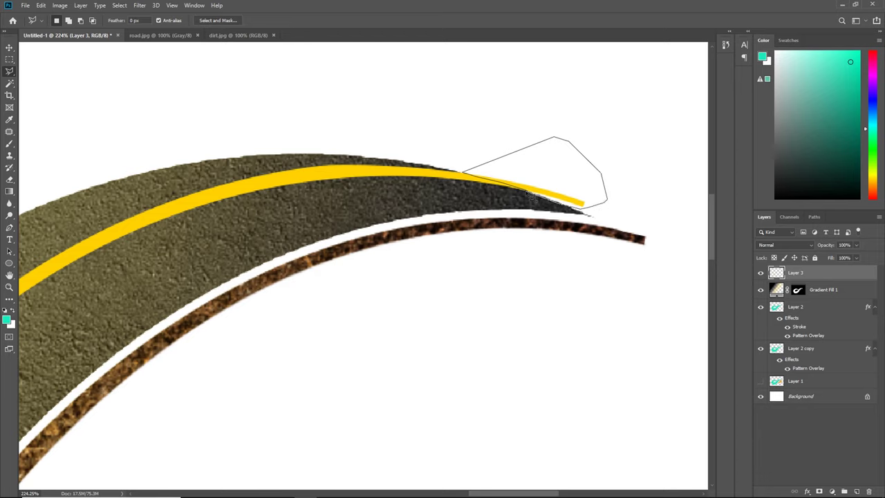
{"action": "key", "text": "Return"}
- Delete the enclosed stripe end, deselect, and zoom back out
{"action": "key", "text": "Delete"}
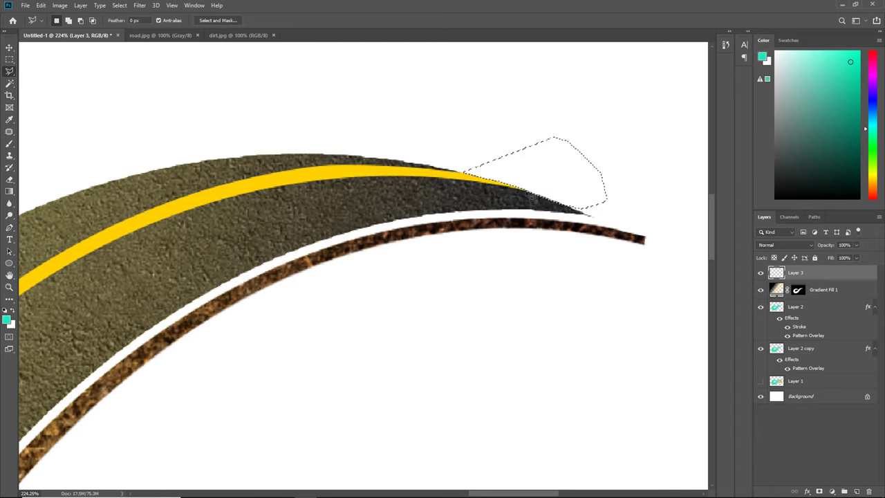
{"action": "key", "text": "ctrl+d"}
{"action": "key", "text": "v"}
{"action": "scroll", "coordinate": [513, 184], "scroll_direction": "down", "scroll_amount": 3}
{"action": "scroll", "coordinate": [497, 174], "scroll_direction": "down", "scroll_amount": 3}
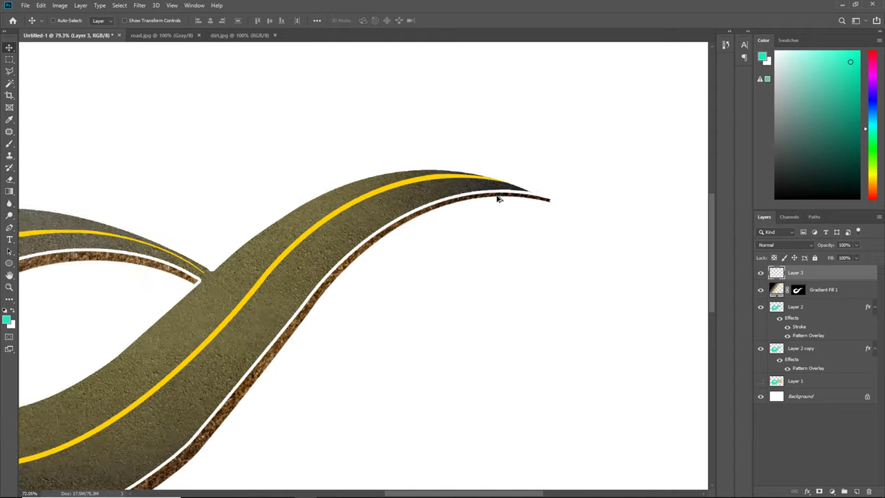
{"action": "scroll", "coordinate": [498, 174], "scroll_direction": "down", "scroll_amount": 4}
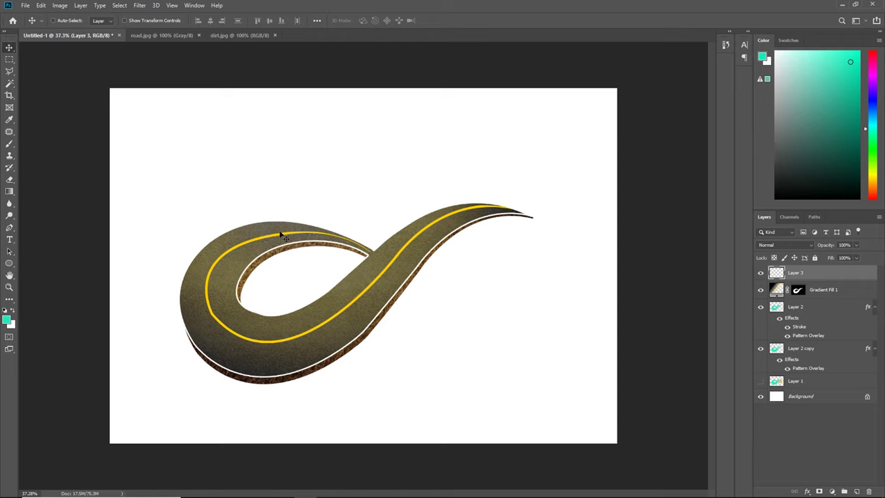
- Show the orange loop shape and copy its pixels onto a new Layer 4
{"action": "left_click", "coordinate": [761, 382]}
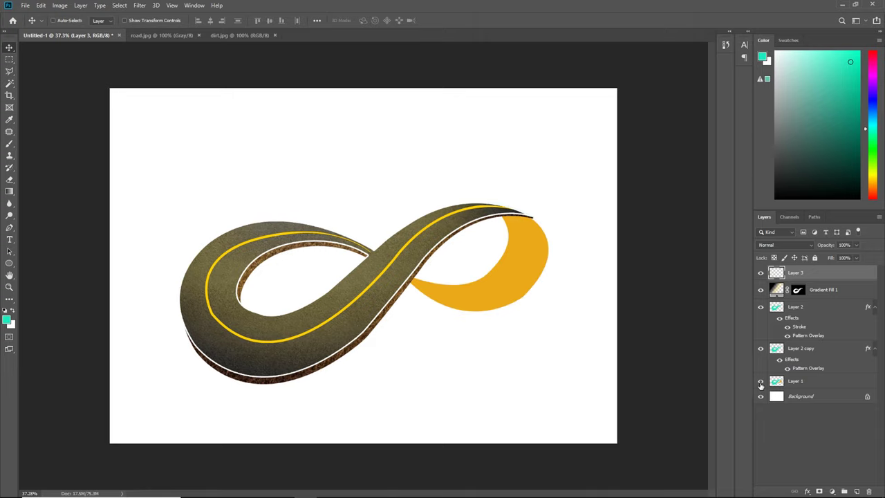
{"action": "left_click", "coordinate": [10, 83]}
{"action": "left_click", "coordinate": [506, 291]}
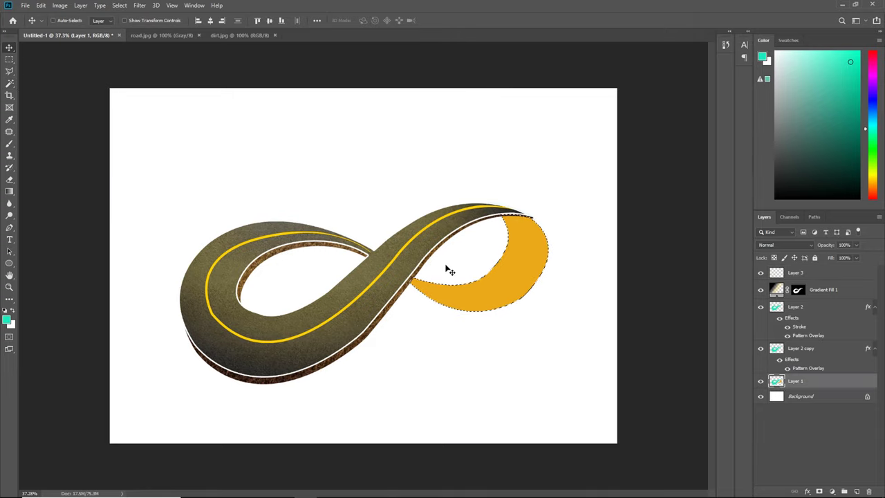
{"action": "key", "text": "ctrl+j"}
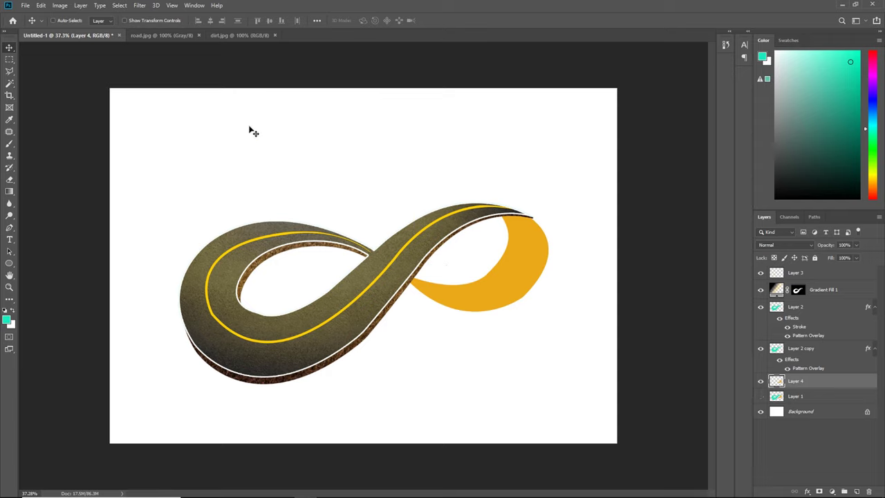
- Close the dirt.jpg and road.jpg documents and bring up the Open dialog
{"action": "left_click", "coordinate": [274, 35]}
{"action": "left_click", "coordinate": [198, 36]}
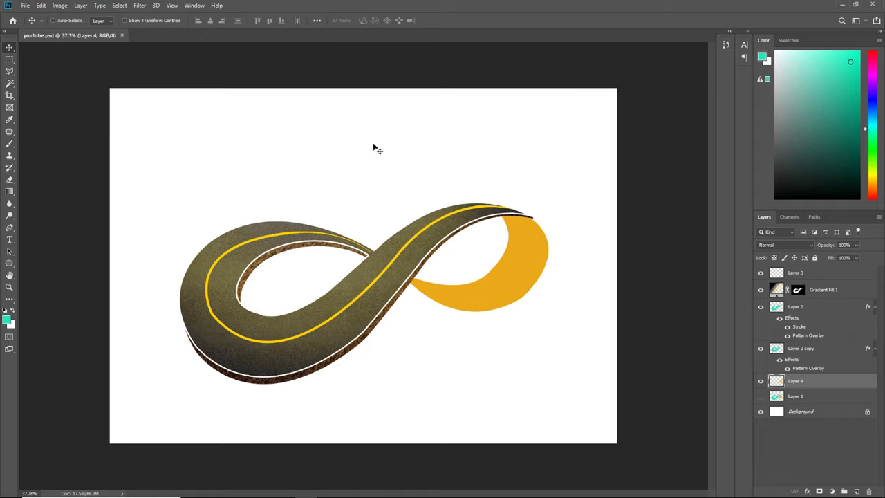
{"action": "left_click", "coordinate": [24, 6]}
{"action": "left_click", "coordinate": [33, 25]}
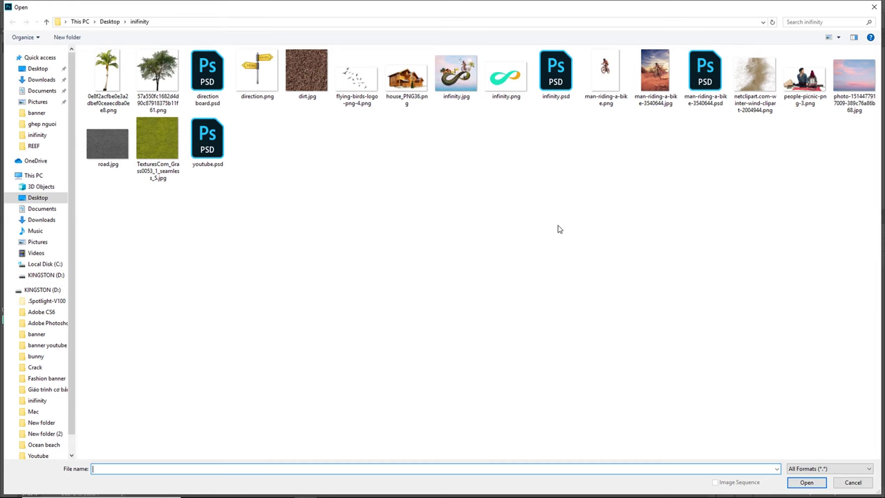
- Open the TexturesCom_Grass0053 texture and define it as a pattern named 'grass'
{"action": "double_click", "coordinate": [157, 141]}
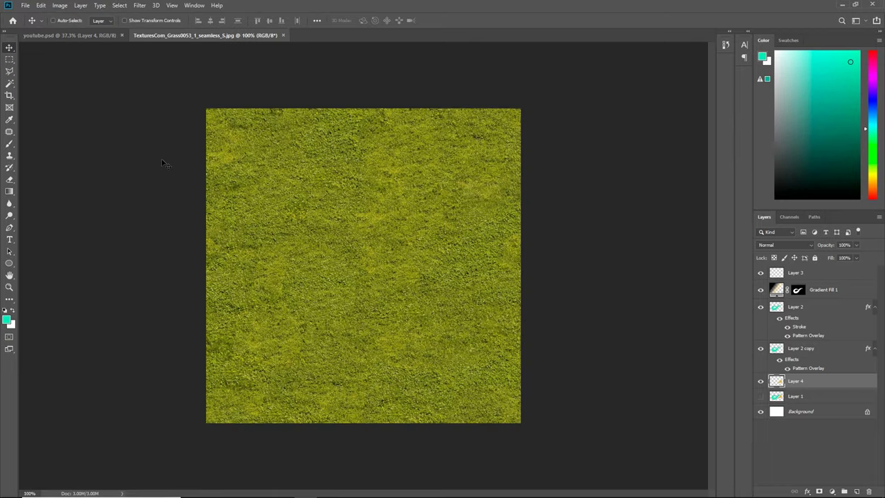
{"action": "left_click", "coordinate": [41, 5]}
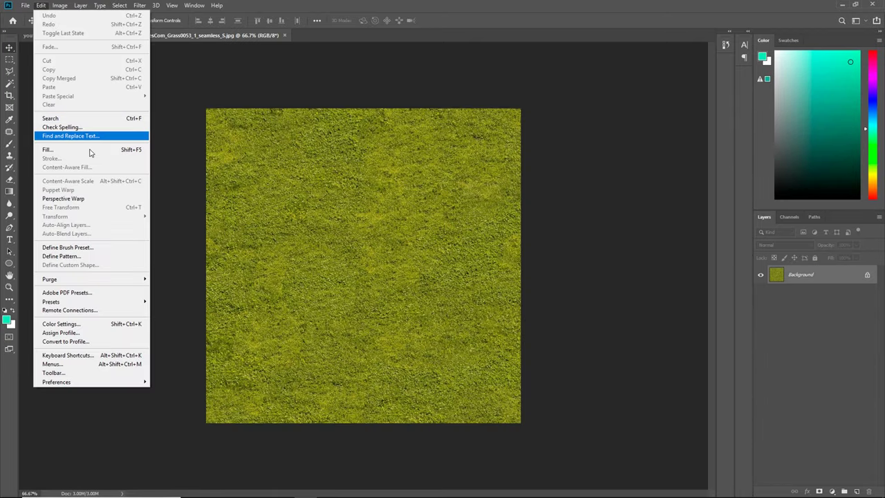
{"action": "left_click", "coordinate": [81, 256]}
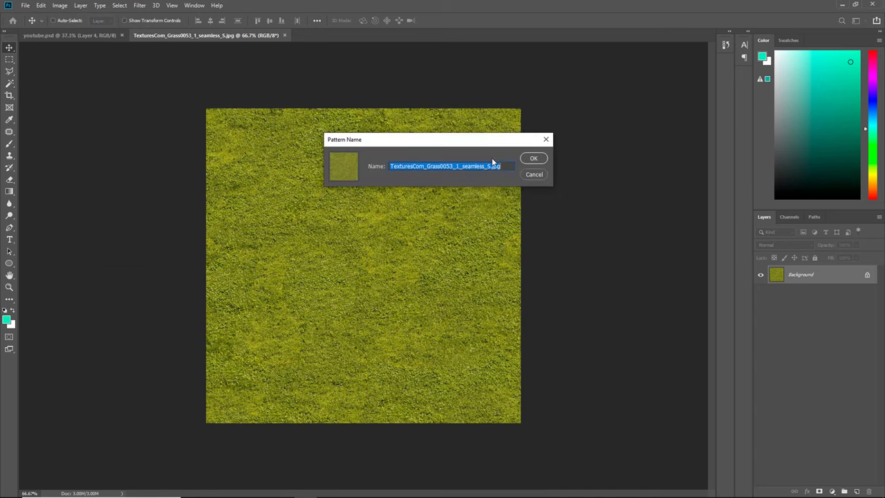
{"action": "type", "text": "grass"}
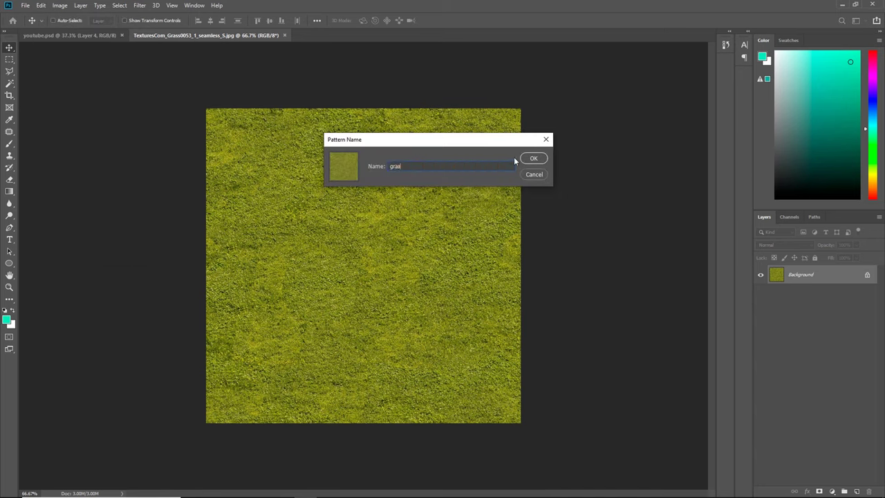
{"action": "key", "text": "Return"}
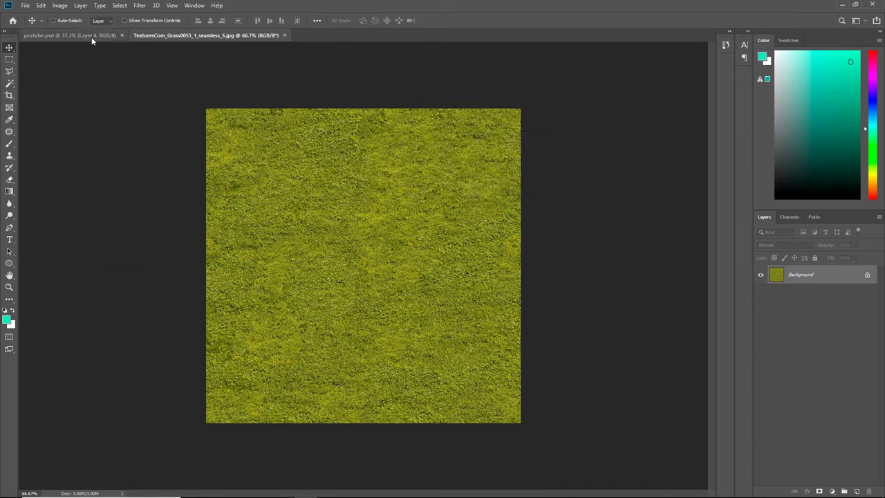
{"action": "left_click", "coordinate": [92, 36]}
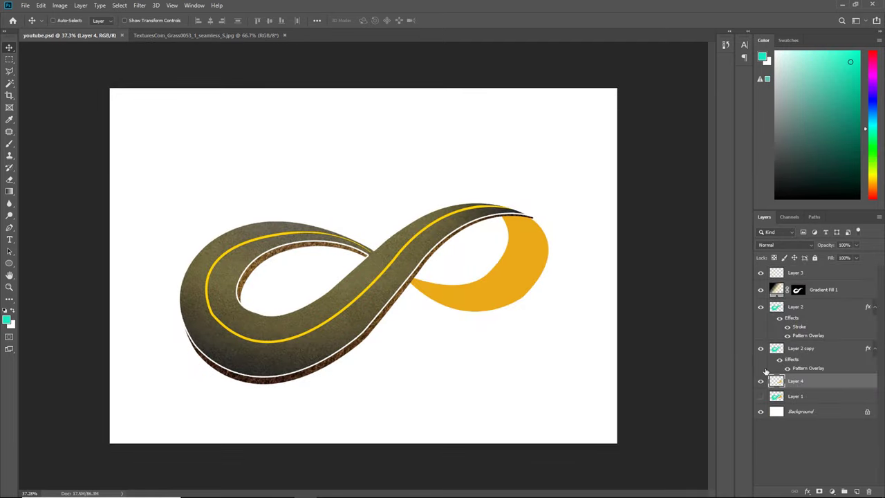
- Apply a grass Pattern Overlay at 67% scale to Layer 4
{"action": "left_click", "coordinate": [807, 491]}
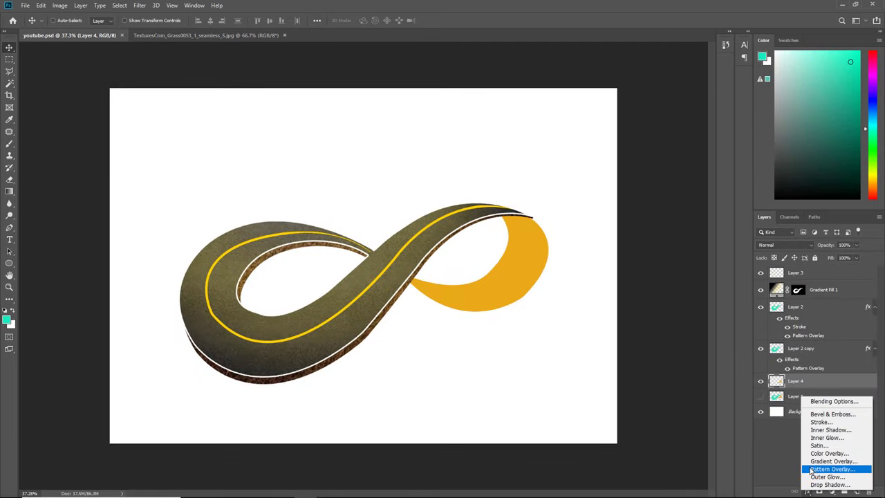
{"action": "left_click", "coordinate": [822, 469]}
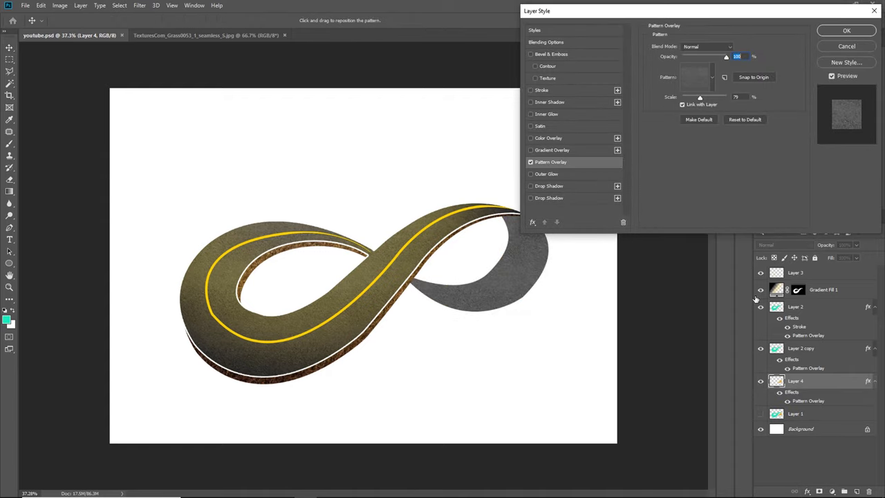
{"action": "left_click", "coordinate": [695, 77]}
{"action": "left_click", "coordinate": [663, 150]}
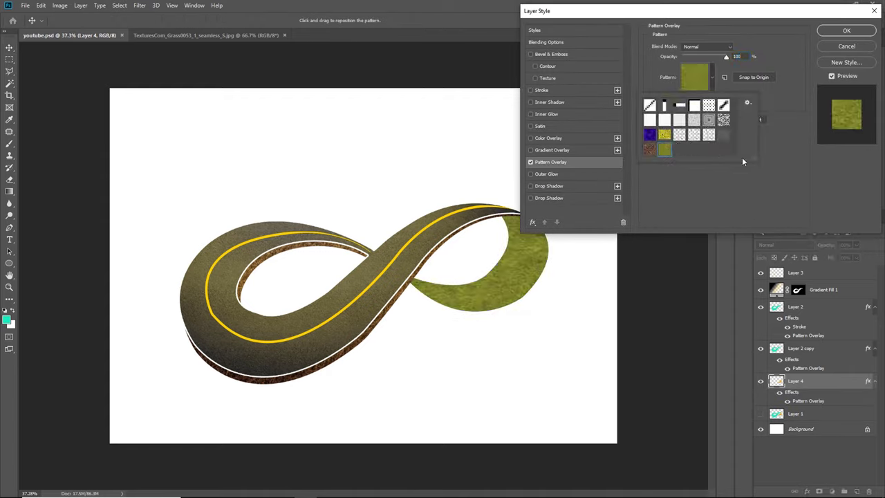
{"action": "left_click", "coordinate": [781, 153]}
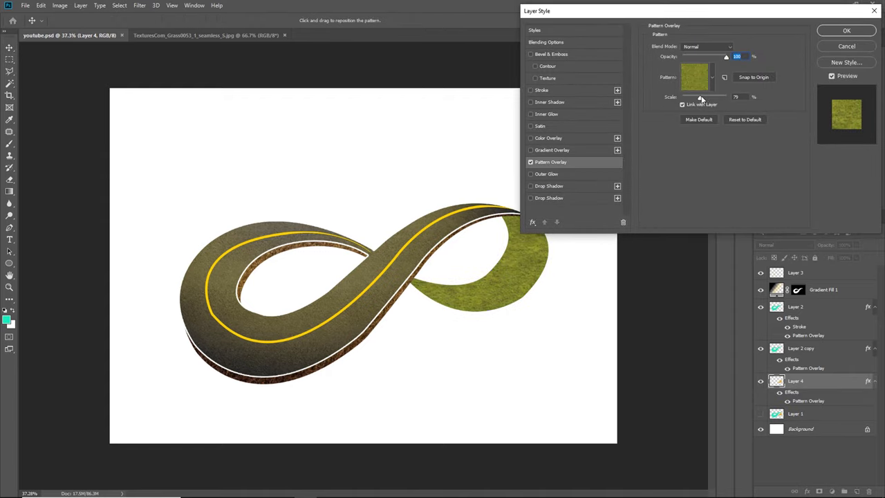
{"action": "left_click_drag", "start_coordinate": [712, 97], "coordinate": [695, 99]}
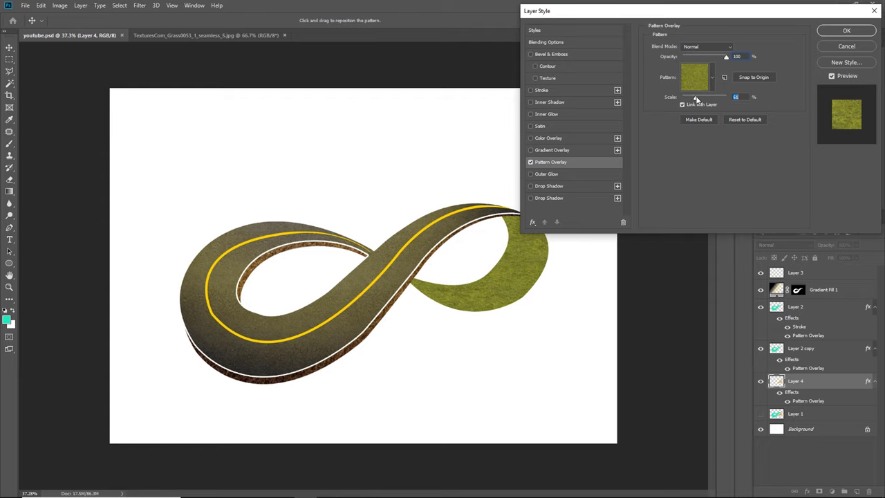
{"action": "left_click", "coordinate": [849, 31]}
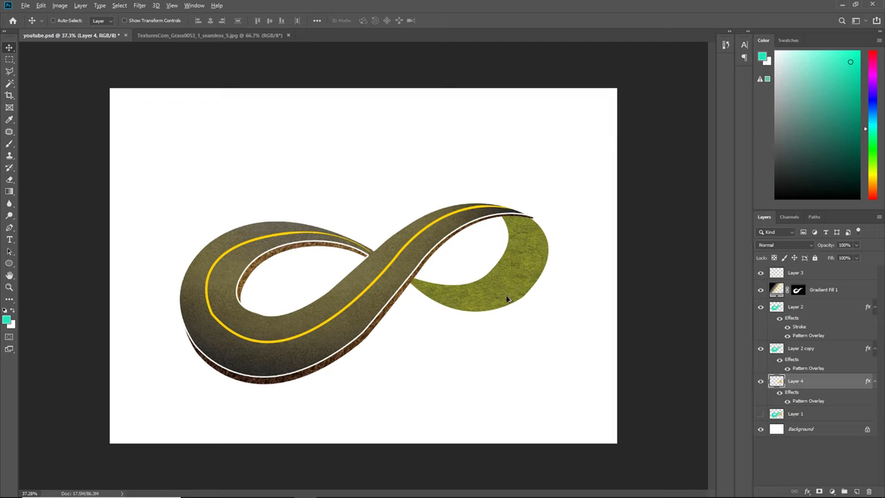
- Duplicate the grass loop as Layer 4 copy beneath Layer 4, with its effect hidden to show orange
{"action": "left_click_drag", "start_coordinate": [507, 299], "coordinate": [510, 307]}
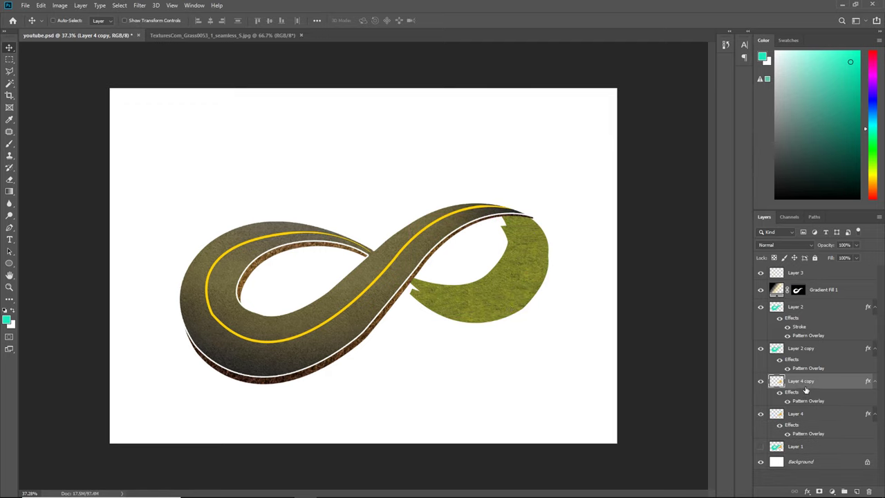
{"action": "mouse_move", "coordinate": [802, 386]}
{"action": "left_mouse_down"}
{"action": "mouse_move", "coordinate": [802, 413]}
{"action": "mouse_move", "coordinate": [790, 430]}
{"action": "left_mouse_up"}
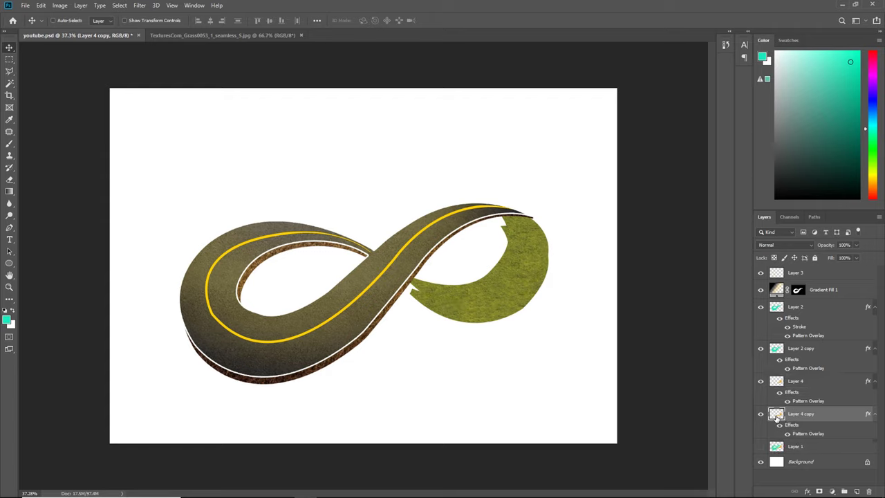
{"action": "right_click", "coordinate": [793, 424]}
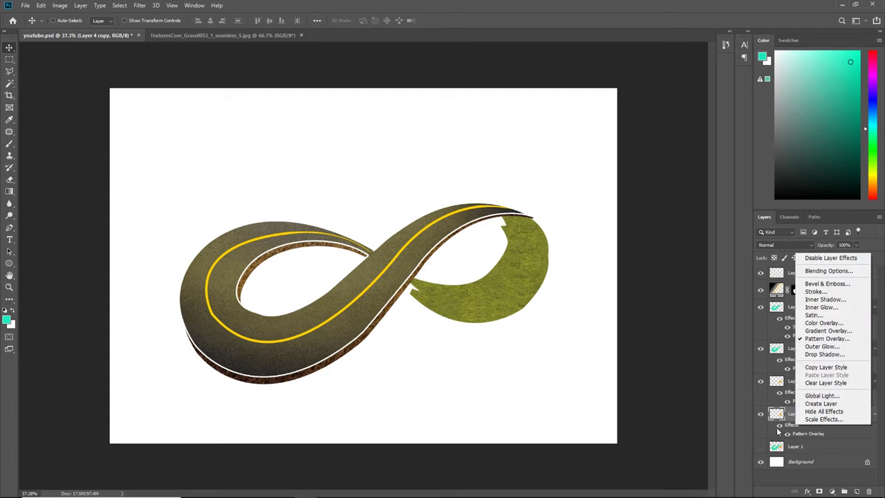
{"action": "left_click", "coordinate": [779, 426]}
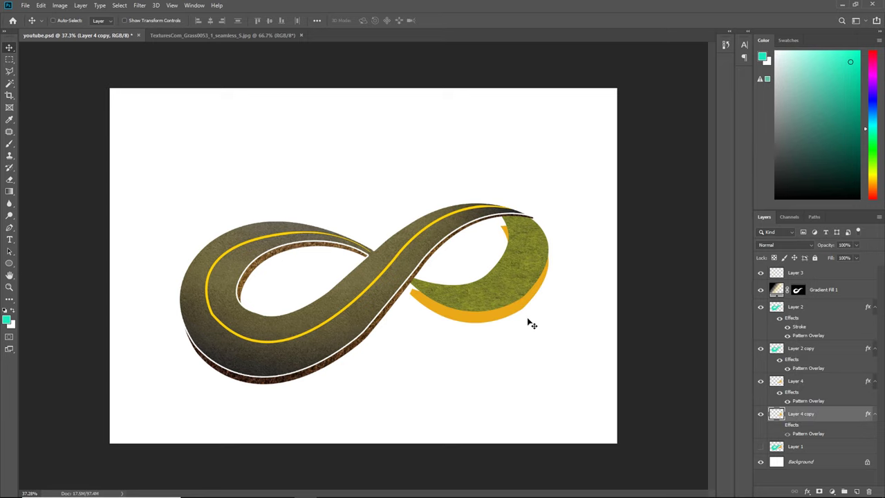
{"action": "left_click_drag", "start_coordinate": [522, 312], "coordinate": [533, 300]}
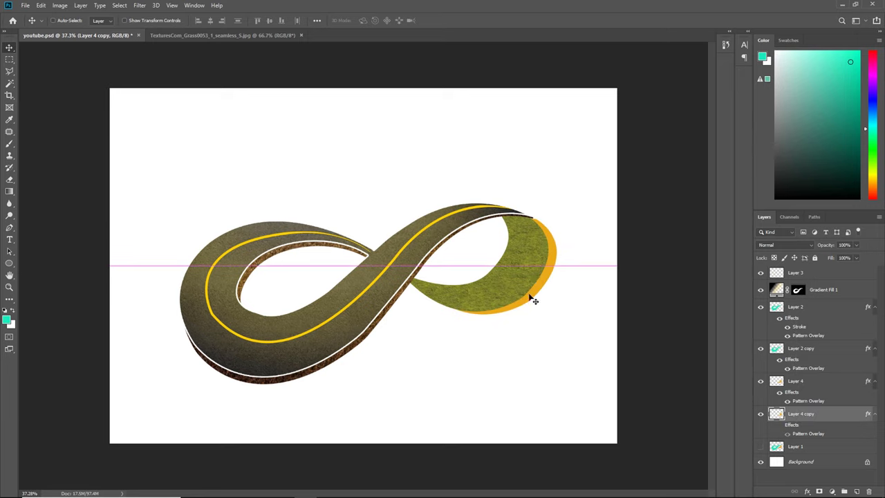
- Position the orange copy slightly below the grass loop so it shows as a thick side edge
{"action": "key", "text": "ctrl+plus"}
{"action": "scroll", "coordinate": [553, 218], "scroll_direction": "up", "scroll_amount": 2}
{"action": "scroll", "coordinate": [622, 244], "scroll_direction": "up", "scroll_amount": 2}
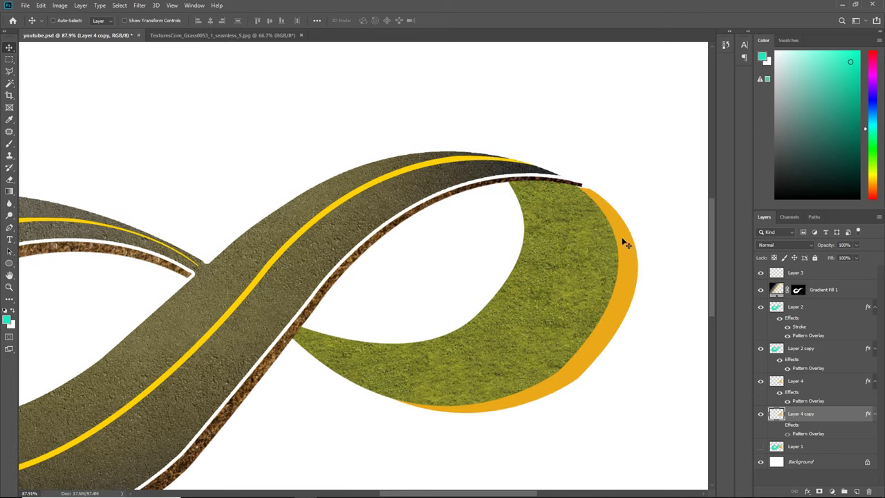
{"action": "left_click_drag", "start_coordinate": [622, 245], "coordinate": [616, 237]}
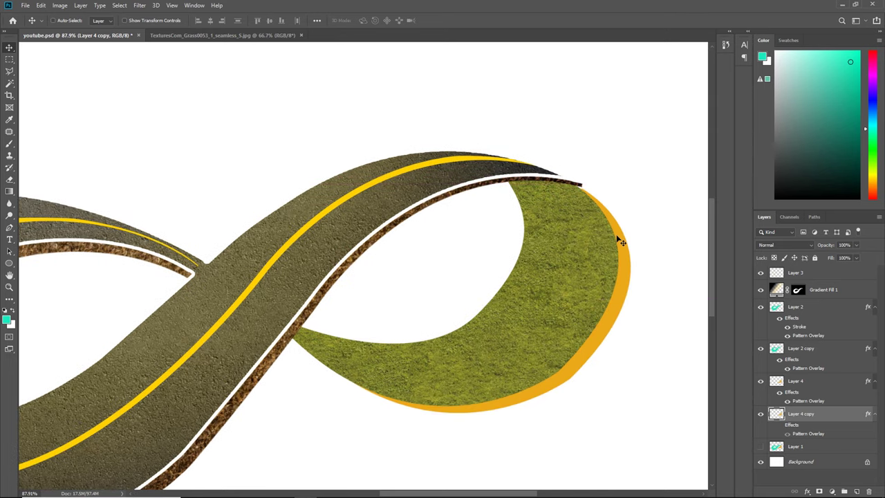
{"action": "key", "text": "ctrl+t"}
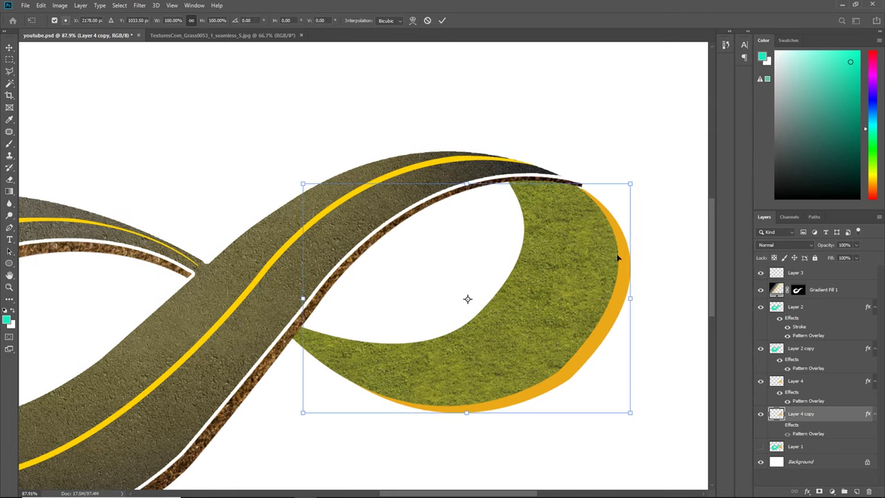
{"action": "left_click_drag", "start_coordinate": [560, 314], "coordinate": [554, 313]}
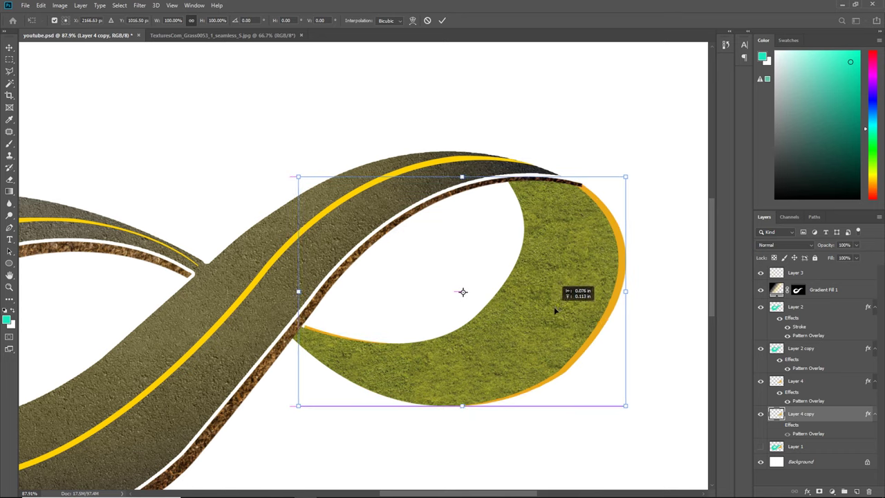
{"action": "key", "text": "shift+Down"}
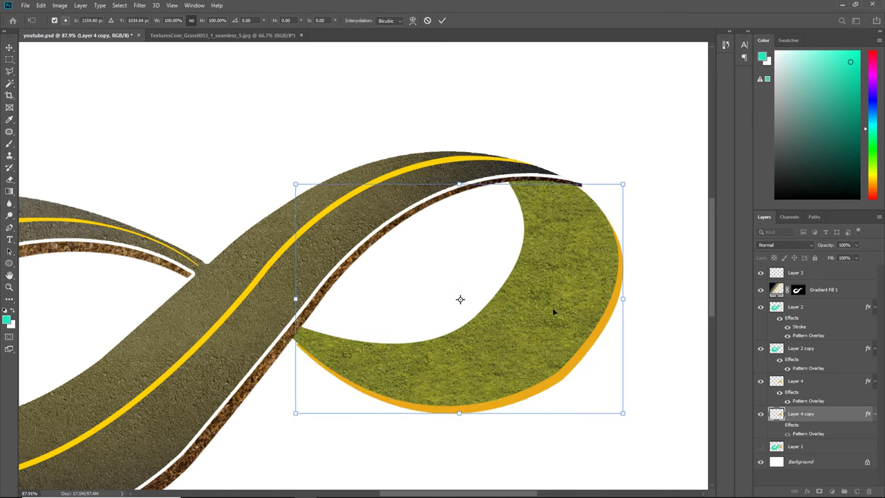
{"action": "key", "text": "Left"}
{"action": "key", "text": "Up"}
{"action": "key", "text": "Up"}
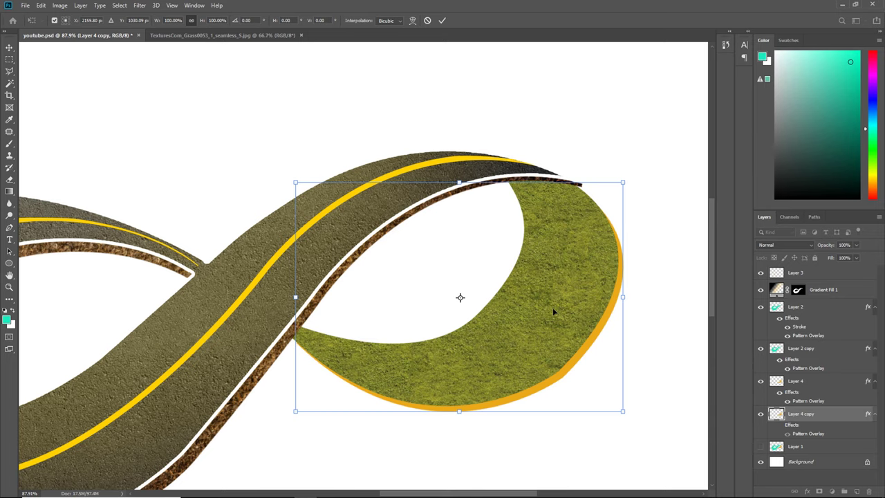
{"action": "key", "text": "Return"}
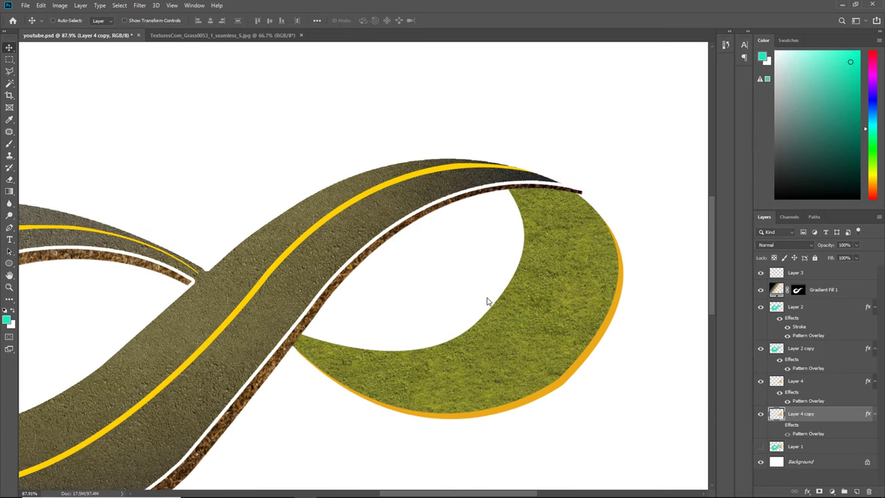
{"action": "key", "text": "ctrl+t"}
- Warp the loop's top and right edges to meet the road
{"action": "right_click", "coordinate": [499, 305]}
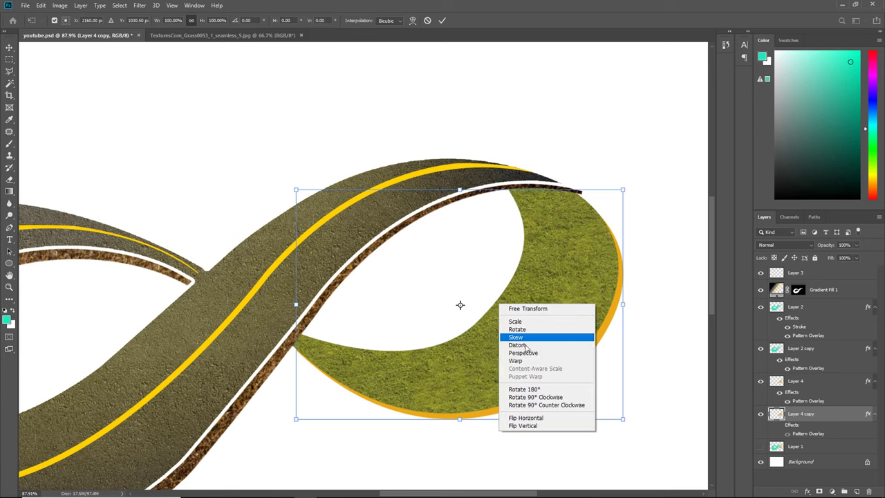
{"action": "left_click", "coordinate": [521, 361]}
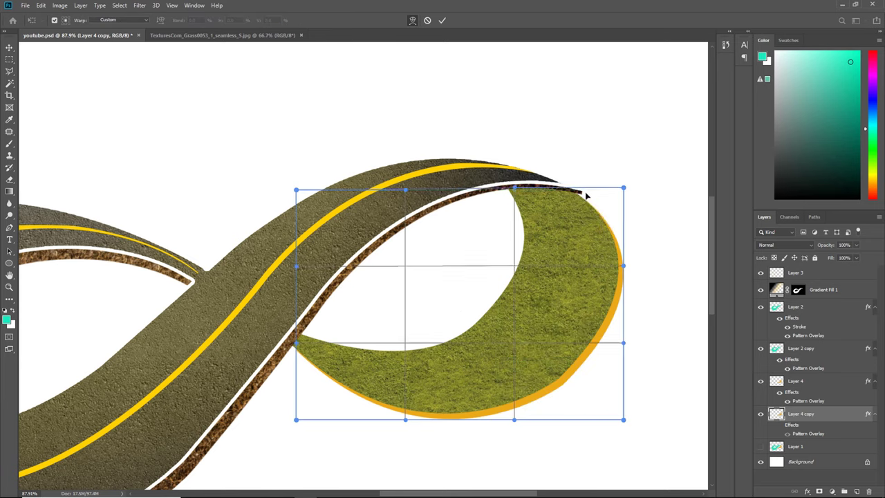
{"action": "left_click_drag", "start_coordinate": [587, 193], "coordinate": [586, 190]}
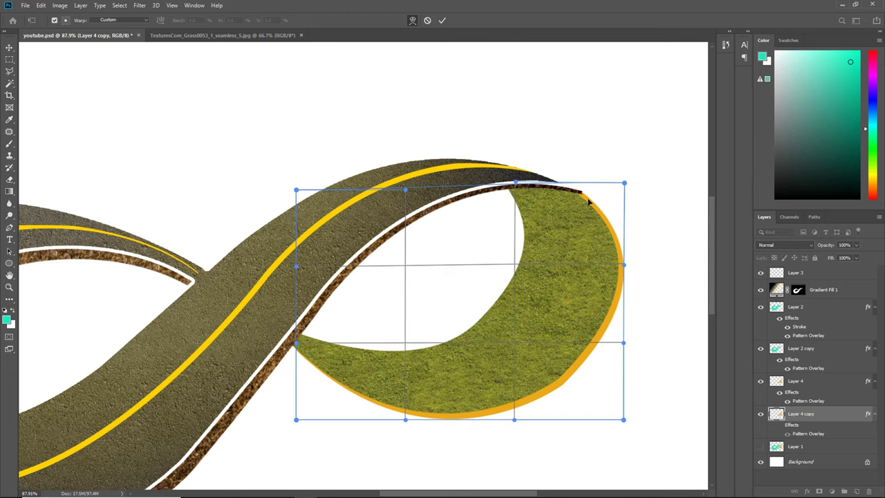
{"action": "scroll", "coordinate": [584, 204], "scroll_direction": "up", "scroll_amount": 5}
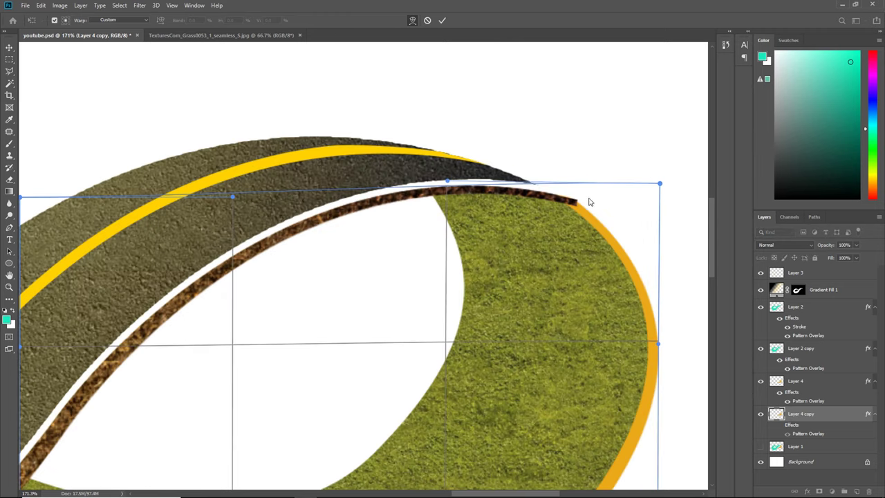
{"action": "left_click_drag", "start_coordinate": [590, 213], "coordinate": [591, 215]}
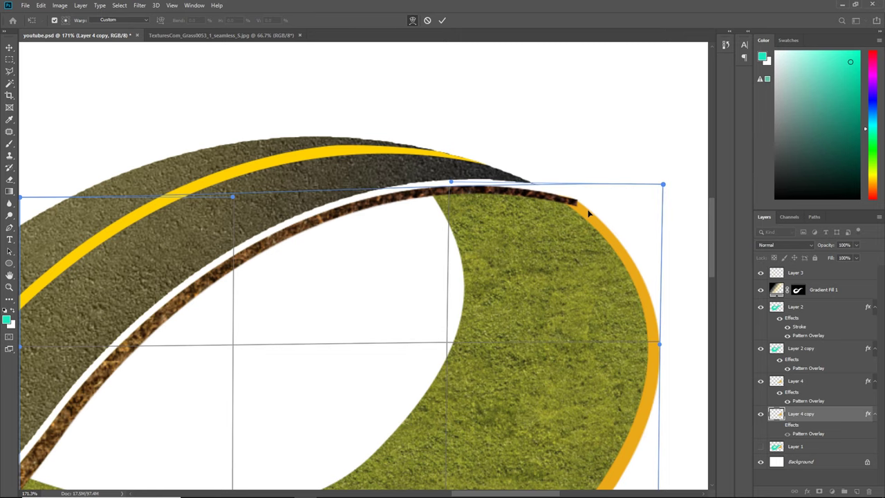
{"action": "scroll", "coordinate": [589, 213], "scroll_direction": "down", "scroll_amount": 3}
{"action": "scroll", "coordinate": [587, 212], "scroll_direction": "down", "scroll_amount": 2}
{"action": "scroll", "coordinate": [586, 211], "scroll_direction": "up", "scroll_amount": 3}
{"action": "scroll", "coordinate": [584, 211], "scroll_direction": "up", "scroll_amount": 1}
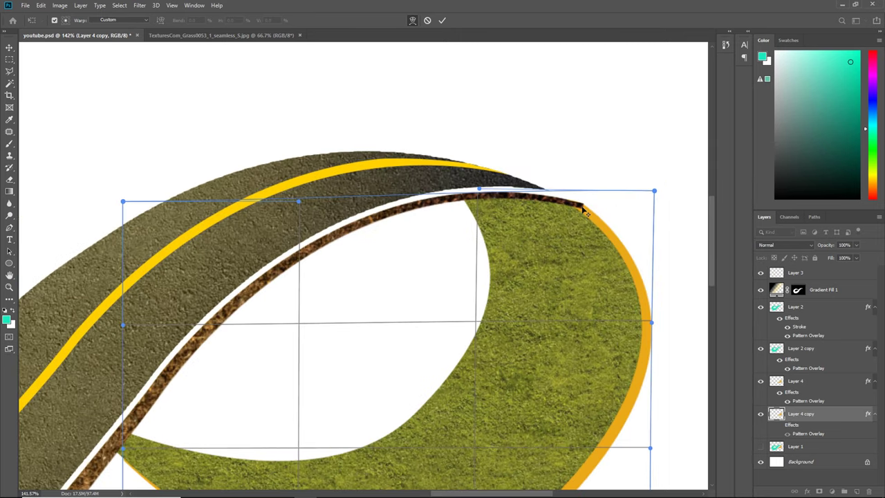
{"action": "scroll", "coordinate": [584, 210], "scroll_direction": "down", "scroll_amount": 2}
{"action": "scroll", "coordinate": [584, 208], "scroll_direction": "up", "scroll_amount": 1}
{"action": "scroll", "coordinate": [585, 207], "scroll_direction": "down", "scroll_amount": 2}
{"action": "scroll", "coordinate": [585, 206], "scroll_direction": "up", "scroll_amount": 1}
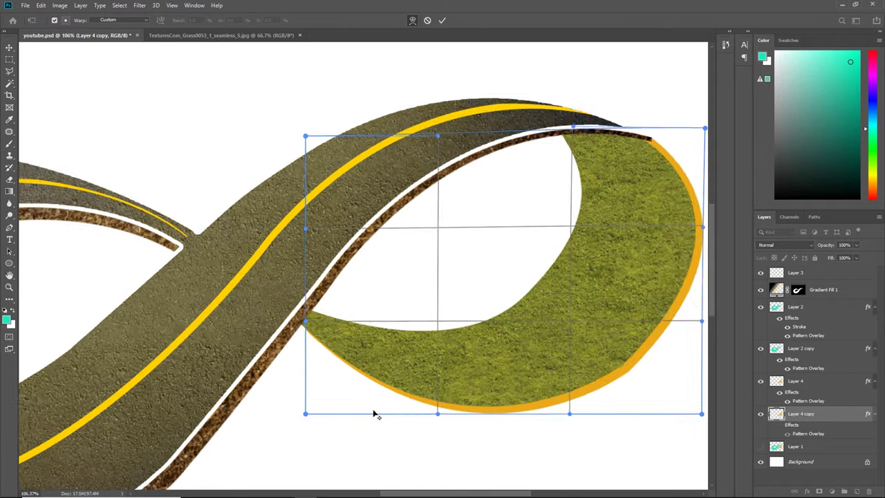
{"action": "scroll", "coordinate": [374, 414], "scroll_direction": "up", "scroll_amount": 2}
- Warp the left edge and lower-left corner along the road, apply, and zoom out
{"action": "left_click_drag", "start_coordinate": [302, 318], "coordinate": [290, 312]}
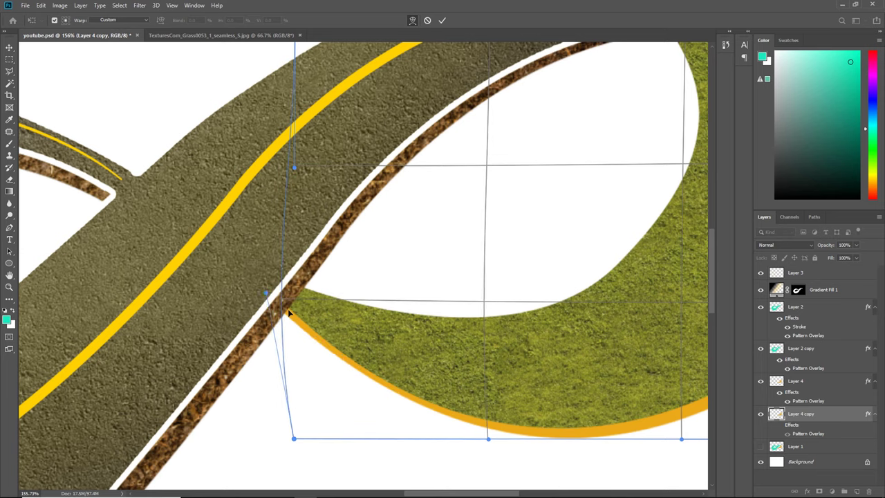
{"action": "left_click_drag", "start_coordinate": [337, 366], "coordinate": [335, 369]}
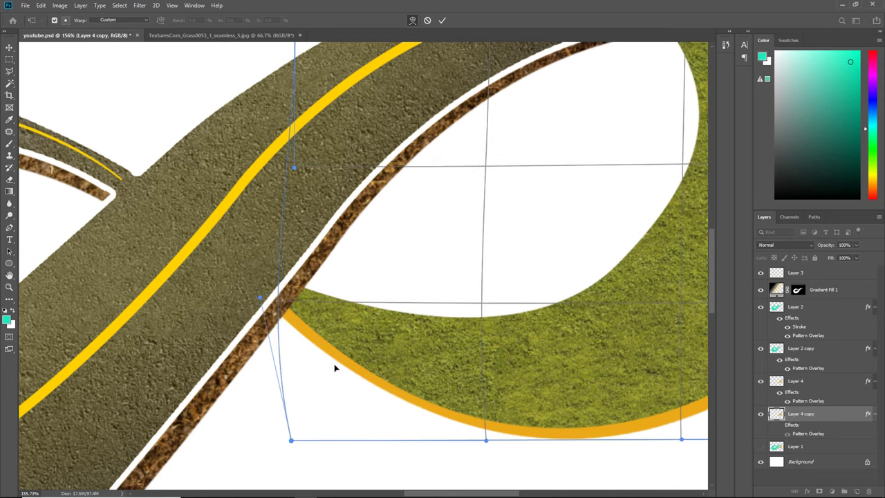
{"action": "scroll", "coordinate": [342, 356], "scroll_direction": "down", "scroll_amount": 2}
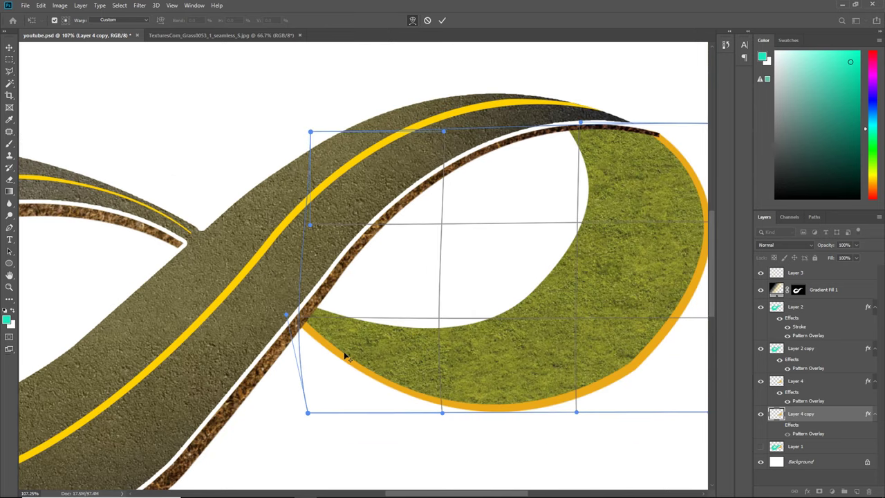
{"action": "scroll", "coordinate": [342, 356], "scroll_direction": "down", "scroll_amount": 1}
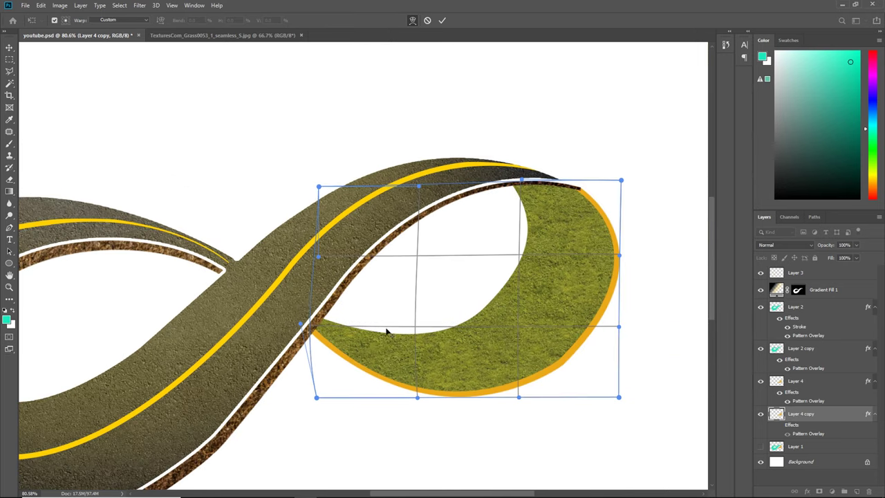
{"action": "left_click", "coordinate": [10, 47]}
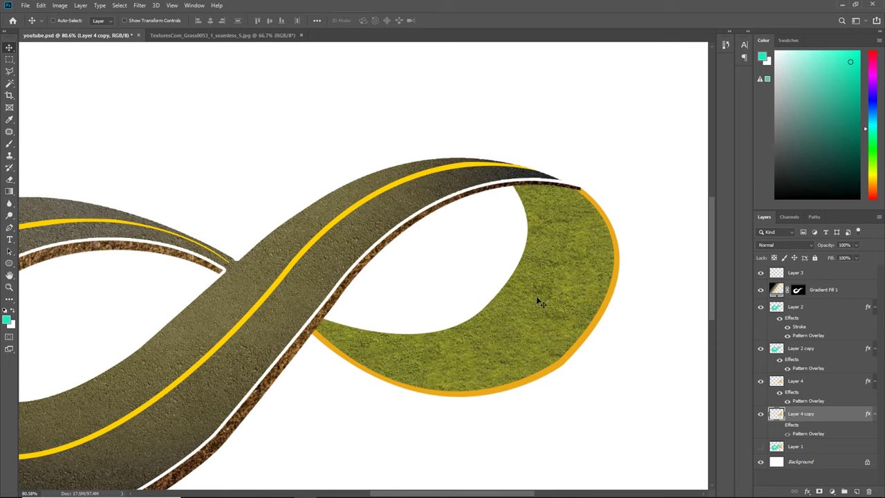
{"action": "scroll", "coordinate": [540, 302], "scroll_direction": "down", "scroll_amount": 1}
{"action": "scroll", "coordinate": [533, 303], "scroll_direction": "down", "scroll_amount": 1}
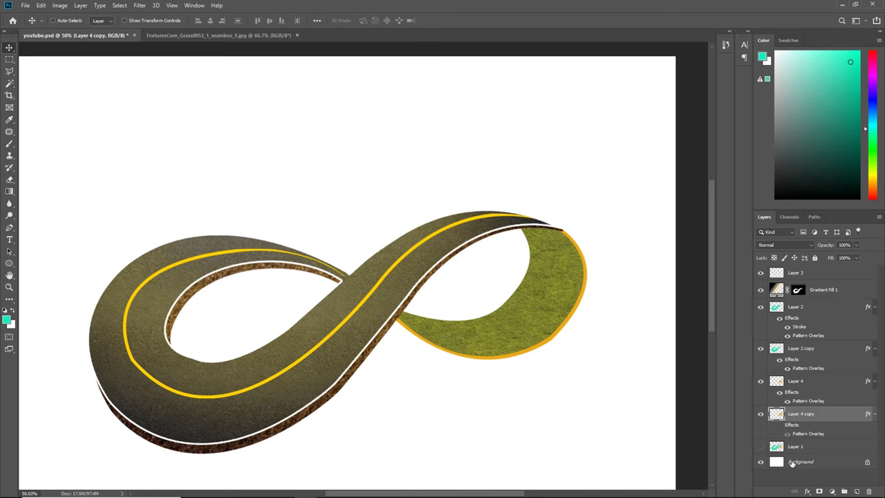
- Switch Layer 4 copy's Pattern Overlay to the brown dirt pattern at 29% scale
{"action": "left_click", "coordinate": [808, 490]}
{"action": "left_click", "coordinate": [792, 451]}
{"action": "left_click", "coordinate": [787, 434]}
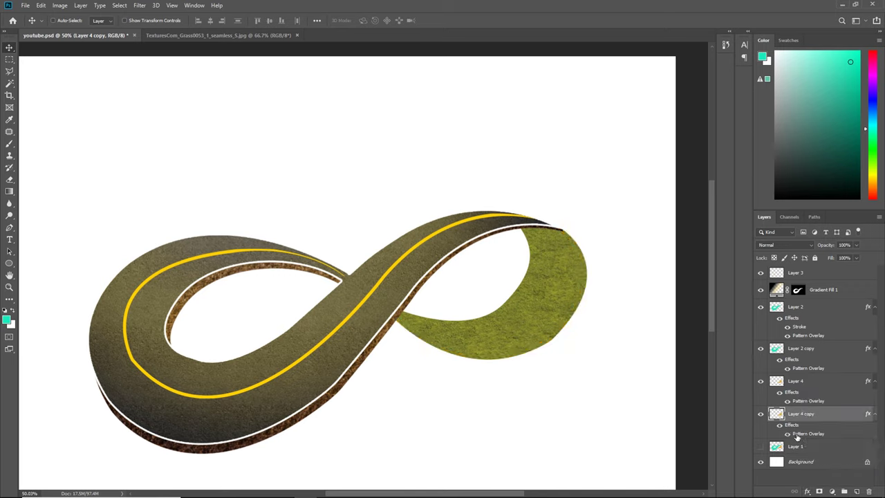
{"action": "double_click", "coordinate": [797, 434]}
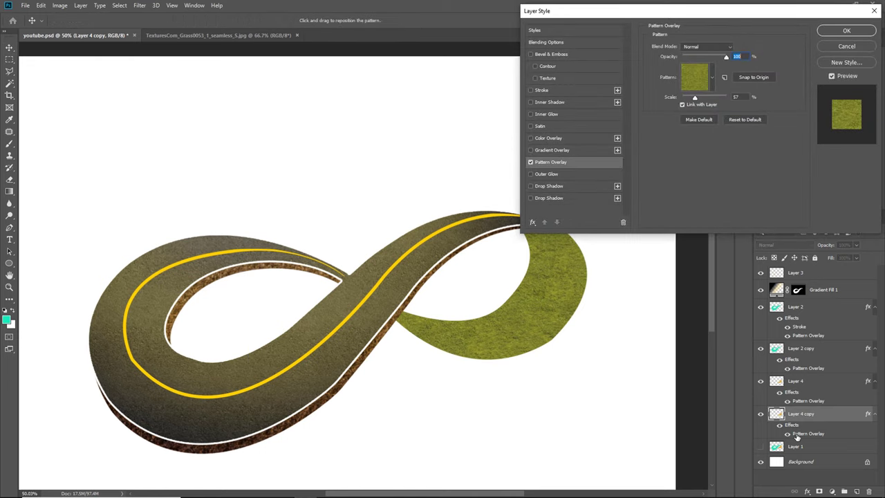
{"action": "left_click", "coordinate": [695, 80]}
{"action": "left_click", "coordinate": [650, 149]}
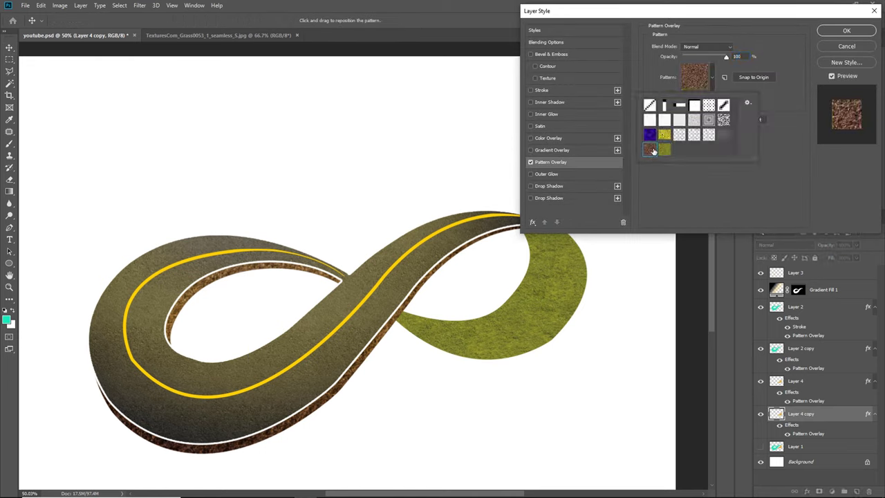
{"action": "left_click", "coordinate": [789, 138]}
{"action": "mouse_move", "coordinate": [694, 97]}
{"action": "left_mouse_down"}
{"action": "mouse_move", "coordinate": [704, 98]}
{"action": "mouse_move", "coordinate": [688, 98]}
{"action": "left_mouse_up"}
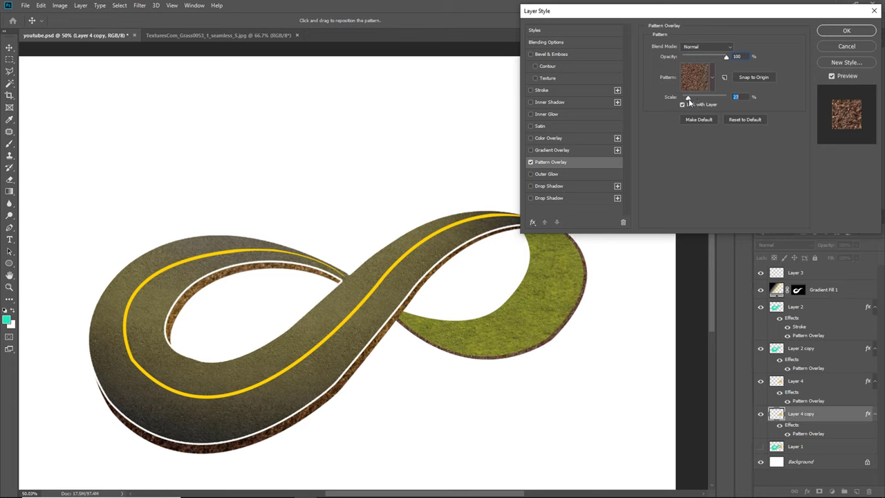
{"action": "left_click_drag", "start_coordinate": [689, 100], "coordinate": [690, 101]}
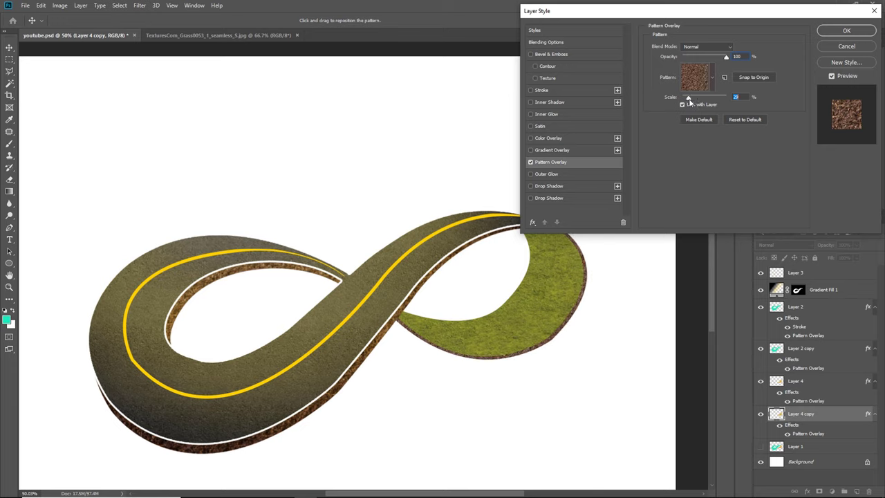
{"action": "left_click", "coordinate": [853, 31]}
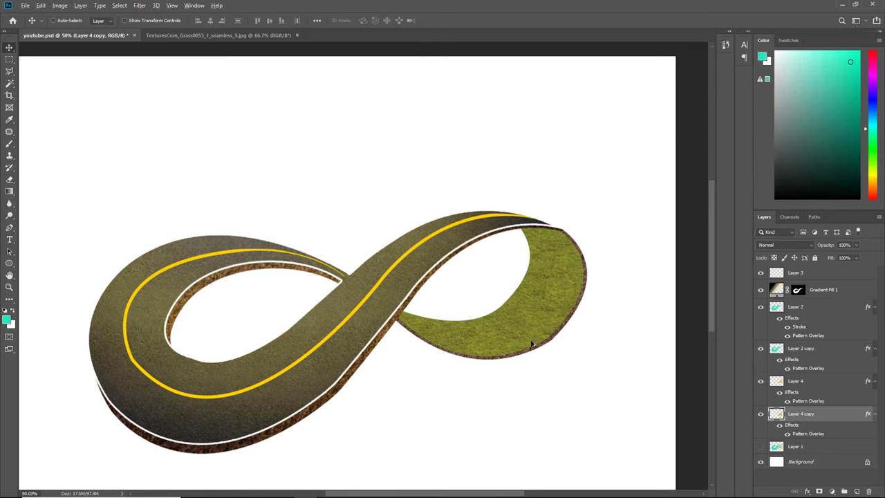
- Rename Layer 2 to Road
{"action": "scroll", "coordinate": [532, 344], "scroll_direction": "up", "scroll_amount": 2}
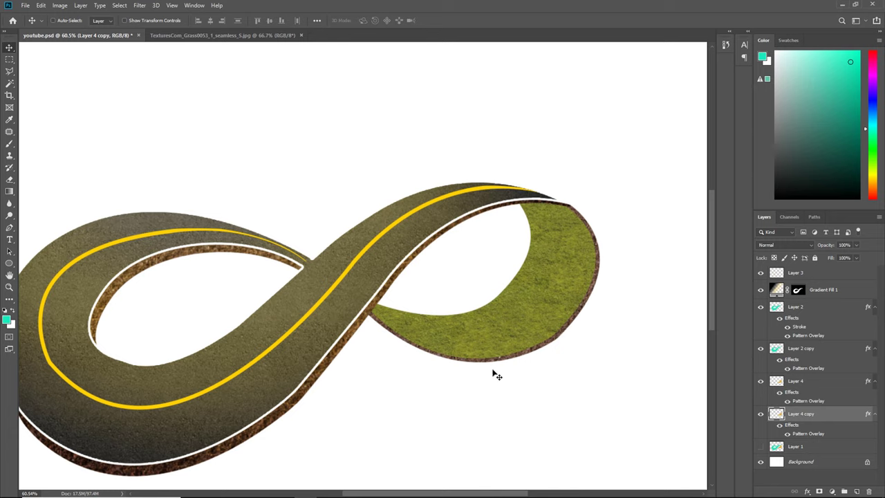
{"action": "left_click", "coordinate": [761, 307]}
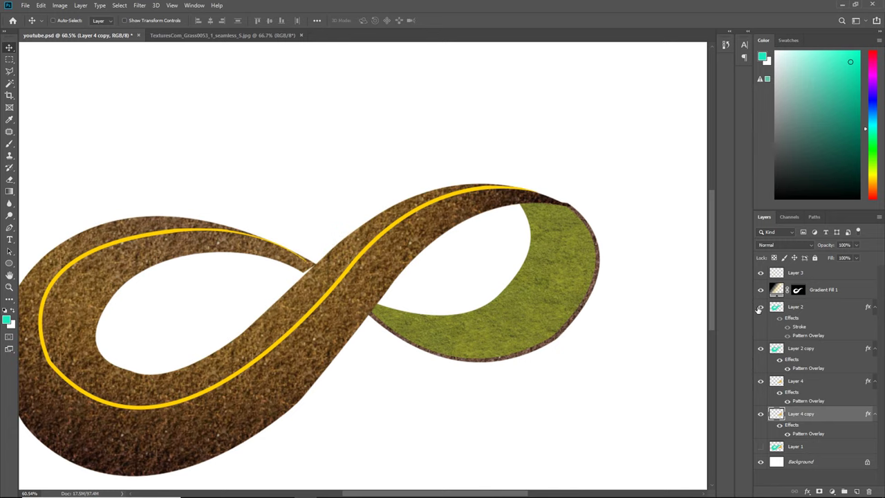
{"action": "double_click", "coordinate": [796, 307]}
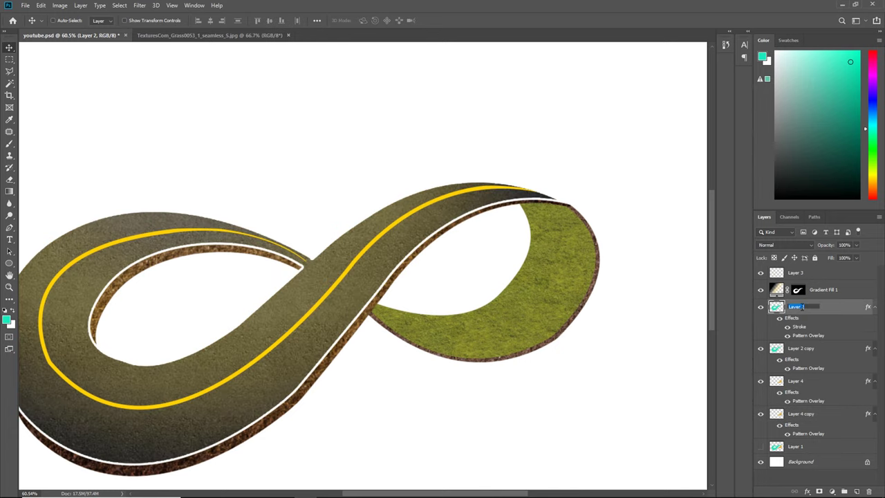
{"action": "type", "text": "Road"}
{"action": "left_click", "coordinate": [808, 354]}
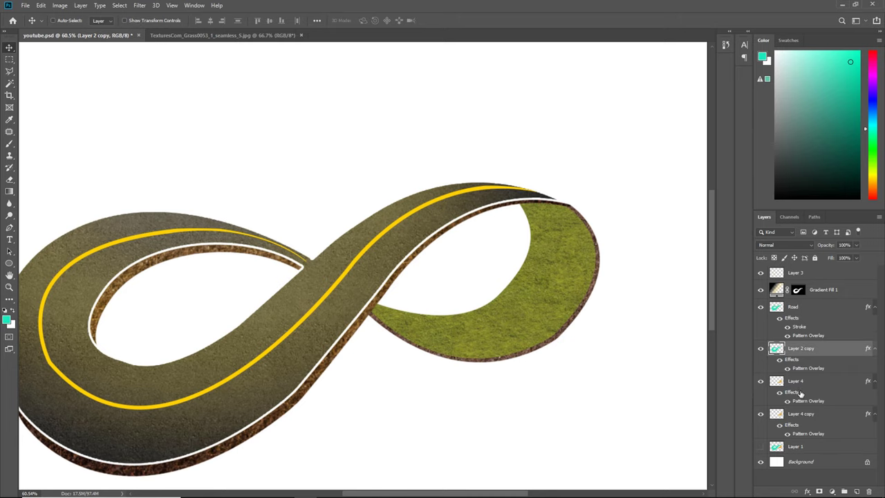
- Rename Layer 4 to Grass and start renaming Layer 4 copy to dirt
{"action": "left_click", "coordinate": [760, 381]}
{"action": "left_click", "coordinate": [760, 380]}
{"action": "double_click", "coordinate": [795, 380]}
{"action": "type", "text": "Grass"}
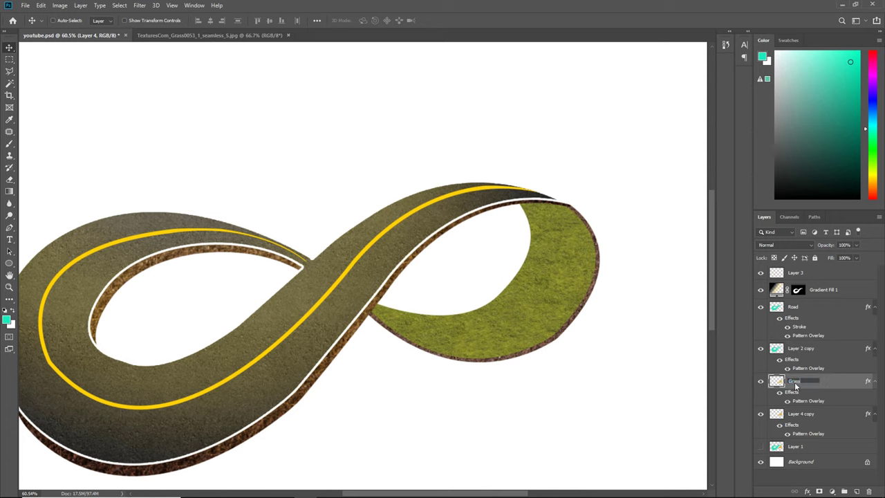
{"action": "left_click", "coordinate": [794, 415]}
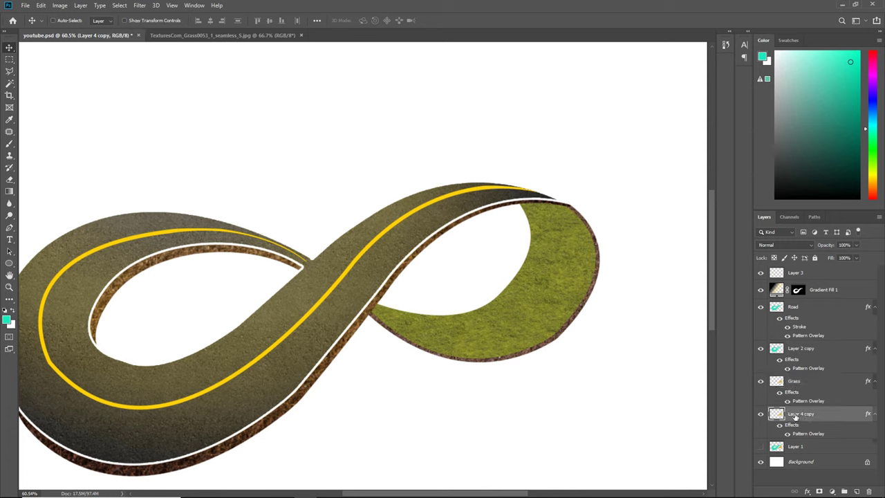
{"action": "double_click", "coordinate": [800, 414]}
{"action": "type", "text": "dirt (grass"}
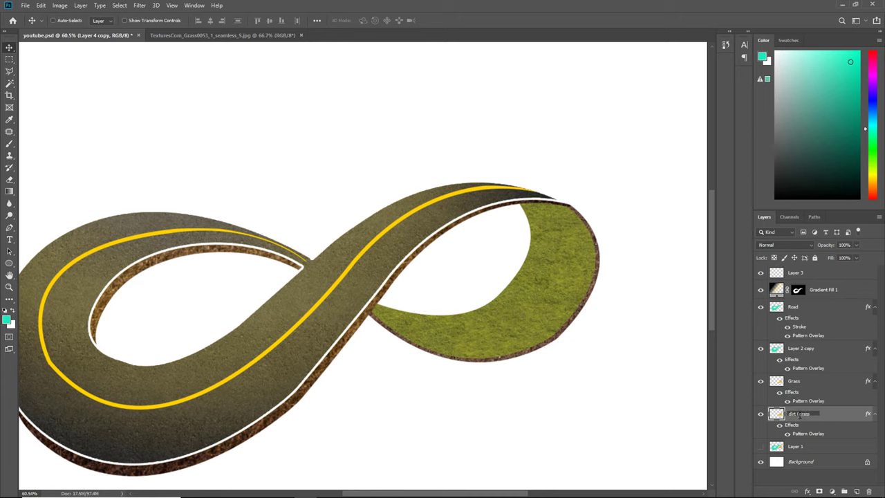
- Check the dirt under the Road layer, then rename Layer 2 copy to 'dirt (road)'
{"action": "left_click", "coordinate": [848, 402]}
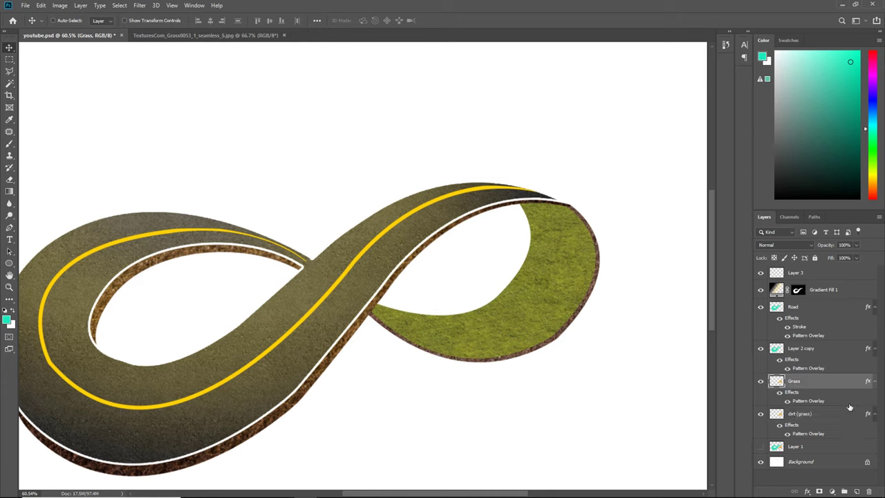
{"action": "left_click", "coordinate": [761, 308]}
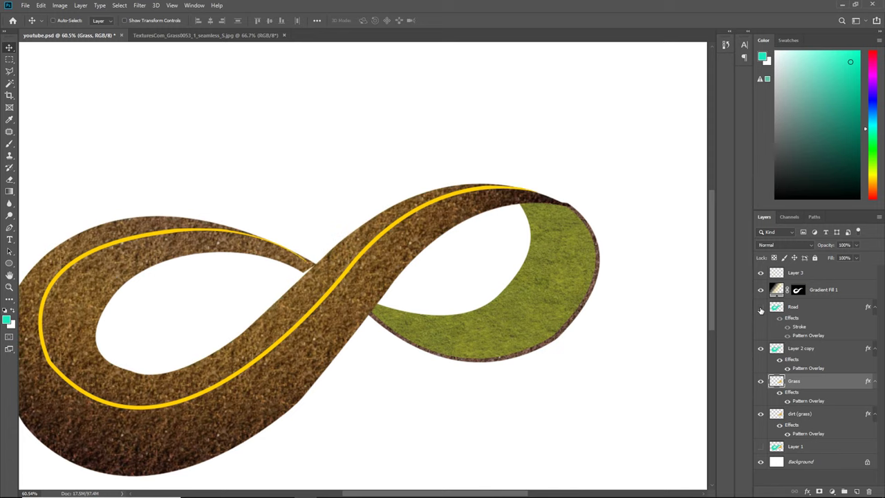
{"action": "left_click", "coordinate": [760, 308]}
{"action": "double_click", "coordinate": [800, 348]}
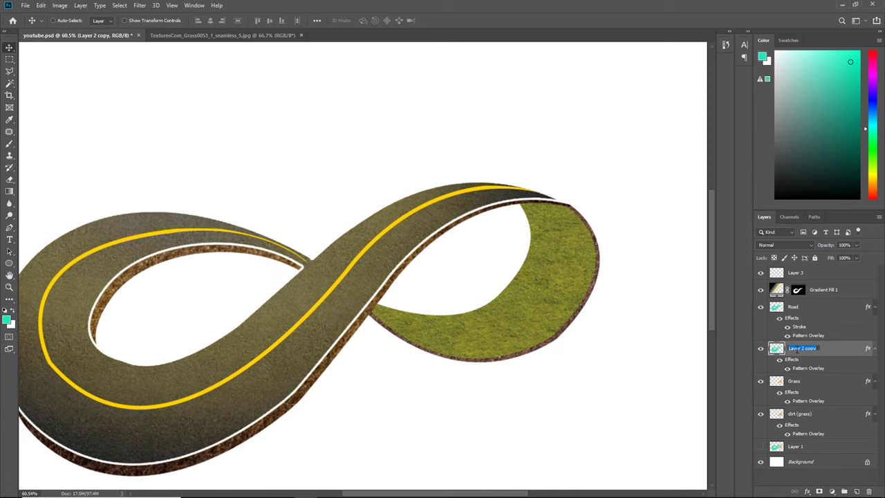
{"action": "type", "text": "dirt (road"}
{"action": "key", "text": "Return"}
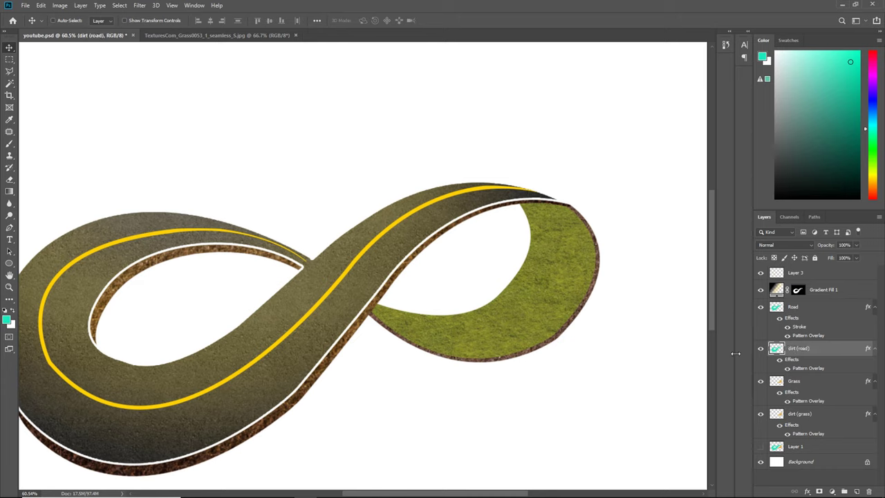
- Set the dirt (road) layer's Pattern Overlay scale to 15 for a finer texture
{"action": "double_click", "coordinate": [796, 368]}
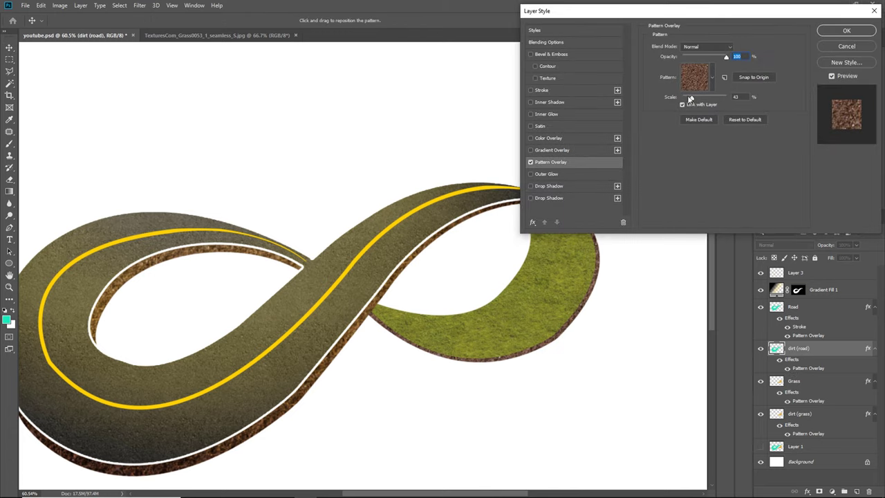
{"action": "left_click_drag", "start_coordinate": [689, 99], "coordinate": [687, 99]}
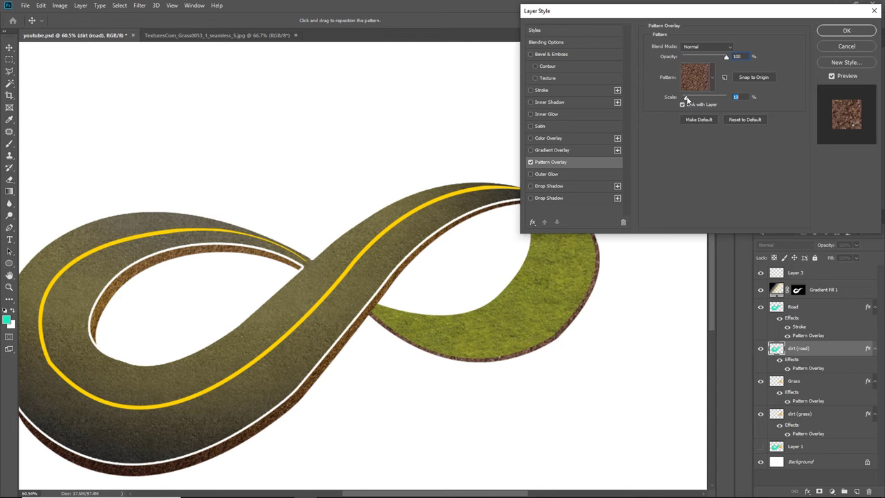
{"action": "left_click", "coordinate": [842, 32]}
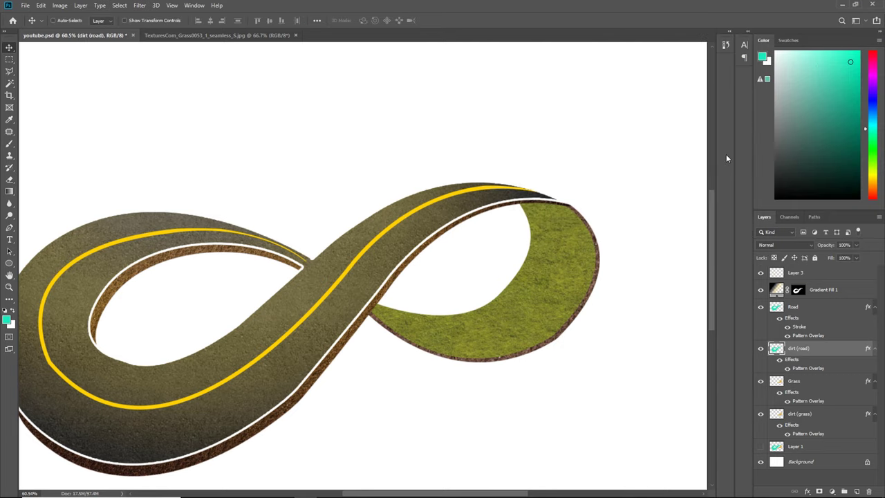
- Warp the dirt (grass) layer's bottom and lower-right edge to follow the grass loop's curve
{"action": "left_click", "coordinate": [809, 413]}
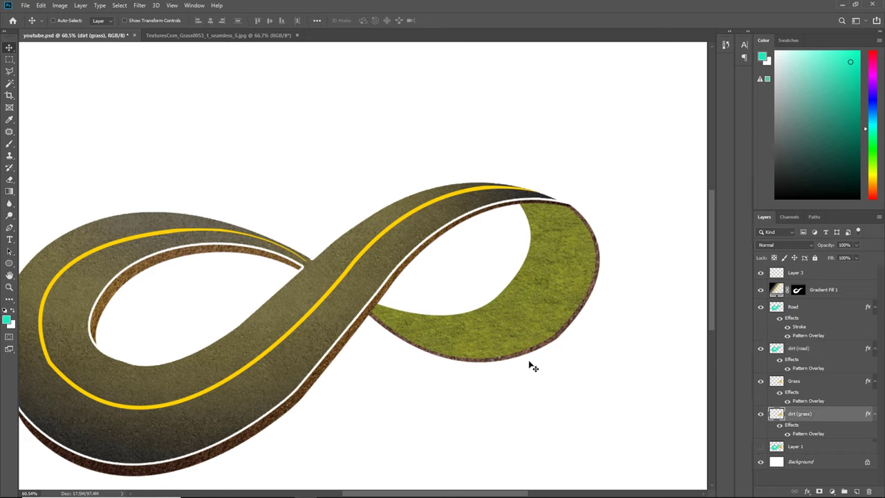
{"action": "left_click_drag", "start_coordinate": [525, 360], "coordinate": [525, 362]}
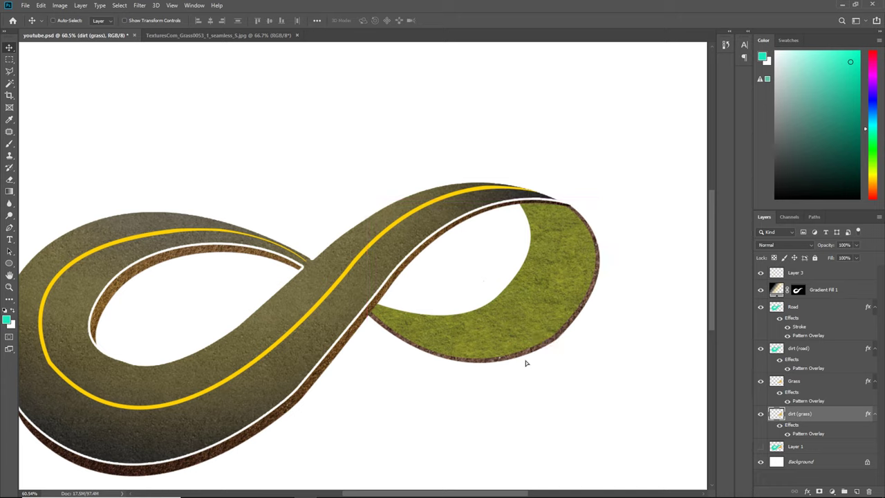
{"action": "key", "text": "ctrl+t"}
{"action": "right_click", "coordinate": [536, 361]}
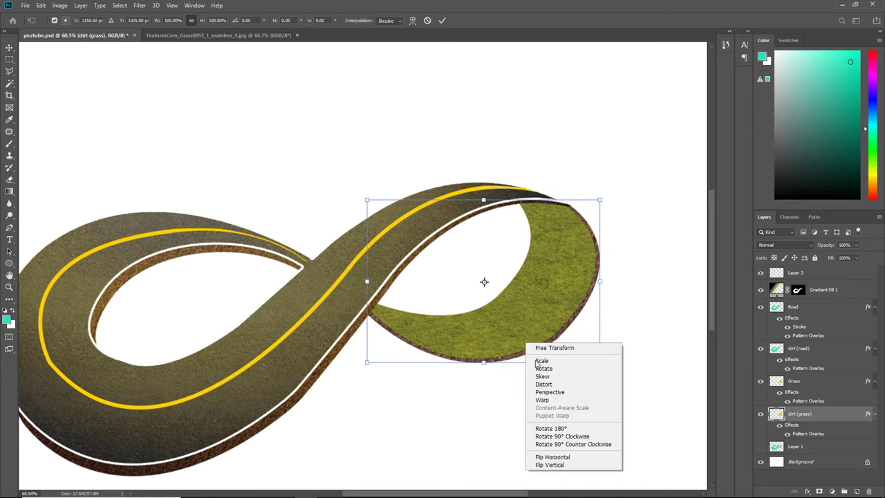
{"action": "left_click", "coordinate": [542, 399]}
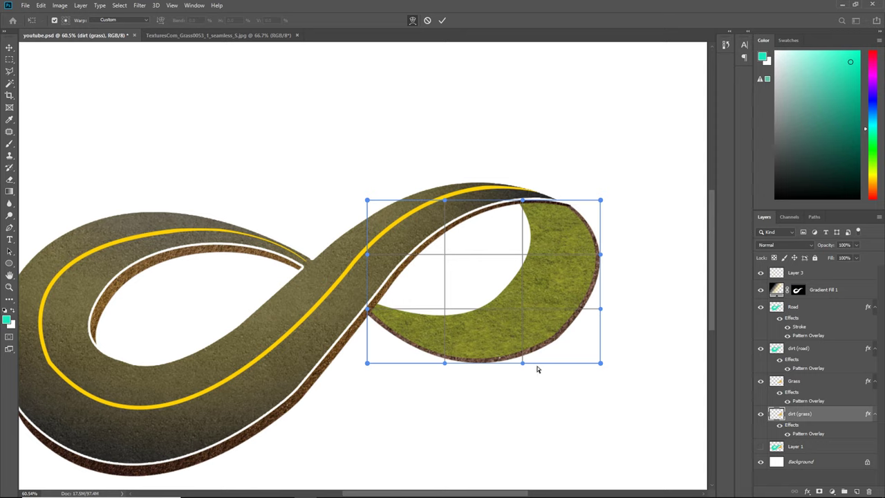
{"action": "left_click_drag", "start_coordinate": [542, 358], "coordinate": [542, 362]}
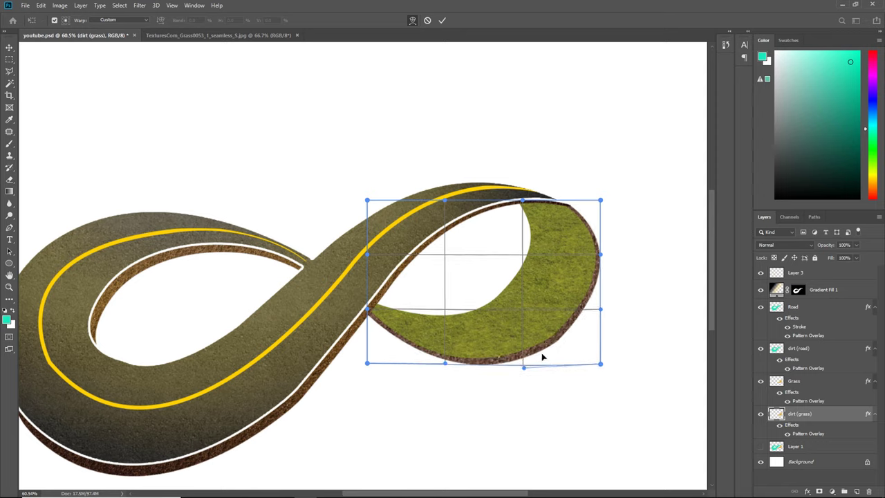
{"action": "left_click_drag", "start_coordinate": [595, 318], "coordinate": [599, 319]}
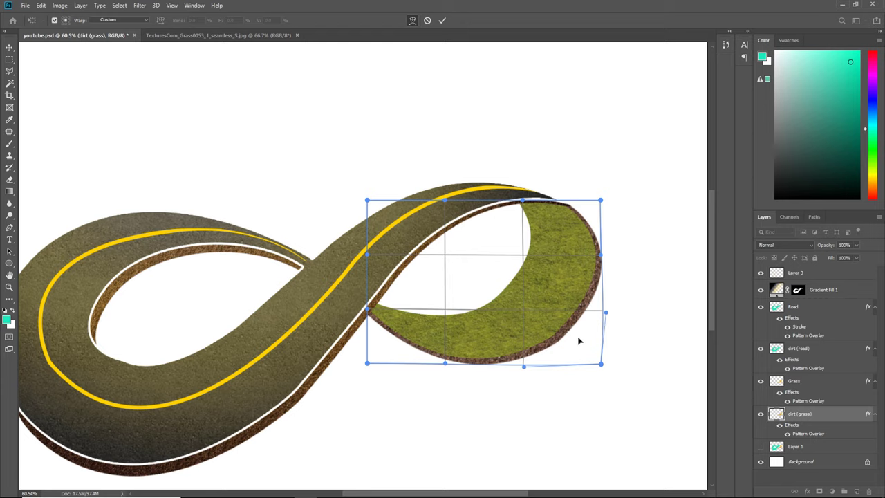
{"action": "key", "text": "Return"}
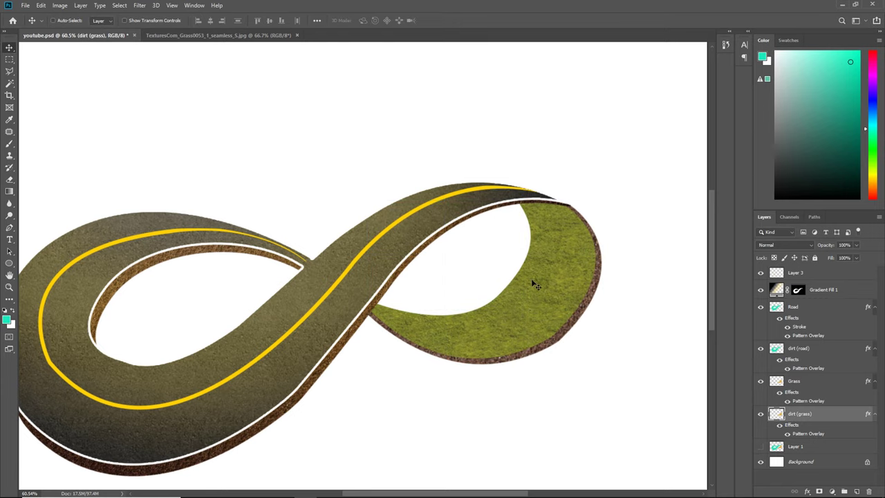
{"action": "key", "text": "ctrl+minus"}
{"action": "key", "text": "ctrl+minus"}
{"action": "key", "text": "ctrl+0"}
{"action": "key", "text": "ctrl+plus"}
{"action": "right_click", "coordinate": [408, 271]}
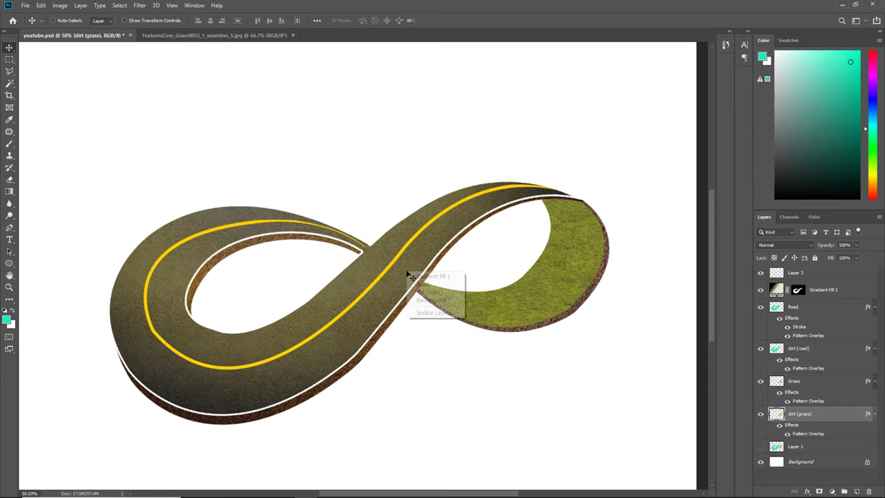
- Add a drop shadow to the Road layer at 100% opacity and 10 px distance
{"action": "left_click", "coordinate": [423, 284]}
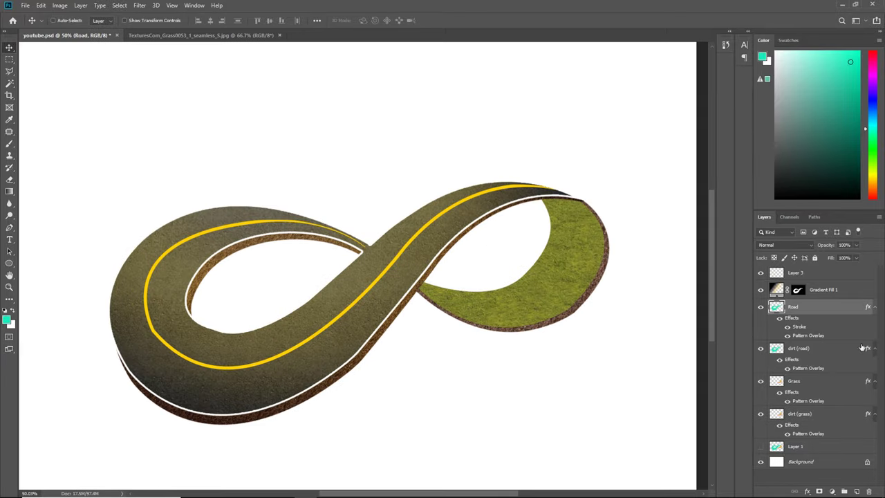
{"action": "left_click", "coordinate": [809, 492]}
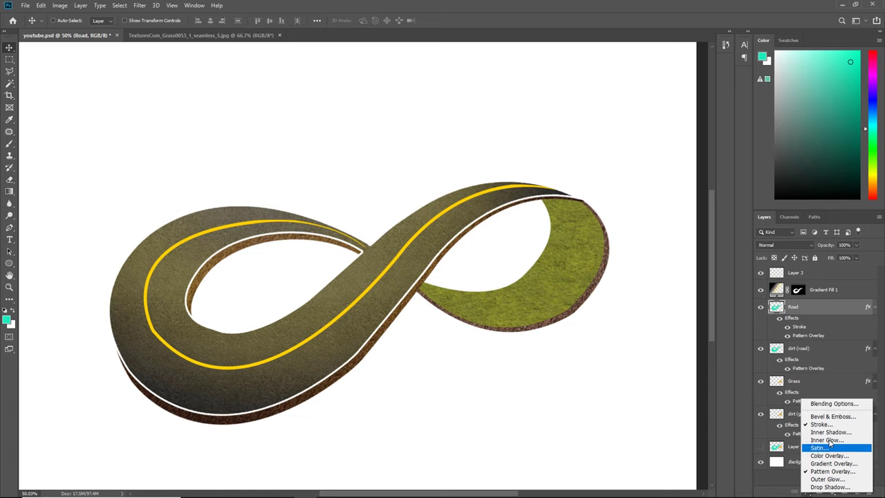
{"action": "left_click", "coordinate": [830, 486]}
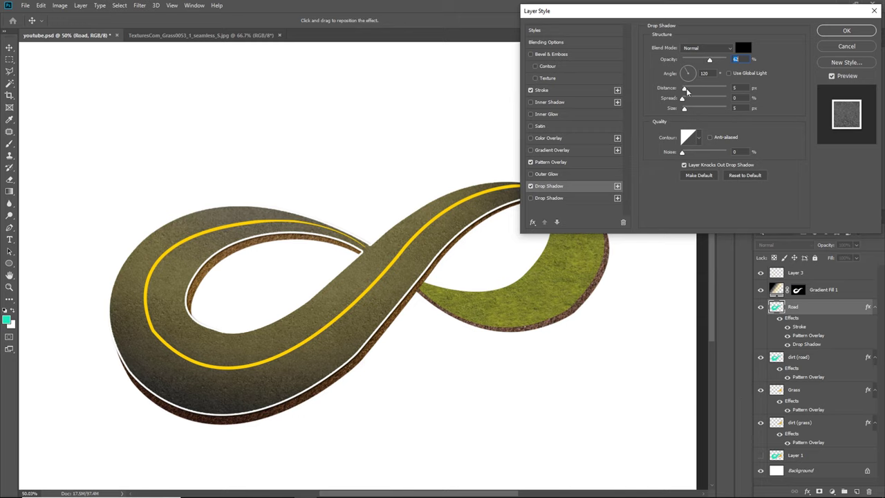
{"action": "left_click_drag", "start_coordinate": [686, 90], "coordinate": [686, 91]}
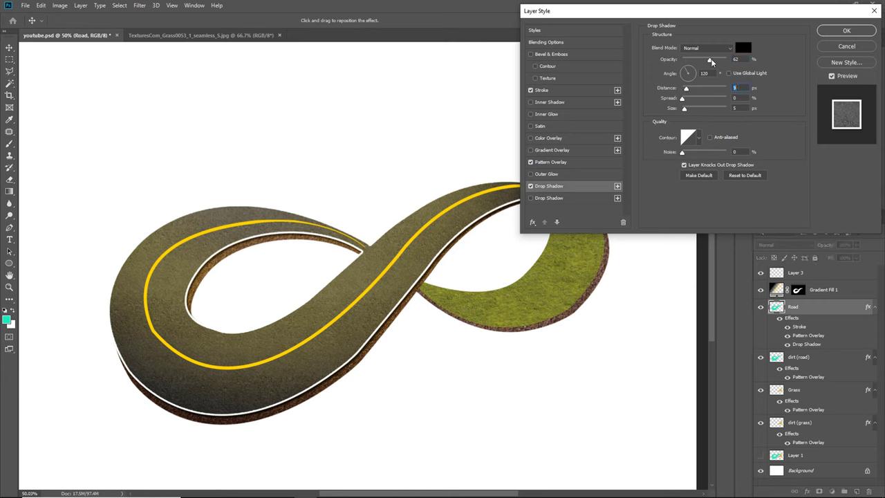
{"action": "left_click_drag", "start_coordinate": [710, 61], "coordinate": [806, 38]}
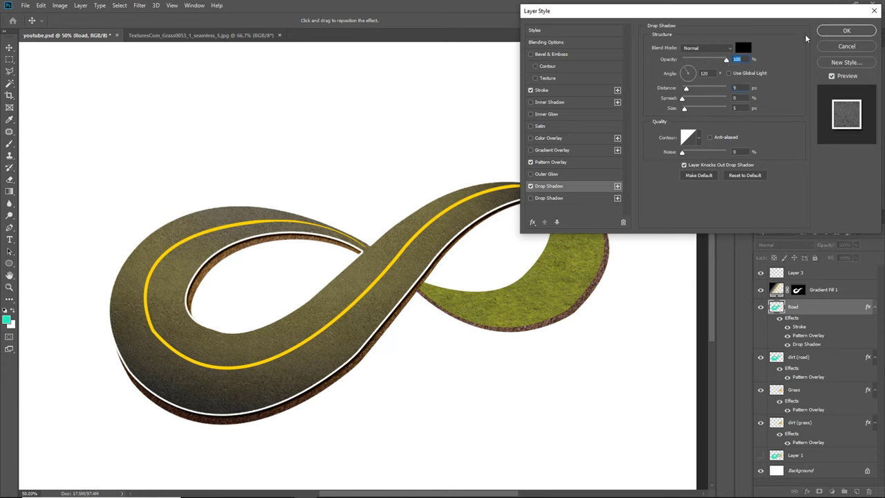
{"action": "left_click_drag", "start_coordinate": [687, 90], "coordinate": [684, 92]}
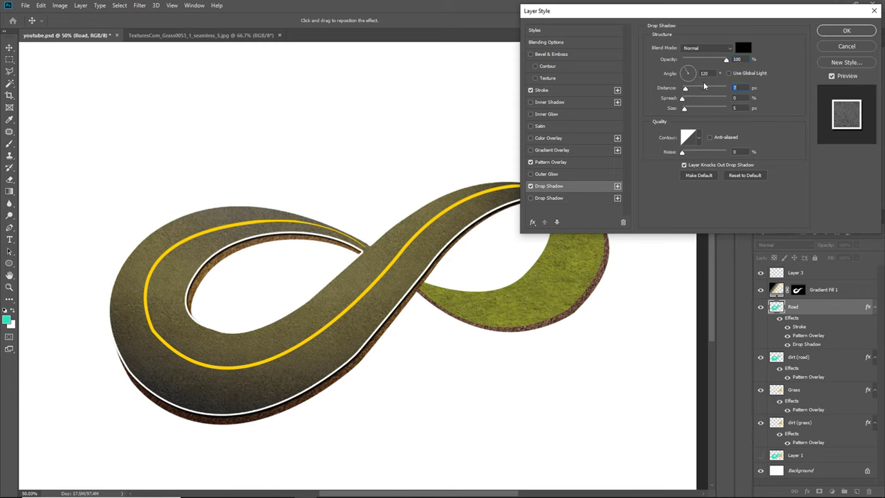
{"action": "left_click", "coordinate": [845, 30]}
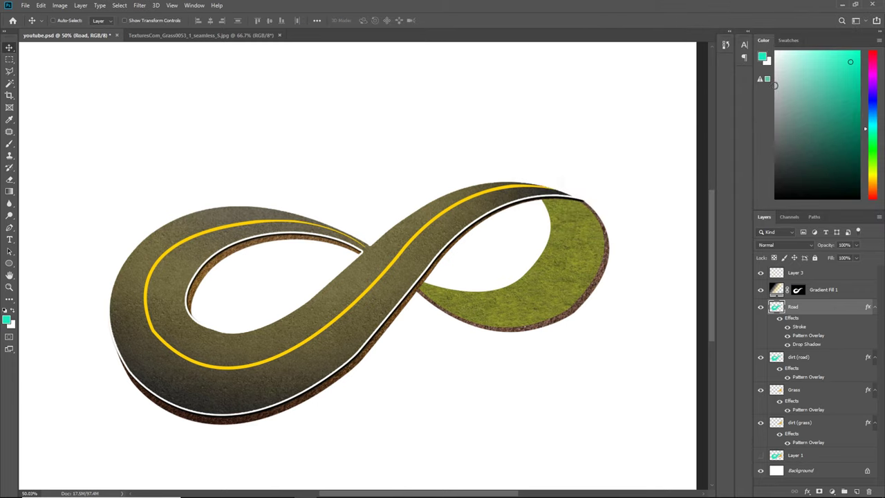
- Add a drop shadow to the Grass layer with a dark green shadow colour
{"action": "left_click", "coordinate": [793, 389]}
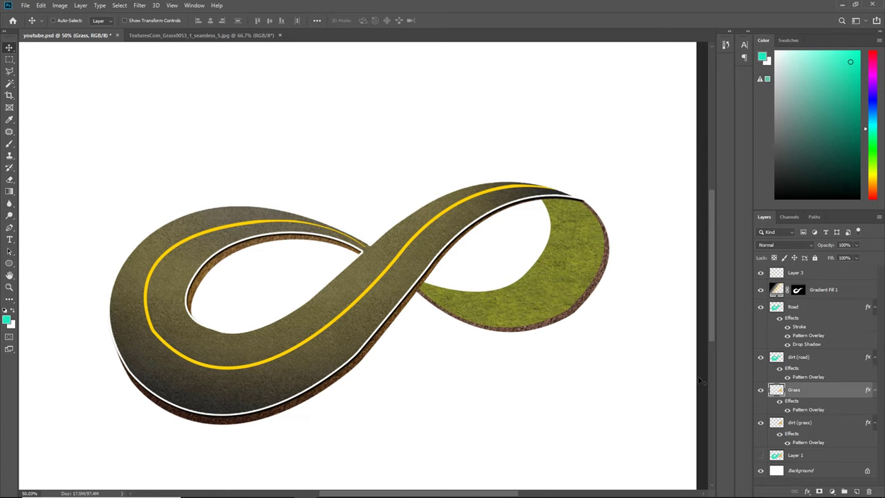
{"action": "left_click", "coordinate": [806, 492]}
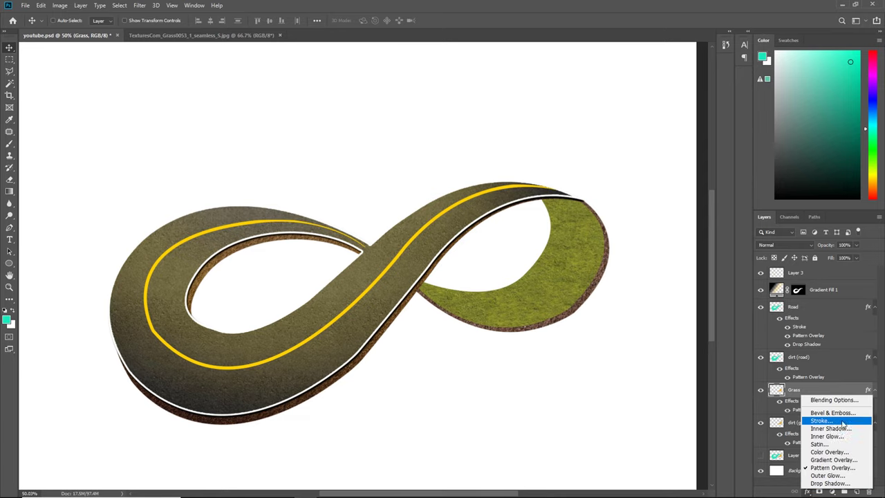
{"action": "left_click", "coordinate": [830, 482]}
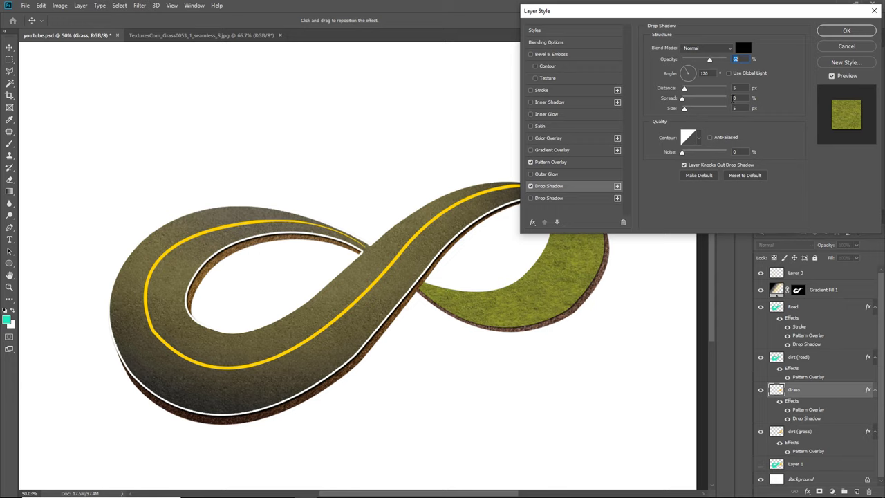
{"action": "left_click", "coordinate": [743, 48]}
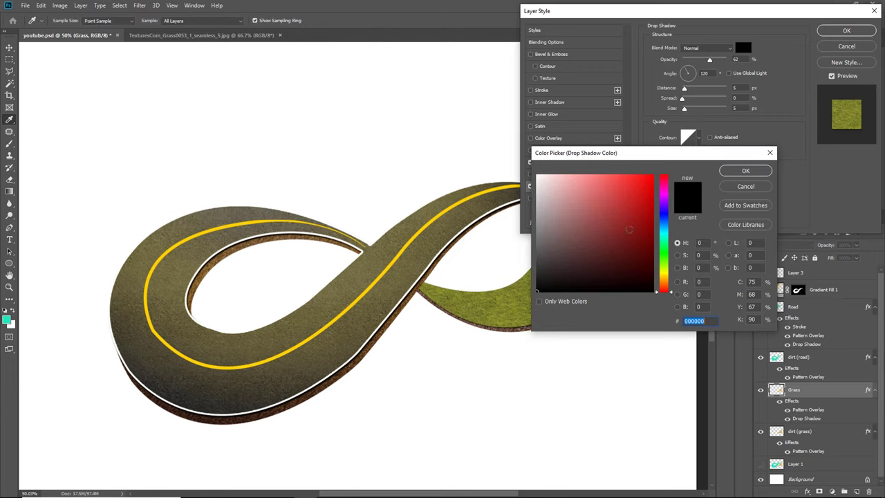
{"action": "left_click_drag", "start_coordinate": [666, 273], "coordinate": [668, 267]}
{"action": "left_click", "coordinate": [638, 265]}
{"action": "left_click", "coordinate": [637, 266]}
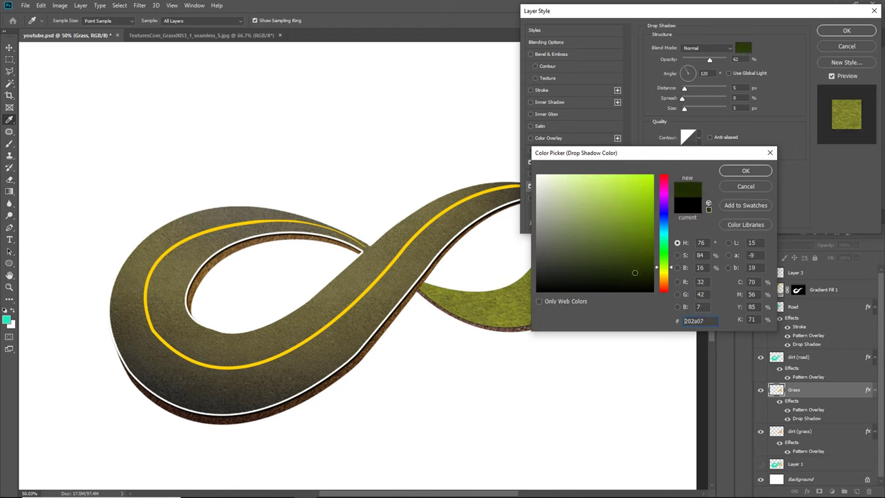
{"action": "left_click", "coordinate": [745, 170]}
- Set the grass shadow to 100% opacity, 8 px distance and 100% noise, then save
{"action": "left_click_drag", "start_coordinate": [684, 90], "coordinate": [688, 92]}
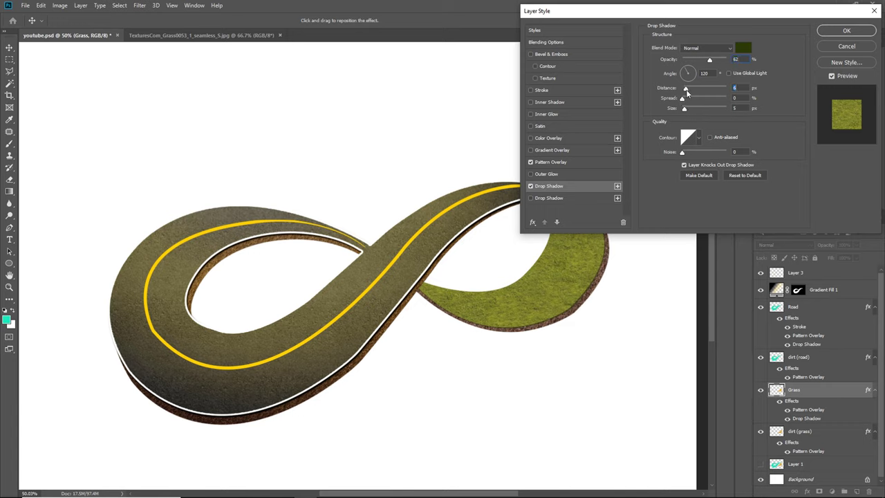
{"action": "left_click_drag", "start_coordinate": [710, 61], "coordinate": [729, 61]}
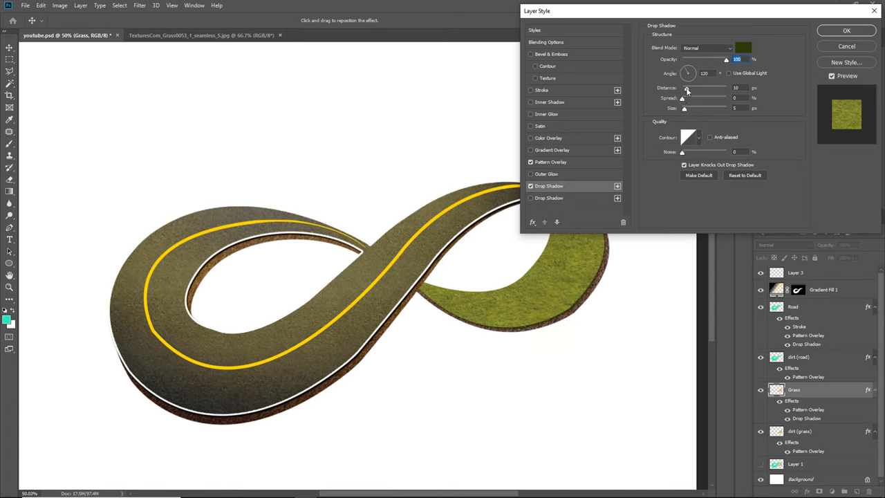
{"action": "left_click_drag", "start_coordinate": [687, 90], "coordinate": [685, 91]}
{"action": "left_click_drag", "start_coordinate": [683, 154], "coordinate": [731, 163]}
{"action": "left_click", "coordinate": [846, 30]}
{"action": "key", "text": "ctrl+s"}
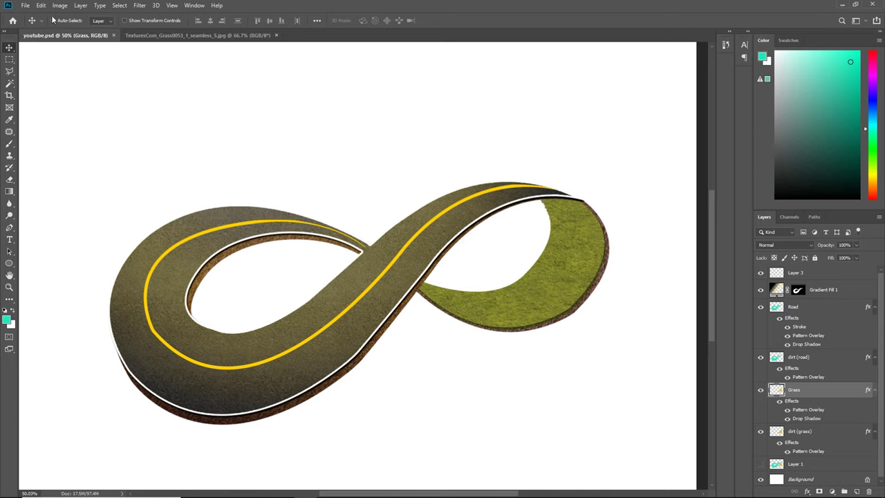
- Open the man-riding-a-bike image and drag it into the youtube.psd composition
{"action": "left_click", "coordinate": [25, 5]}
{"action": "left_click", "coordinate": [31, 23]}
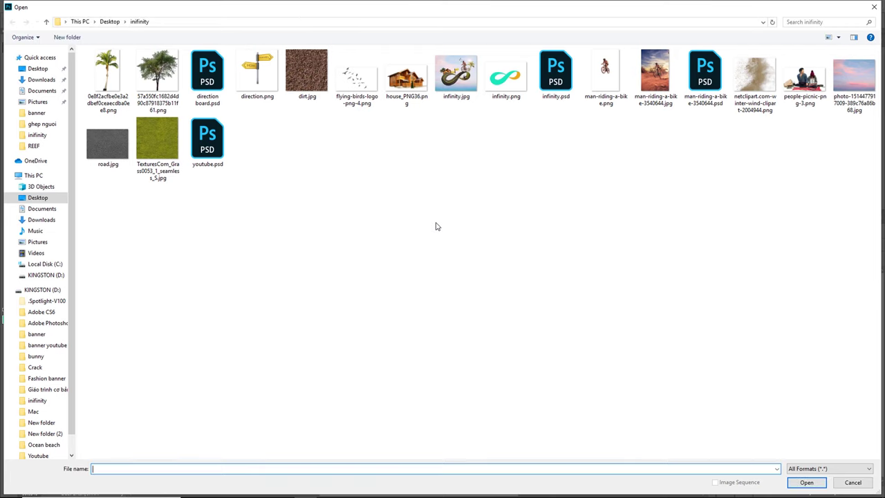
{"action": "left_click", "coordinate": [603, 83]}
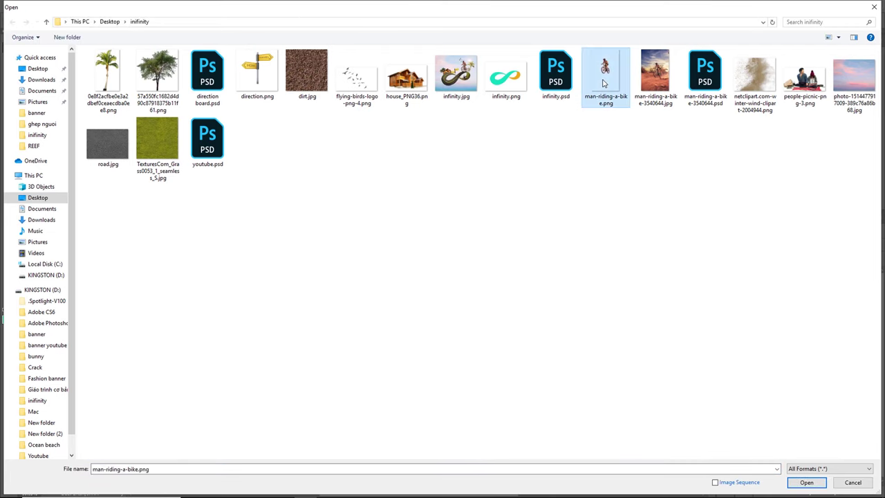
{"action": "double_click", "coordinate": [604, 83]}
{"action": "mouse_move", "coordinate": [384, 258]}
{"action": "left_mouse_down"}
{"action": "mouse_move", "coordinate": [189, 64]}
{"action": "mouse_move", "coordinate": [537, 169]}
{"action": "left_mouse_up"}
{"action": "key", "text": "ctrl+0"}
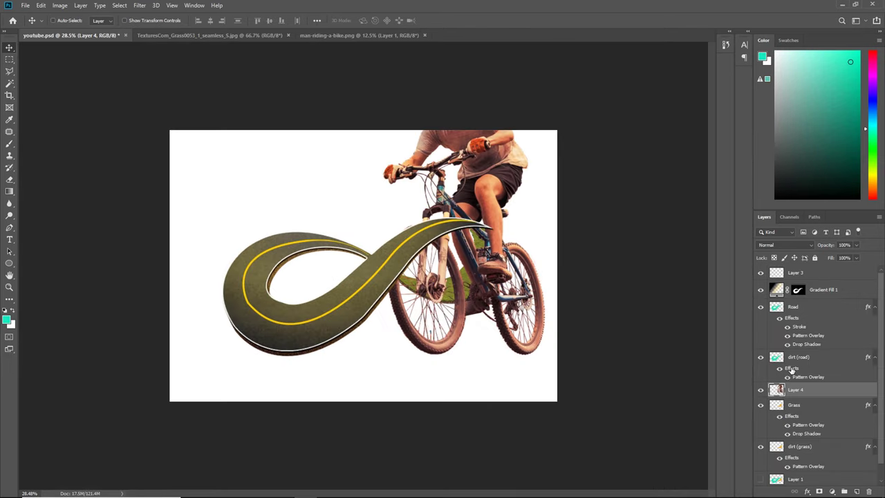
- Move the bike layer to the top of the stack and name it 'man ride bike'
{"action": "mouse_move", "coordinate": [796, 390]}
{"action": "left_mouse_down"}
{"action": "mouse_move", "coordinate": [817, 279]}
{"action": "mouse_move", "coordinate": [798, 270]}
{"action": "left_mouse_up"}
{"action": "double_click", "coordinate": [796, 273]}
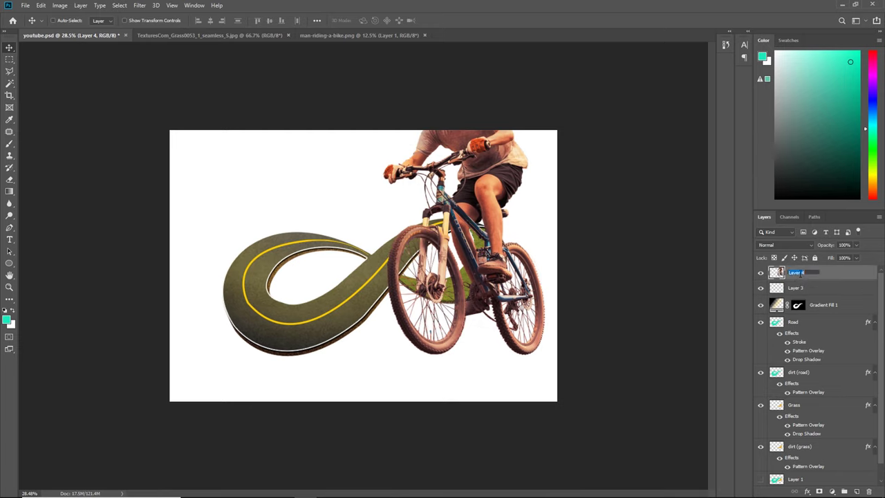
{"action": "type", "text": "man ride bike"}
{"action": "left_click", "coordinate": [824, 289]}
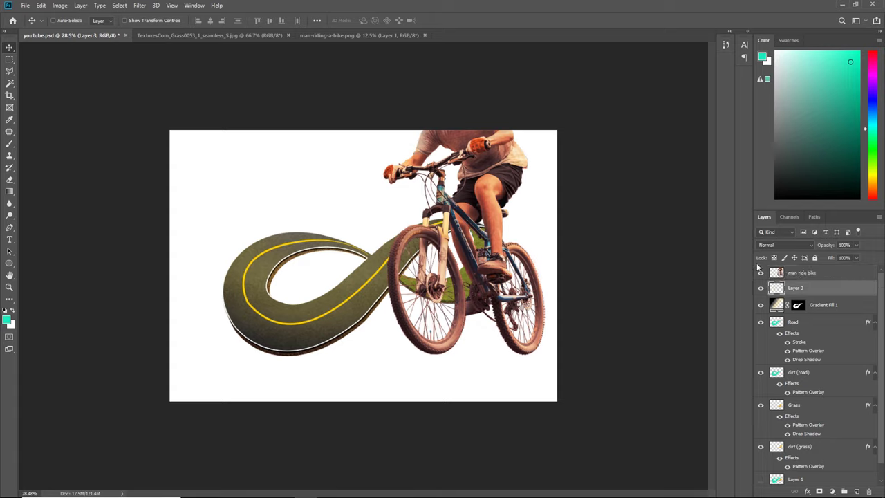
{"action": "left_click", "coordinate": [844, 274]}
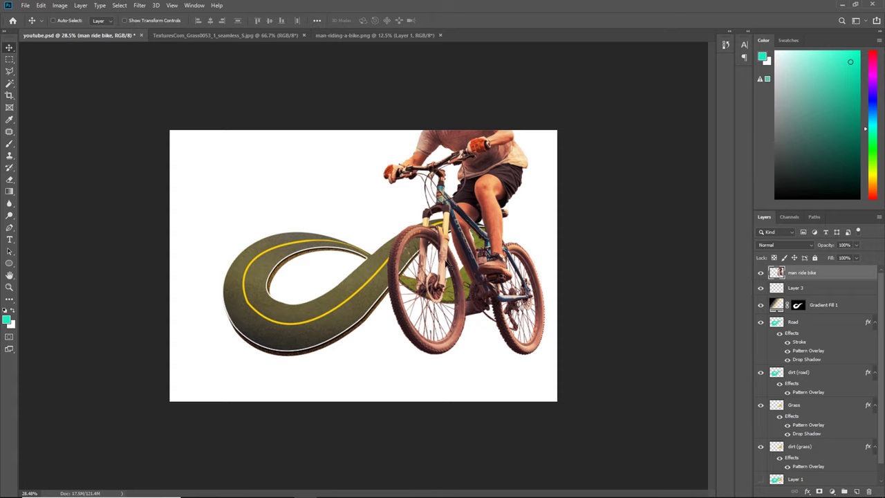
- Shrink the cyclist to a small rider and place him on the road's top curve
{"action": "key", "text": "ctrl+t"}
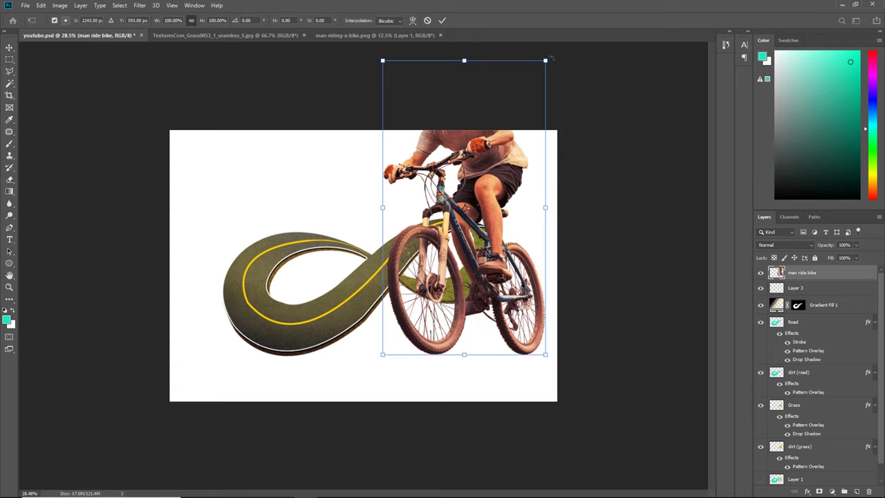
{"action": "left_click_drag", "start_coordinate": [546, 60], "coordinate": [426, 279]}
{"action": "left_click_drag", "start_coordinate": [411, 323], "coordinate": [450, 194]}
{"action": "key", "text": "Return"}
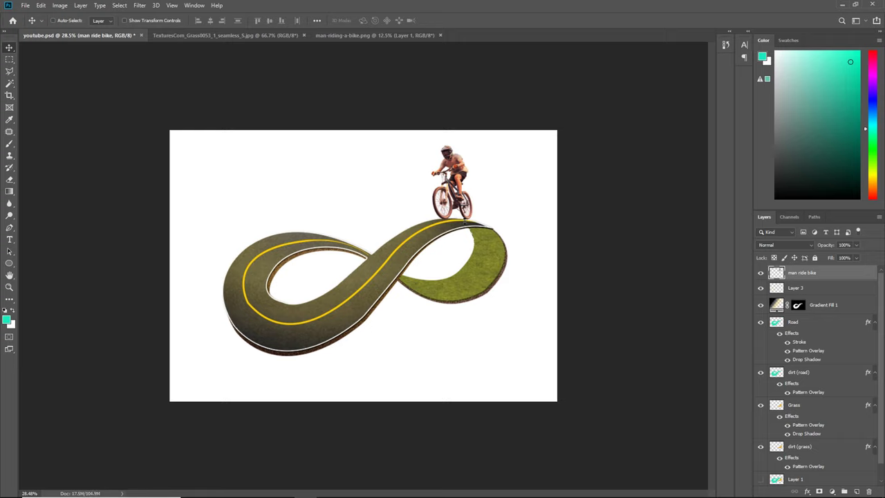
{"action": "key", "text": "shift+Down"}
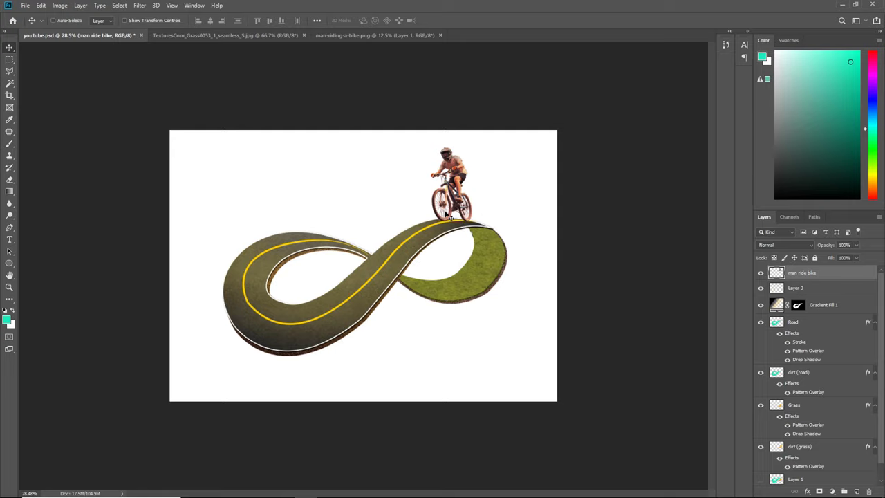
{"action": "scroll", "coordinate": [461, 191], "scroll_direction": "up", "scroll_amount": 2}
{"action": "left_click_drag", "start_coordinate": [484, 178], "coordinate": [484, 179]}
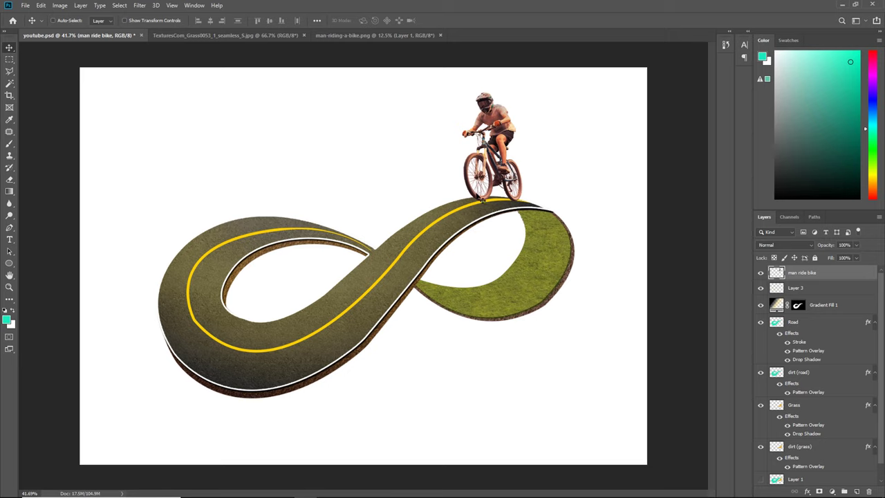
- Enlarge the cyclist slightly and tilt him about -7° so his wheels rest on the road
{"action": "key", "text": "ctrl+t"}
{"action": "left_click_drag", "start_coordinate": [522, 199], "coordinate": [505, 190]}
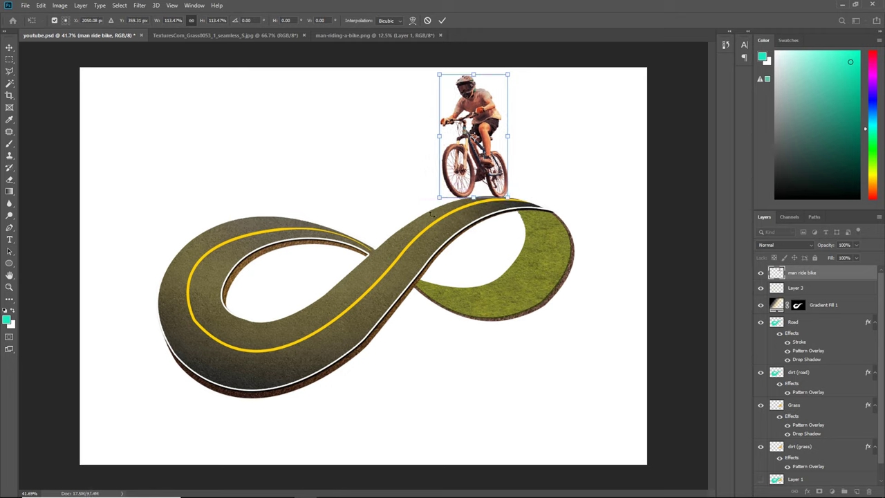
{"action": "left_click_drag", "start_coordinate": [431, 215], "coordinate": [462, 197]}
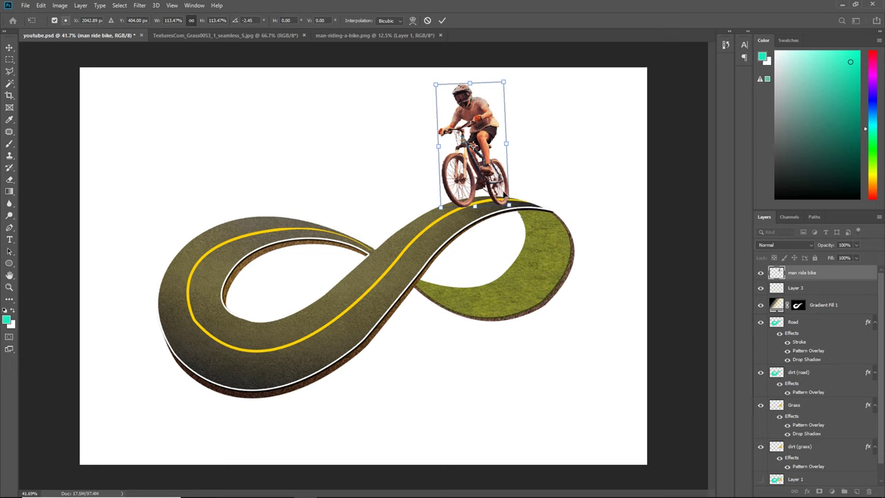
{"action": "left_click_drag", "start_coordinate": [499, 166], "coordinate": [496, 158]}
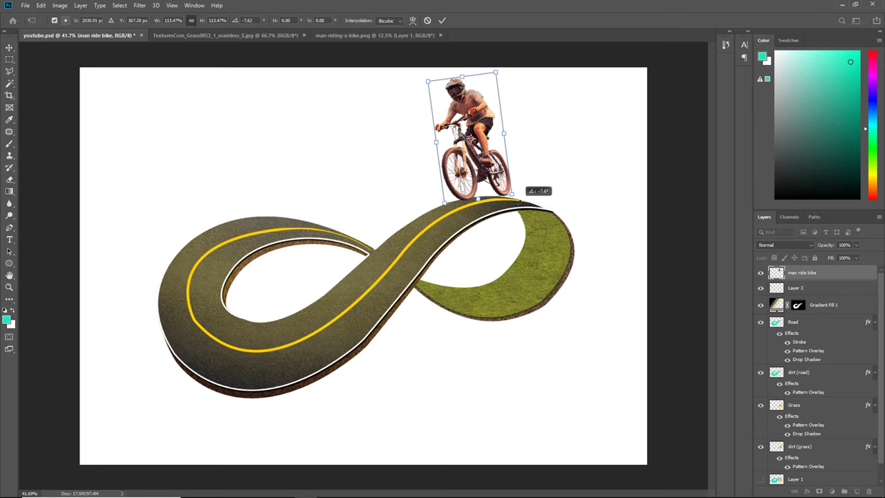
{"action": "left_click_drag", "start_coordinate": [525, 201], "coordinate": [512, 214]}
{"action": "left_click_drag", "start_coordinate": [469, 166], "coordinate": [472, 171]}
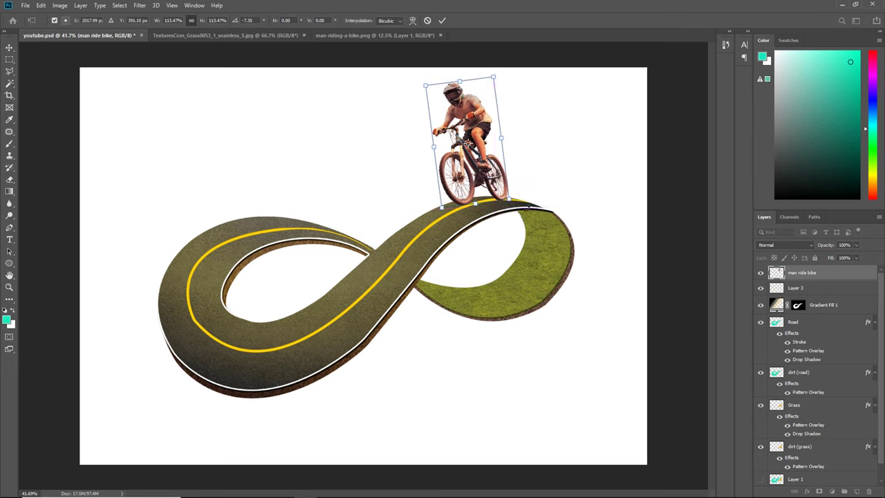
{"action": "key", "text": "Return"}
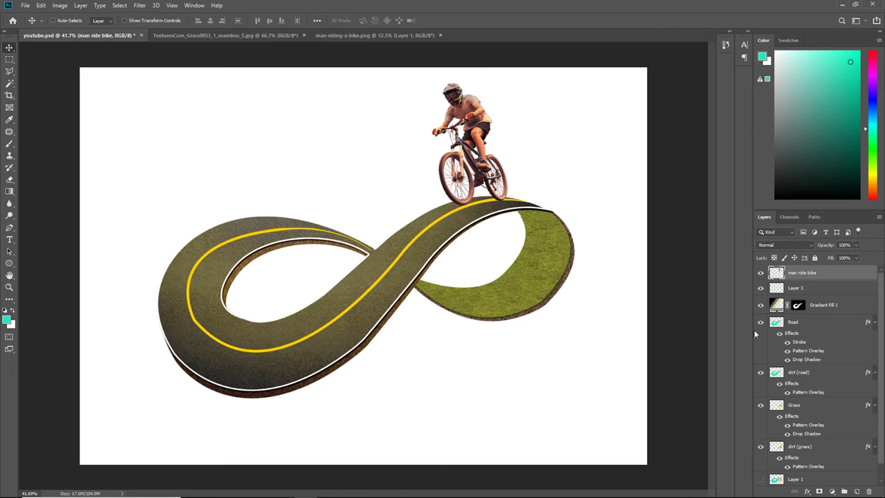
- Shift the road layers Layer 3 through Layer 1 slightly, then reselect man ride bike
{"action": "scroll", "coordinate": [821, 354], "scroll_direction": "down", "scroll_amount": 1}
{"action": "left_click", "coordinate": [822, 468], "text": "shift"}
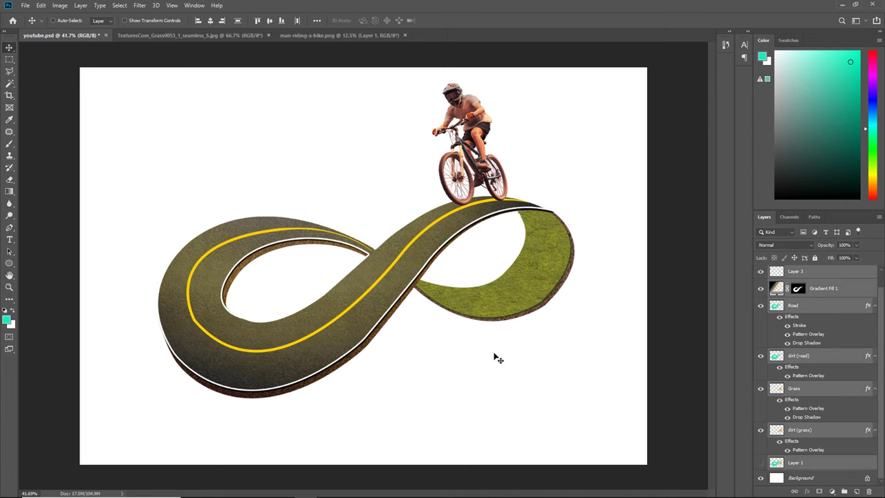
{"action": "mouse_move", "coordinate": [493, 355]}
{"action": "left_mouse_down"}
{"action": "mouse_move", "coordinate": [477, 329]}
{"action": "mouse_move", "coordinate": [482, 344]}
{"action": "left_mouse_up"}
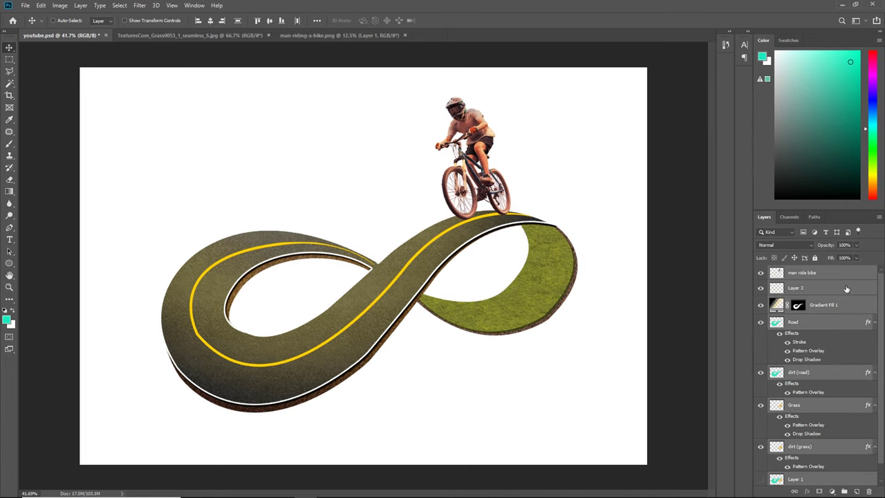
{"action": "scroll", "coordinate": [821, 275], "scroll_direction": "up", "scroll_amount": 1}
{"action": "left_click", "coordinate": [820, 273]}
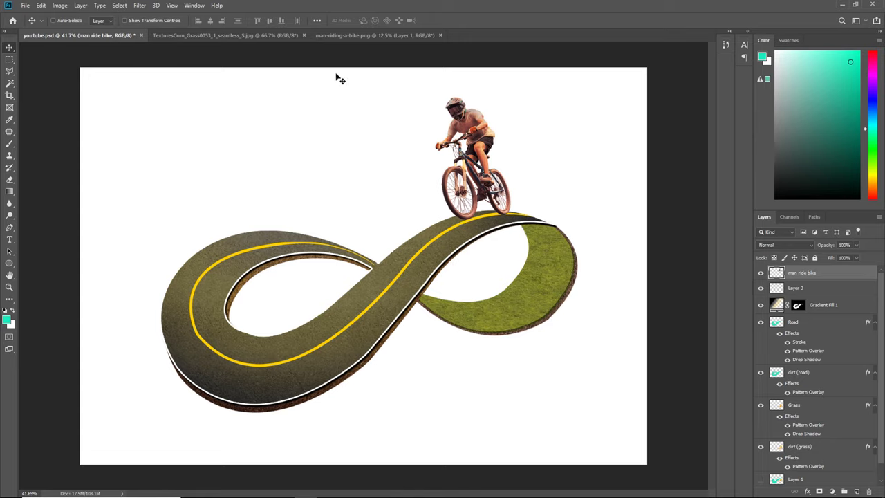
- Open the netclipart dust-cloud PNG and drag it into youtube.psd
{"action": "left_click", "coordinate": [24, 5]}
{"action": "left_click", "coordinate": [36, 24]}
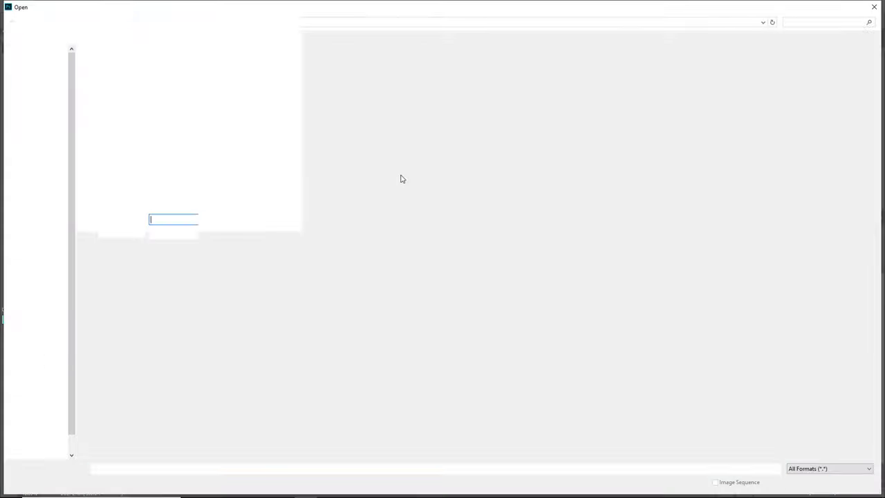
{"action": "double_click", "coordinate": [754, 95]}
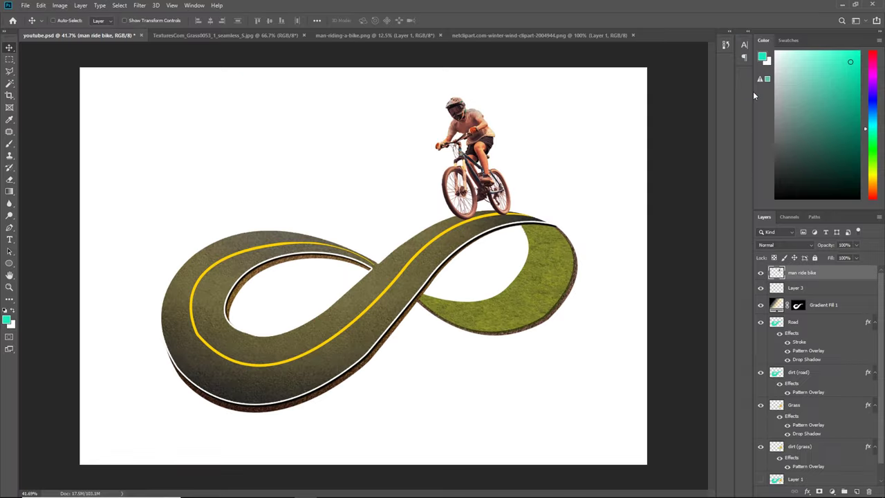
{"action": "mouse_move", "coordinate": [510, 242]}
{"action": "left_mouse_down"}
{"action": "mouse_move", "coordinate": [123, 39]}
{"action": "mouse_move", "coordinate": [549, 200]}
{"action": "mouse_move", "coordinate": [551, 181]}
{"action": "left_mouse_up"}
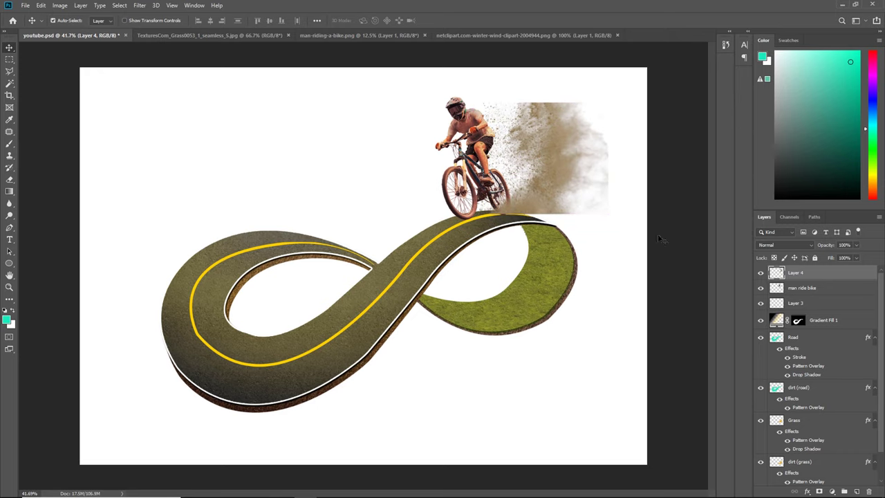
- Scale the dust cloud to about 57%, place it behind the rear wheel, and name the layer 'dirt'
{"action": "key", "text": "ctrl+t"}
{"action": "mouse_move", "coordinate": [607, 214]}
{"action": "left_mouse_down"}
{"action": "mouse_move", "coordinate": [548, 166]}
{"action": "mouse_move", "coordinate": [549, 199]}
{"action": "left_mouse_up"}
{"action": "key", "text": "Return"}
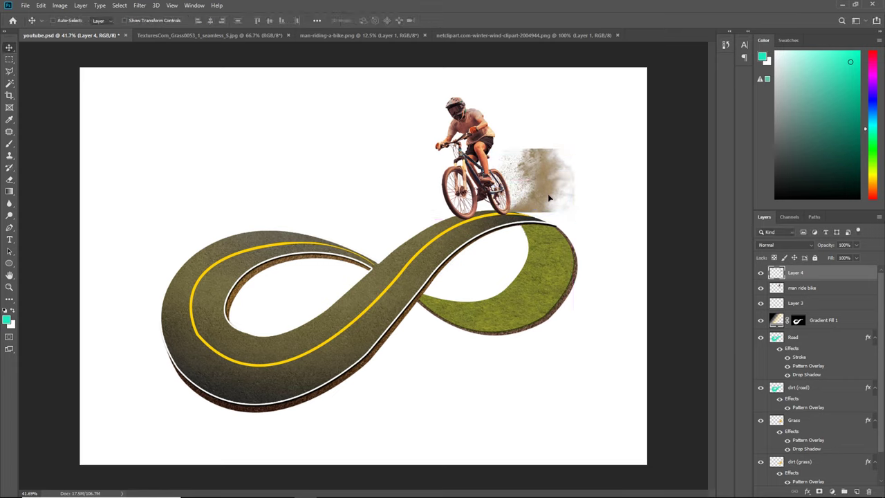
{"action": "key", "text": "Down"}
{"action": "key", "text": "Down"}
{"action": "key", "text": "Down"}
{"action": "key", "text": "Down"}
{"action": "key", "text": "Down"}
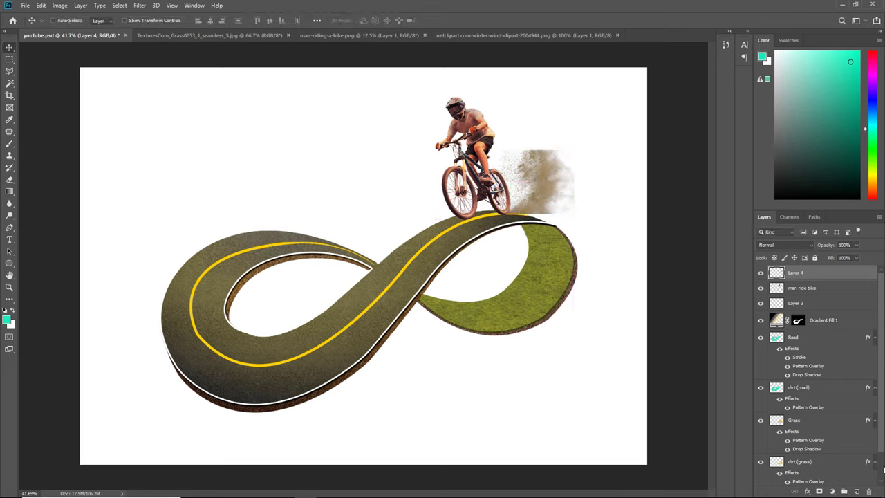
{"action": "double_click", "coordinate": [794, 272]}
{"action": "type", "text": "dirt"}
{"action": "key", "text": "Return"}
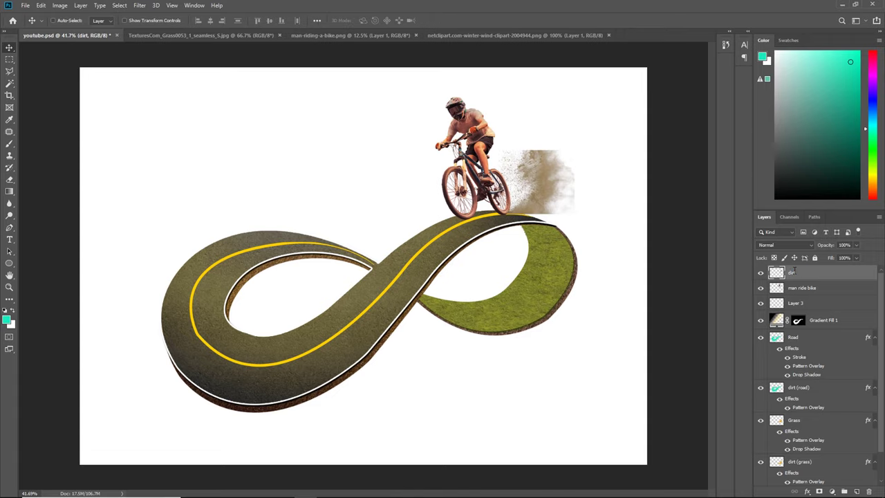
- Mask the dirt layer and paint black with a large soft round brush over the cloud's hard edges
{"action": "left_click", "coordinate": [819, 490]}
{"action": "left_click", "coordinate": [10, 144]}
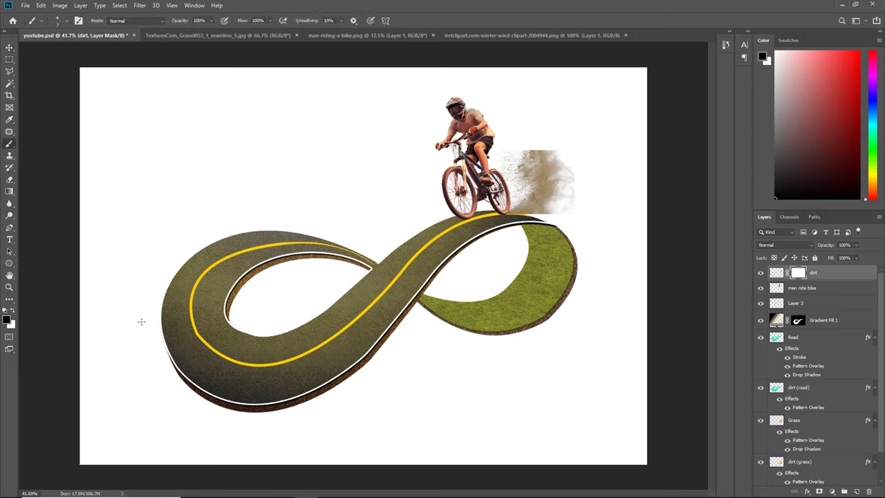
{"action": "right_click", "coordinate": [235, 309]}
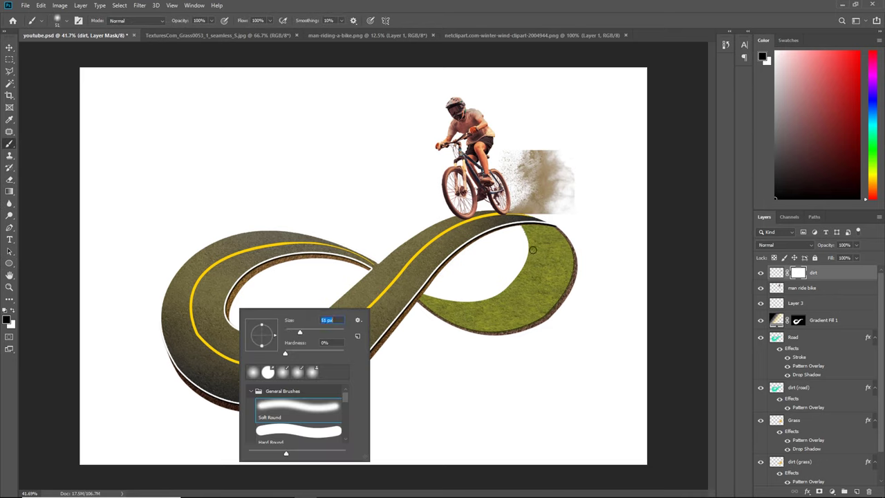
{"action": "right_click", "coordinate": [557, 236]}
{"action": "left_click_drag", "start_coordinate": [619, 264], "coordinate": [639, 264]}
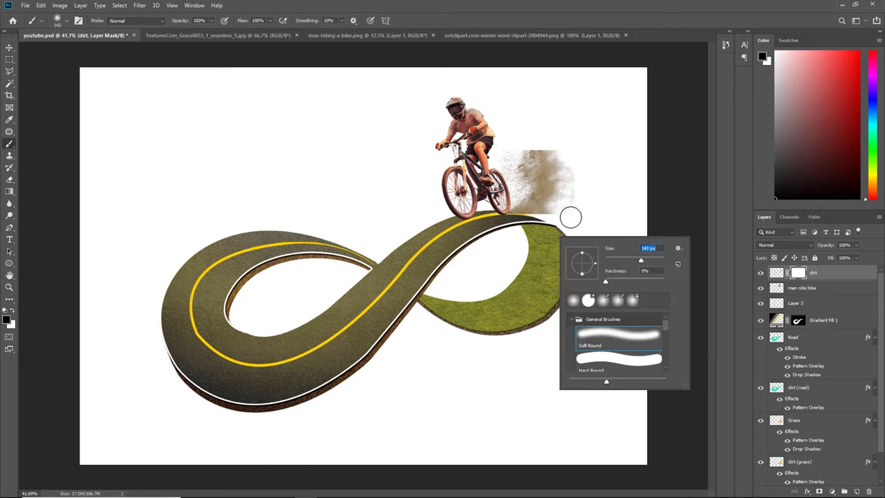
{"action": "key", "text": "Return"}
{"action": "left_click_drag", "start_coordinate": [562, 216], "coordinate": [528, 228]}
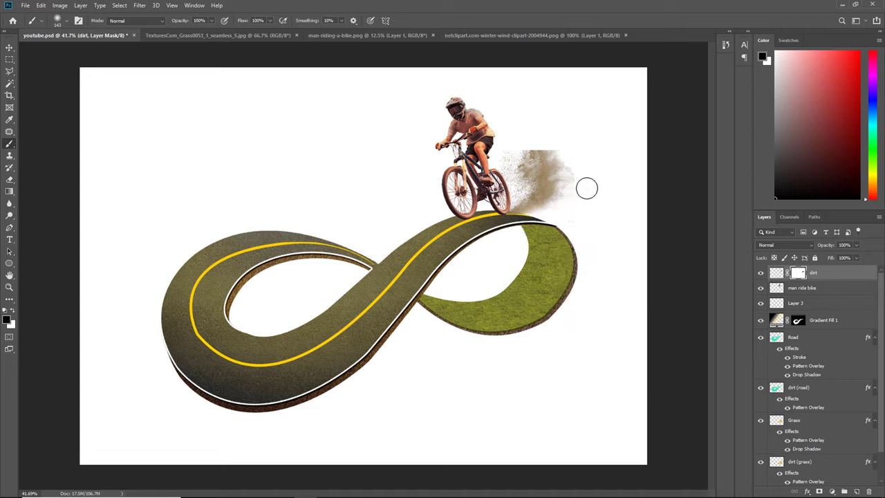
{"action": "mouse_move", "coordinate": [566, 145]}
{"action": "left_mouse_down"}
{"action": "mouse_move", "coordinate": [519, 142]}
{"action": "mouse_move", "coordinate": [535, 143]}
{"action": "left_mouse_up"}
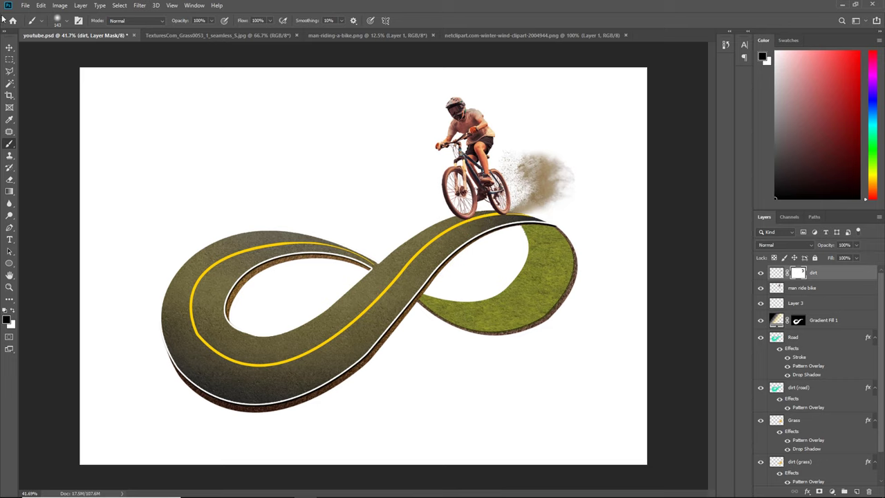
{"action": "left_click", "coordinate": [8, 48]}
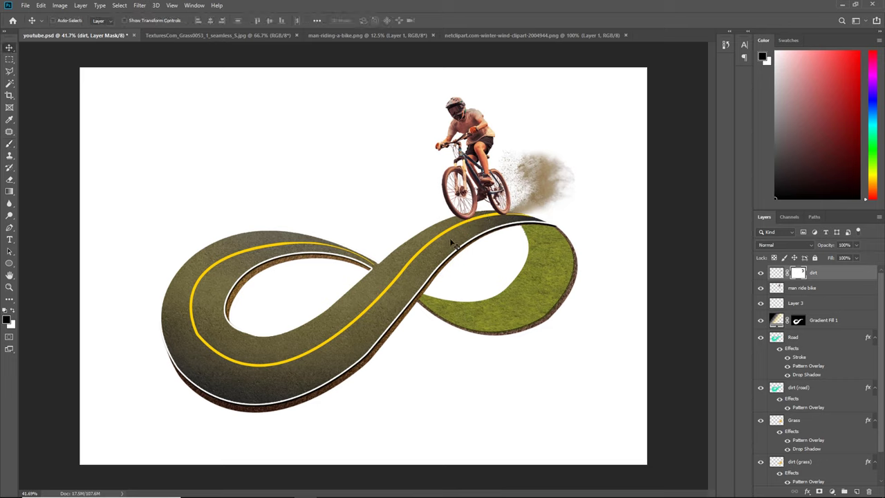
- Open the direction.png signpost image
{"action": "left_click", "coordinate": [25, 5]}
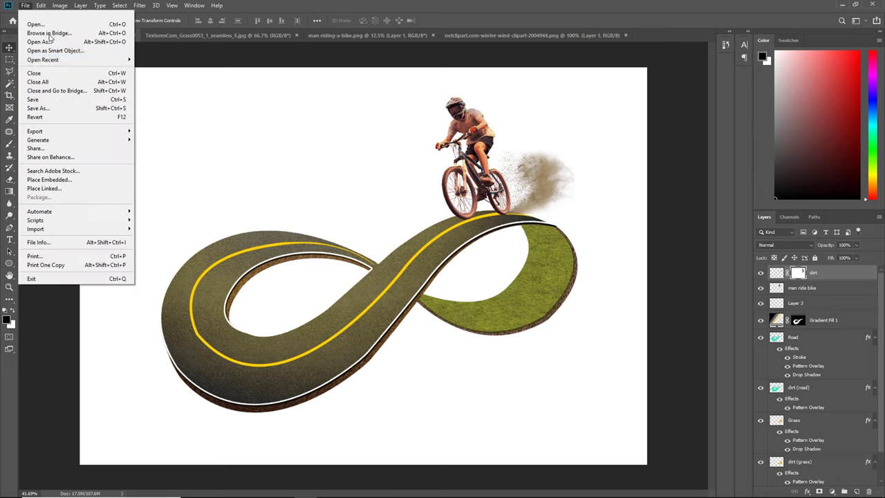
{"action": "left_click", "coordinate": [87, 22]}
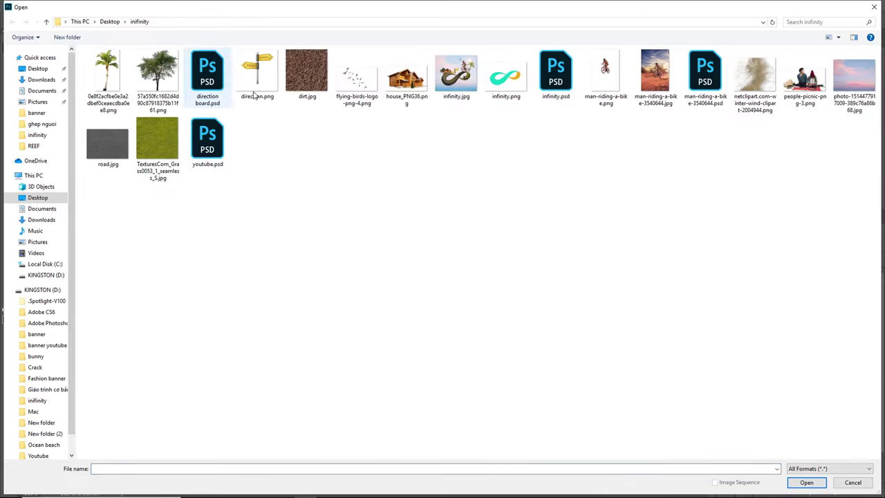
{"action": "double_click", "coordinate": [257, 76]}
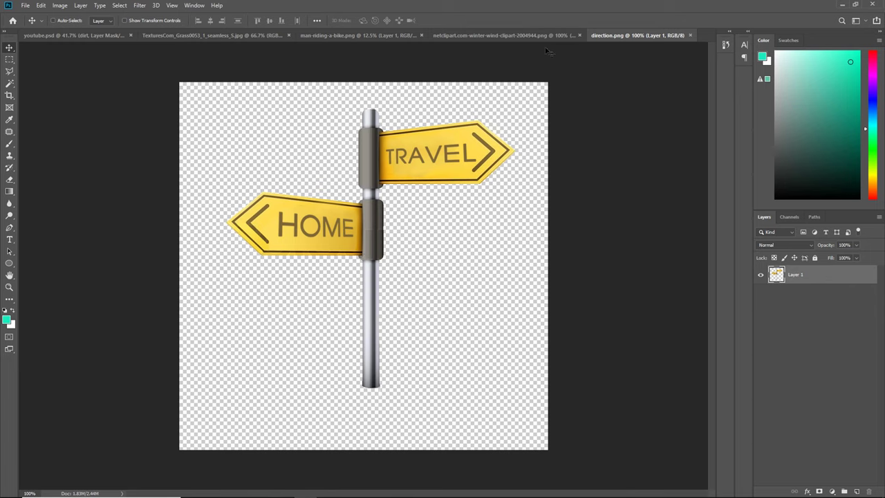
- Close the clipart, bike and grass documents and copy the signpost into youtube.psd
{"action": "left_click", "coordinate": [579, 35]}
{"action": "left_click", "coordinate": [411, 35]}
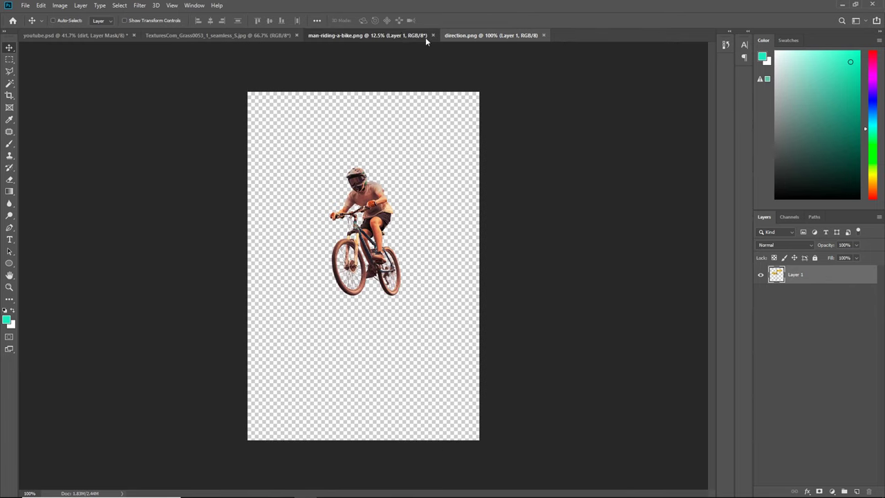
{"action": "left_click", "coordinate": [433, 35]}
{"action": "left_click", "coordinate": [255, 34]}
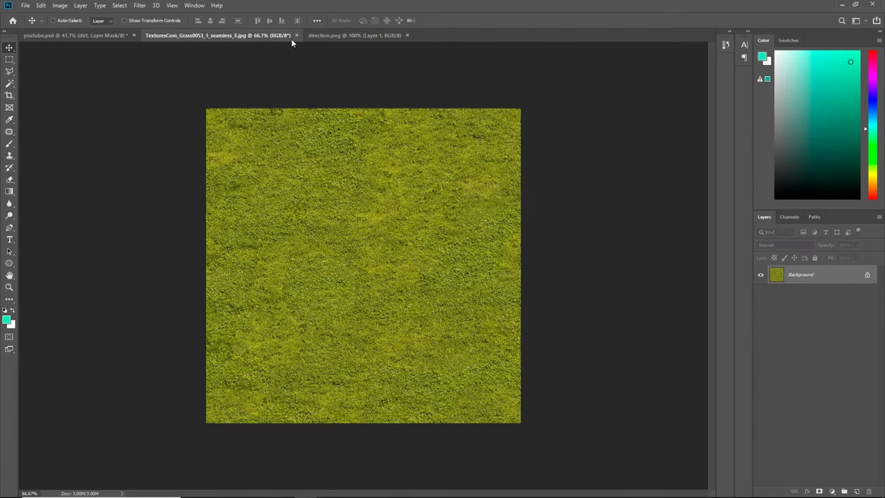
{"action": "left_click", "coordinate": [296, 33]}
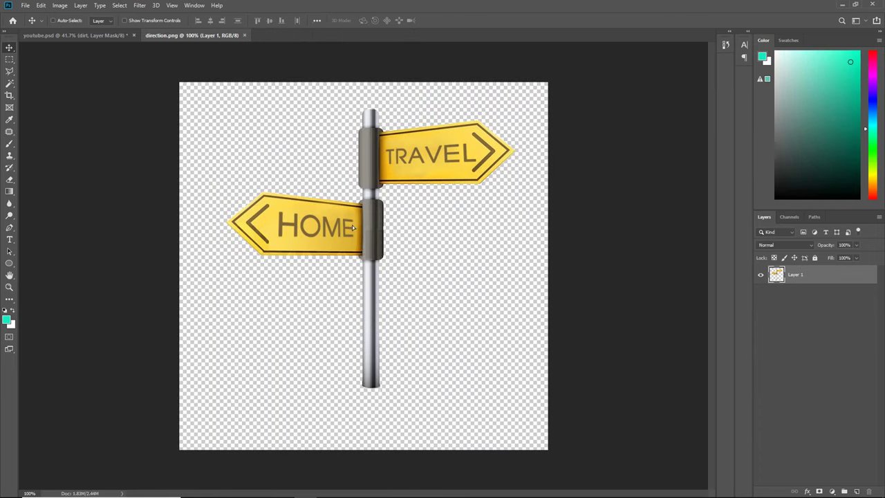
{"action": "mouse_move", "coordinate": [355, 232]}
{"action": "left_mouse_down"}
{"action": "mouse_move", "coordinate": [89, 35]}
{"action": "mouse_move", "coordinate": [349, 287]}
{"action": "left_mouse_up"}
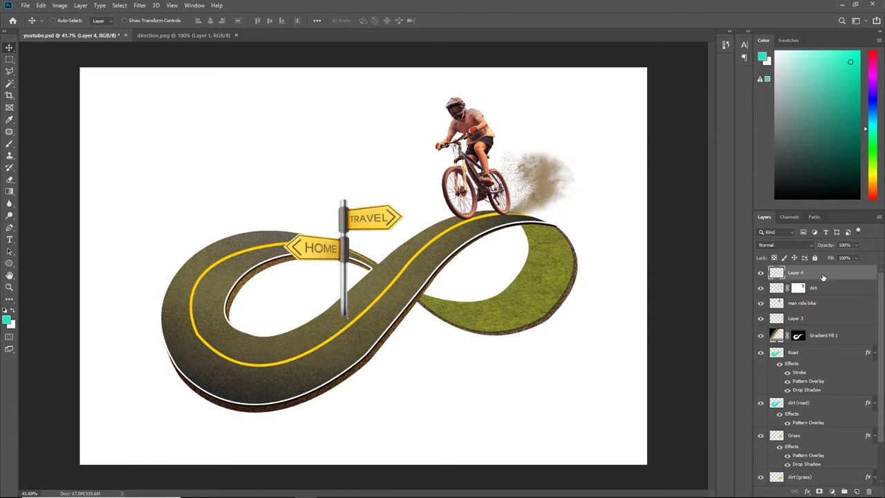
- Restack the signpost's Layer 4 so it sits just above Layer 3, under the cyclist
{"action": "left_click_drag", "start_coordinate": [823, 276], "coordinate": [813, 428]}
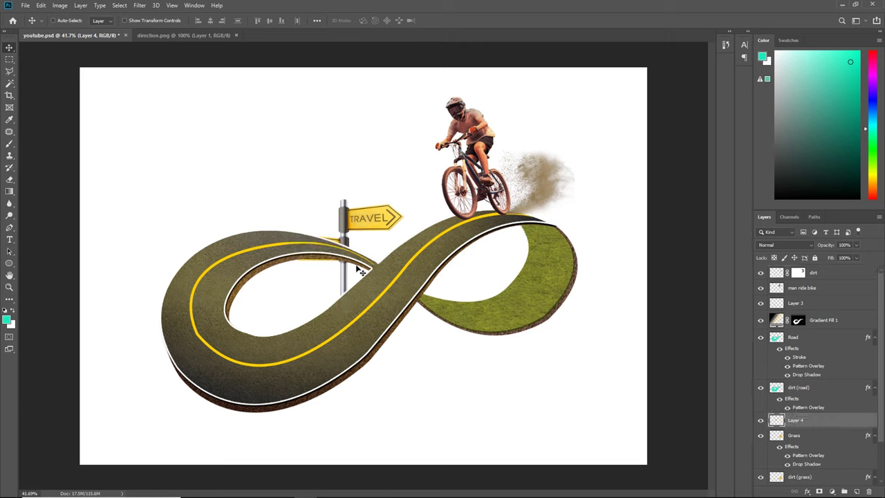
{"action": "left_click_drag", "start_coordinate": [342, 280], "coordinate": [350, 274]}
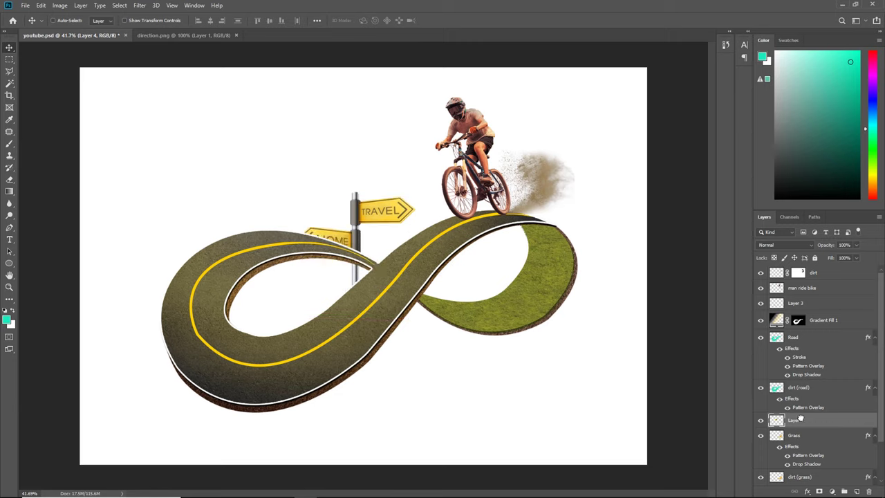
{"action": "left_click_drag", "start_coordinate": [799, 420], "coordinate": [795, 331]}
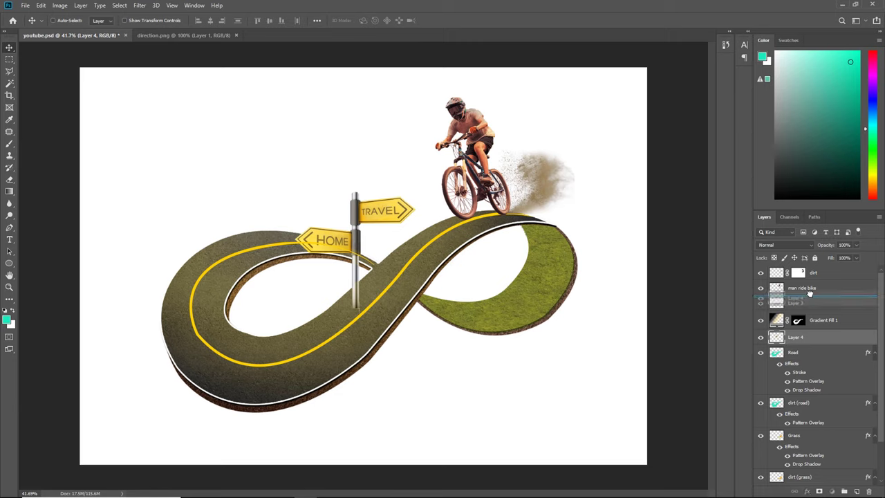
{"action": "left_click_drag", "start_coordinate": [803, 336], "coordinate": [798, 296]}
- Tilt the signpost about 7° at roughly 87% size and plant it near the road crossing
{"action": "left_click_drag", "start_coordinate": [350, 304], "coordinate": [339, 303]}
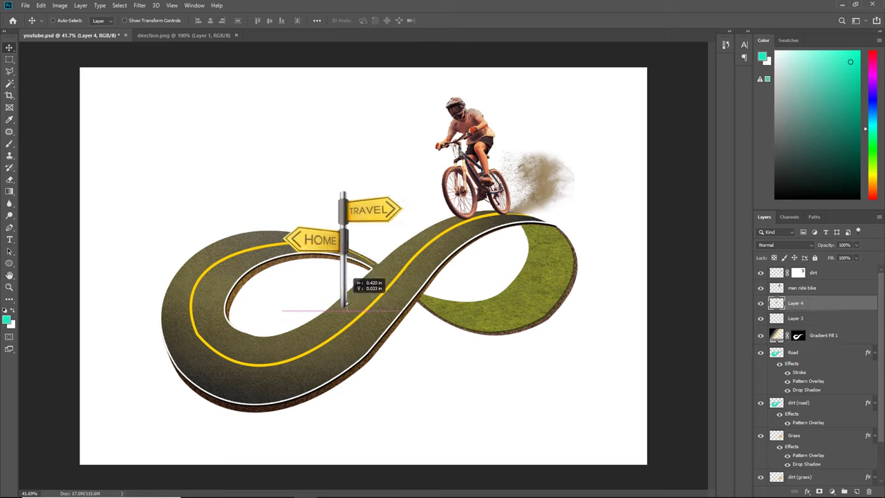
{"action": "key", "text": "ctrl+t"}
{"action": "mouse_move", "coordinate": [406, 326]}
{"action": "left_mouse_down"}
{"action": "mouse_move", "coordinate": [420, 304]}
{"action": "mouse_move", "coordinate": [355, 264]}
{"action": "mouse_move", "coordinate": [373, 270]}
{"action": "mouse_move", "coordinate": [385, 260]}
{"action": "left_mouse_up"}
{"action": "mouse_move", "coordinate": [401, 180]}
{"action": "left_mouse_down"}
{"action": "mouse_move", "coordinate": [407, 185]}
{"action": "mouse_move", "coordinate": [412, 173]}
{"action": "left_mouse_up"}
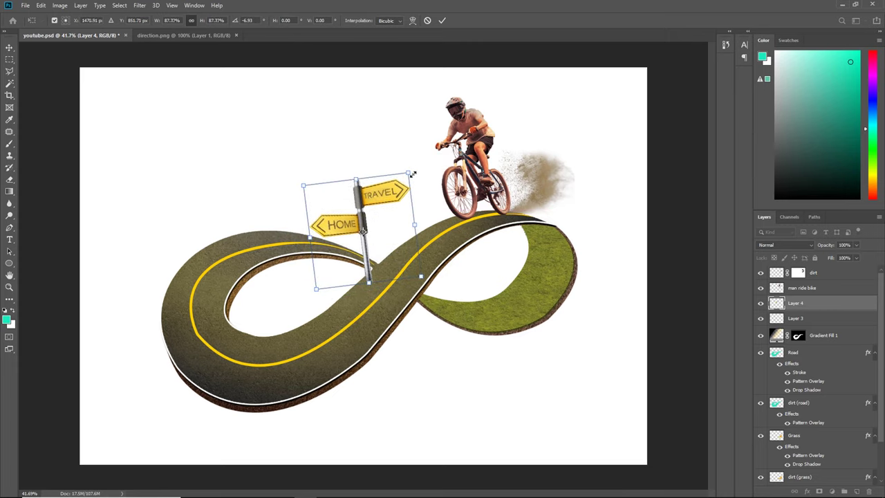
{"action": "key", "text": "Return"}
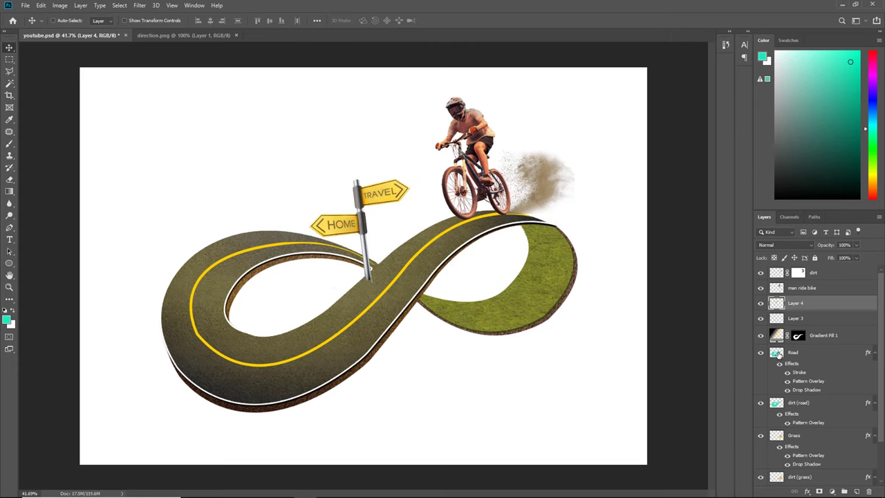
- Load the Road layer's pixels as a selection and add an inverted mask to the signpost layer
{"action": "right_click", "coordinate": [774, 354]}
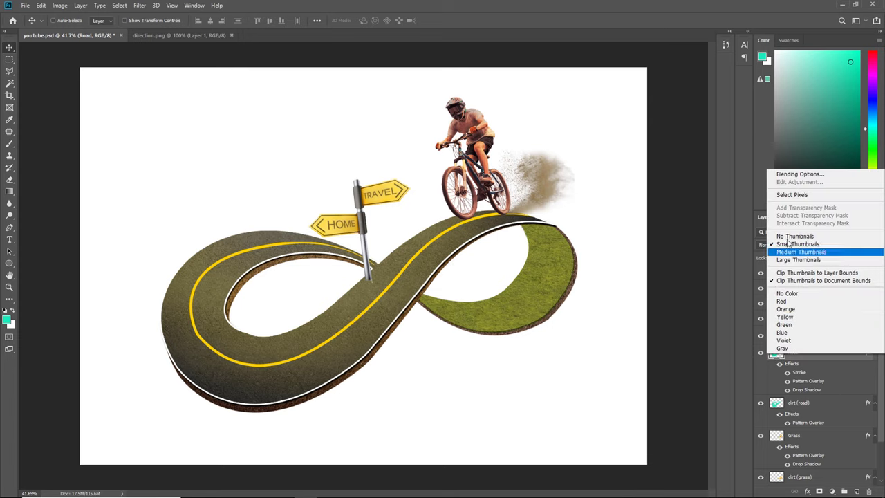
{"action": "left_click", "coordinate": [799, 196]}
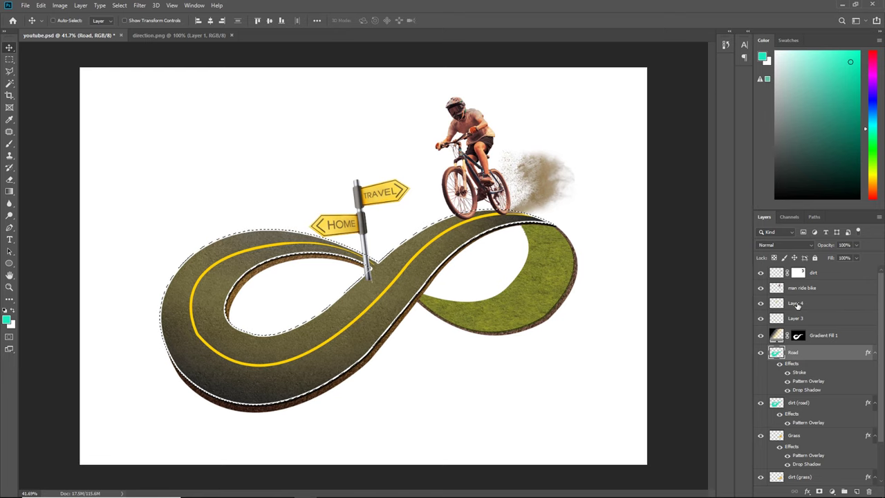
{"action": "left_click", "coordinate": [769, 321]}
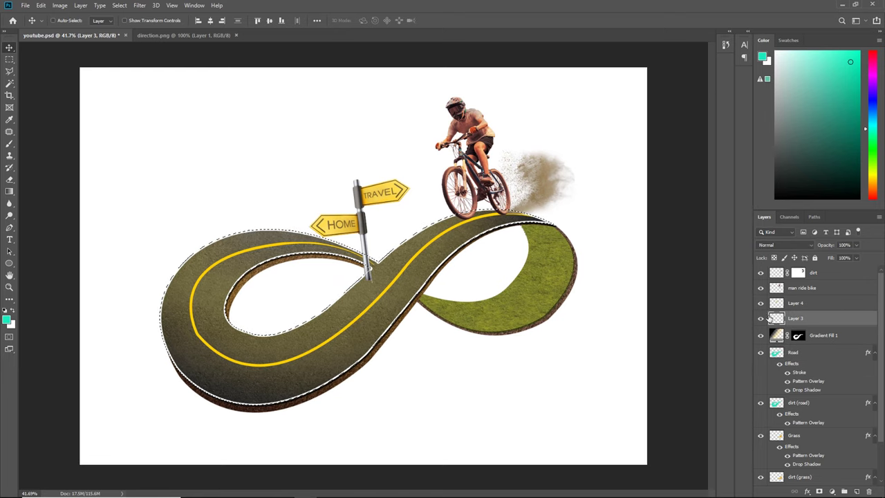
{"action": "left_click", "coordinate": [760, 303]}
{"action": "left_click", "coordinate": [796, 304]}
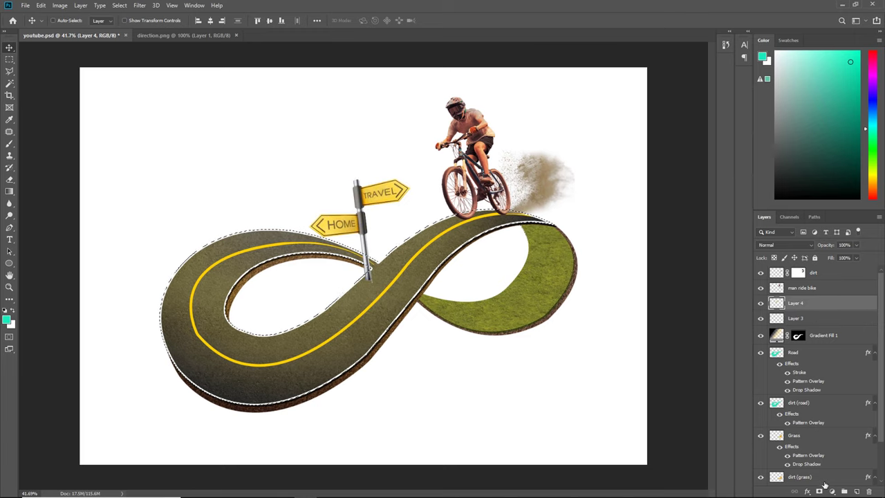
{"action": "left_click", "coordinate": [820, 491]}
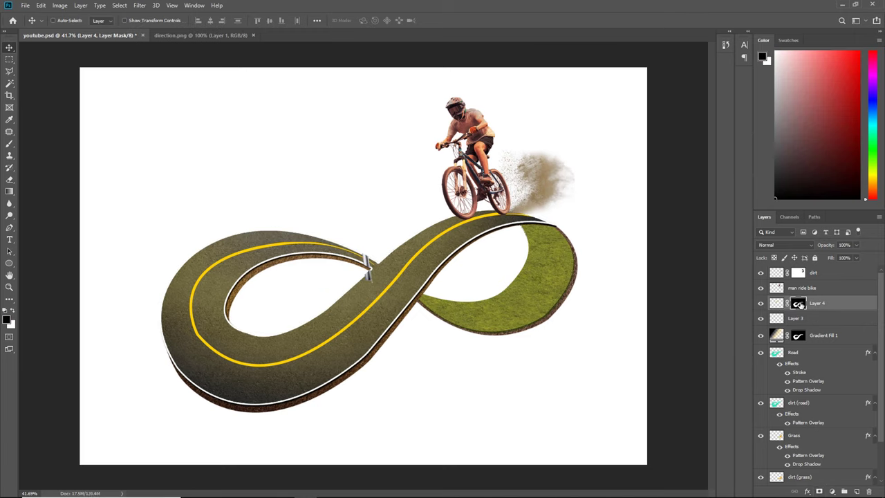
{"action": "key", "text": "ctrl+i"}
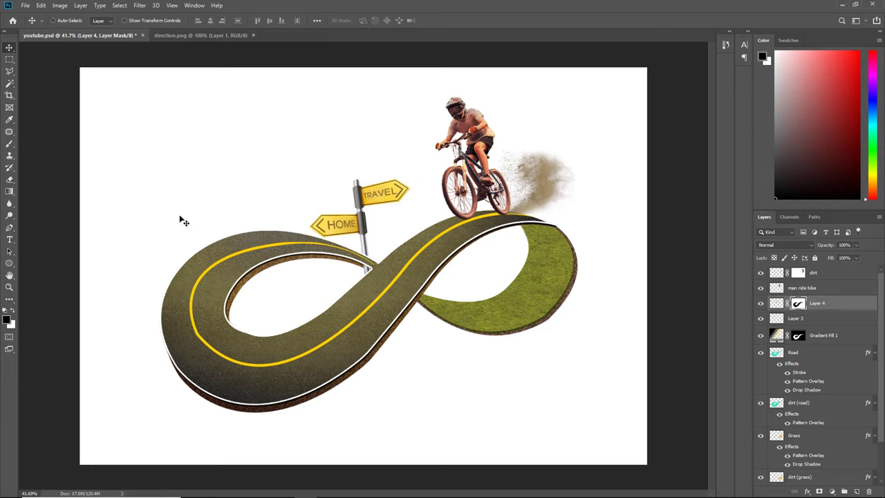
- Paint the signpost's mask with a 40 px white brush so the pole base blends into the road
{"action": "key", "text": "b"}
{"action": "right_click", "coordinate": [357, 250]}
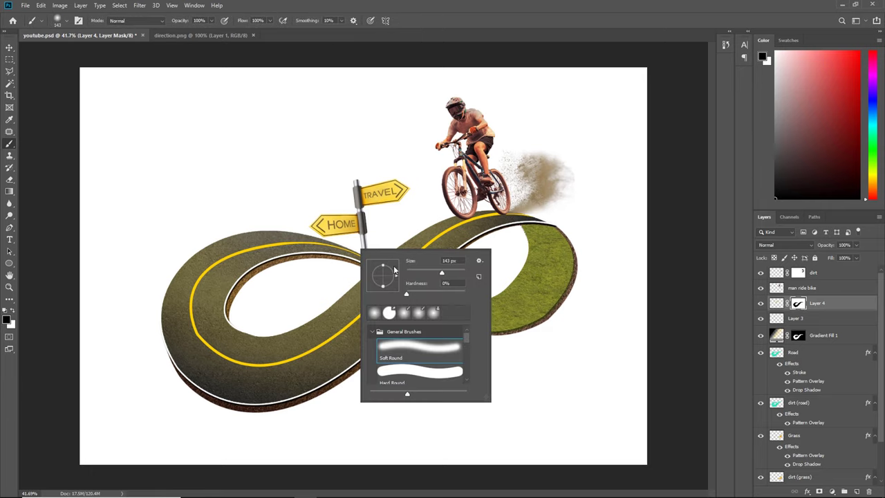
{"action": "left_click_drag", "start_coordinate": [442, 272], "coordinate": [417, 273]}
{"action": "left_click", "coordinate": [11, 312]}
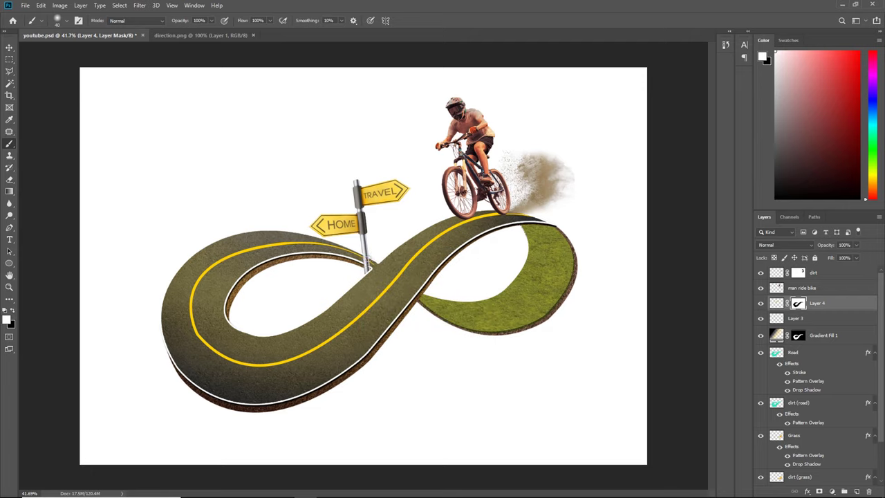
{"action": "left_click", "coordinate": [10, 47]}
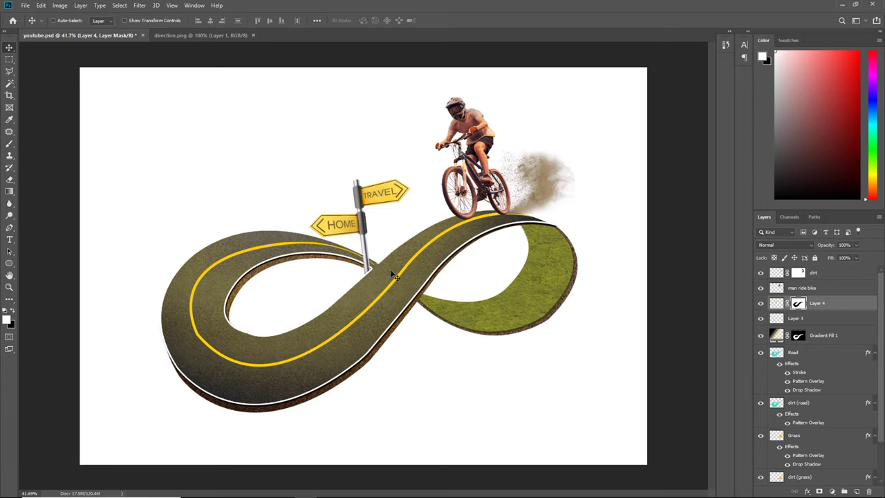
{"action": "scroll", "coordinate": [382, 272], "scroll_direction": "up", "scroll_amount": 2}
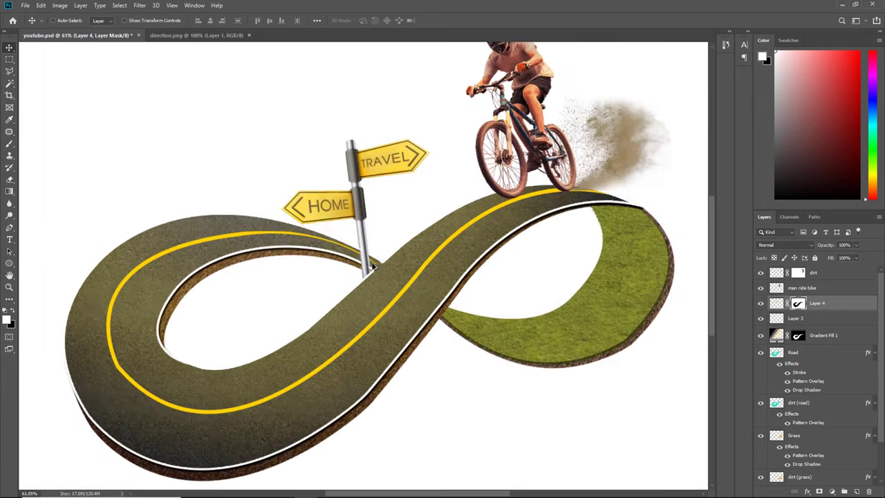
{"action": "scroll", "coordinate": [382, 272], "scroll_direction": "up", "scroll_amount": 2}
{"action": "scroll", "coordinate": [383, 271], "scroll_direction": "down", "scroll_amount": 1}
{"action": "scroll", "coordinate": [386, 271], "scroll_direction": "up", "scroll_amount": 1}
{"action": "scroll", "coordinate": [385, 271], "scroll_direction": "down", "scroll_amount": 5}
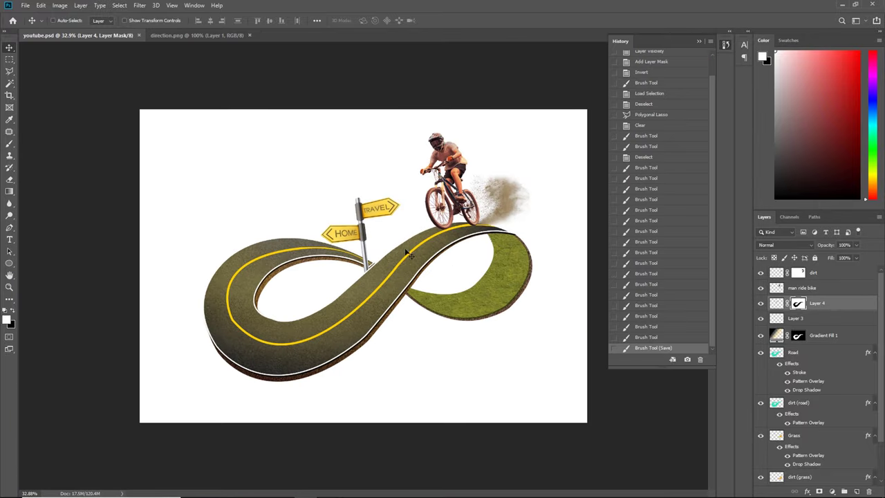
- Rename the signpost layer to 'board direction'
{"action": "right_click", "coordinate": [387, 206]}
{"action": "left_click", "coordinate": [400, 208]}
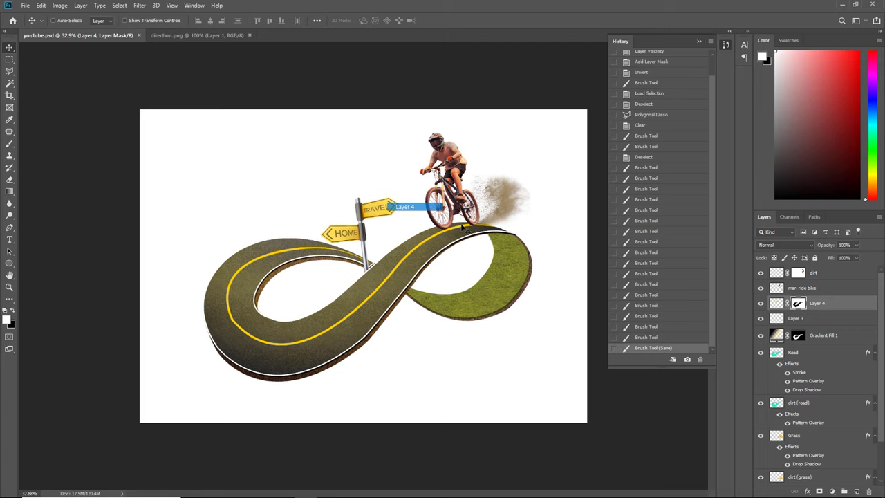
{"action": "double_click", "coordinate": [816, 304]}
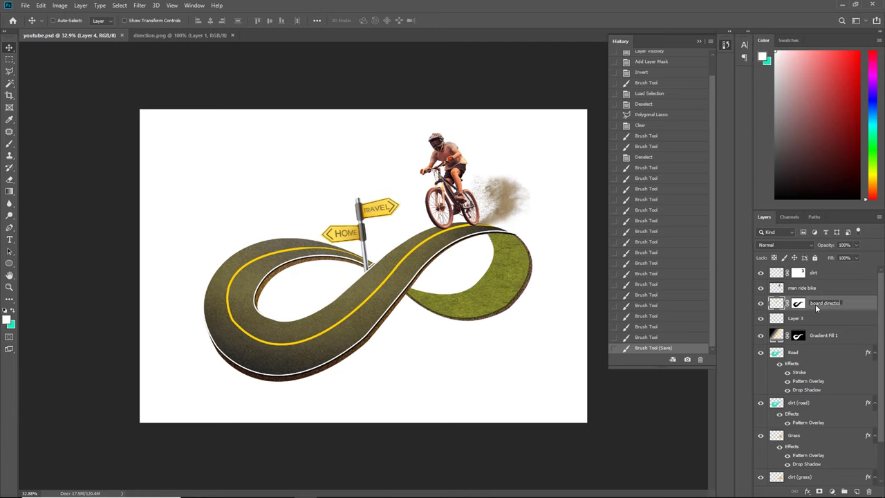
{"action": "type", "text": "board direction"}
{"action": "key", "text": "Return"}
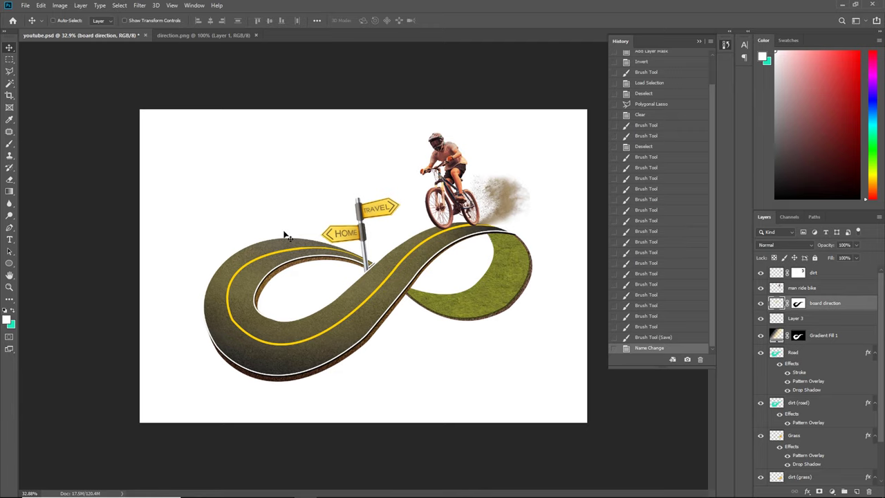
- Close direction.png and bring house_PNG36.png into youtube.psd beneath the dirt (road) layer
{"action": "left_click", "coordinate": [259, 32]}
{"action": "left_click", "coordinate": [26, 5]}
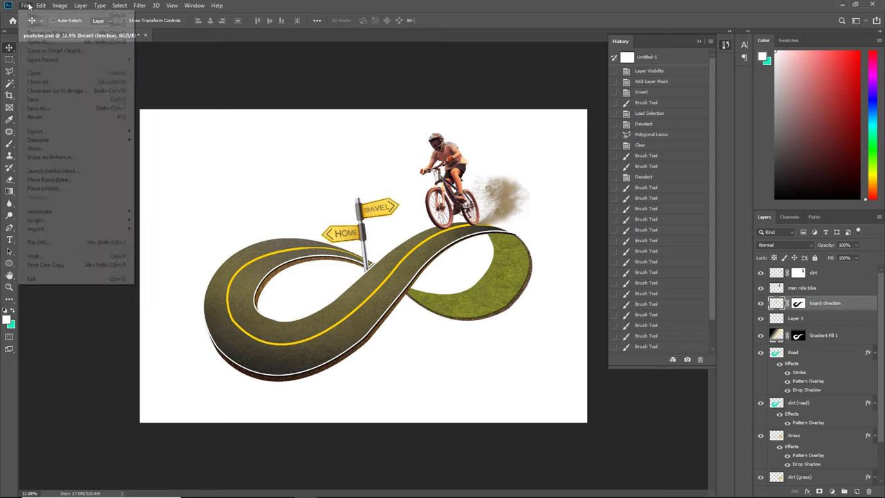
{"action": "left_click", "coordinate": [42, 28]}
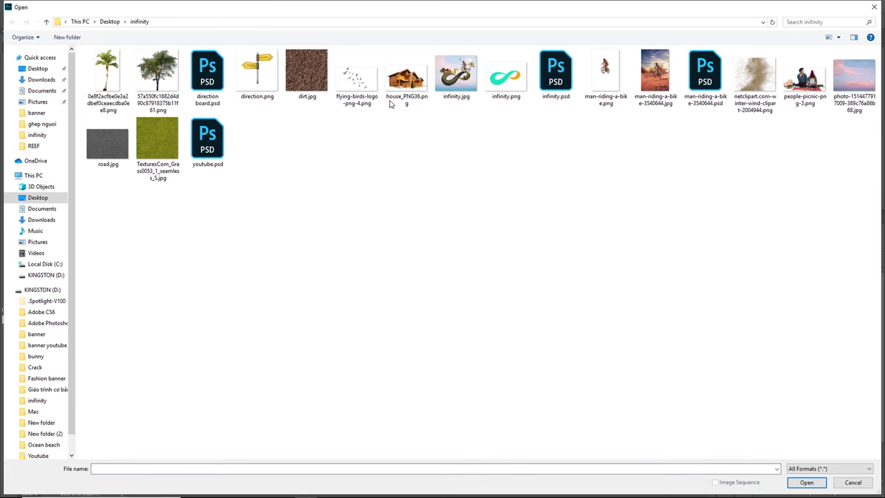
{"action": "double_click", "coordinate": [408, 74]}
{"action": "mouse_move", "coordinate": [387, 295]}
{"action": "left_mouse_down"}
{"action": "mouse_move", "coordinate": [273, 238]}
{"action": "mouse_move", "coordinate": [300, 228]}
{"action": "left_mouse_up"}
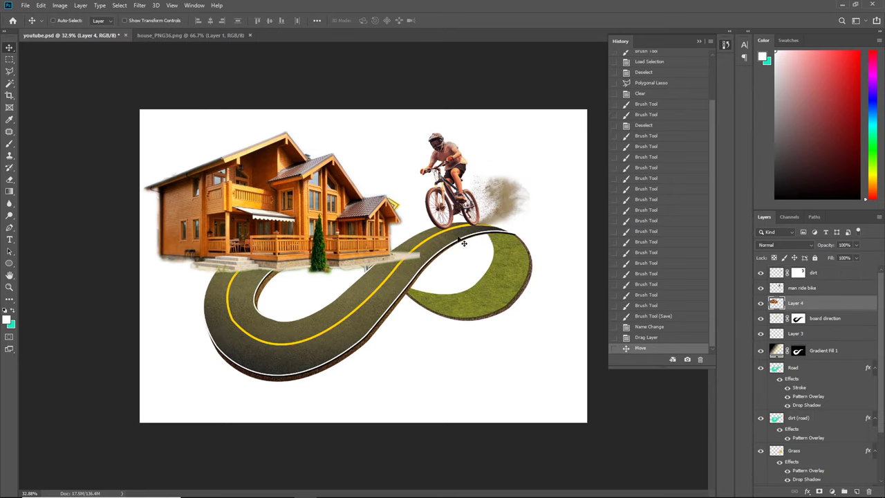
{"action": "left_click_drag", "start_coordinate": [824, 305], "coordinate": [823, 358]}
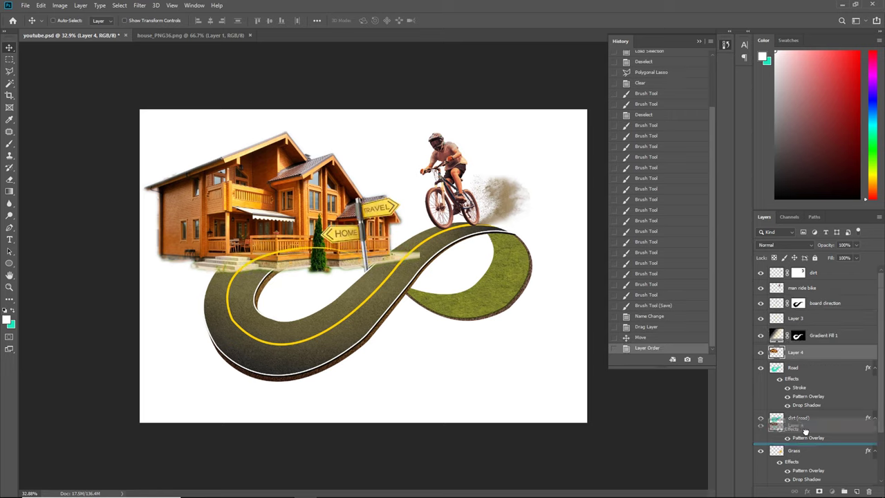
{"action": "left_click_drag", "start_coordinate": [810, 368], "coordinate": [810, 444]}
- Resize the house with Free Transform and apply the new size
{"action": "key", "text": "ctrl+t"}
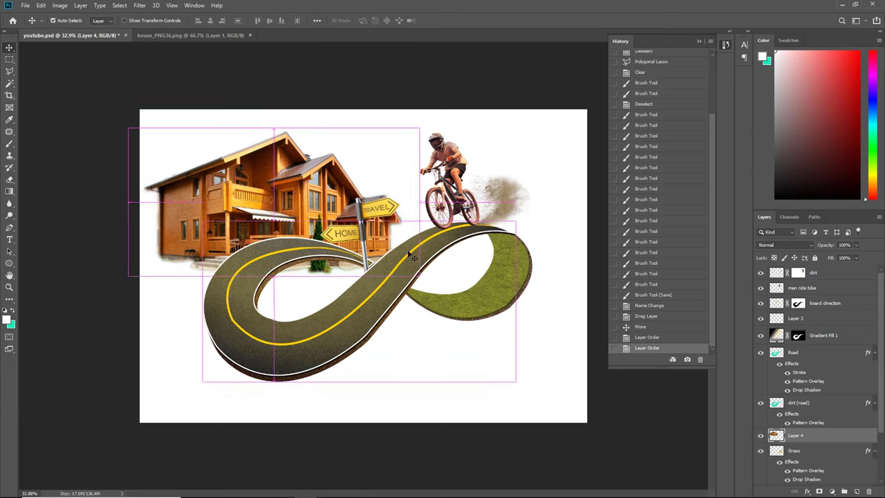
{"action": "mouse_move", "coordinate": [419, 275]}
{"action": "left_mouse_down"}
{"action": "mouse_move", "coordinate": [384, 228]}
{"action": "mouse_move", "coordinate": [241, 185]}
{"action": "mouse_move", "coordinate": [295, 242]}
{"action": "mouse_move", "coordinate": [329, 241]}
{"action": "left_mouse_up"}
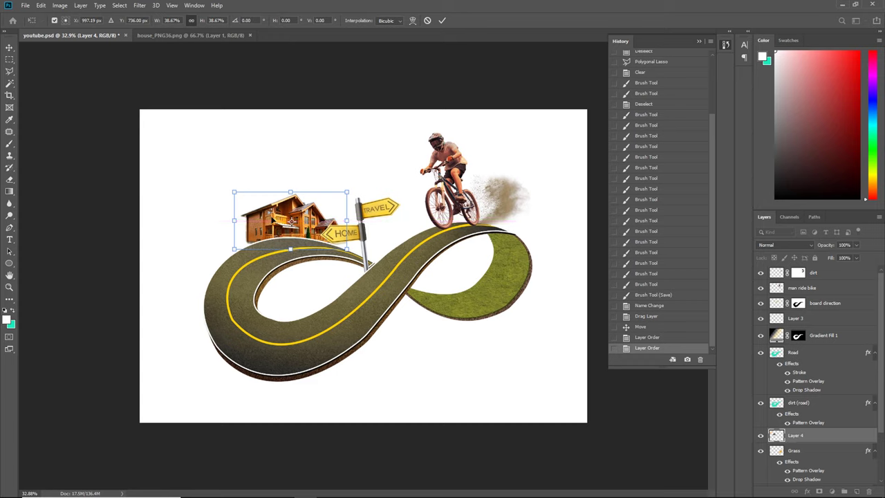
{"action": "left_click_drag", "start_coordinate": [234, 191], "coordinate": [211, 172]}
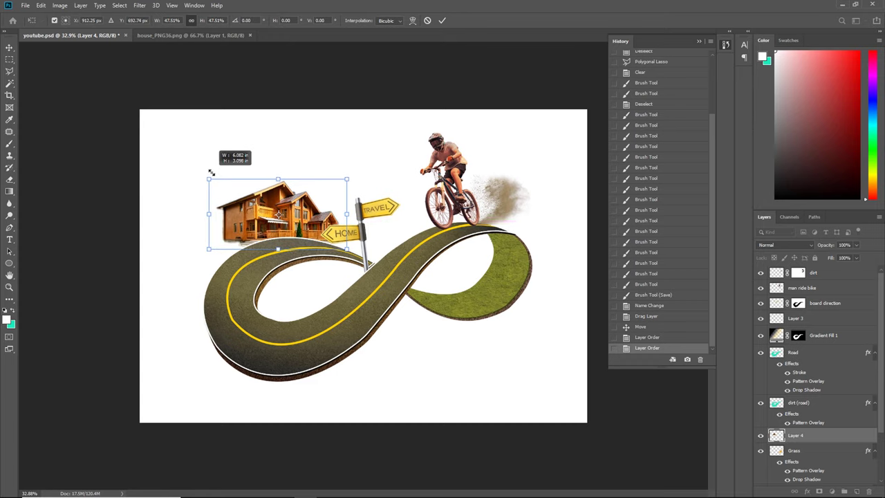
{"action": "key", "text": "Return"}
- Warp the house so its edges bend onto the road's top-left curve
{"action": "key", "text": "ctrl+t"}
{"action": "right_click", "coordinate": [262, 246]}
{"action": "left_click", "coordinate": [290, 303]}
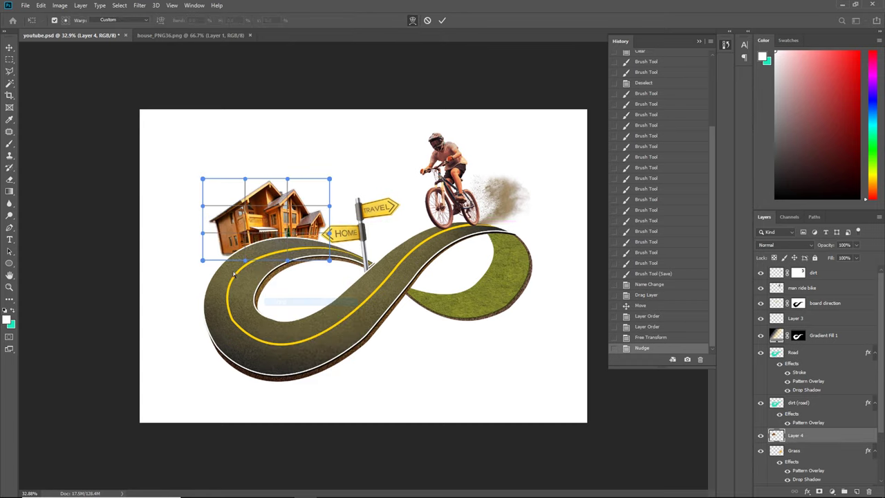
{"action": "left_click_drag", "start_coordinate": [202, 260], "coordinate": [205, 273]}
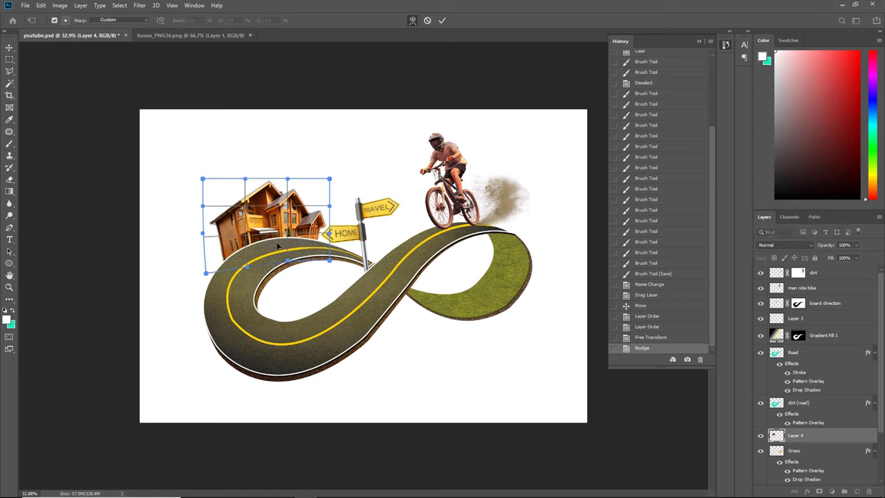
{"action": "mouse_move", "coordinate": [316, 236]}
{"action": "left_mouse_down"}
{"action": "mouse_move", "coordinate": [330, 234]}
{"action": "mouse_move", "coordinate": [316, 240]}
{"action": "left_mouse_up"}
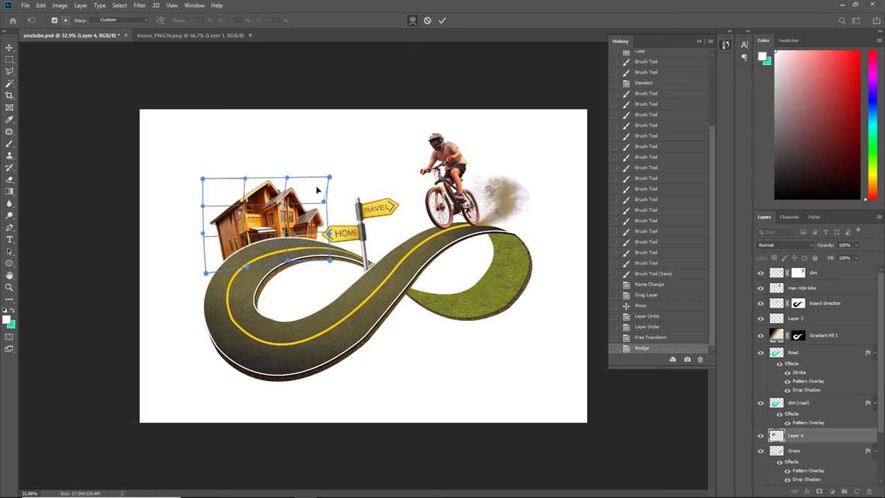
{"action": "left_click_drag", "start_coordinate": [329, 179], "coordinate": [315, 181]}
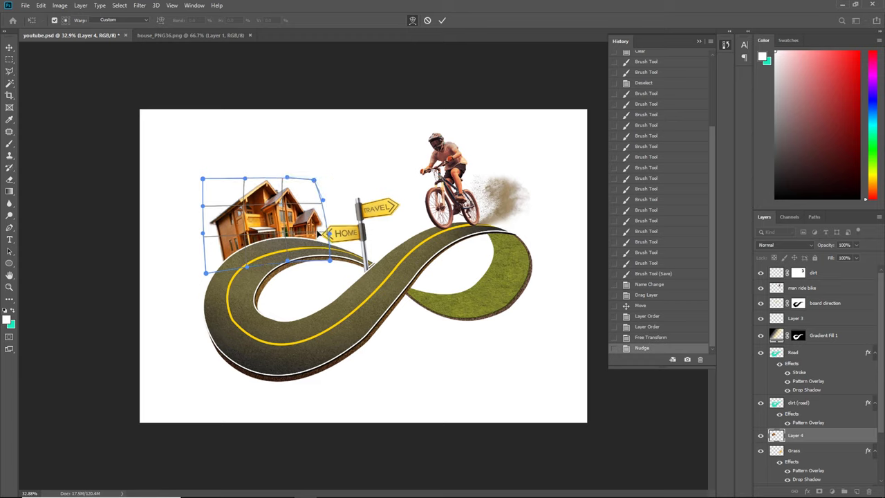
{"action": "left_click_drag", "start_coordinate": [317, 244], "coordinate": [317, 243]}
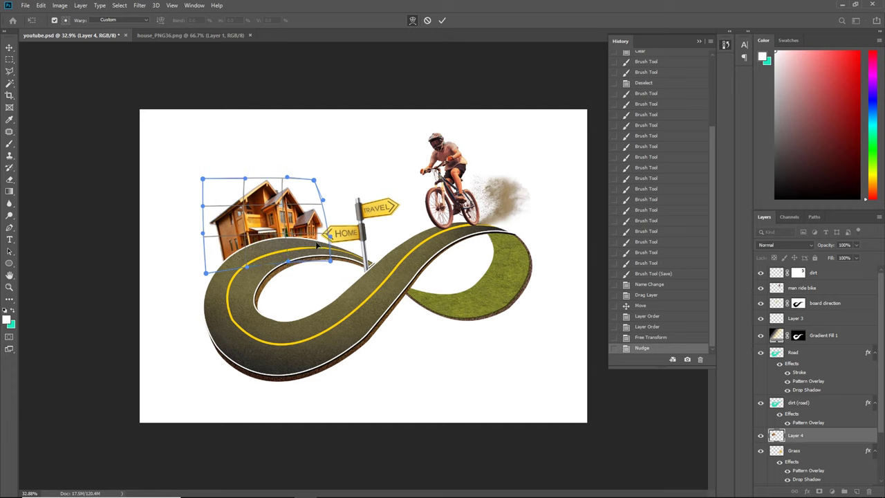
{"action": "key", "text": "Return"}
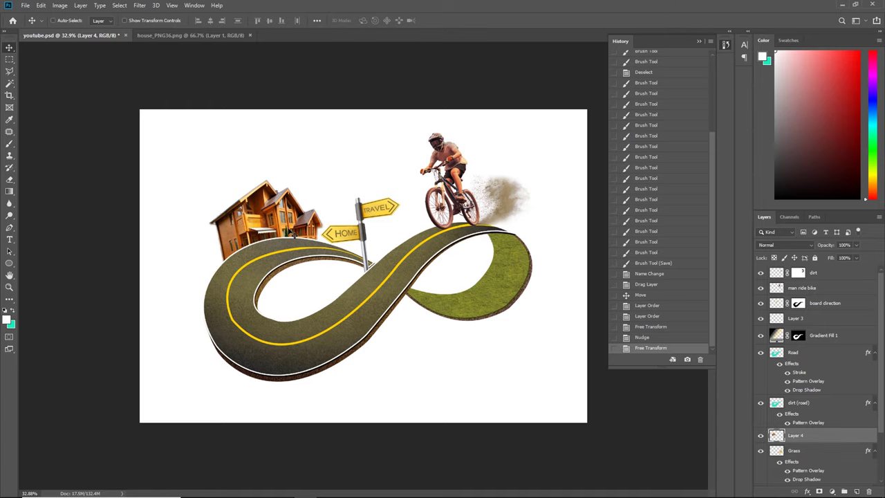
- Bring the leafy tree image into youtube.psd and place its layer beneath the house
{"action": "left_click", "coordinate": [25, 6]}
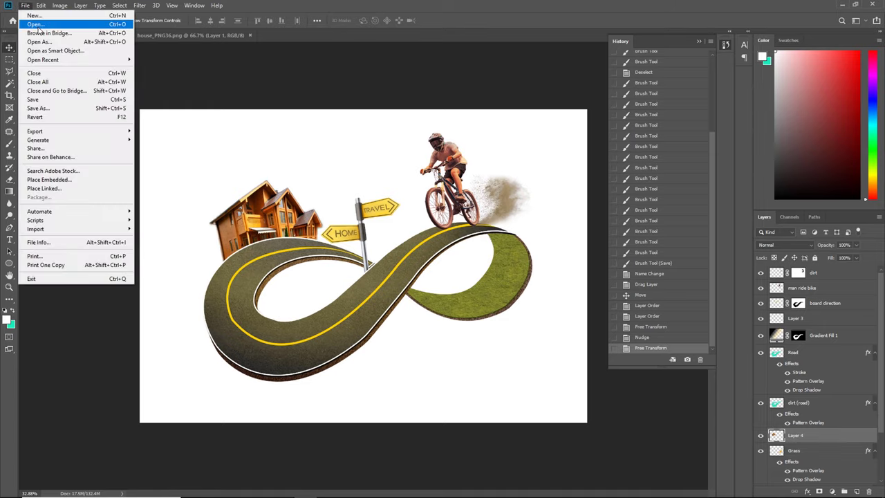
{"action": "left_click", "coordinate": [32, 26]}
{"action": "double_click", "coordinate": [158, 72]}
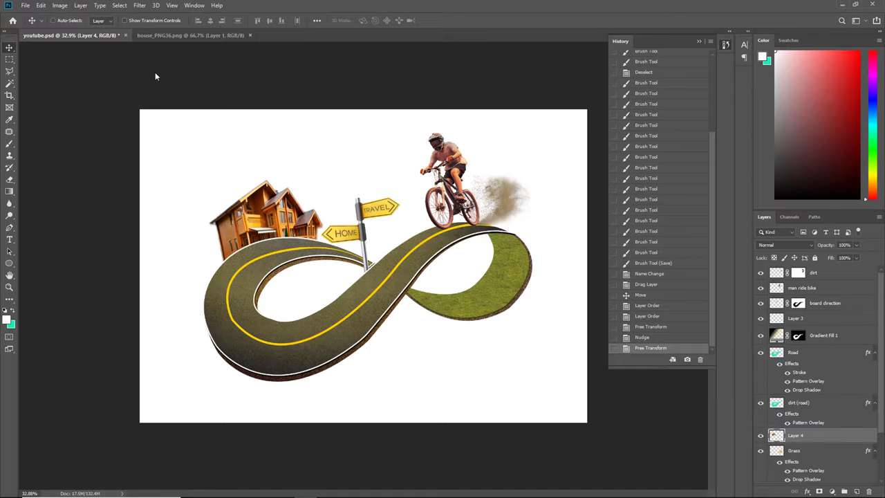
{"action": "mouse_move", "coordinate": [329, 218]}
{"action": "left_mouse_down"}
{"action": "mouse_move", "coordinate": [316, 197]}
{"action": "mouse_move", "coordinate": [262, 255]}
{"action": "mouse_move", "coordinate": [230, 229]}
{"action": "left_mouse_up"}
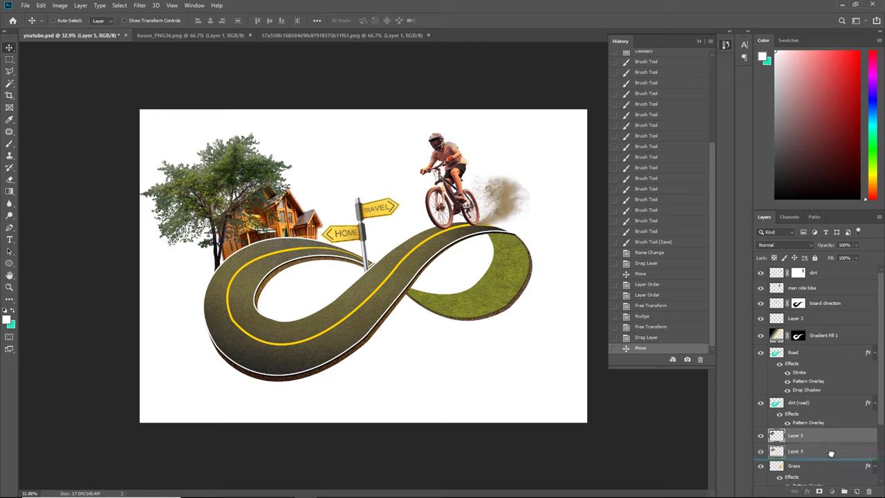
{"action": "left_click_drag", "start_coordinate": [832, 439], "coordinate": [831, 454]}
- Shrink and slightly rotate the tree, tucking it beside the house's left side
{"action": "key", "text": "ctrl+t"}
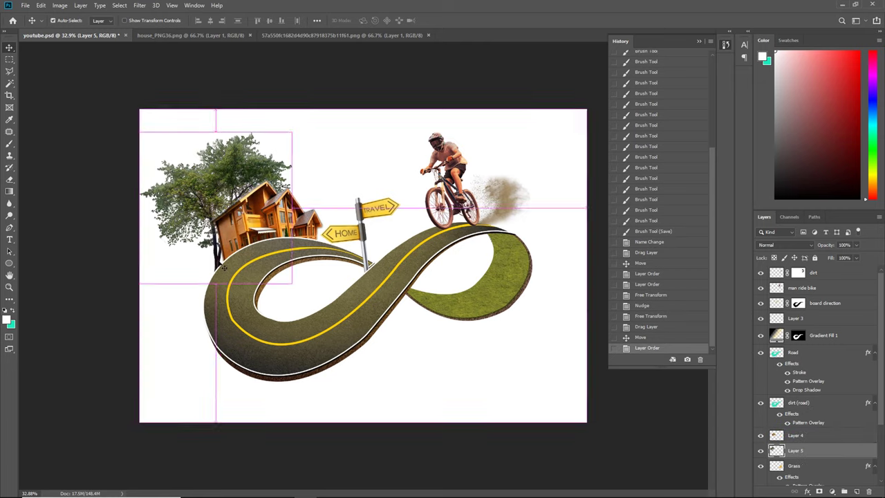
{"action": "left_click_drag", "start_coordinate": [289, 129], "coordinate": [247, 174]}
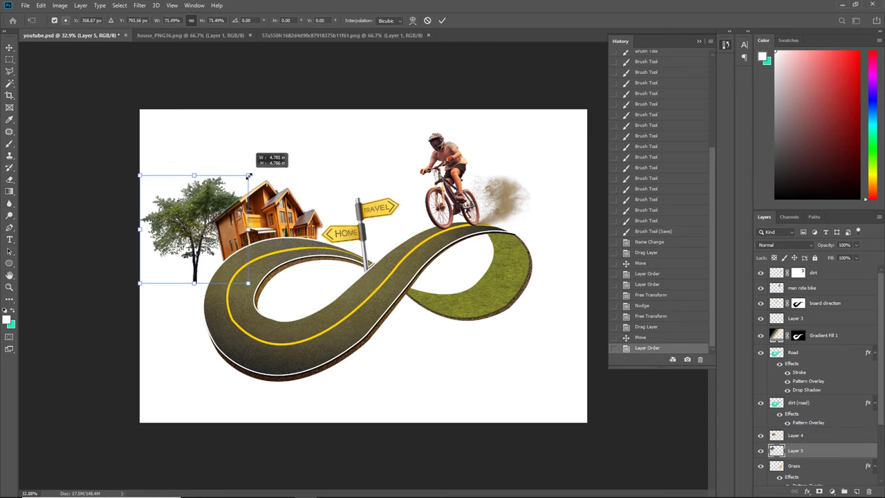
{"action": "left_click_drag", "start_coordinate": [271, 305], "coordinate": [298, 265]}
{"action": "key", "text": "Return"}
{"action": "key", "text": "ctrl+t"}
{"action": "left_click_drag", "start_coordinate": [147, 163], "coordinate": [175, 194]}
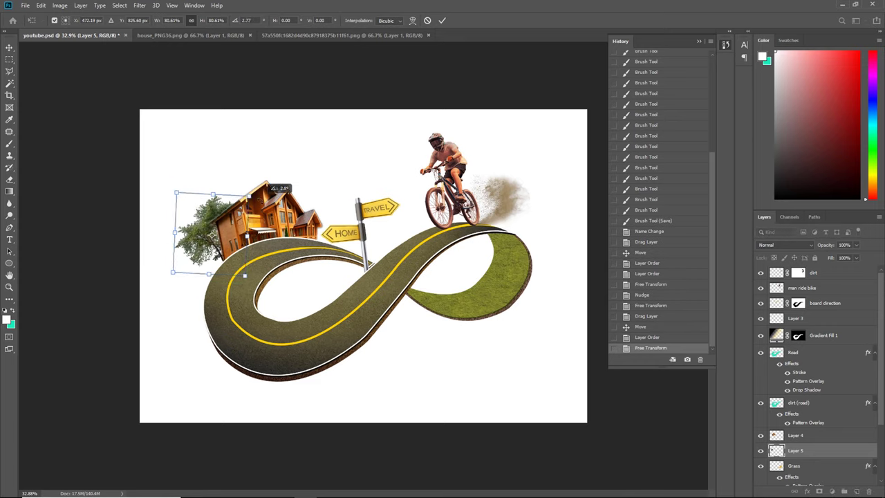
{"action": "mouse_move", "coordinate": [256, 194]}
{"action": "left_mouse_down"}
{"action": "mouse_move", "coordinate": [261, 202]}
{"action": "mouse_move", "coordinate": [235, 218]}
{"action": "left_mouse_up"}
{"action": "mouse_move", "coordinate": [216, 226]}
{"action": "left_mouse_down"}
{"action": "mouse_move", "coordinate": [228, 200]}
{"action": "mouse_move", "coordinate": [230, 206]}
{"action": "left_mouse_up"}
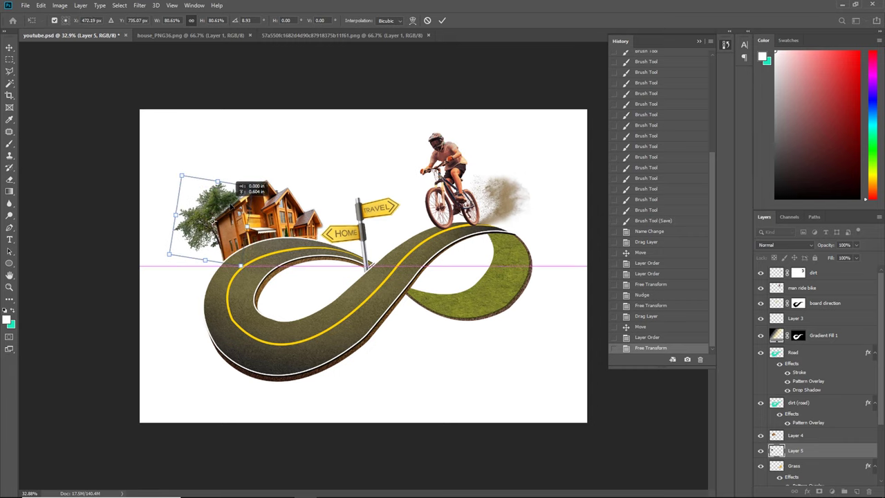
{"action": "key", "text": "Return"}
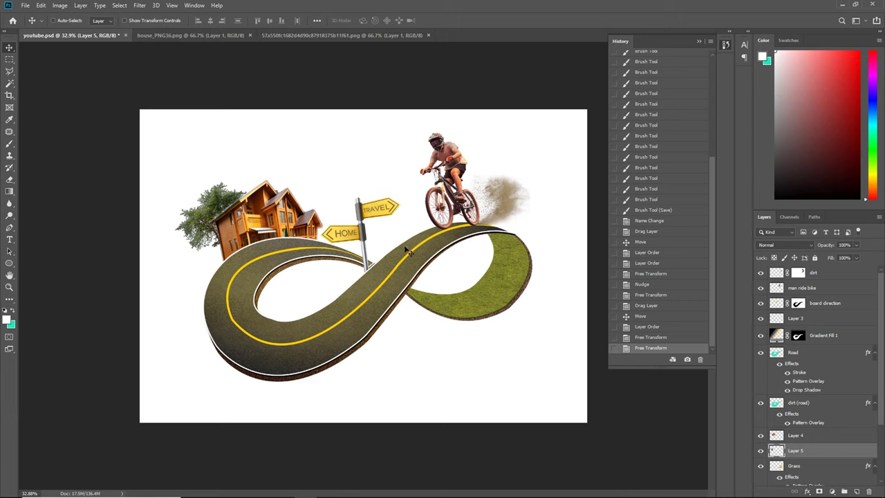
- Bring the palm tree image into youtube.psd and move Layer 6 below dirt (grass)
{"action": "left_click", "coordinate": [27, 6]}
{"action": "left_click", "coordinate": [33, 24]}
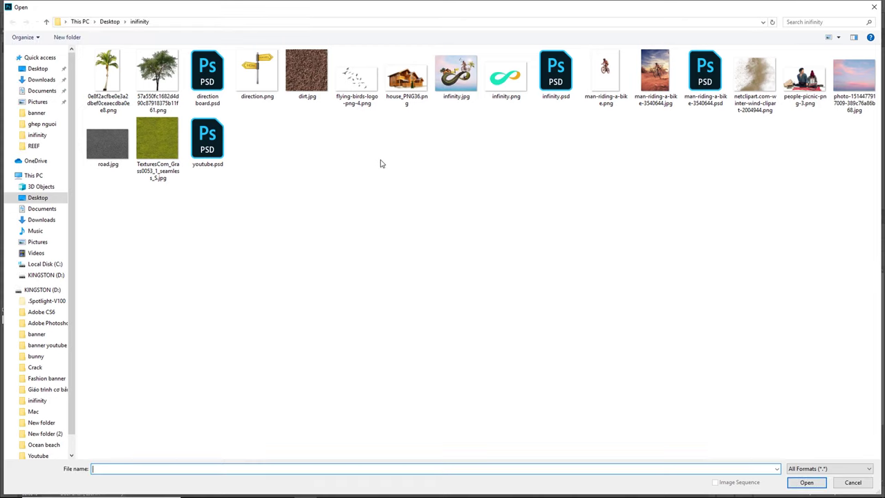
{"action": "key", "text": "Escape"}
{"action": "mouse_move", "coordinate": [364, 265]}
{"action": "left_mouse_down"}
{"action": "mouse_move", "coordinate": [92, 36]}
{"action": "mouse_move", "coordinate": [524, 198]}
{"action": "left_mouse_up"}
{"action": "scroll", "coordinate": [806, 441], "scroll_direction": "down", "scroll_amount": 2}
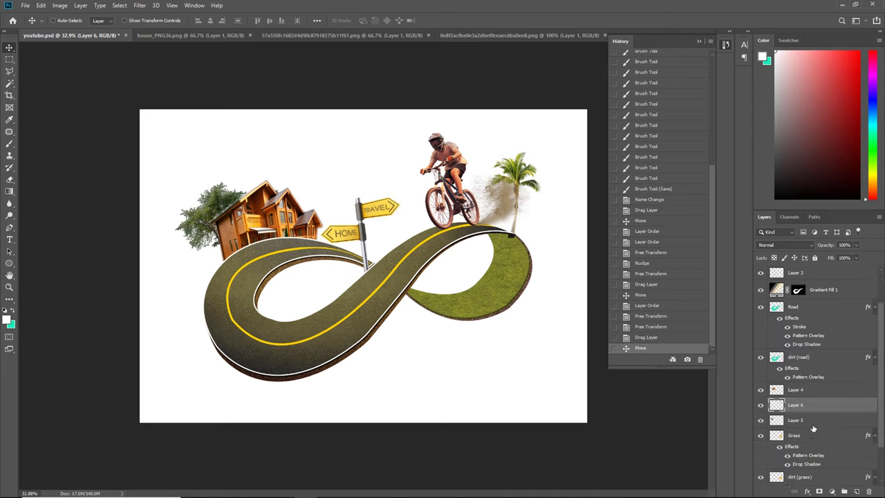
{"action": "scroll", "coordinate": [813, 429], "scroll_direction": "down", "scroll_amount": 2}
{"action": "left_click_drag", "start_coordinate": [817, 364], "coordinate": [806, 454]}
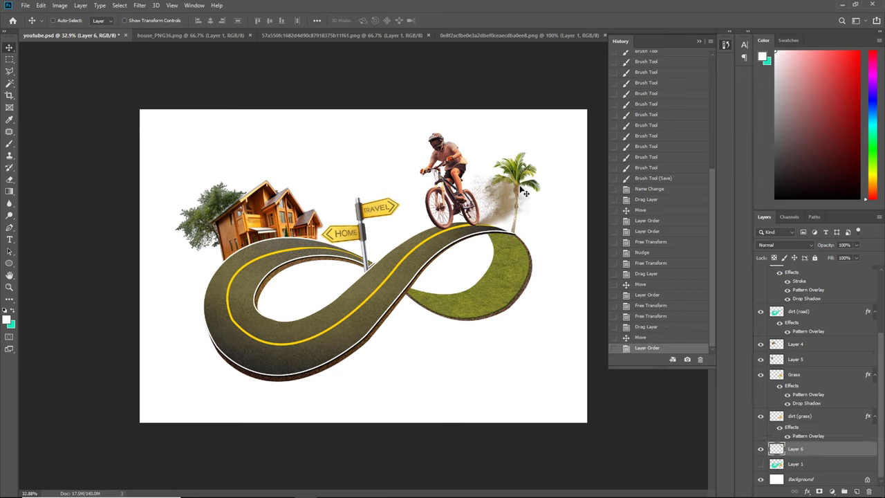
- Scale the palm to about 133%, tilt it 8°, and position it behind the dust cloud
{"action": "key", "text": "ctrl+t"}
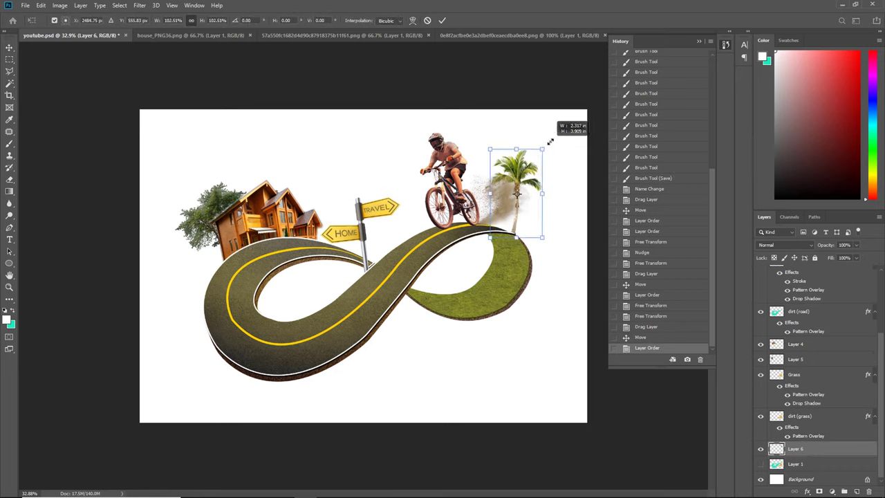
{"action": "left_click_drag", "start_coordinate": [541, 150], "coordinate": [563, 122]}
{"action": "left_click_drag", "start_coordinate": [569, 247], "coordinate": [557, 258]}
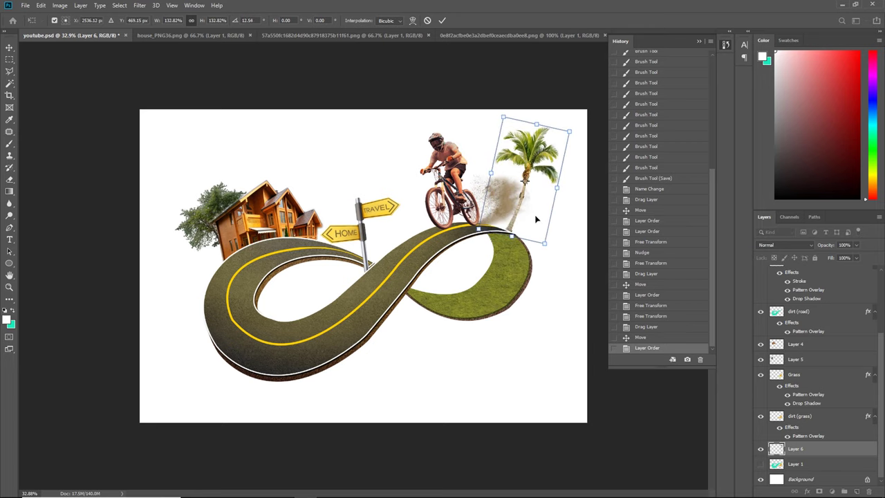
{"action": "left_click_drag", "start_coordinate": [529, 210], "coordinate": [525, 214]}
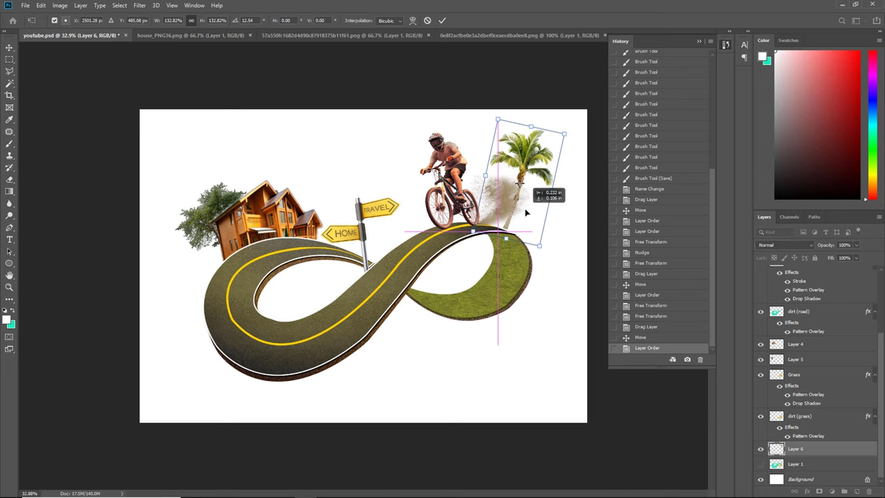
{"action": "left_click_drag", "start_coordinate": [479, 123], "coordinate": [473, 129]}
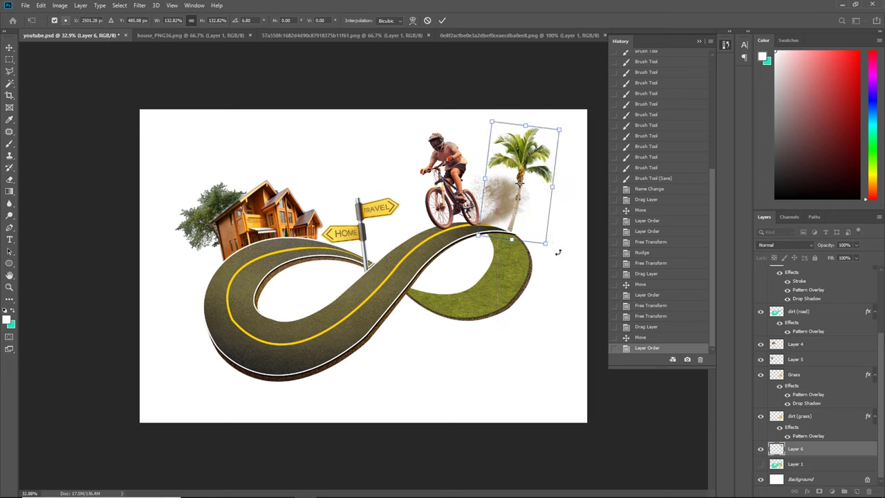
{"action": "left_click_drag", "start_coordinate": [557, 252], "coordinate": [558, 255]}
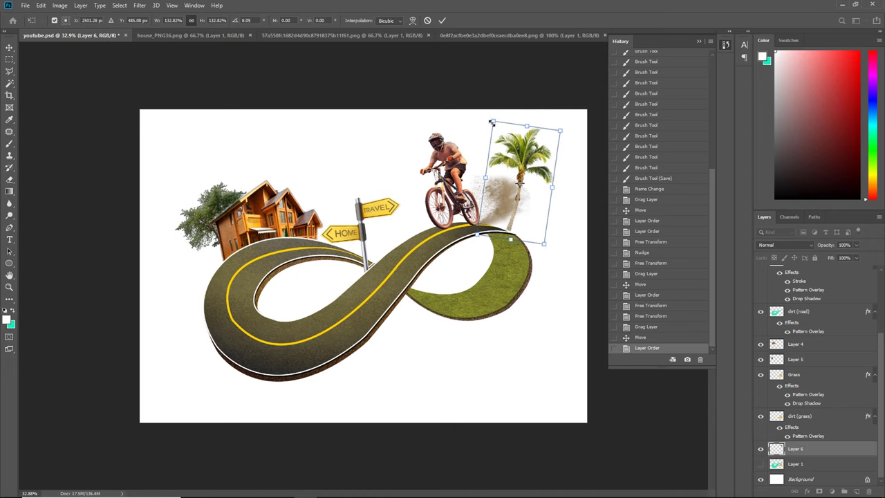
{"action": "key", "text": "Return"}
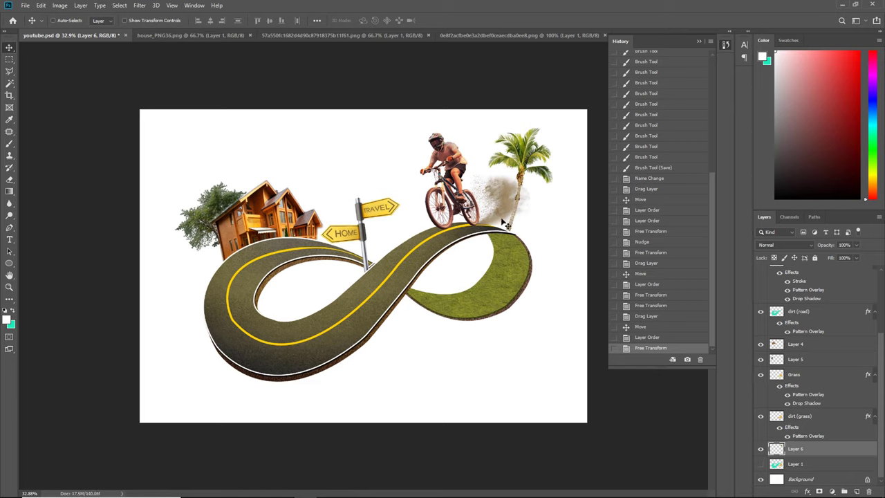
{"action": "left_click_drag", "start_coordinate": [505, 224], "coordinate": [508, 230]}
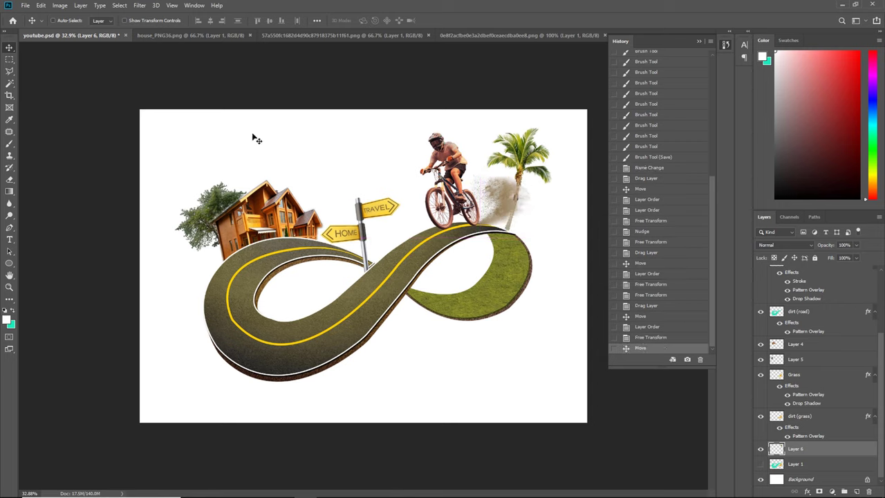
- Bring the flying birds image into the youtube.psd composition
{"action": "left_click", "coordinate": [26, 6]}
{"action": "left_click", "coordinate": [40, 28]}
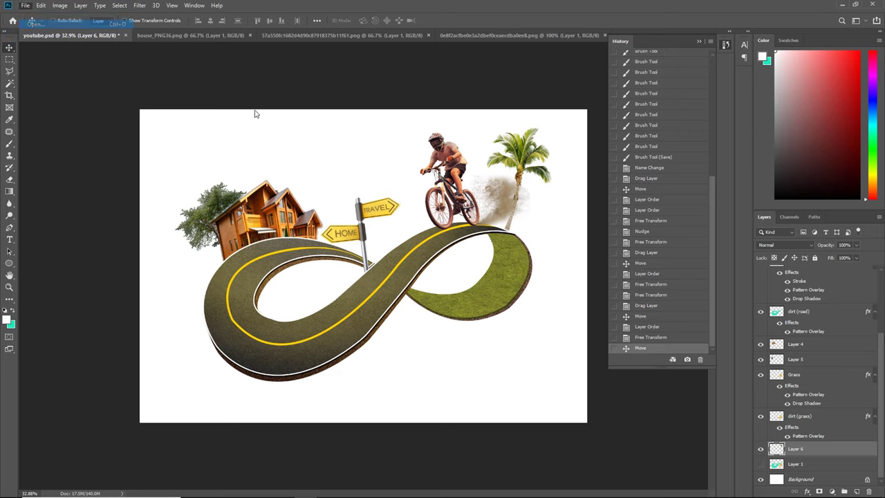
{"action": "double_click", "coordinate": [355, 93]}
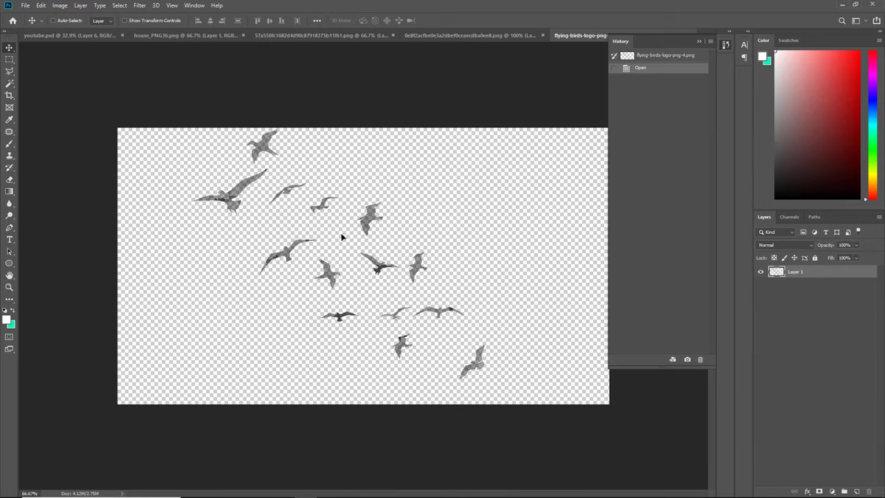
{"action": "mouse_move", "coordinate": [344, 235]}
{"action": "left_mouse_down"}
{"action": "mouse_move", "coordinate": [104, 45]}
{"action": "mouse_move", "coordinate": [463, 190]}
{"action": "mouse_move", "coordinate": [469, 179]}
{"action": "left_mouse_up"}
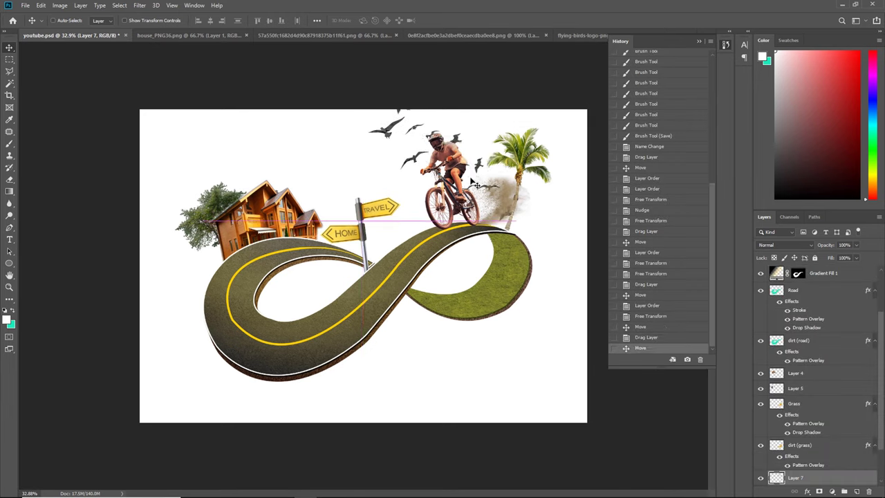
- Shrink the birds and spread them around the cyclist's head toward the palm tree
{"action": "key", "text": "ctrl+t"}
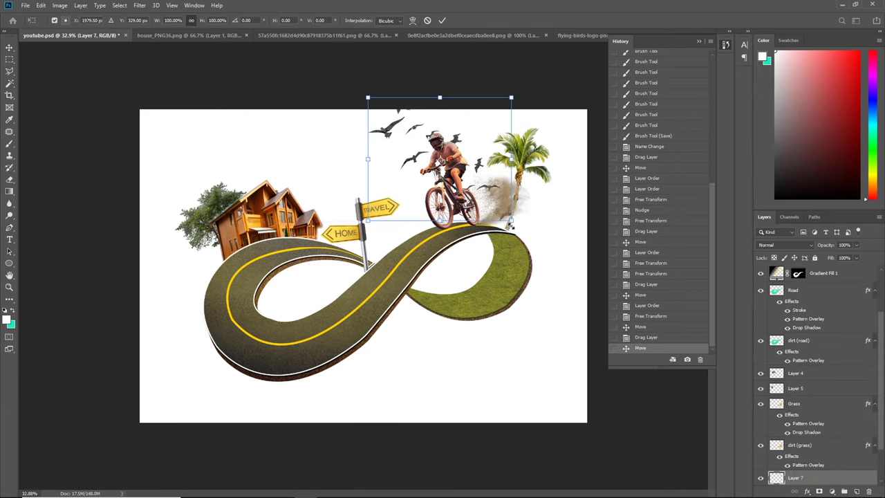
{"action": "mouse_move", "coordinate": [511, 220]}
{"action": "left_mouse_down"}
{"action": "mouse_move", "coordinate": [462, 177]}
{"action": "mouse_move", "coordinate": [480, 174]}
{"action": "left_mouse_up"}
{"action": "left_click_drag", "start_coordinate": [407, 114], "coordinate": [417, 123]}
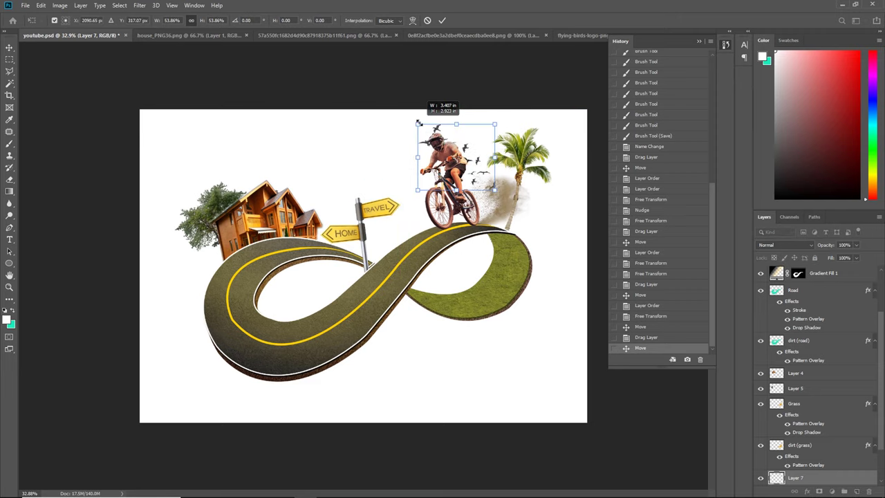
{"action": "left_click_drag", "start_coordinate": [455, 159], "coordinate": [456, 145]}
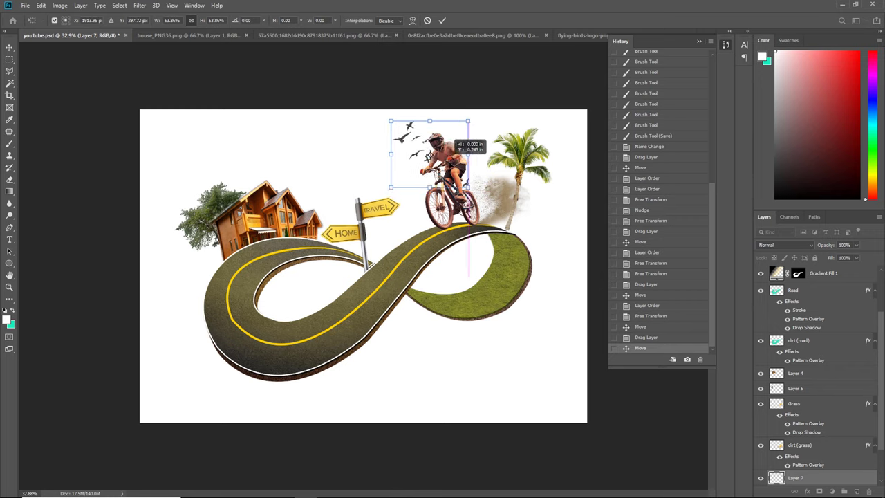
{"action": "key", "text": "Return"}
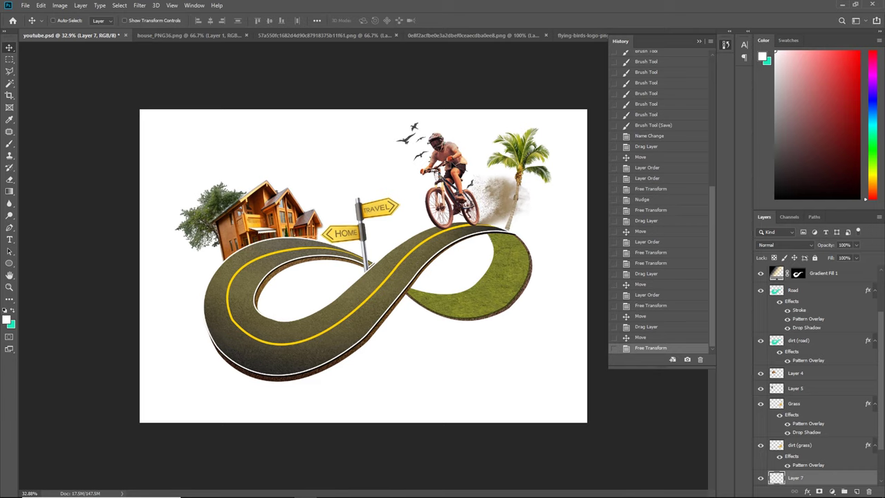
{"action": "left_click_drag", "start_coordinate": [473, 182], "coordinate": [497, 170]}
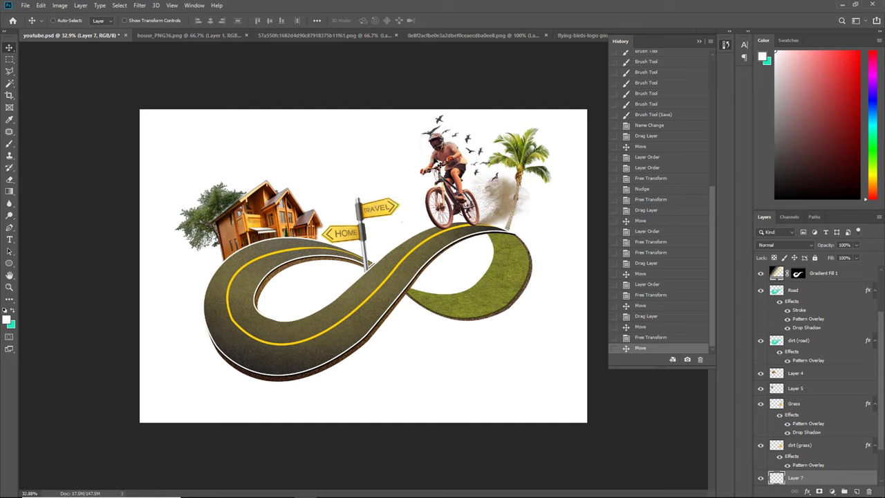
{"action": "left_click_drag", "start_coordinate": [441, 167], "coordinate": [437, 137]}
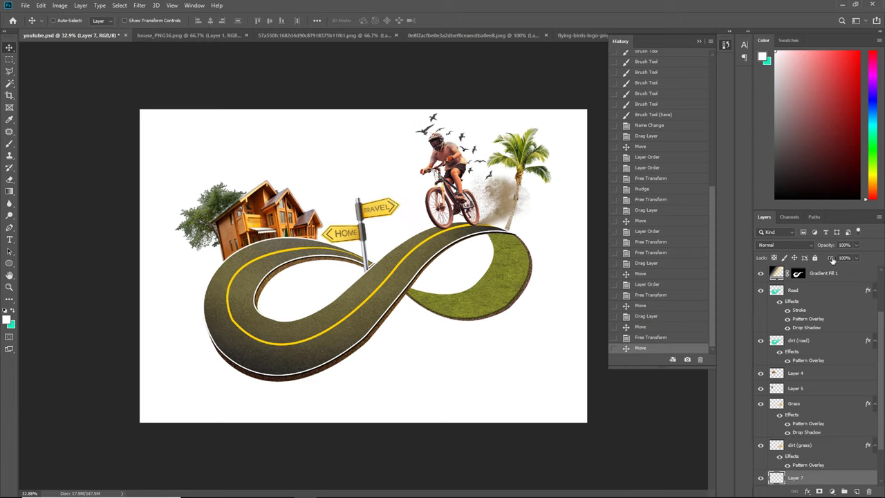
- Move the selected artwork layers, excluding dirt, down about 12 px together
{"action": "left_click", "coordinate": [830, 273]}
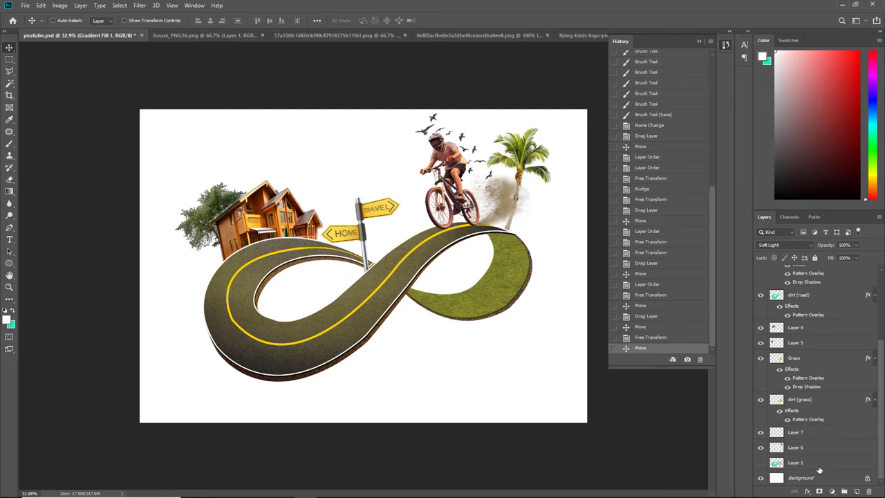
{"action": "left_click_drag", "start_coordinate": [513, 337], "coordinate": [510, 345]}
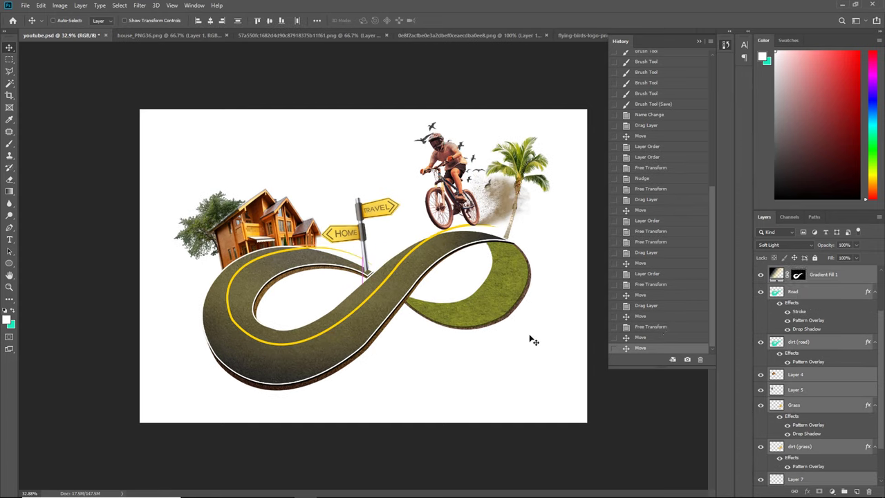
{"action": "left_click", "coordinate": [707, 337]}
{"action": "scroll", "coordinate": [807, 337], "scroll_direction": "up", "scroll_amount": 2}
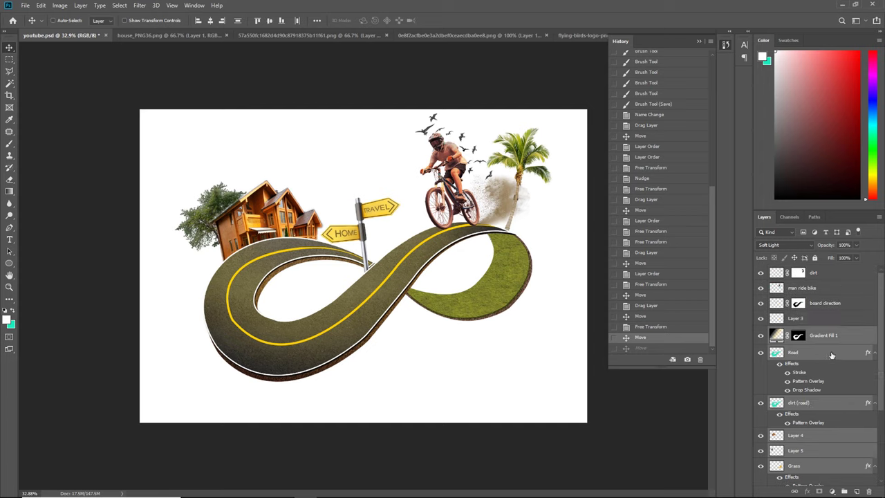
{"action": "left_click", "coordinate": [819, 273], "text": "ctrl"}
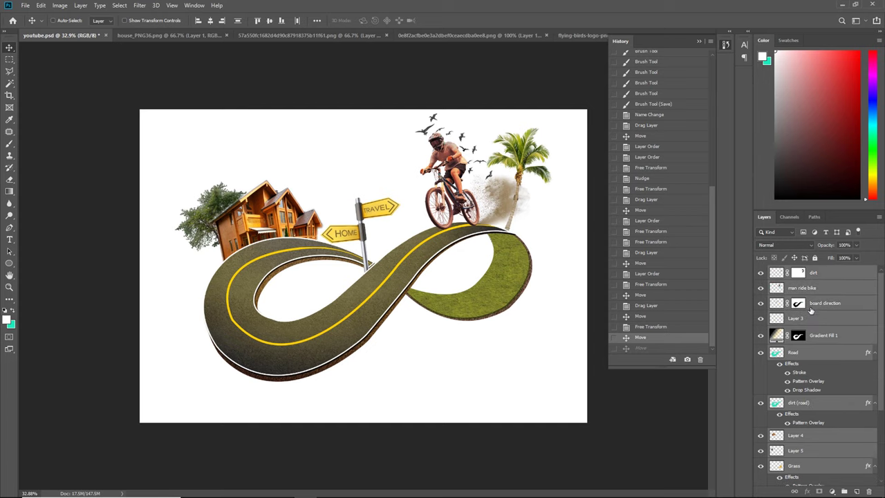
{"action": "scroll", "coordinate": [812, 311], "scroll_direction": "down", "scroll_amount": 3}
{"action": "left_click_drag", "start_coordinate": [443, 309], "coordinate": [440, 316]}
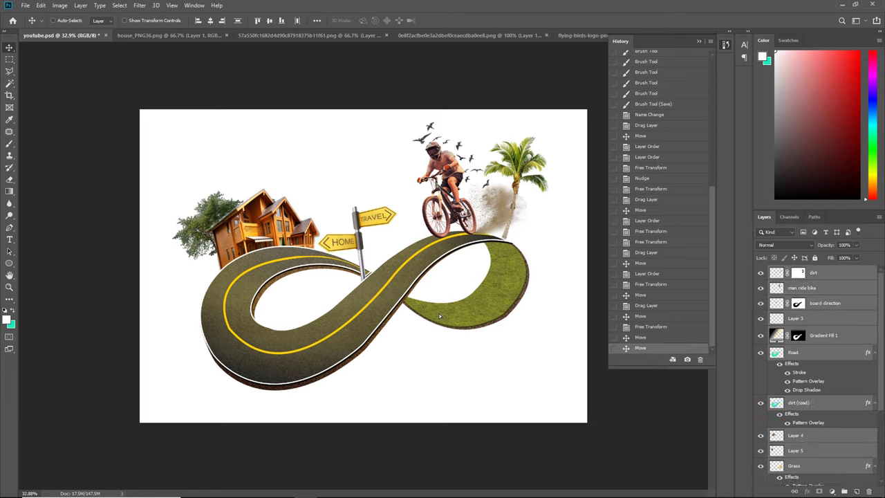
- Select the Grass layer from the canvas right-click layer list
{"action": "left_click", "coordinate": [840, 273]}
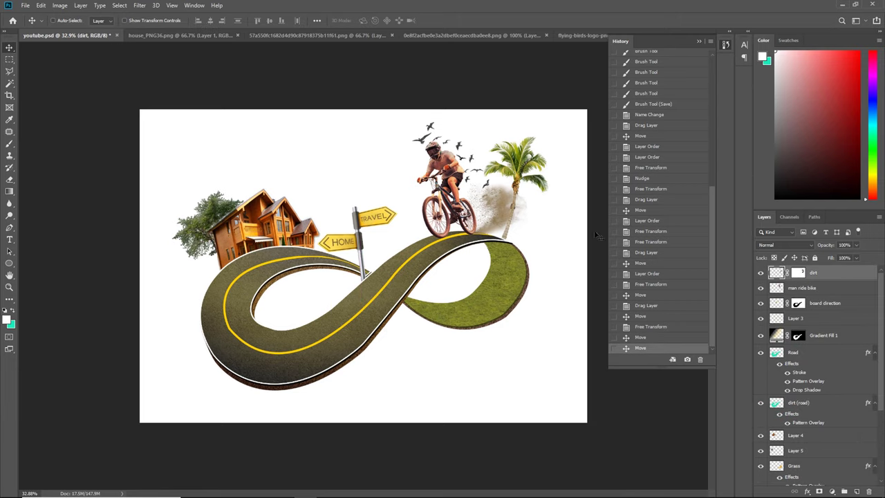
{"action": "scroll", "coordinate": [834, 320], "scroll_direction": "down", "scroll_amount": 1}
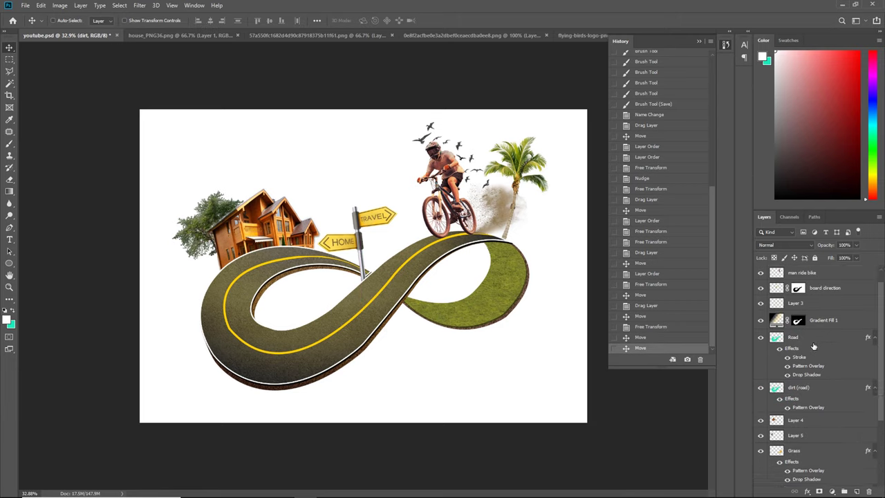
{"action": "right_click", "coordinate": [506, 291]}
{"action": "left_click", "coordinate": [516, 296]}
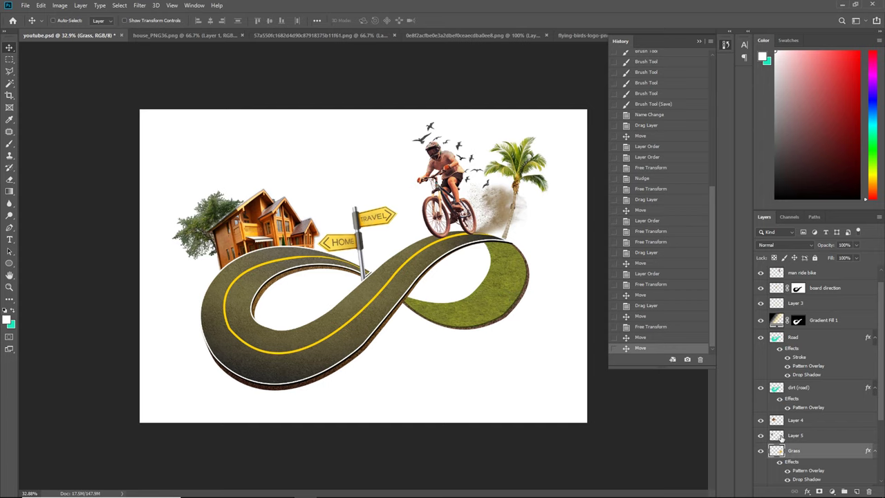
- Add an empty layer above Grass and merge them, then undo the merge
{"action": "left_click", "coordinate": [855, 491]}
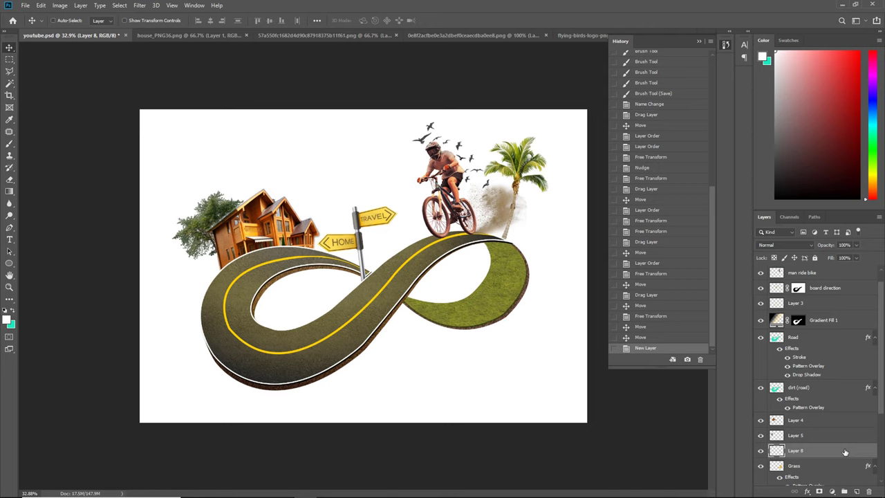
{"action": "scroll", "coordinate": [826, 454], "scroll_direction": "down", "scroll_amount": 1}
{"action": "left_click", "coordinate": [795, 450], "text": "shift"}
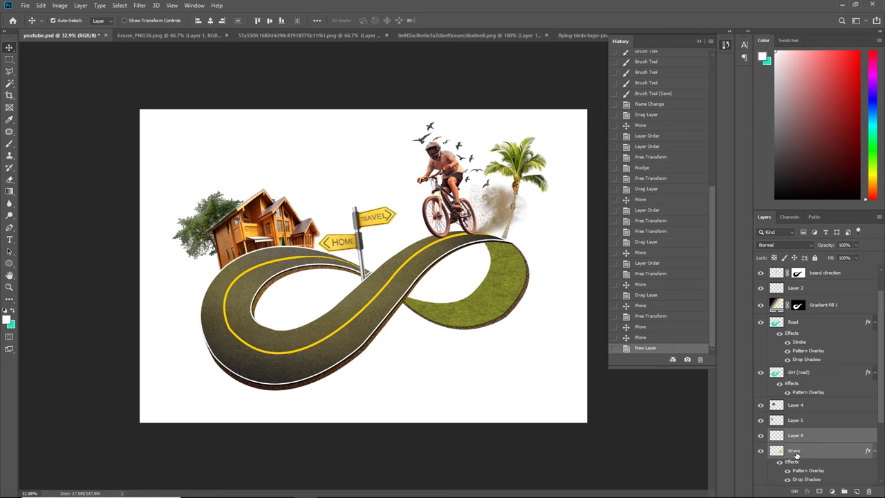
{"action": "key", "text": "ctrl+e"}
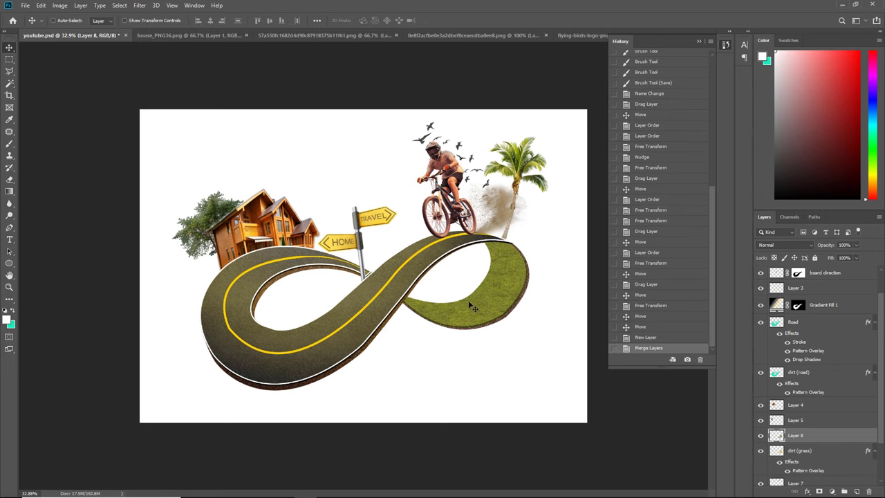
{"action": "scroll", "coordinate": [468, 300], "scroll_direction": "up", "scroll_amount": 2}
{"action": "scroll", "coordinate": [468, 302], "scroll_direction": "up", "scroll_amount": 2}
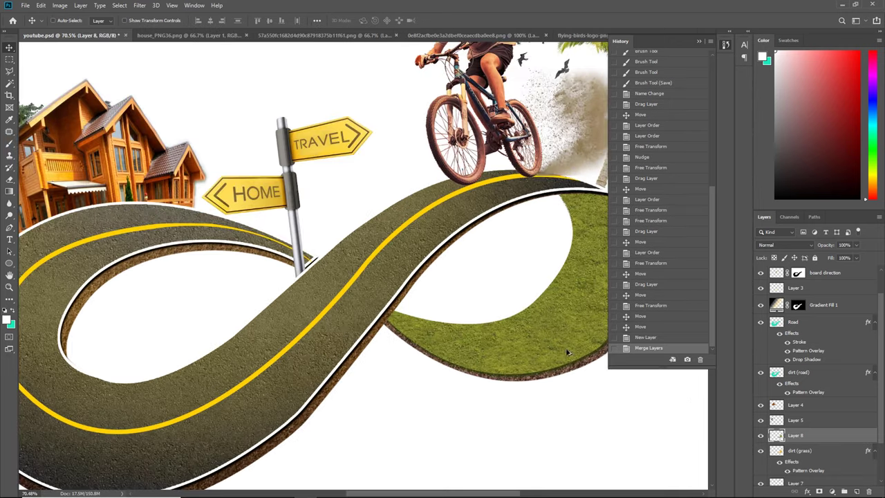
{"action": "double_click", "coordinate": [796, 435]}
{"action": "key", "text": "Escape"}
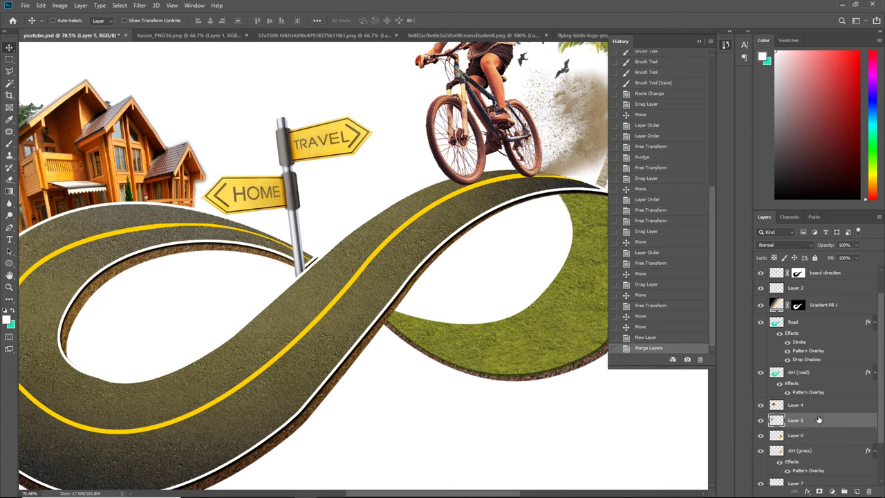
{"action": "key", "text": "ctrl+z"}
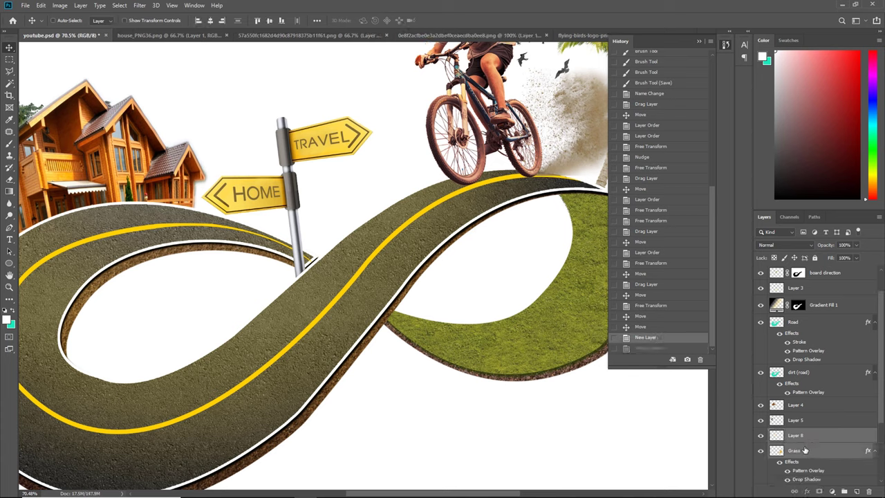
{"action": "scroll", "coordinate": [806, 448], "scroll_direction": "down", "scroll_amount": 2}
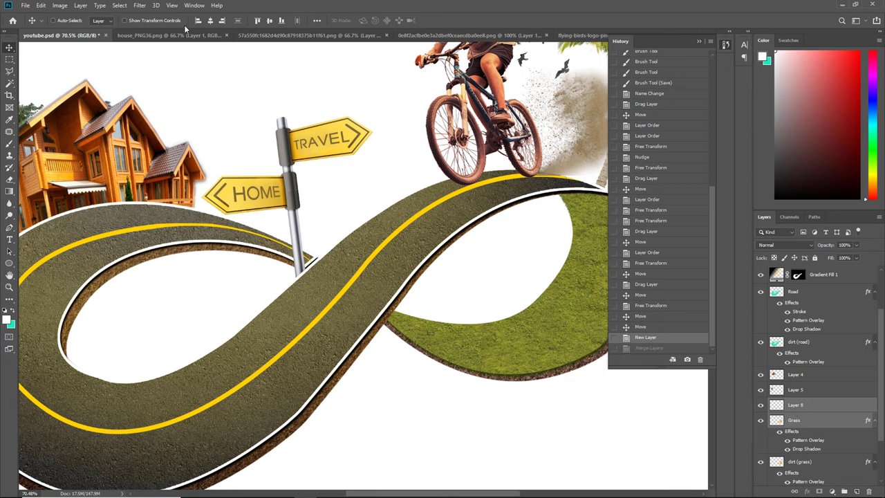
- Merge Grass with the empty layer via Layer > Merge Layers, name it Grass, and hide History
{"action": "left_click", "coordinate": [80, 4]}
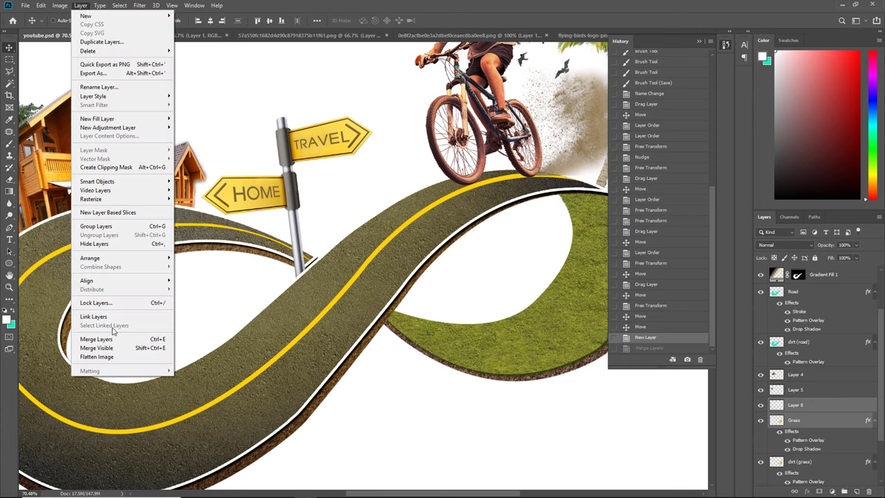
{"action": "left_click", "coordinate": [110, 339]}
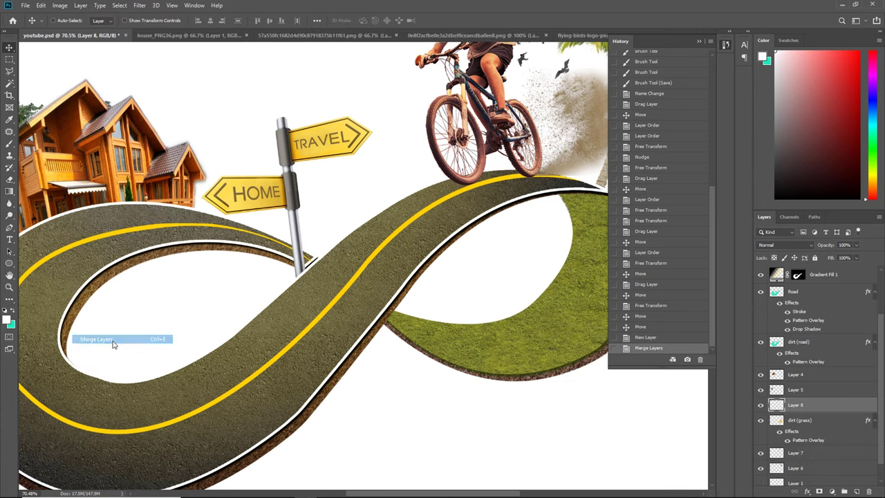
{"action": "double_click", "coordinate": [798, 404]}
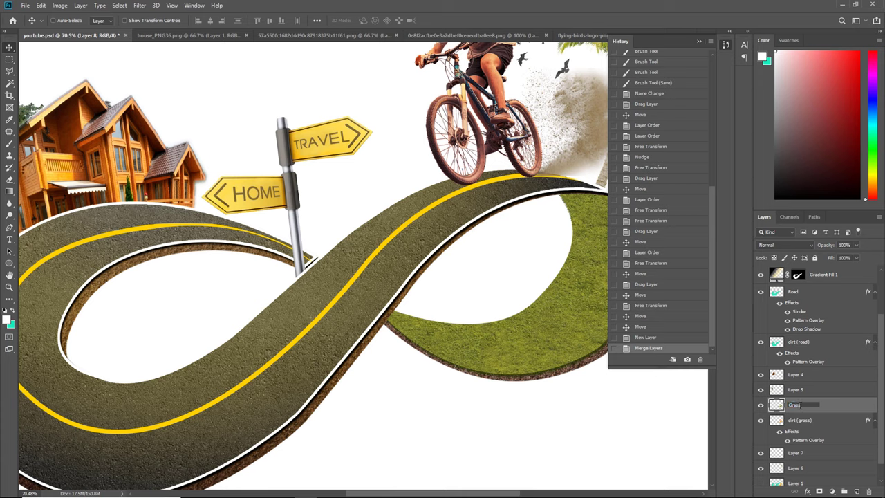
{"action": "type", "text": "Grass"}
{"action": "key", "text": "Return"}
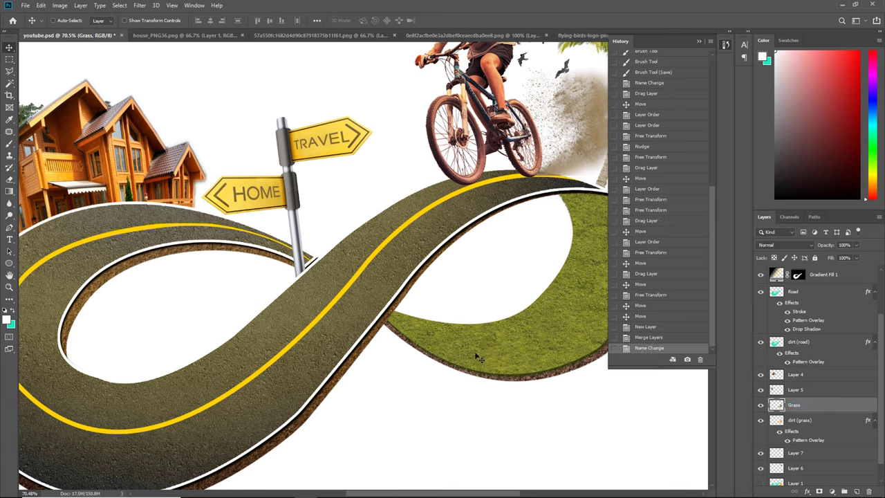
{"action": "left_click_drag", "start_coordinate": [361, 493], "coordinate": [369, 493]}
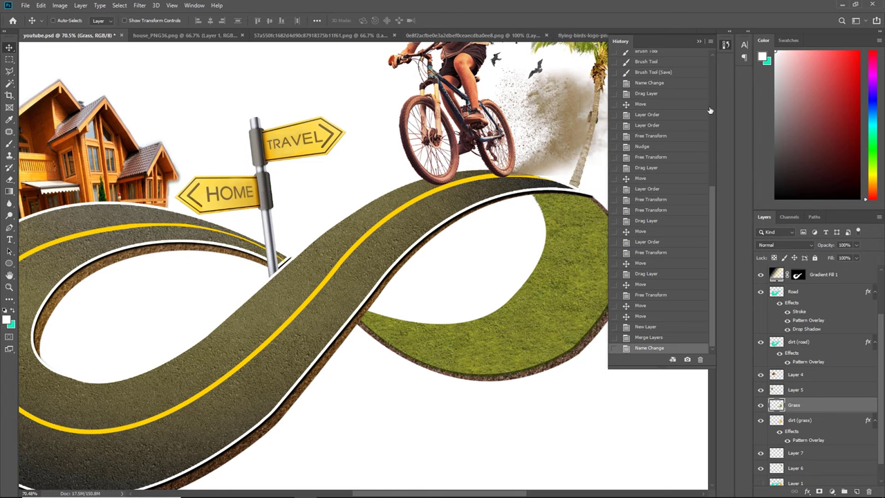
{"action": "left_click", "coordinate": [699, 42]}
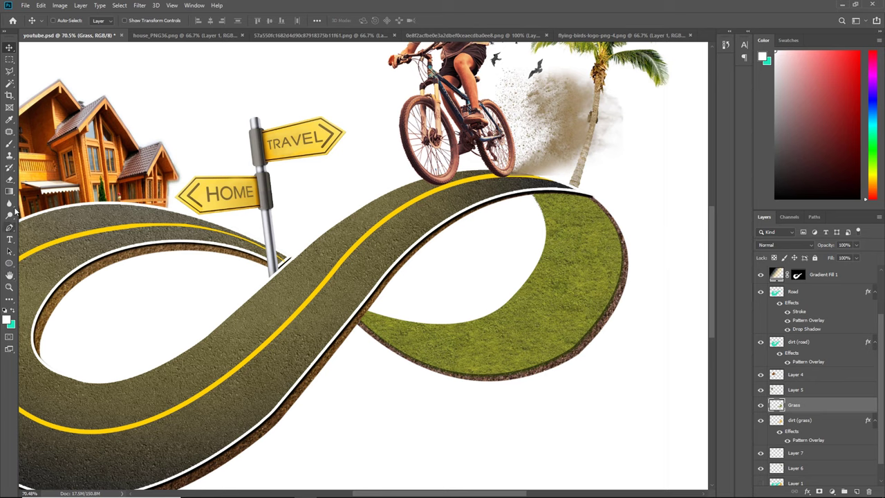
- Pick the Smudge tool with a 28 px brush to smudge the grass edge
{"action": "left_click", "coordinate": [10, 215]}
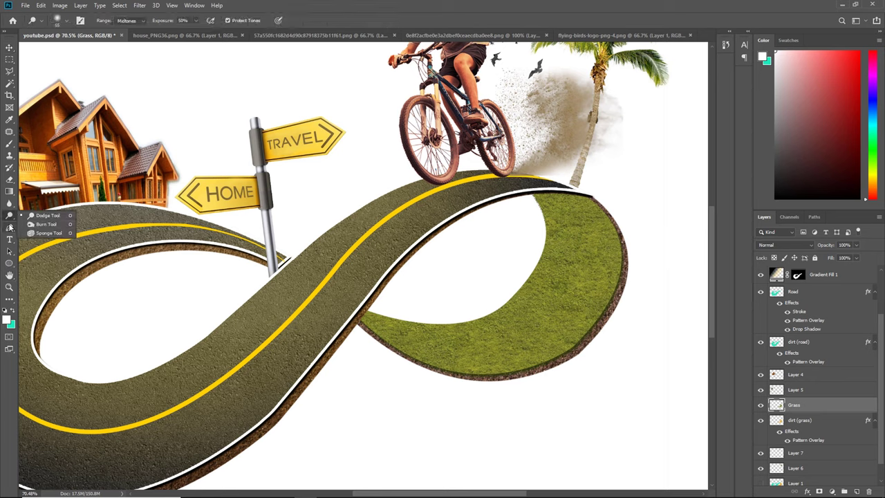
{"action": "left_click", "coordinate": [9, 204]}
{"action": "left_click", "coordinate": [41, 221]}
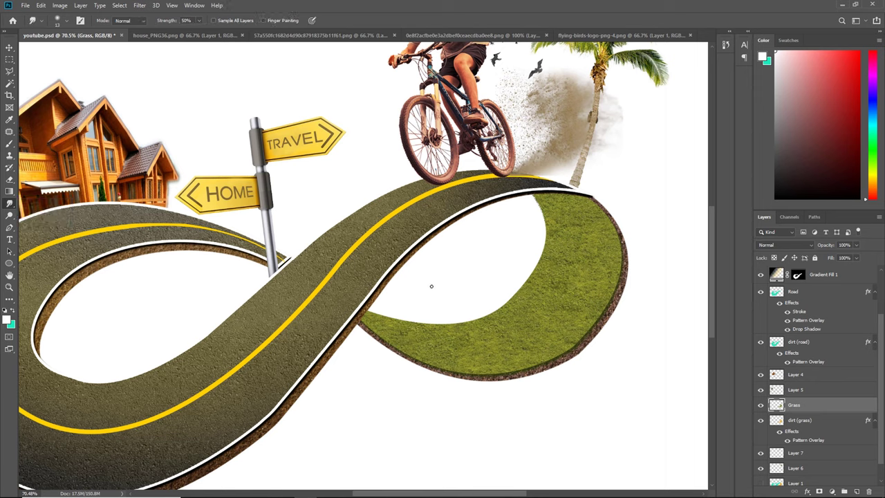
{"action": "right_click", "coordinate": [465, 323]}
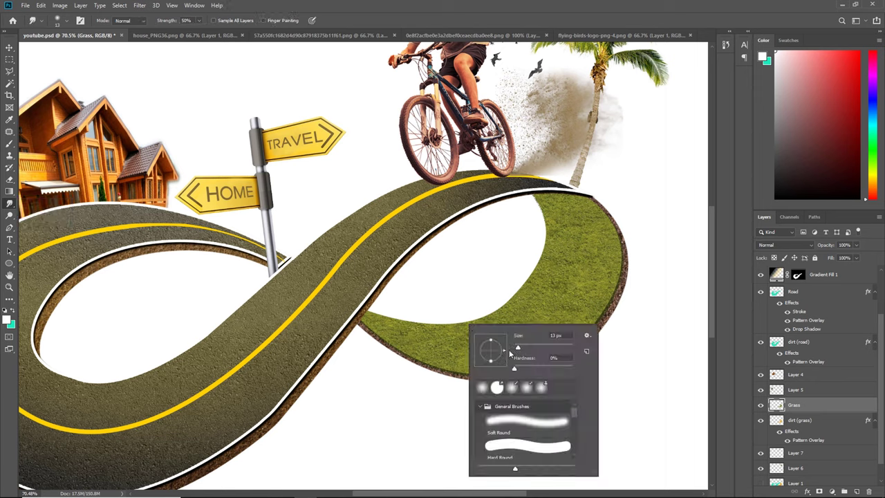
{"action": "left_click_drag", "start_coordinate": [512, 348], "coordinate": [522, 347]}
{"action": "left_click", "coordinate": [454, 324]}
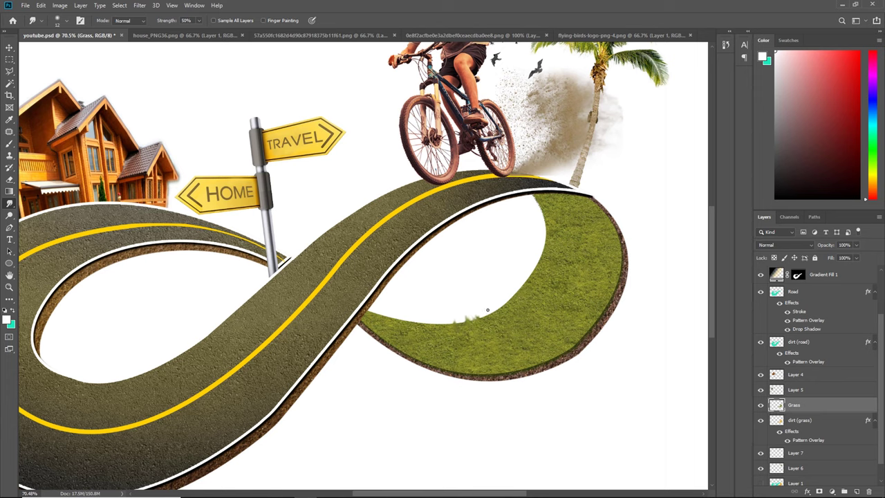
- Set the smudge brush to a 6 px Hard Round tip with 59% strength
{"action": "right_click", "coordinate": [492, 315]}
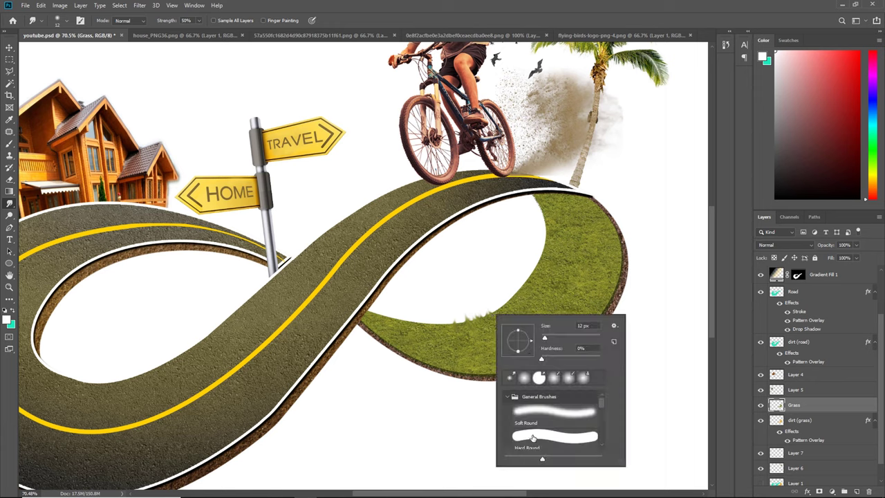
{"action": "left_click", "coordinate": [533, 437]}
{"action": "left_click_drag", "start_coordinate": [544, 340], "coordinate": [541, 340]}
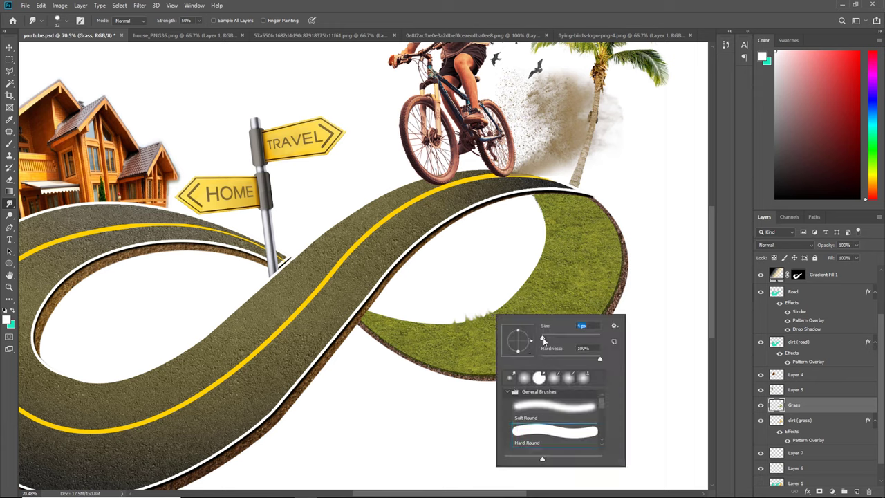
{"action": "left_click", "coordinate": [488, 300]}
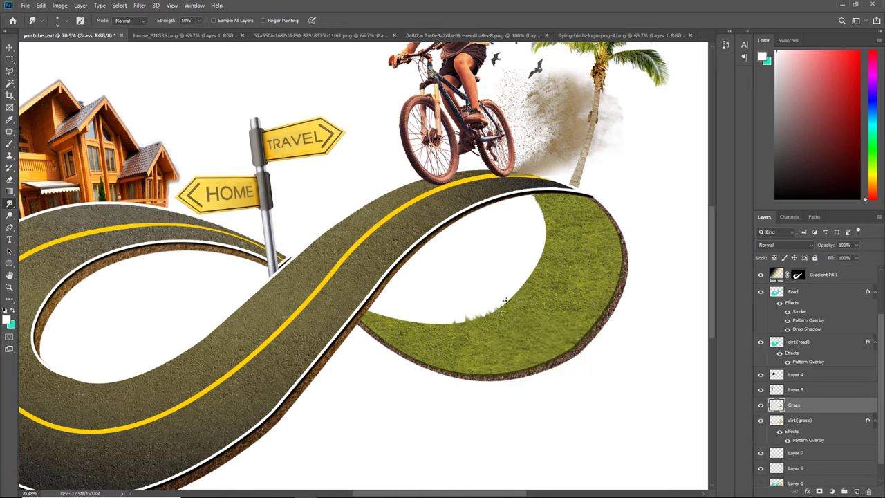
{"action": "left_click", "coordinate": [199, 20]}
{"action": "left_click_drag", "start_coordinate": [199, 32], "coordinate": [203, 34]}
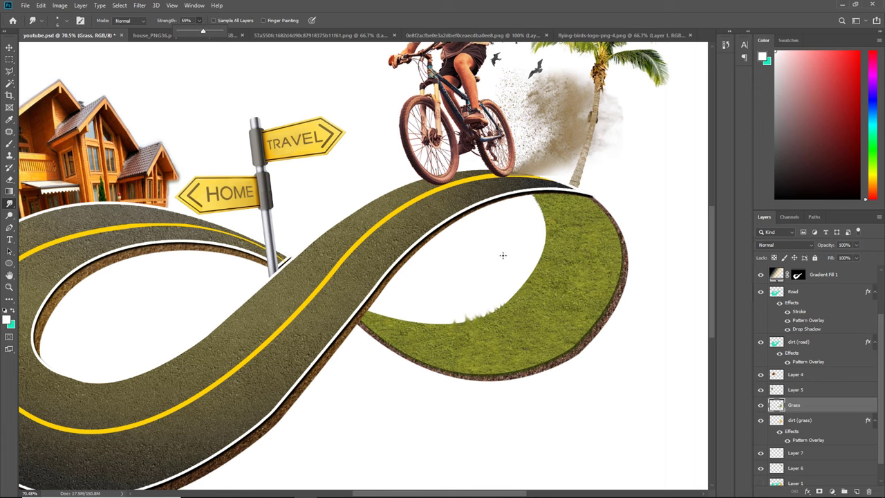
- Smudge the Grass layer's inner curve outward into wispy blade-like strands at 59% strength
{"action": "left_click", "coordinate": [508, 294]}
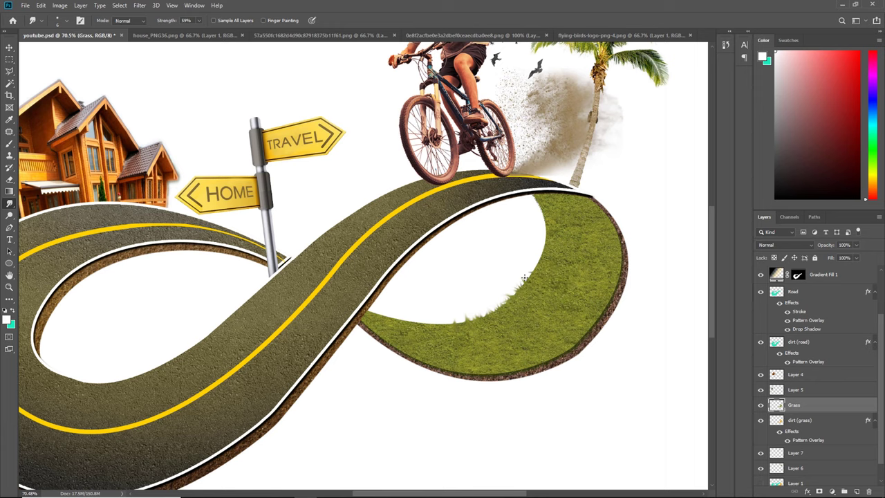
{"action": "left_click_drag", "start_coordinate": [515, 270], "coordinate": [524, 277]}
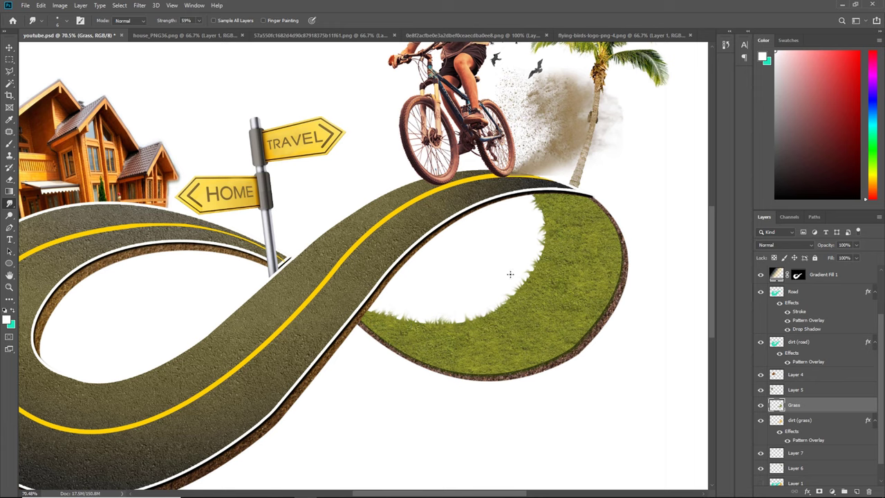
- Bring people-picnic-png-3.png into the youtube.psd composition as Layer 8
{"action": "left_click", "coordinate": [10, 47]}
{"action": "left_click", "coordinate": [26, 5]}
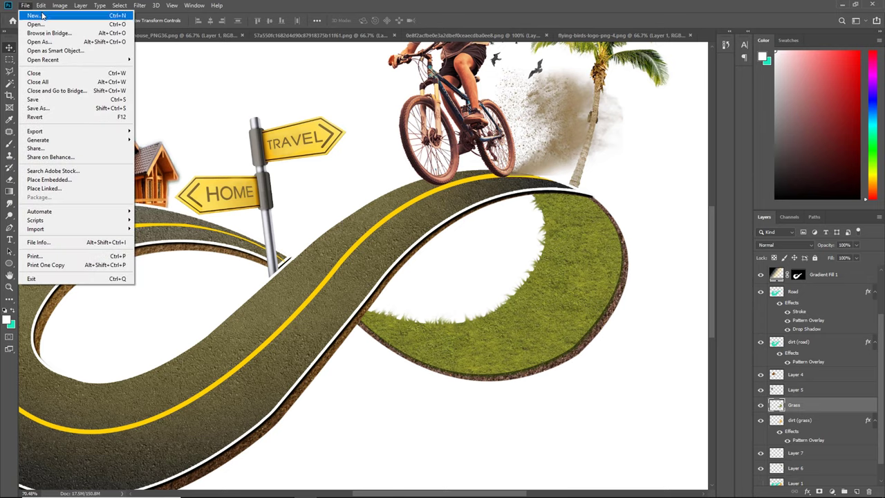
{"action": "left_click", "coordinate": [34, 25]}
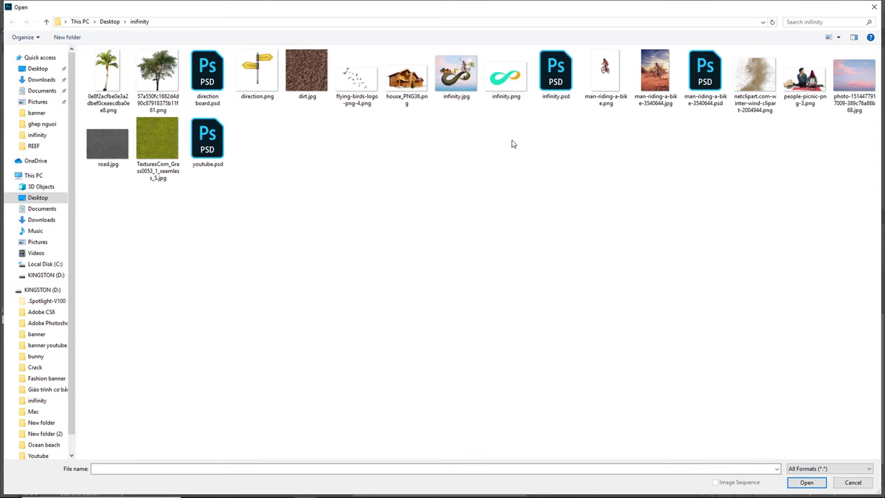
{"action": "double_click", "coordinate": [802, 93]}
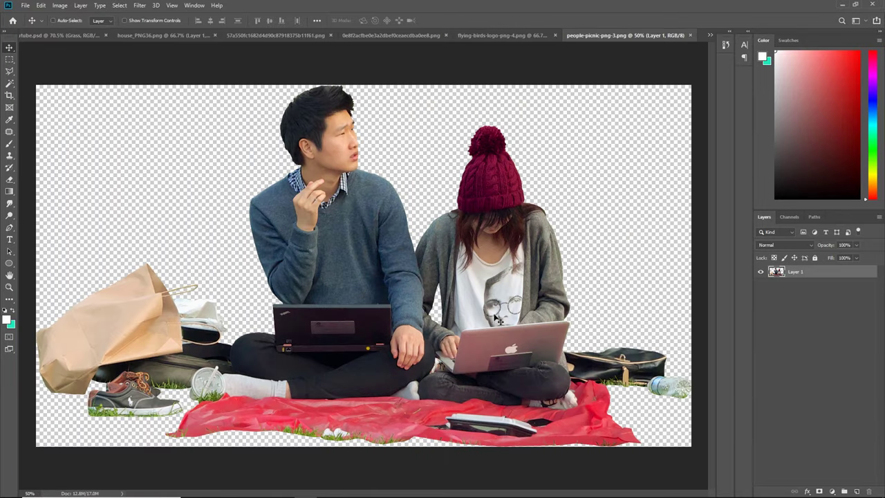
{"action": "mouse_move", "coordinate": [528, 299]}
{"action": "left_mouse_down"}
{"action": "mouse_move", "coordinate": [86, 25]}
{"action": "mouse_move", "coordinate": [513, 340]}
{"action": "left_mouse_up"}
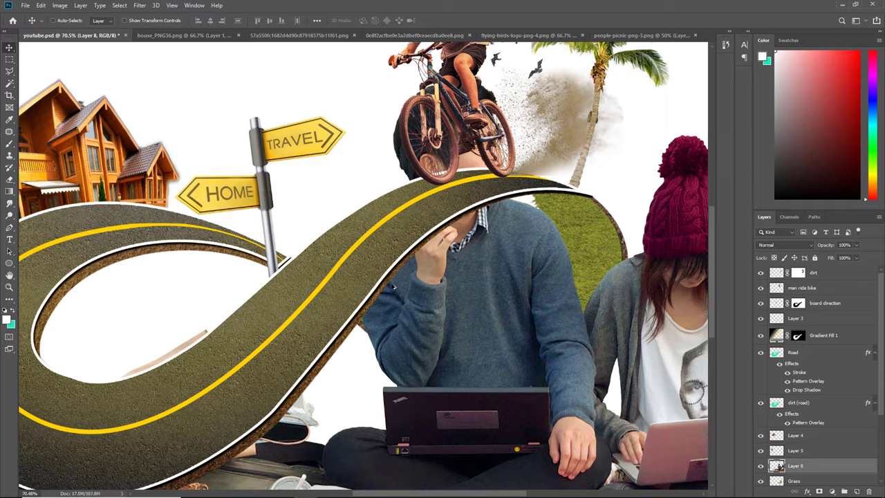
{"action": "scroll", "coordinate": [415, 284], "scroll_direction": "down", "scroll_amount": 5}
- Scale the picnic couple down and place them on the grass inside the right loop
{"action": "key", "text": "ctrl+t"}
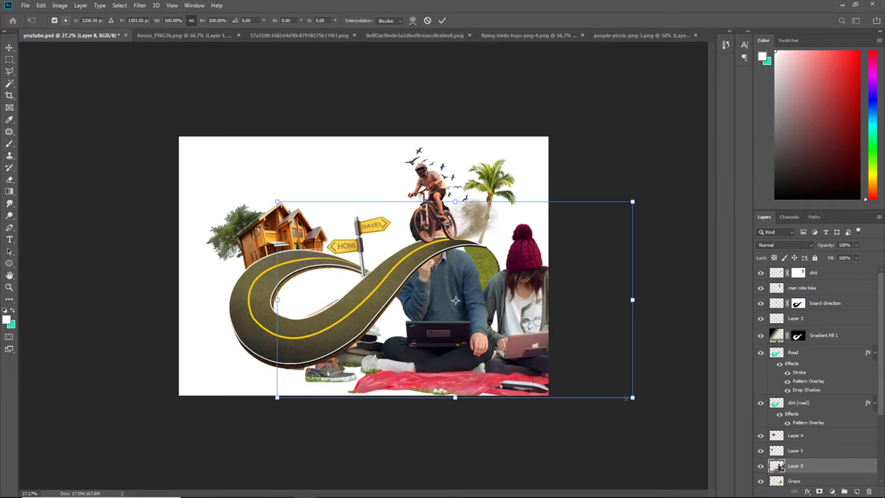
{"action": "mouse_move", "coordinate": [630, 395]}
{"action": "left_mouse_down"}
{"action": "mouse_move", "coordinate": [365, 251]}
{"action": "mouse_move", "coordinate": [459, 293]}
{"action": "left_mouse_up"}
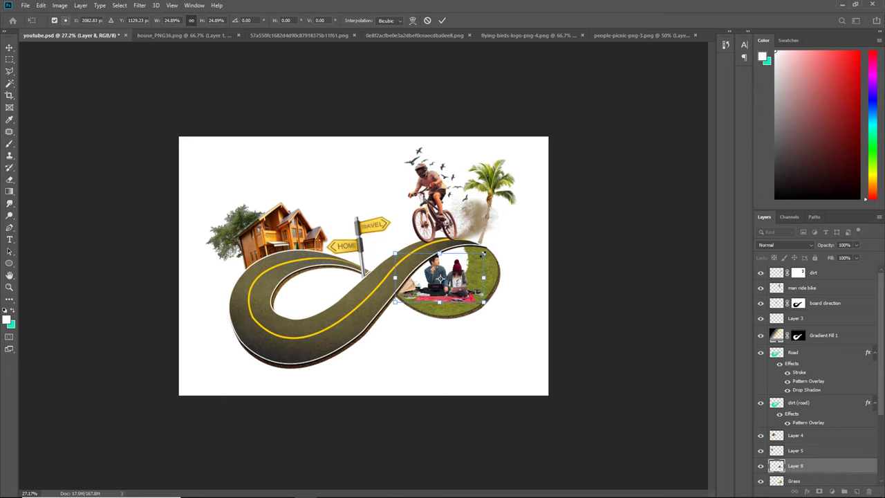
{"action": "left_click_drag", "start_coordinate": [483, 253], "coordinate": [446, 286]}
{"action": "key", "text": "Return"}
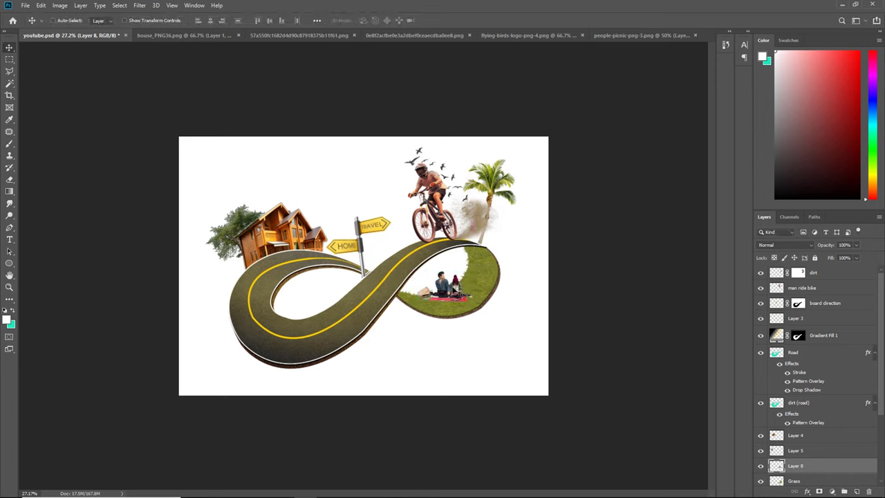
{"action": "scroll", "coordinate": [414, 277], "scroll_direction": "up", "scroll_amount": 5}
{"action": "left_click_drag", "start_coordinate": [513, 297], "coordinate": [520, 302]}
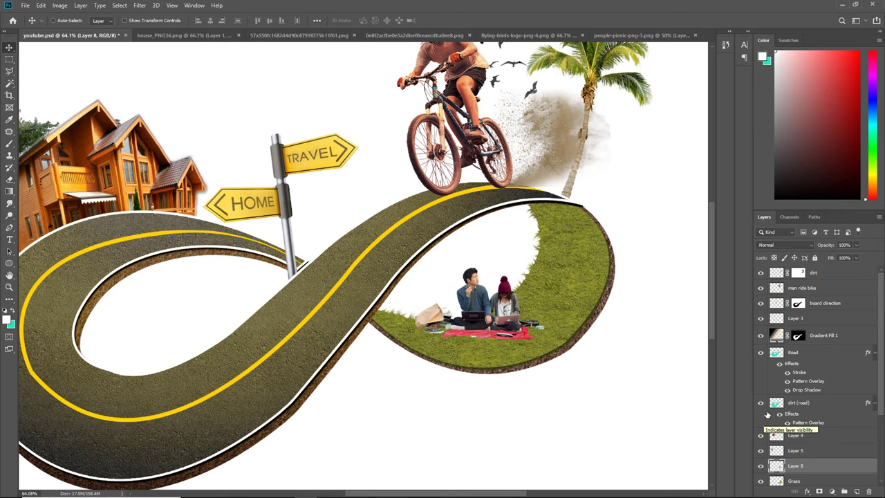
- Load the Grass layer's area as a selection
{"action": "scroll", "coordinate": [527, 322], "scroll_direction": "down", "scroll_amount": 1}
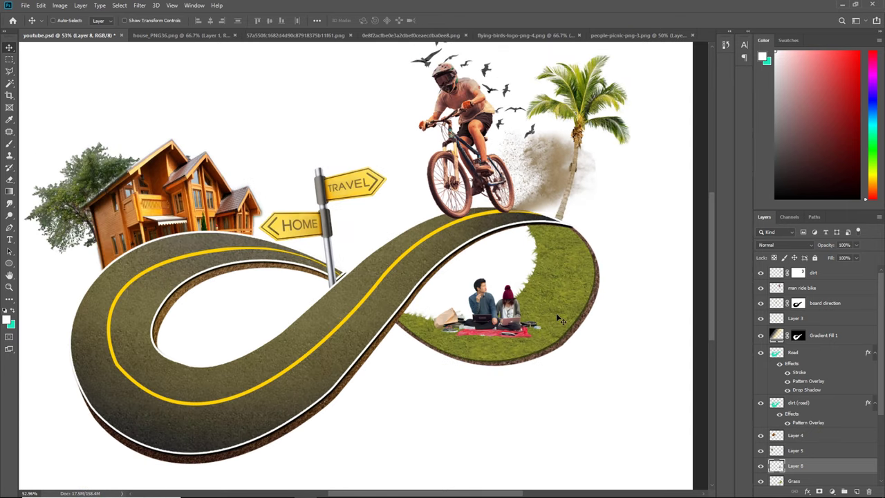
{"action": "scroll", "coordinate": [559, 320], "scroll_direction": "down", "scroll_amount": 1}
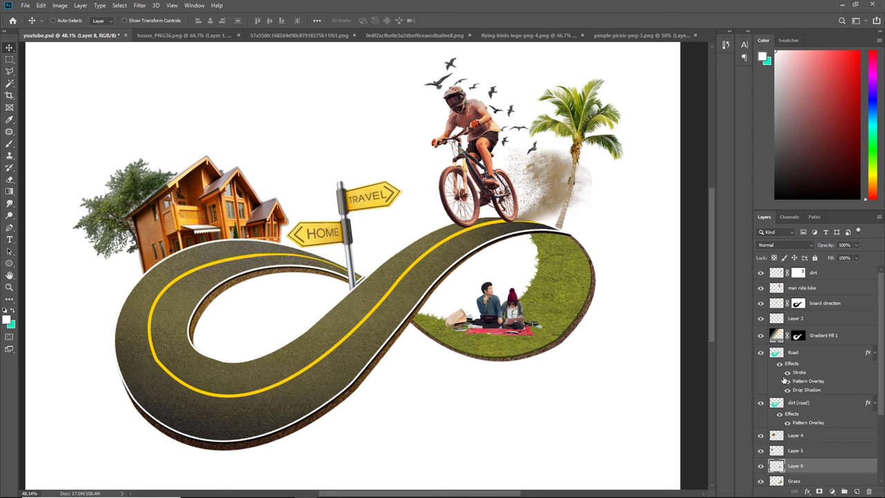
{"action": "scroll", "coordinate": [783, 387], "scroll_direction": "down", "scroll_amount": 3}
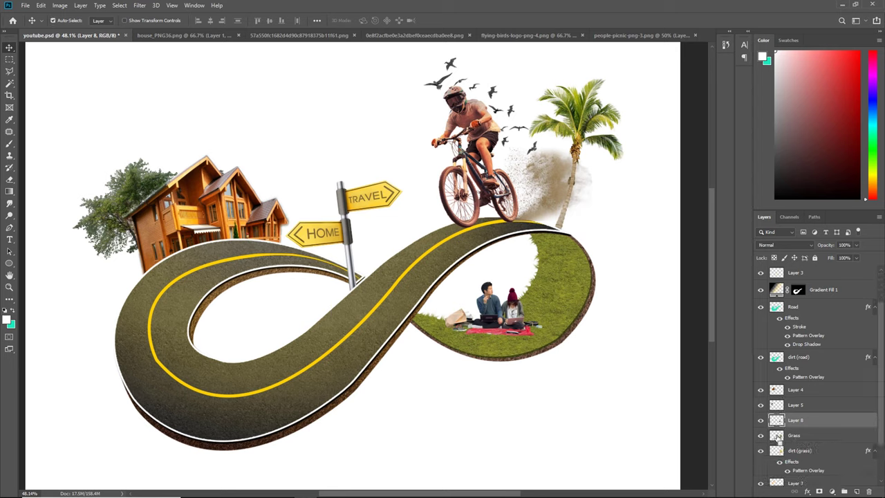
{"action": "left_click", "coordinate": [777, 436], "text": "ctrl"}
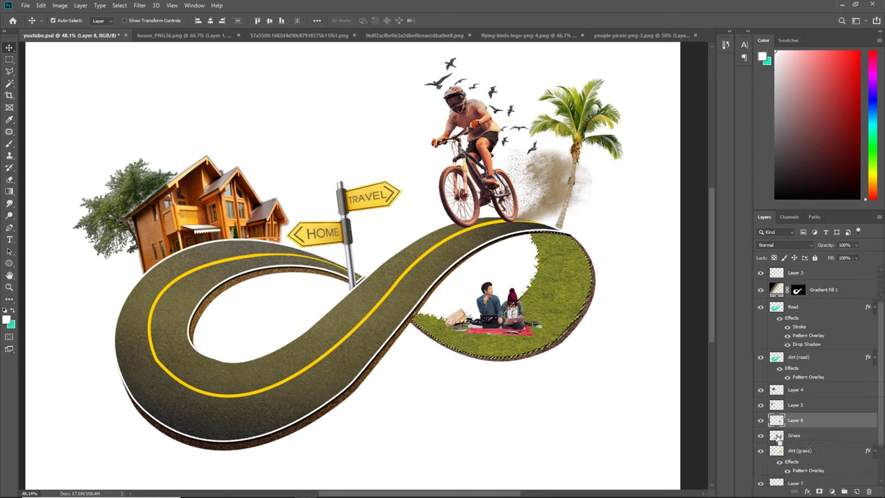
- Add a Gradient Fill layer limited to the grass, using a black-to-yellow gradient
{"action": "left_click", "coordinate": [831, 491]}
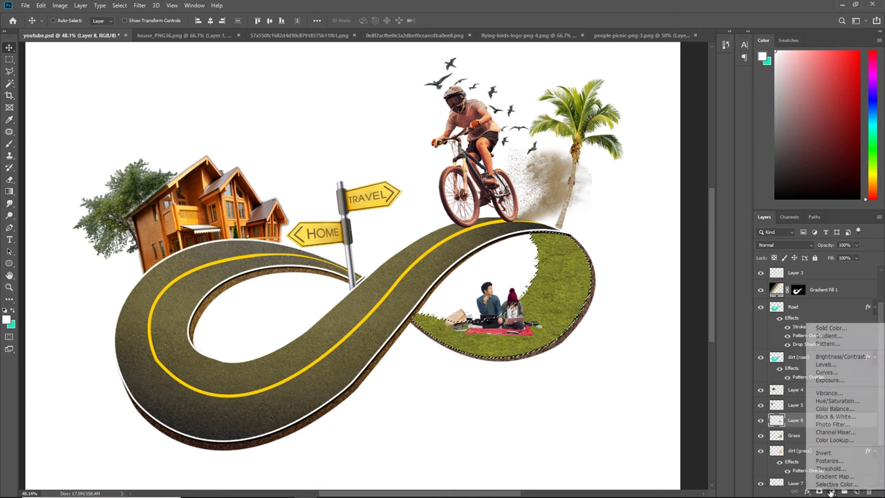
{"action": "left_click", "coordinate": [827, 336]}
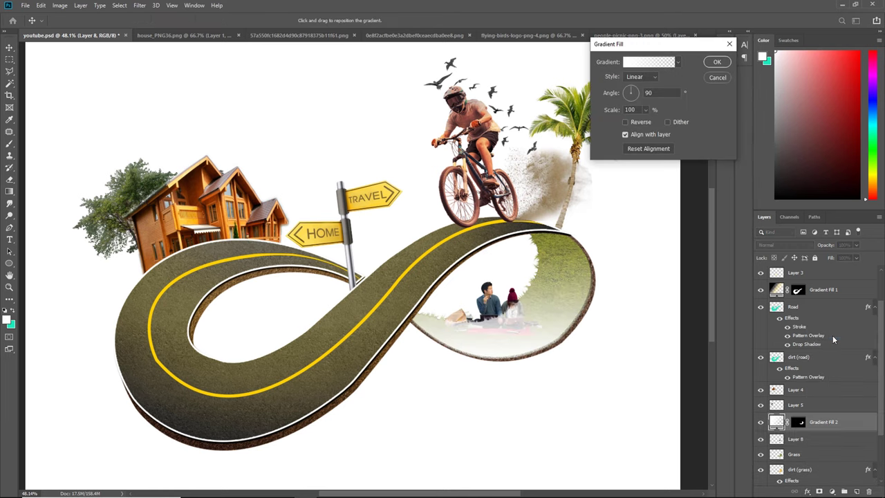
{"action": "left_click", "coordinate": [638, 63]}
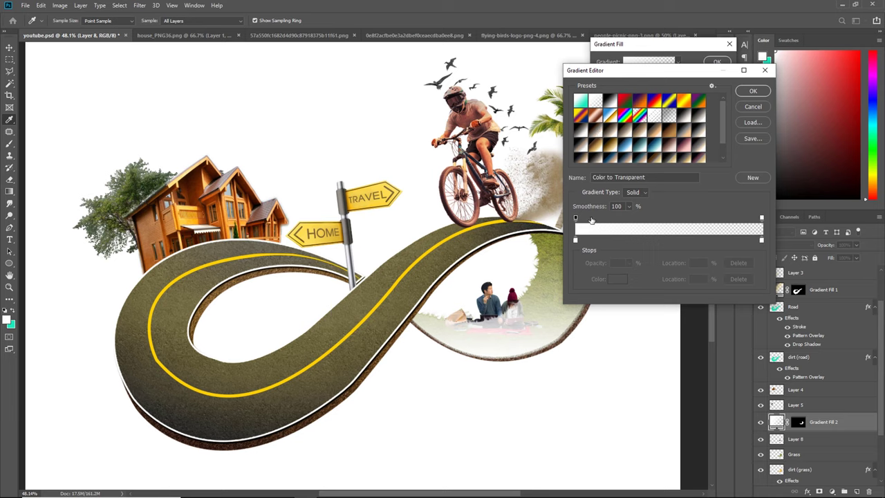
{"action": "double_click", "coordinate": [575, 240]}
{"action": "type", "text": "000000"}
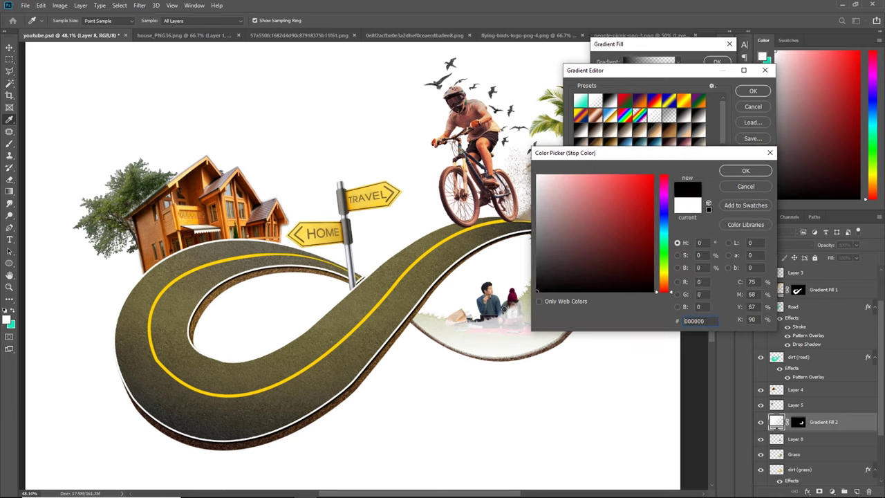
{"action": "left_click", "coordinate": [745, 171]}
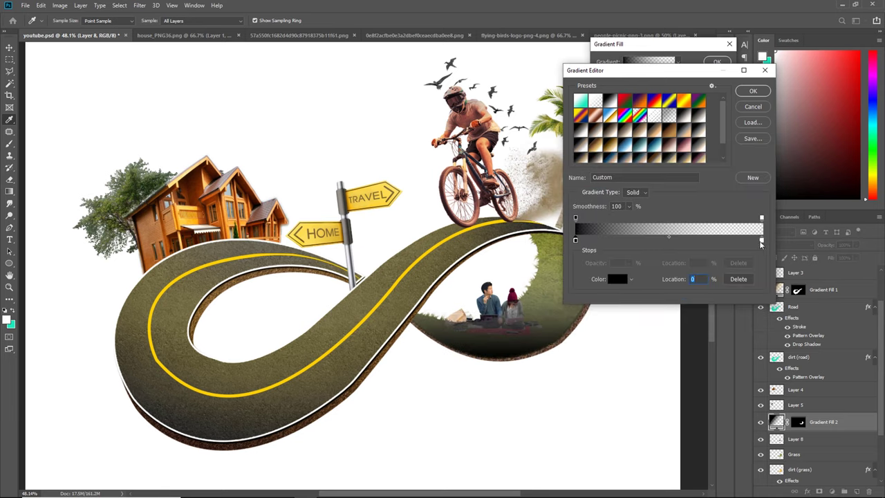
{"action": "double_click", "coordinate": [761, 241]}
{"action": "left_click", "coordinate": [662, 276]}
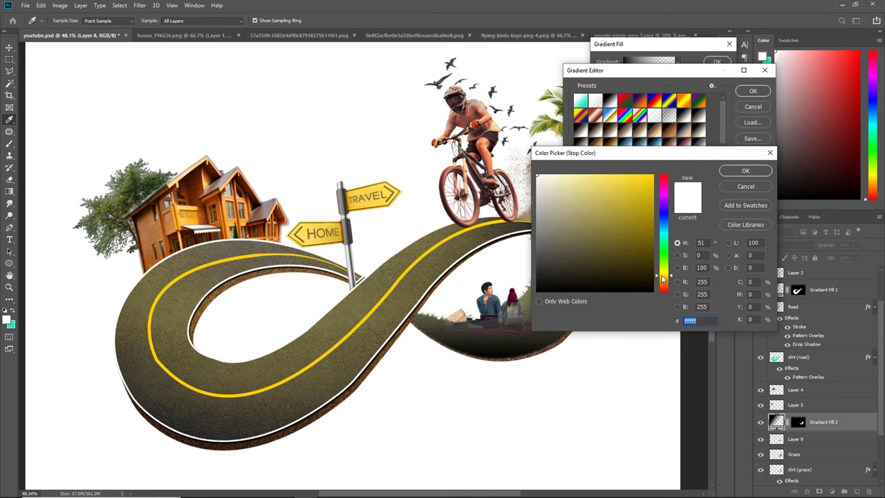
{"action": "left_click_drag", "start_coordinate": [632, 202], "coordinate": [647, 176]}
{"action": "left_click", "coordinate": [745, 171]}
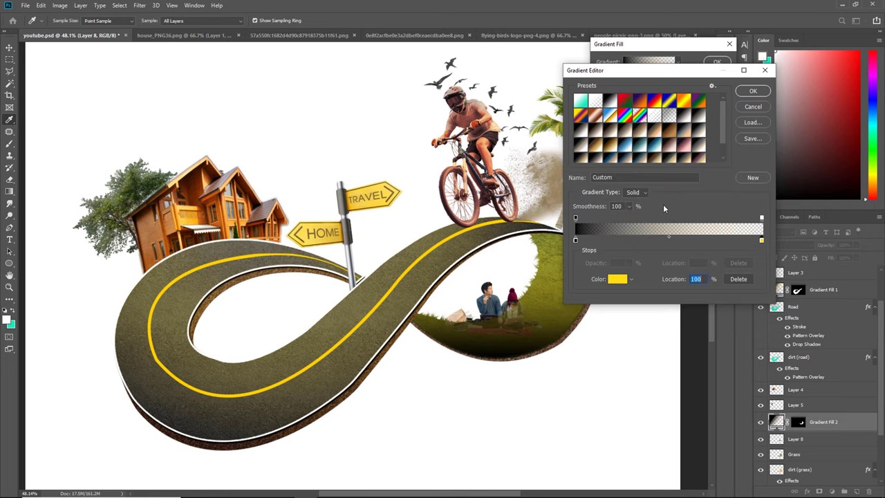
{"action": "left_click", "coordinate": [752, 90]}
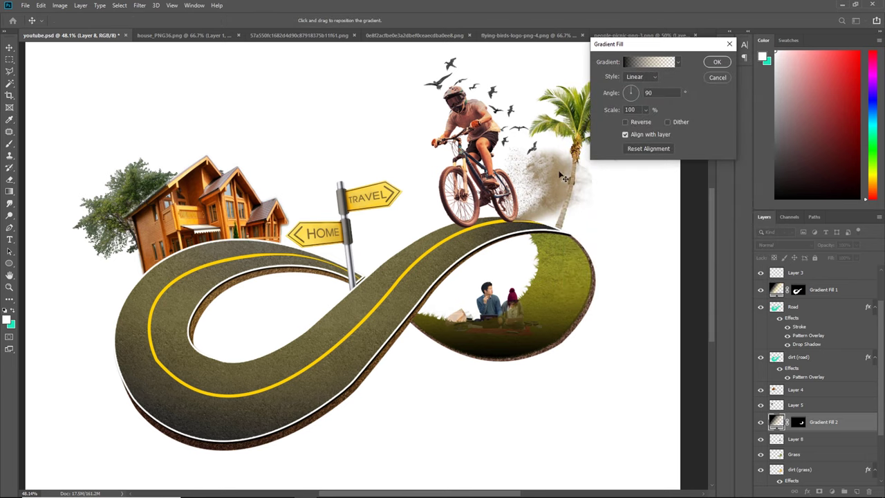
- Make the gradient radial and reversed at 177% scale, centred over the grass, and apply it
{"action": "left_click", "coordinate": [643, 77]}
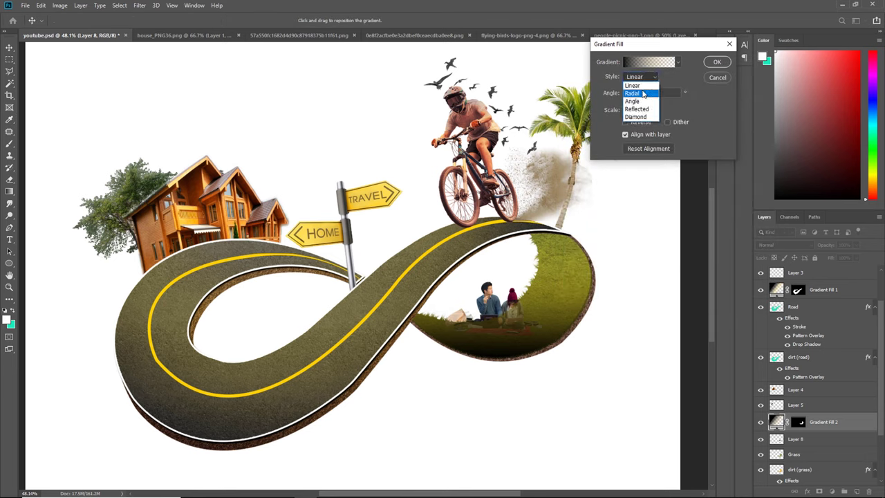
{"action": "left_click", "coordinate": [642, 94]}
{"action": "left_click", "coordinate": [625, 121]}
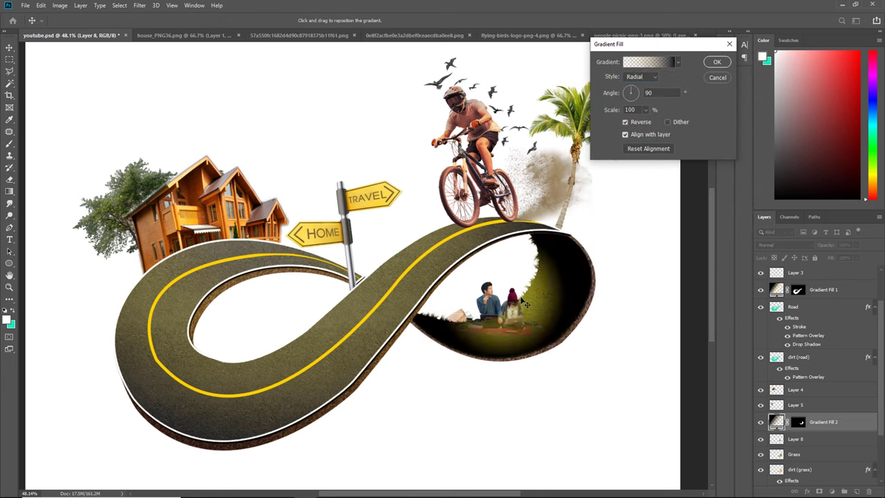
{"action": "left_click", "coordinate": [645, 109]}
{"action": "left_click_drag", "start_coordinate": [646, 119], "coordinate": [648, 122]}
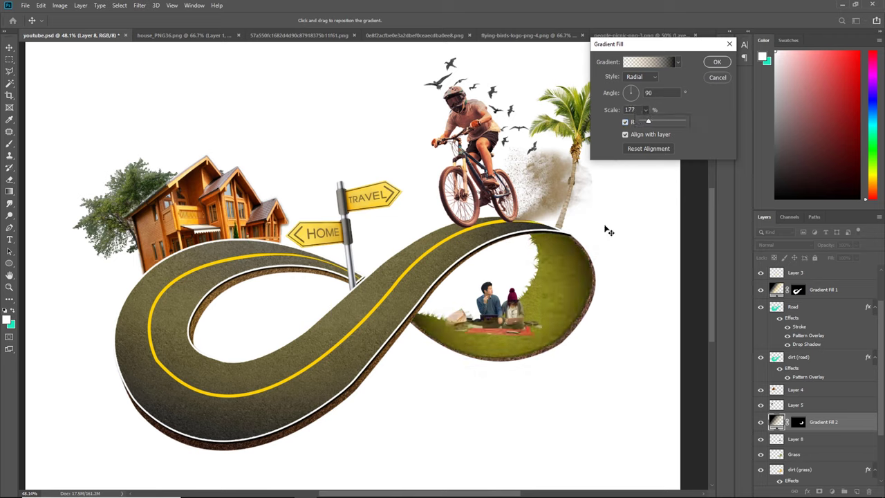
{"action": "left_click", "coordinate": [546, 291]}
{"action": "left_click_drag", "start_coordinate": [542, 290], "coordinate": [525, 287]}
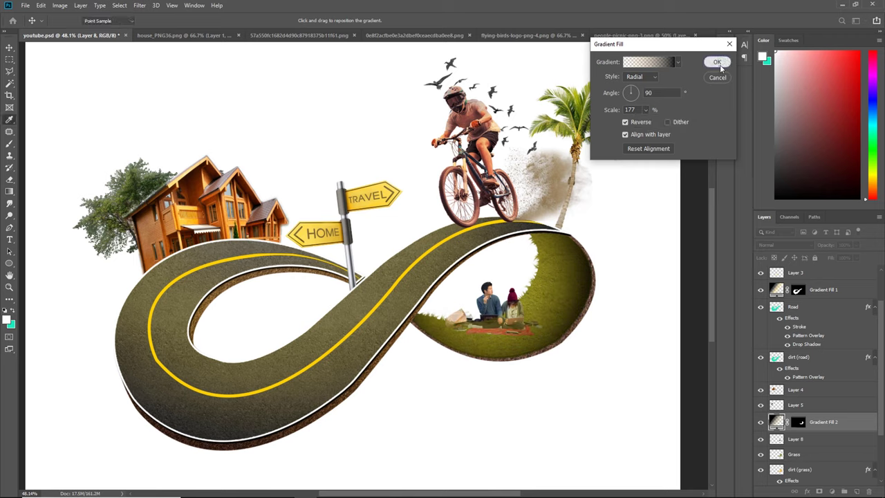
{"action": "left_click", "coordinate": [717, 61]}
{"action": "left_click", "coordinate": [784, 245]}
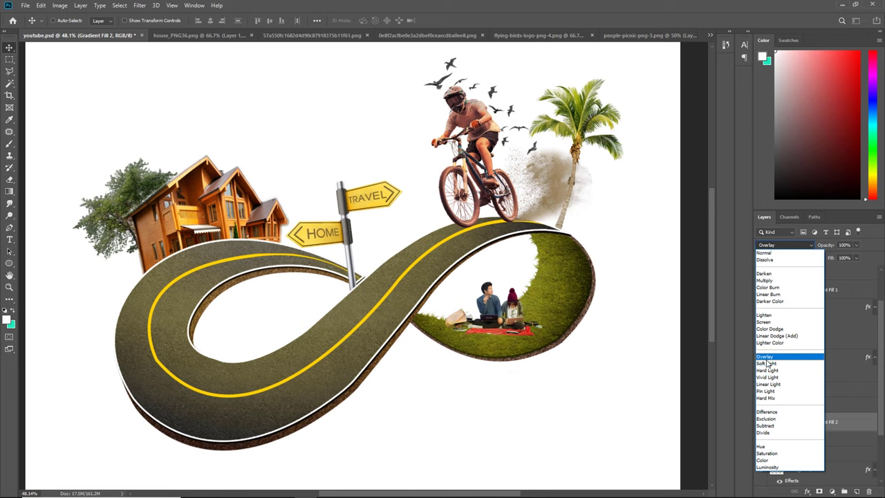
- Set Gradient Fill 2 to Soft Light blending, then select the man ride bike layer
{"action": "left_click", "coordinate": [767, 364]}
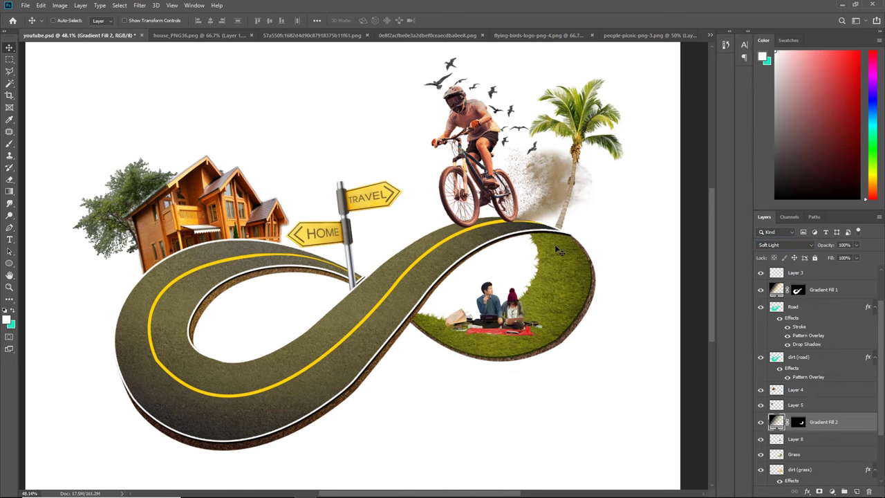
{"action": "scroll", "coordinate": [554, 244], "scroll_direction": "down", "scroll_amount": 3}
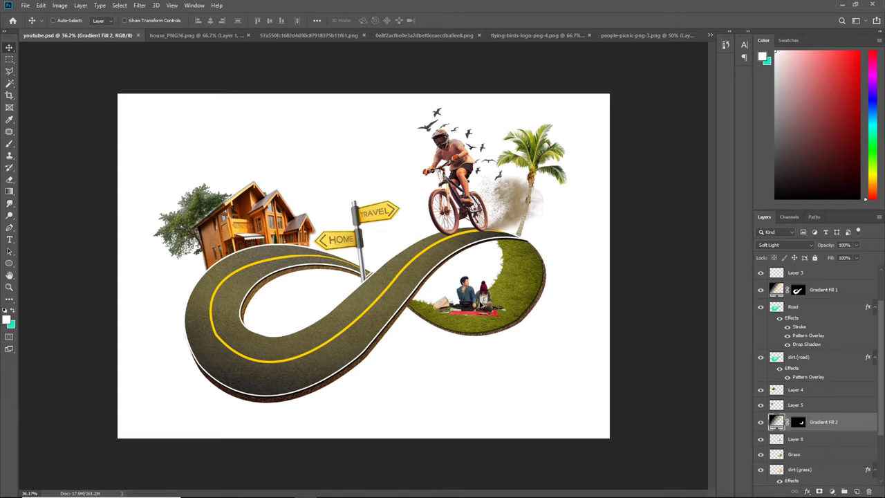
{"action": "right_click", "coordinate": [468, 178]}
{"action": "left_click", "coordinate": [476, 174]}
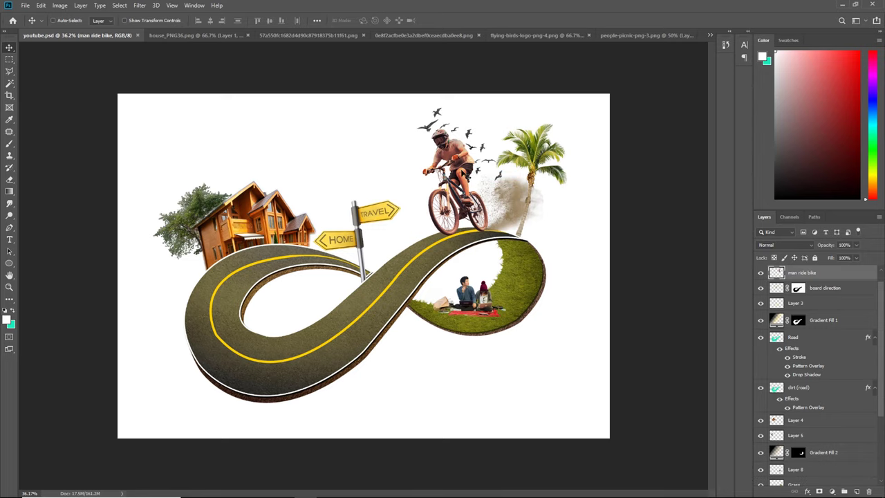
- Duplicate the cyclist, flip the copy vertically, and move it below the bike
{"action": "scroll", "coordinate": [463, 173], "scroll_direction": "up", "scroll_amount": 2}
{"action": "left_click_drag", "start_coordinate": [480, 166], "coordinate": [402, 178]}
{"action": "key", "text": "ctrl+r"}
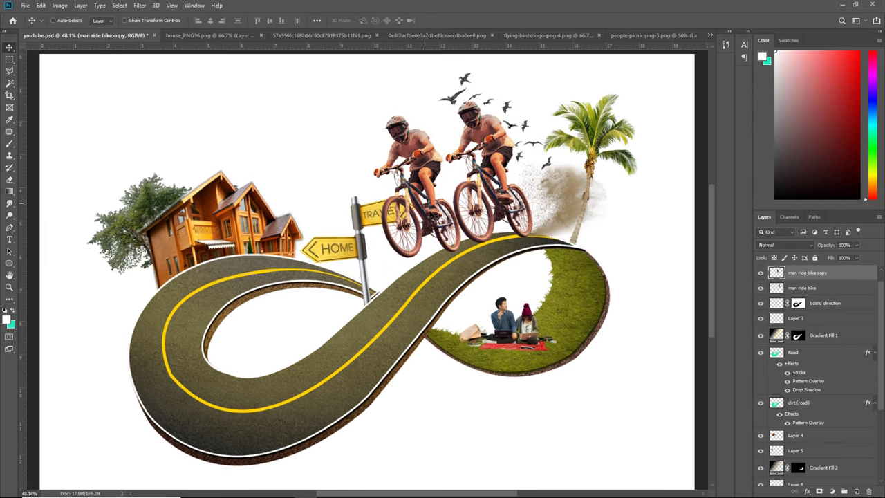
{"action": "key", "text": "ctrl+t"}
{"action": "right_click", "coordinate": [429, 196]}
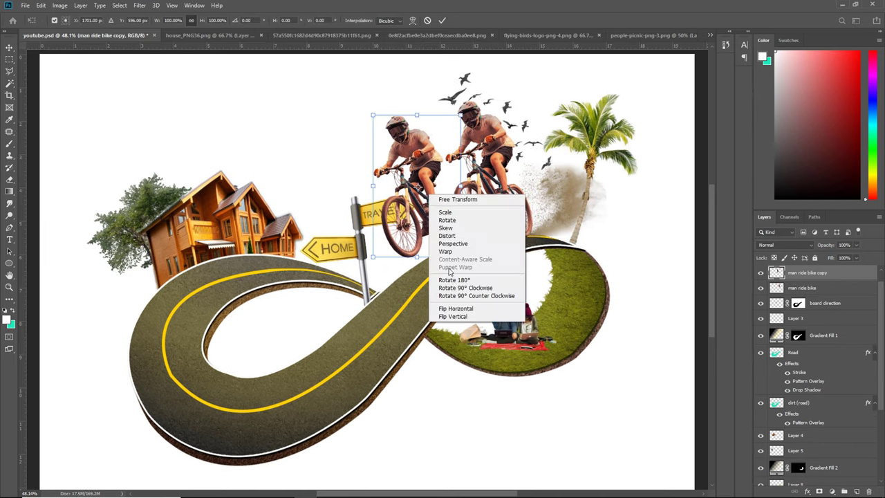
{"action": "left_click", "coordinate": [459, 317]}
{"action": "left_click_drag", "start_coordinate": [447, 167], "coordinate": [519, 282]}
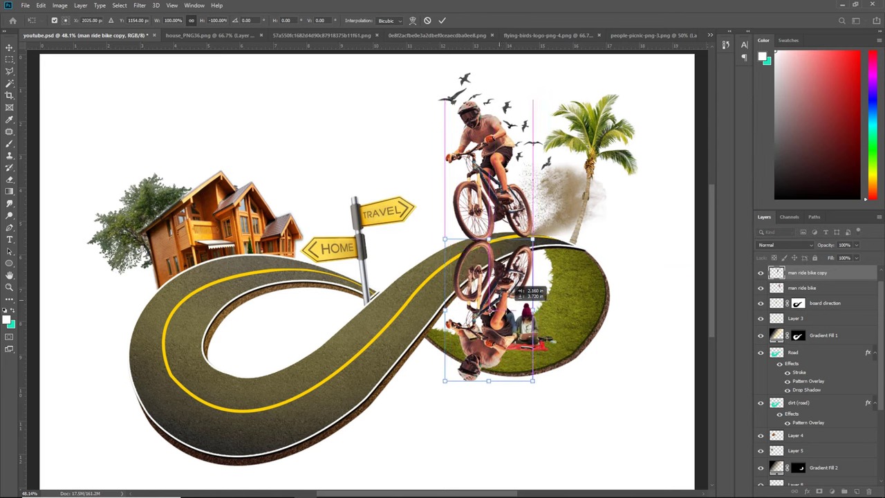
{"action": "left_click_drag", "start_coordinate": [518, 282], "coordinate": [517, 292]}
- Distort the flipped copy's corners so it lies skewed along the road, and apply
{"action": "right_click", "coordinate": [507, 301]}
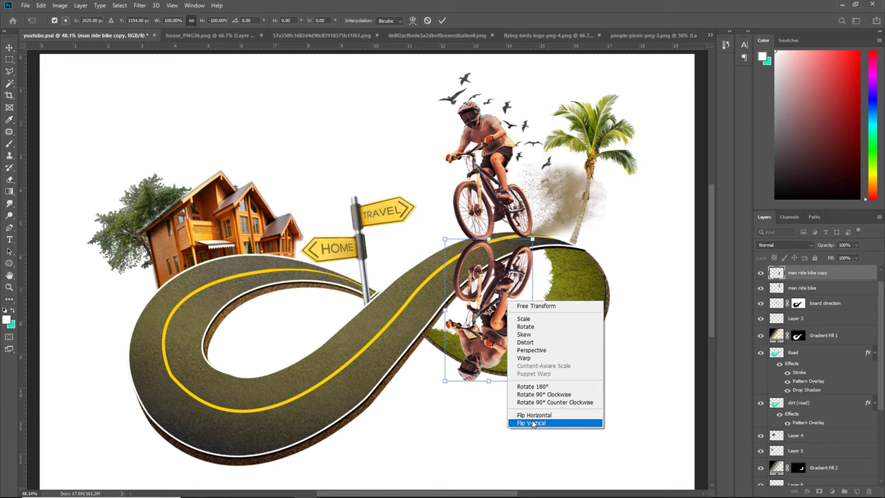
{"action": "left_click", "coordinate": [525, 342]}
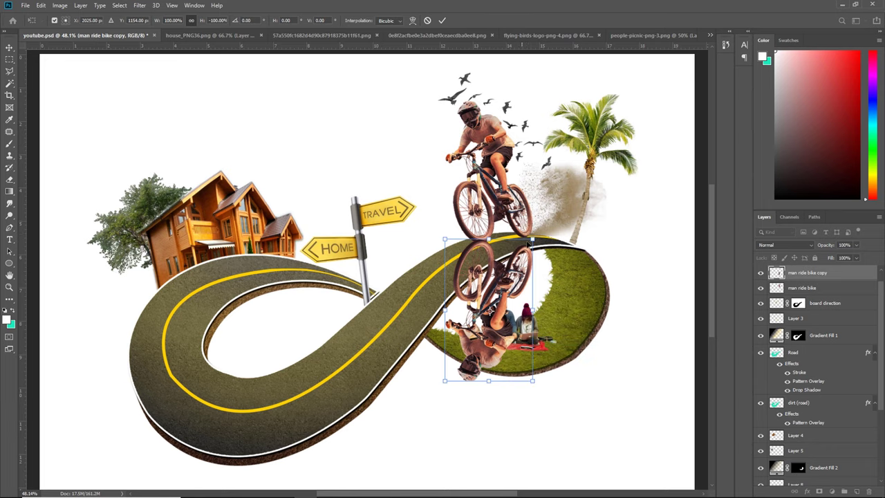
{"action": "left_click_drag", "start_coordinate": [533, 242], "coordinate": [532, 233]}
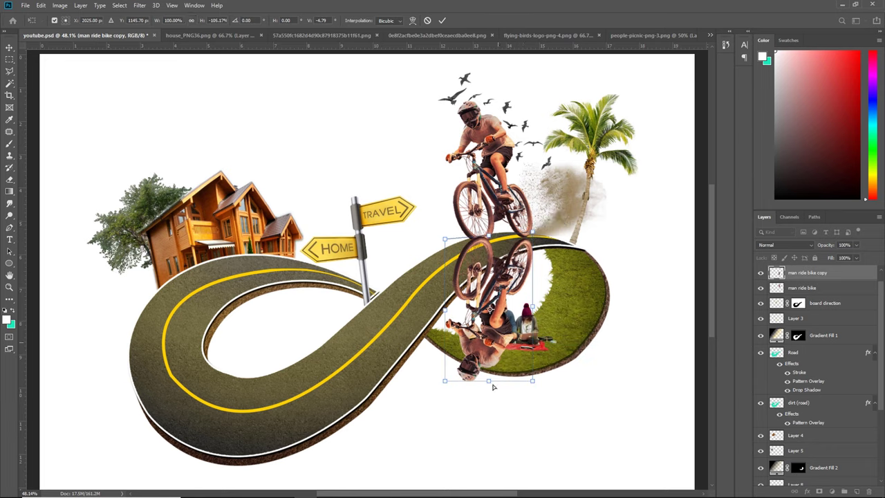
{"action": "left_click_drag", "start_coordinate": [487, 383], "coordinate": [428, 306]}
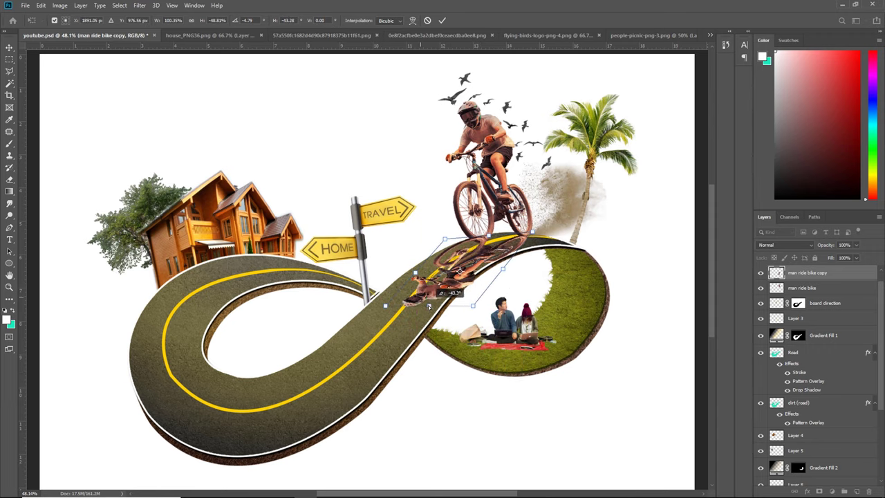
{"action": "left_click_drag", "start_coordinate": [446, 242], "coordinate": [447, 251]}
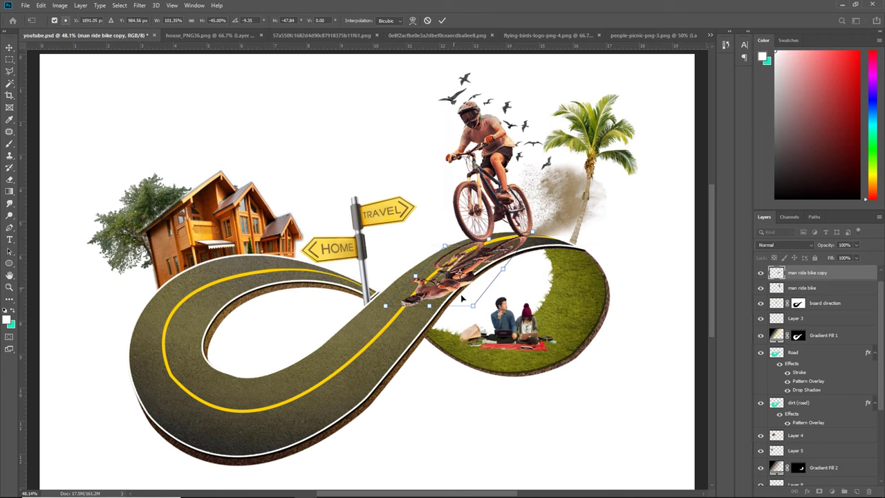
{"action": "key", "text": "Return"}
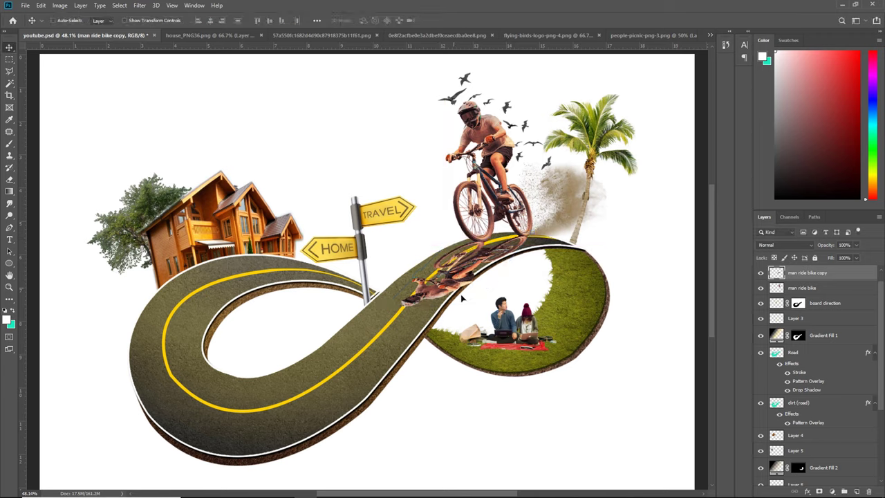
- Select the flipped copy's pixels, feather them 8 px, and rename the layer Shadow
{"action": "left_click", "coordinate": [777, 273], "text": "ctrl"}
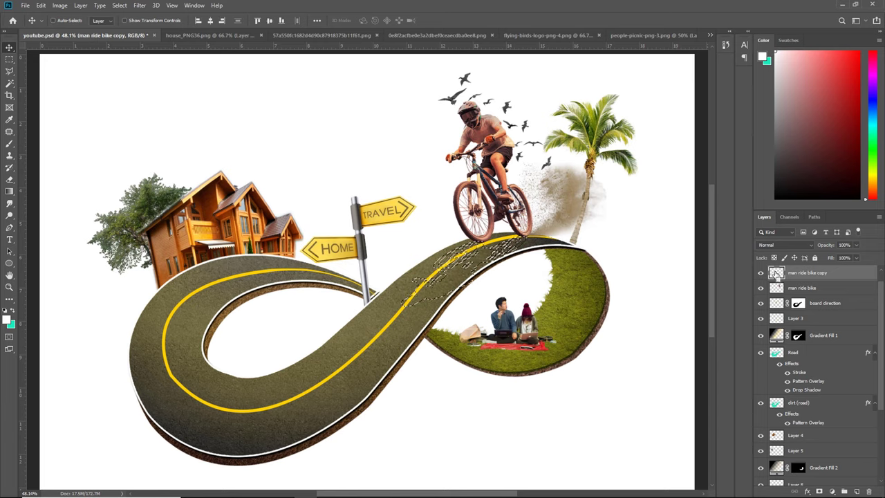
{"action": "key", "text": "shift+F6"}
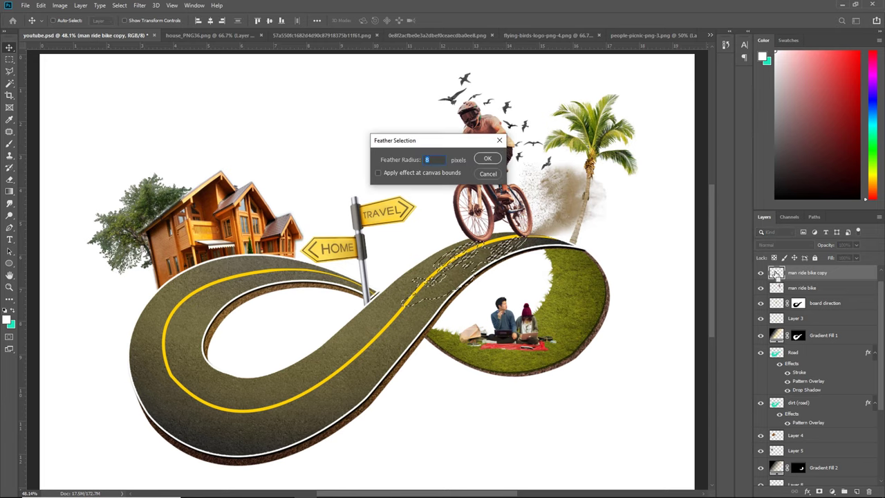
{"action": "key", "text": "Return"}
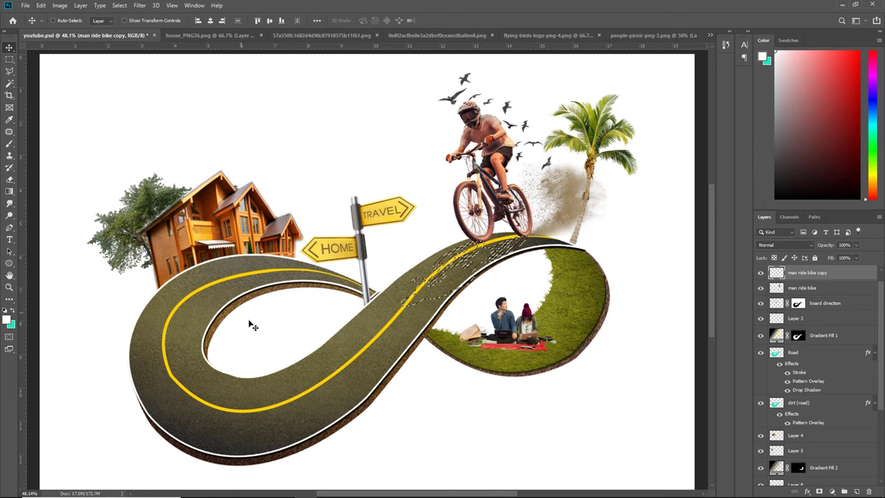
{"action": "left_click", "coordinate": [6, 191]}
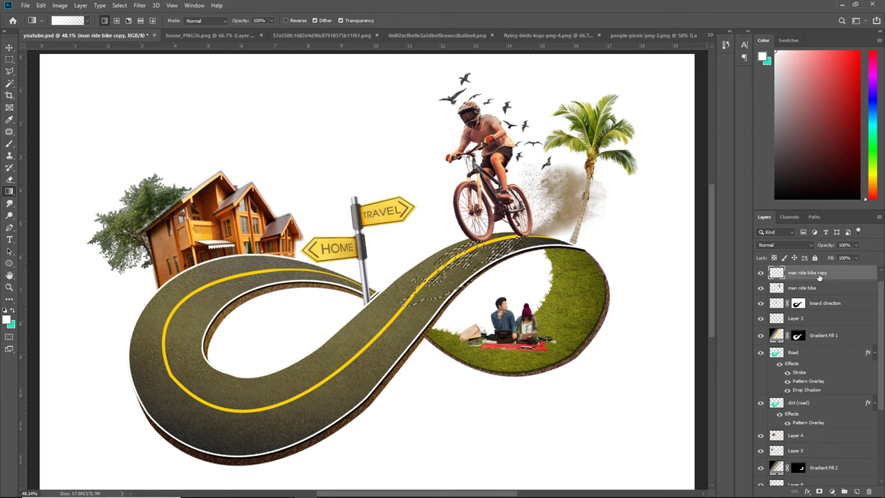
{"action": "double_click", "coordinate": [810, 272]}
{"action": "type", "text": "Shadow"}
{"action": "key", "text": "Return"}
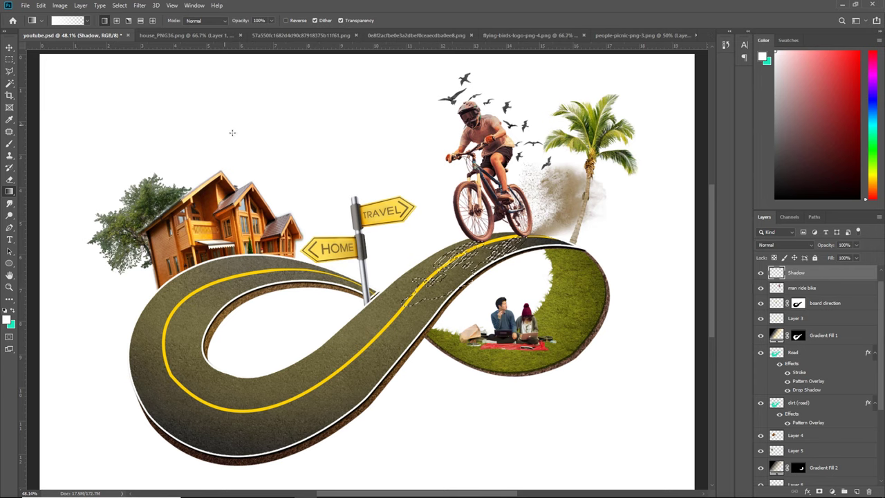
- Fill the shadow selection with a black-to-transparent gradient dragged across it
{"action": "left_click", "coordinate": [67, 21]}
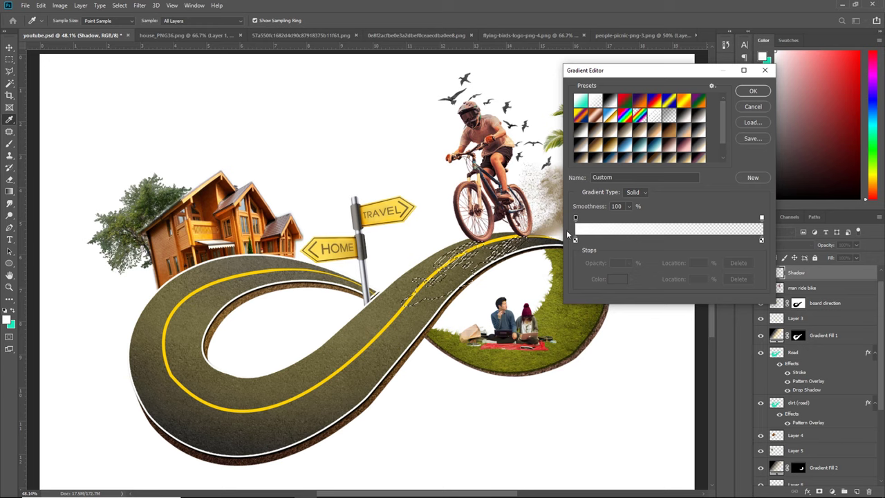
{"action": "left_click", "coordinate": [575, 240]}
{"action": "double_click", "coordinate": [575, 240]}
{"action": "left_click", "coordinate": [546, 284]}
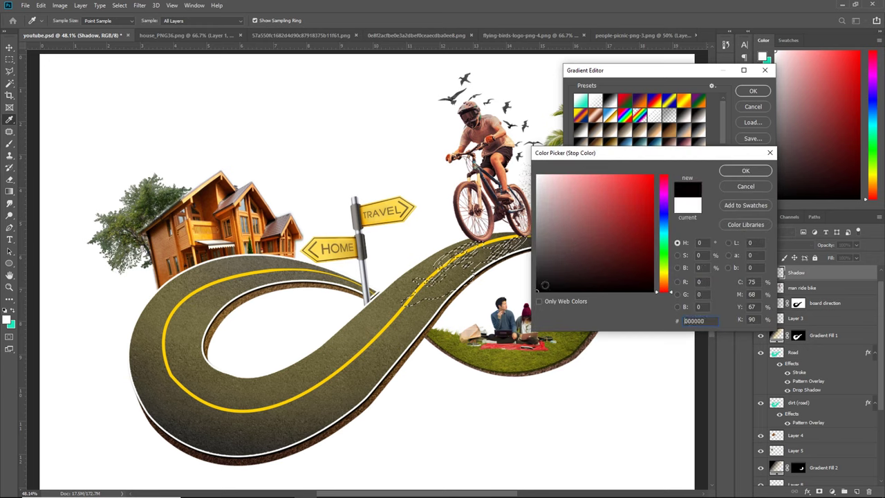
{"action": "left_click", "coordinate": [749, 173]}
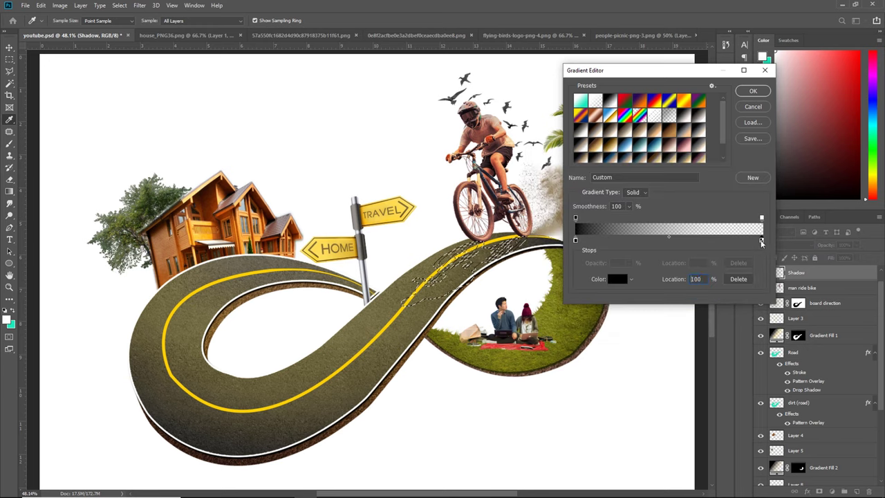
{"action": "double_click", "coordinate": [762, 240]}
{"action": "left_click", "coordinate": [546, 304]}
{"action": "left_click", "coordinate": [744, 173]}
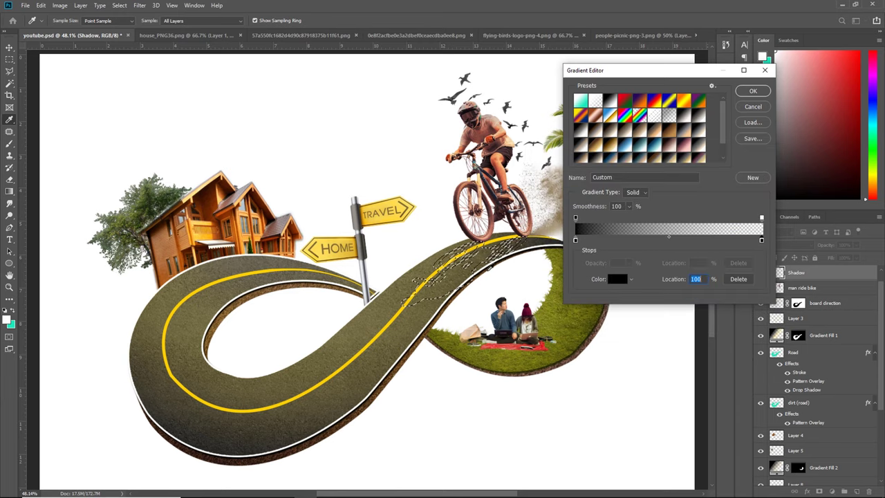
{"action": "left_click", "coordinate": [753, 92]}
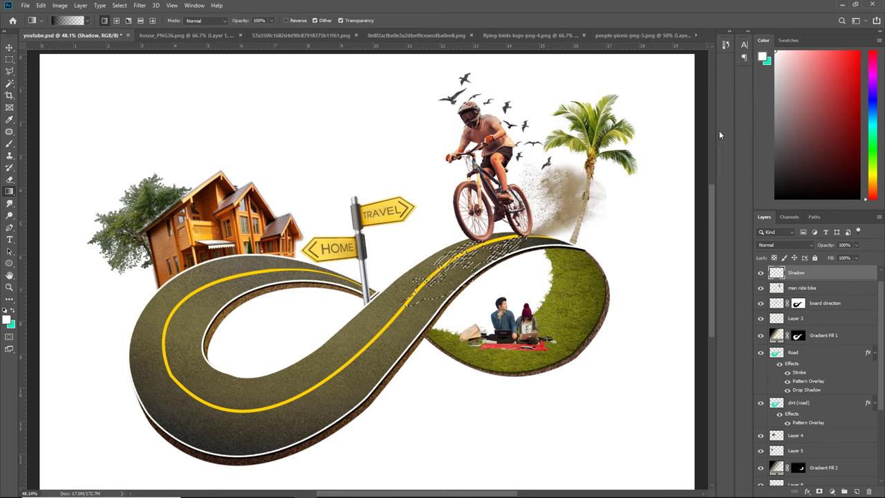
{"action": "left_click_drag", "start_coordinate": [478, 246], "coordinate": [467, 231]}
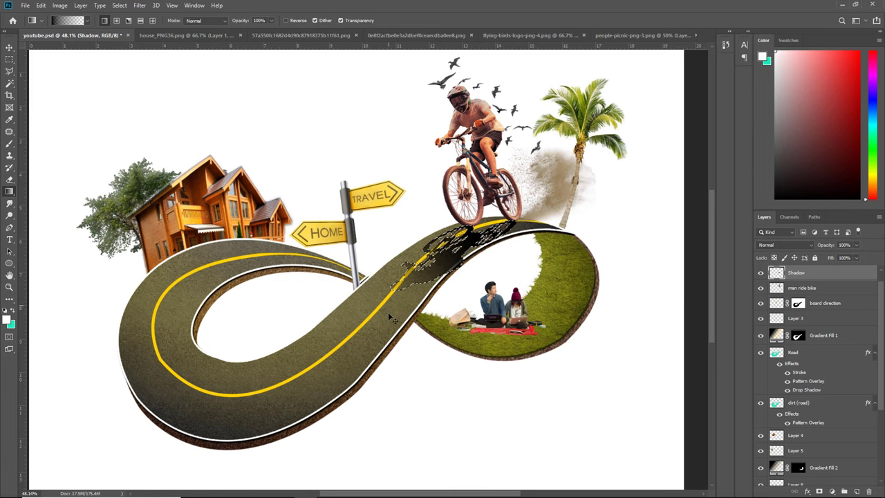
- Deselect and lower the Shadow layer's opacity to 63%
{"action": "key", "text": "ctrl+d"}
{"action": "scroll", "coordinate": [402, 338], "scroll_direction": "down", "scroll_amount": 1}
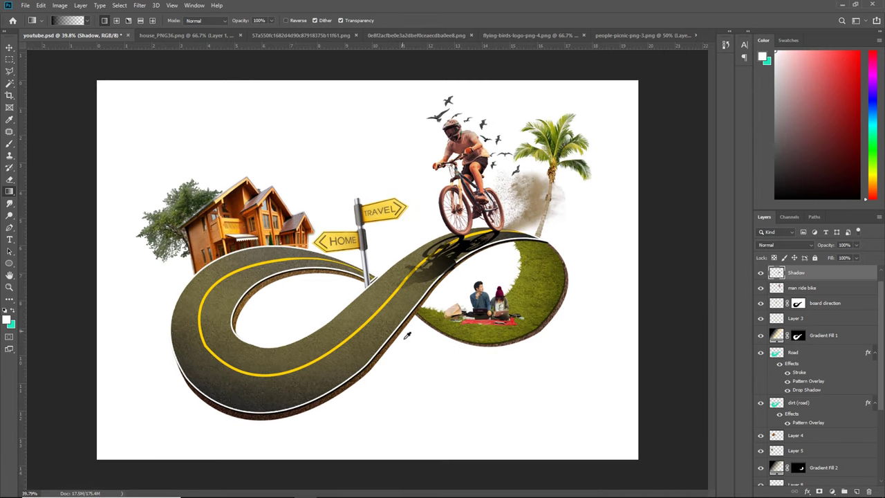
{"action": "scroll", "coordinate": [408, 336], "scroll_direction": "down", "scroll_amount": 1}
{"action": "scroll", "coordinate": [408, 336], "scroll_direction": "up", "scroll_amount": 1}
{"action": "scroll", "coordinate": [428, 279], "scroll_direction": "up", "scroll_amount": 1}
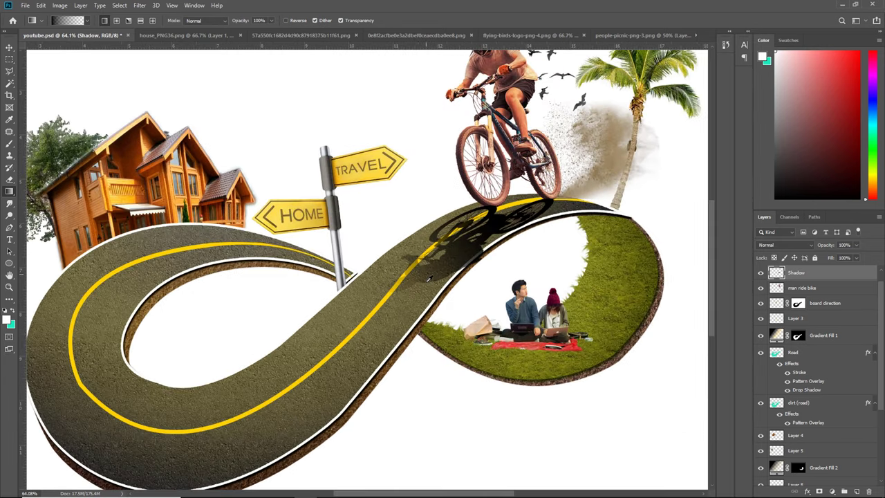
{"action": "left_click", "coordinate": [9, 47]}
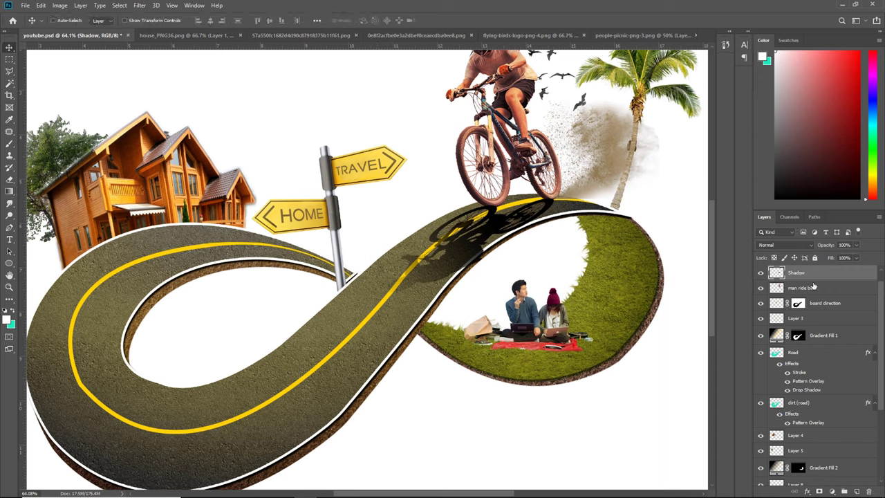
{"action": "left_click", "coordinate": [856, 245]}
{"action": "left_click_drag", "start_coordinate": [858, 257], "coordinate": [842, 256]}
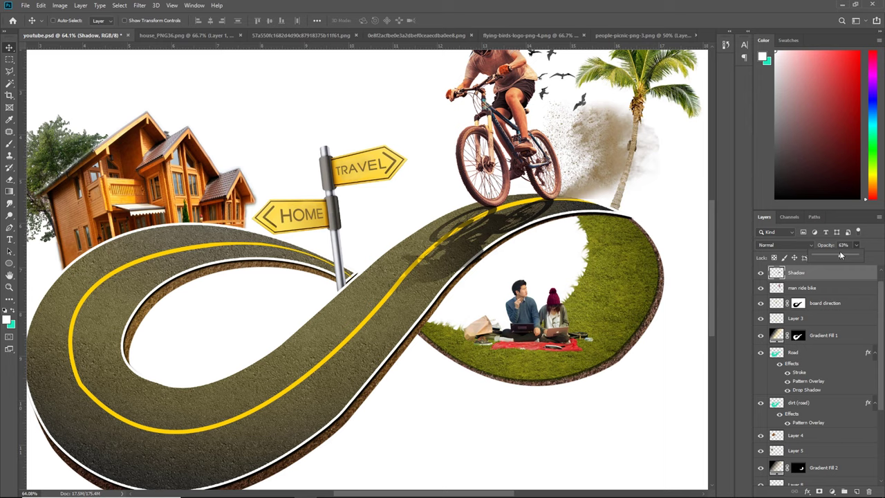
- Load the Road outline as a selection and invert it with the Shadow layer active
{"action": "left_click", "coordinate": [813, 353]}
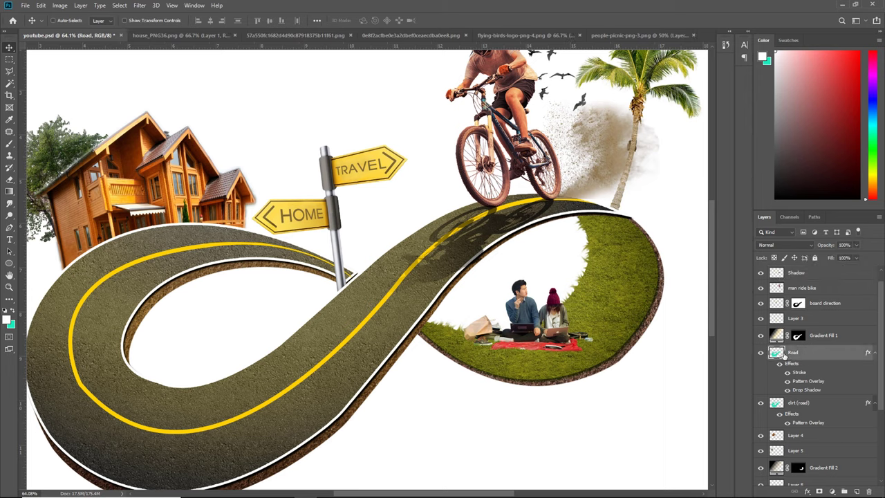
{"action": "left_click", "coordinate": [777, 352], "text": "ctrl"}
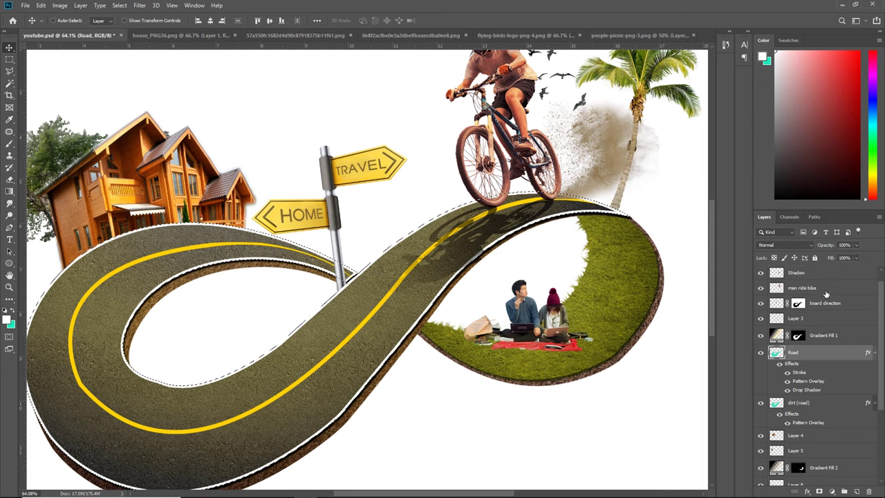
{"action": "left_click", "coordinate": [810, 272]}
{"action": "left_click", "coordinate": [119, 6]}
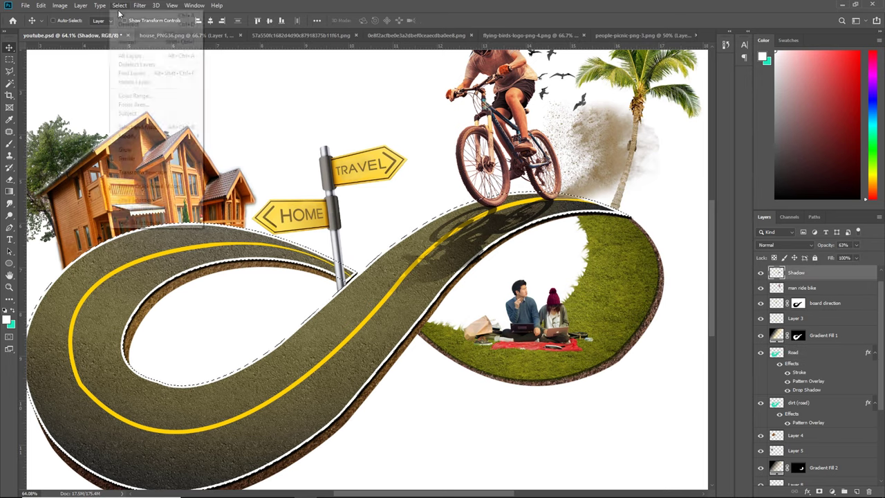
{"action": "left_click", "coordinate": [158, 42]}
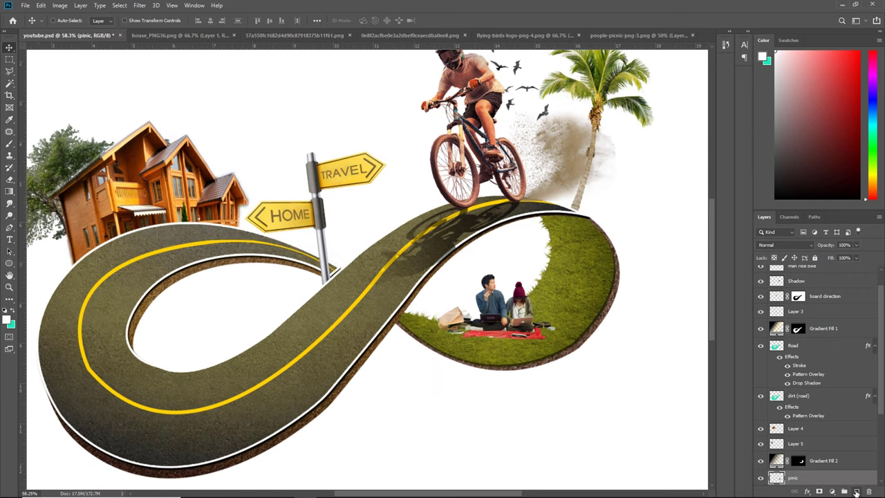
- Add a new layer named pinic shadow and place it beneath the pinic layer
{"action": "left_click", "coordinate": [856, 492]}
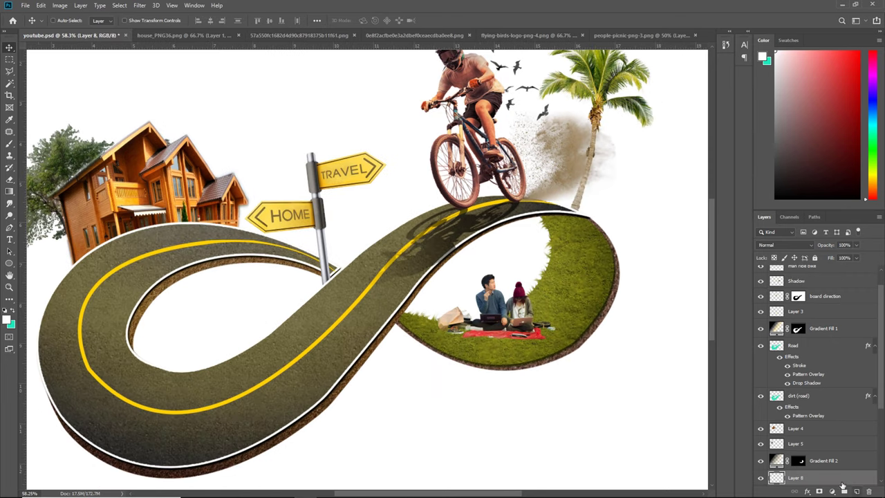
{"action": "double_click", "coordinate": [796, 478]}
{"action": "type", "text": "pinic shadow"}
{"action": "key", "text": "Return"}
{"action": "scroll", "coordinate": [802, 470], "scroll_direction": "down", "scroll_amount": 2}
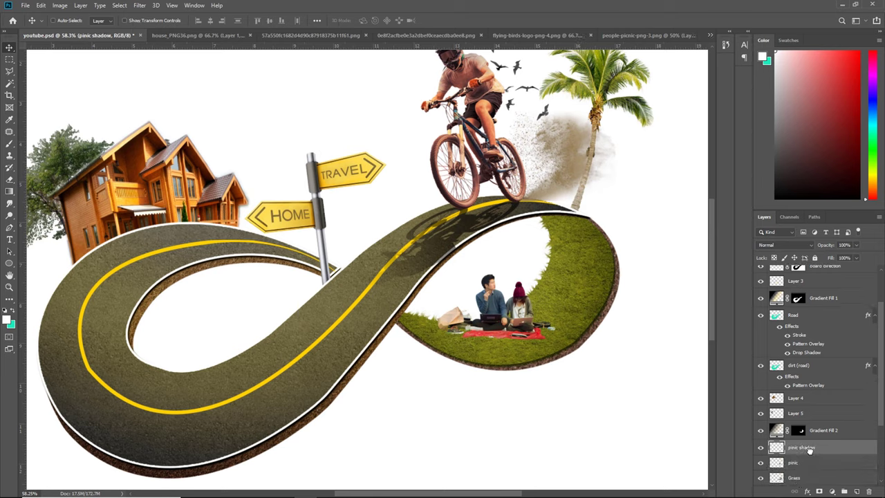
{"action": "left_click_drag", "start_coordinate": [809, 449], "coordinate": [801, 469]}
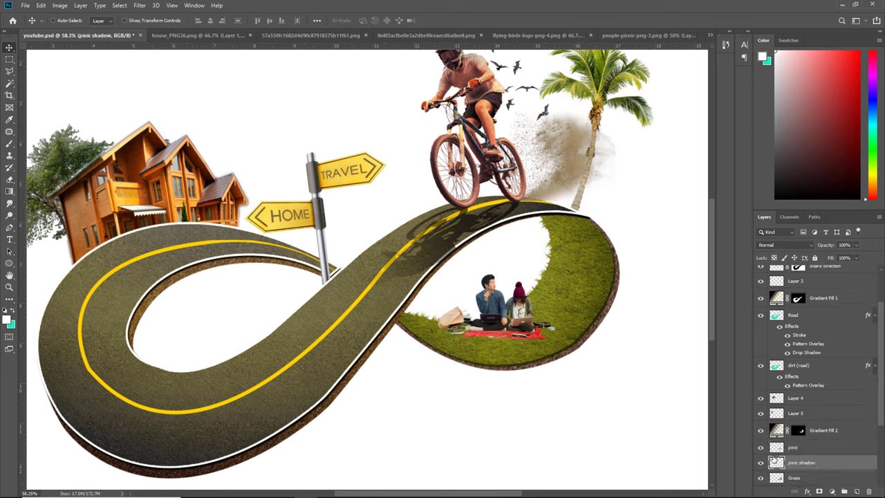
- Lasso around the picnic couple's blanket and feather the selection
{"action": "right_click", "coordinate": [10, 72]}
{"action": "left_click", "coordinate": [38, 70]}
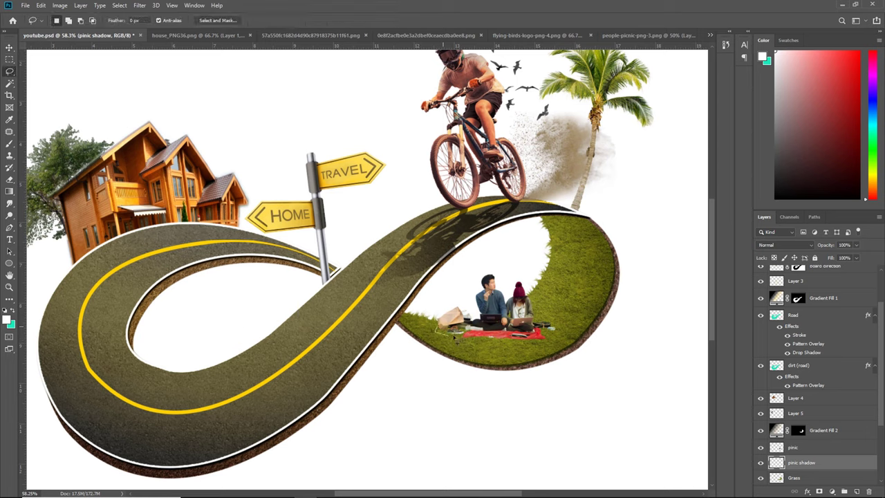
{"action": "left_click_drag", "start_coordinate": [481, 349], "coordinate": [493, 350]}
{"action": "left_click_drag", "start_coordinate": [437, 327], "coordinate": [435, 328]}
{"action": "left_click", "coordinate": [119, 6]}
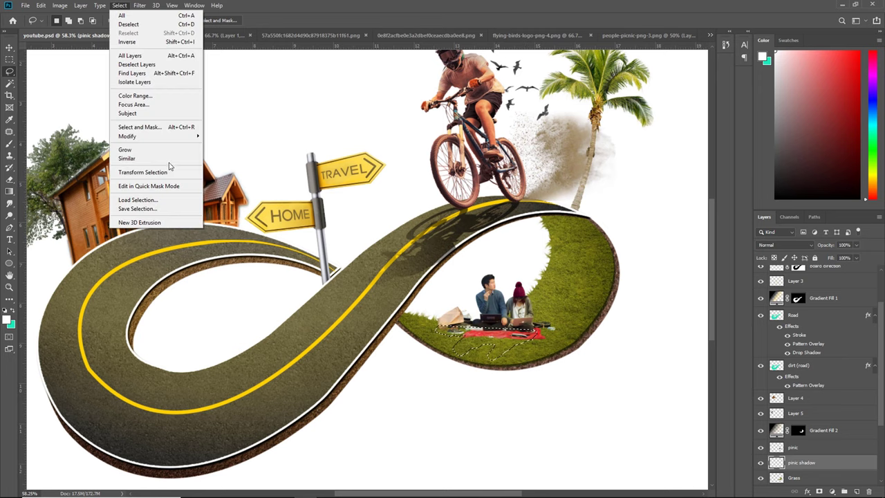
{"action": "mouse_move", "coordinate": [127, 136]}
{"action": "left_click", "coordinate": [238, 171]}
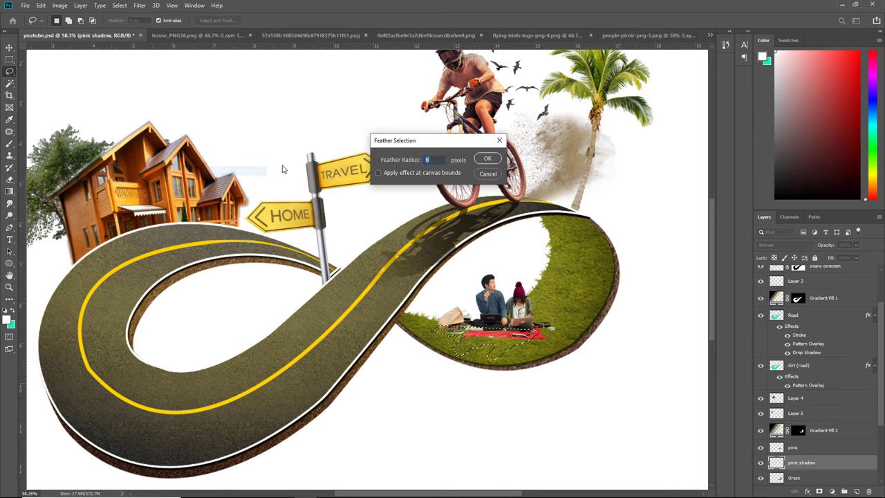
{"action": "left_click", "coordinate": [484, 160]}
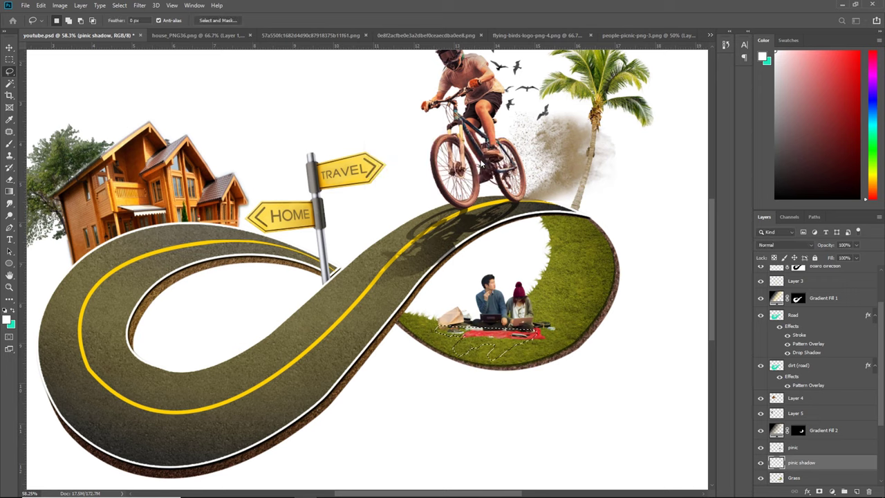
- Fill the blanket area with a dark gradient, move pinic shadow above pinic at 50% opacity
{"action": "left_click", "coordinate": [10, 191]}
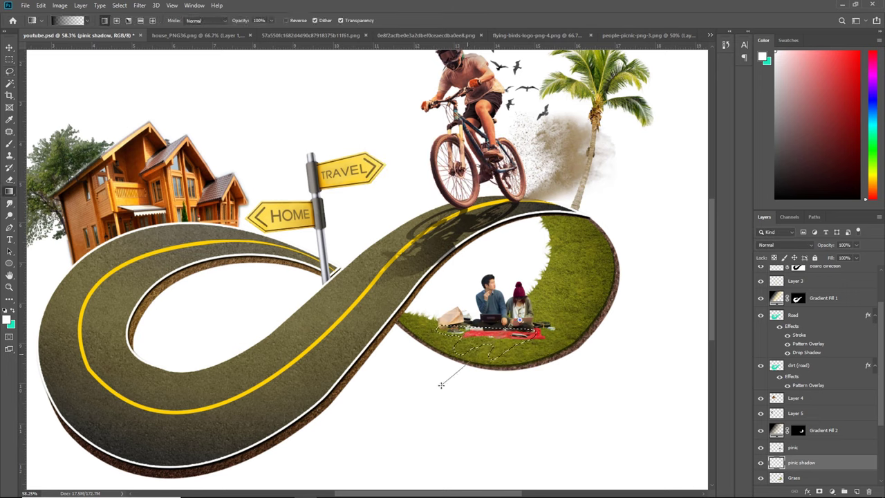
{"action": "left_click_drag", "start_coordinate": [463, 351], "coordinate": [440, 385]}
{"action": "key", "text": "ctrl+d"}
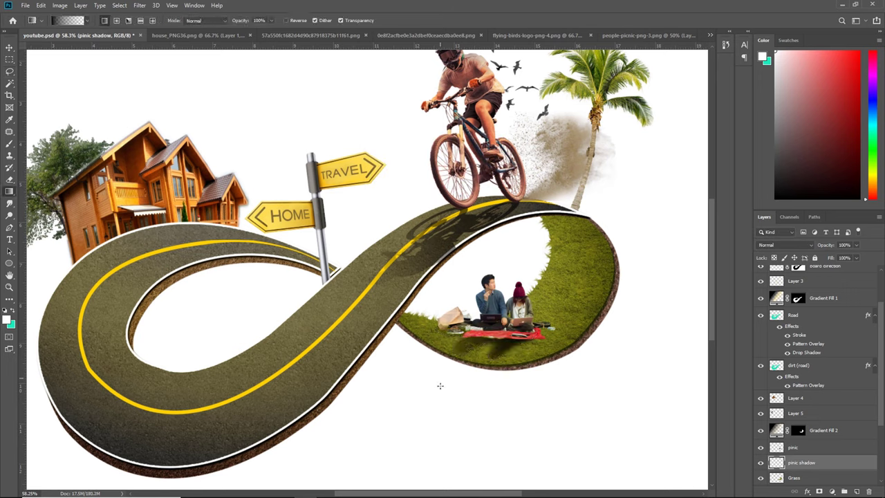
{"action": "key", "text": "v"}
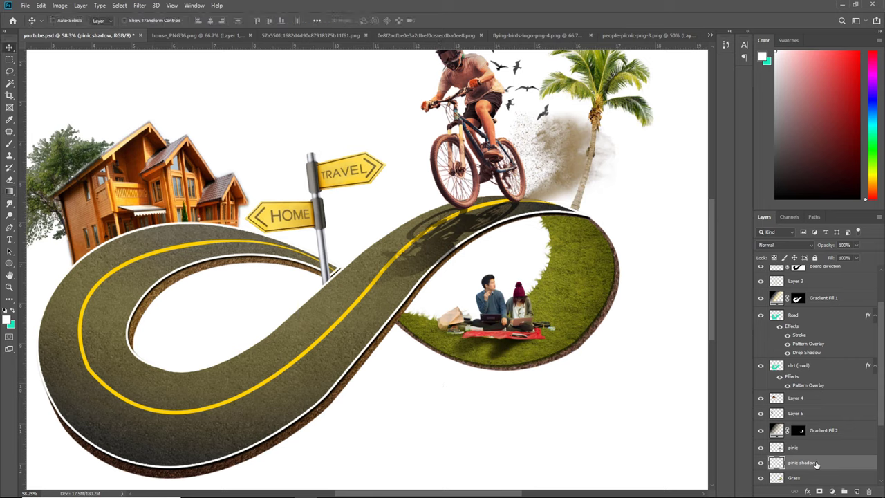
{"action": "left_click_drag", "start_coordinate": [800, 462], "coordinate": [800, 447]}
{"action": "left_click", "coordinate": [855, 246]}
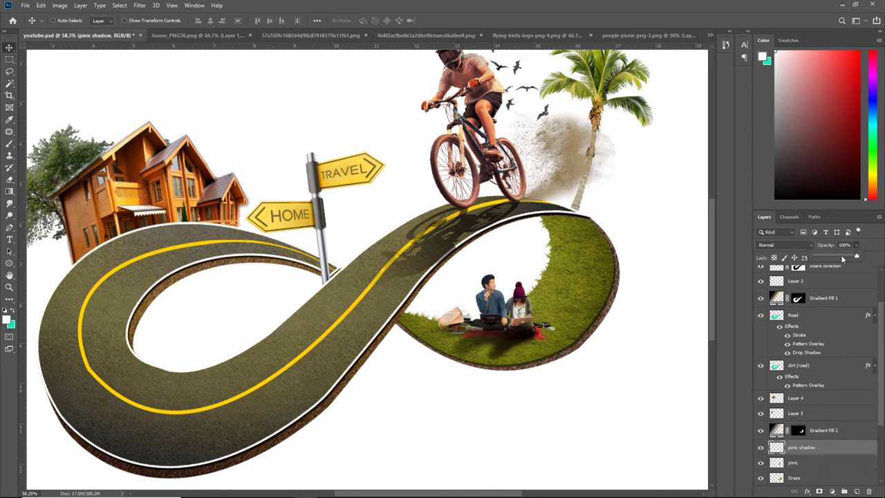
{"action": "left_click_drag", "start_coordinate": [842, 258], "coordinate": [836, 257]}
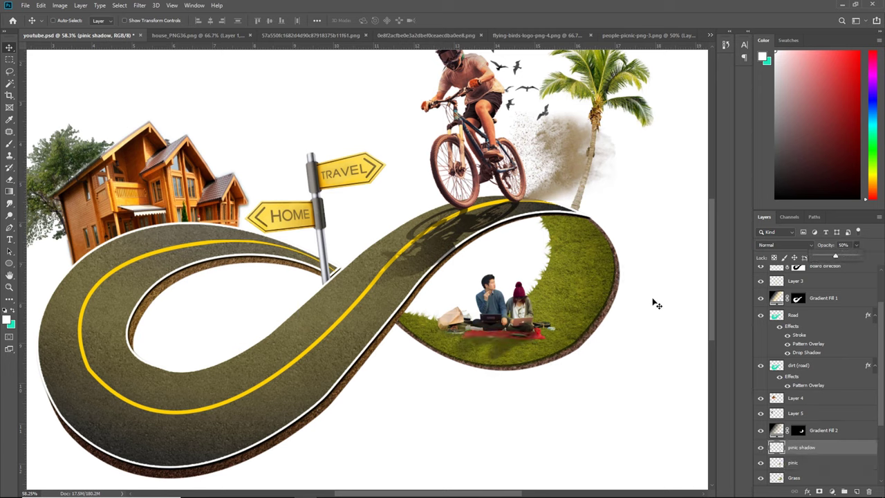
{"action": "left_click", "coordinate": [9, 48]}
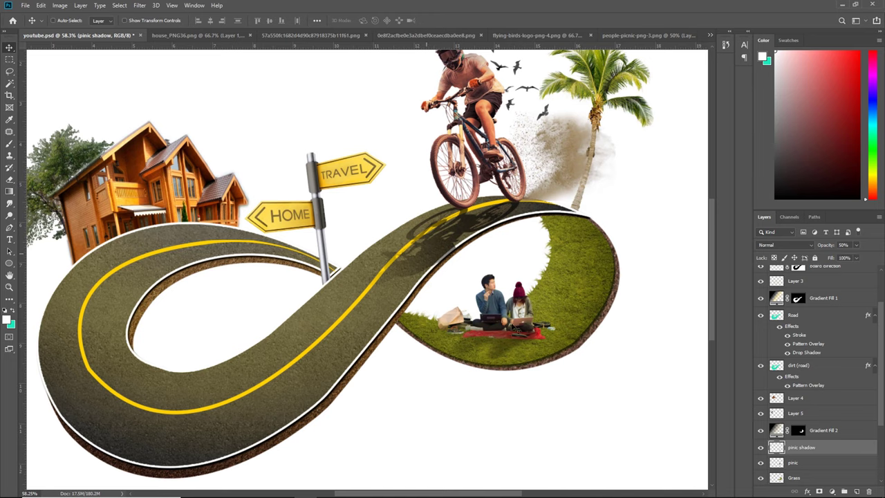
{"action": "key", "text": "ctrl+0"}
- Duplicate the signpost into a merged layer named board shadow, placed below board direction
{"action": "left_click", "coordinate": [368, 250], "text": "ctrl"}
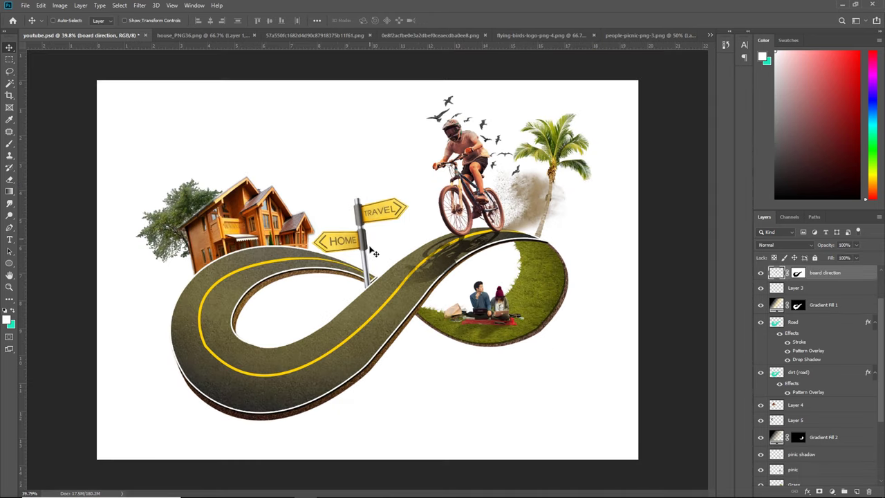
{"action": "left_click_drag", "start_coordinate": [364, 243], "coordinate": [305, 239]}
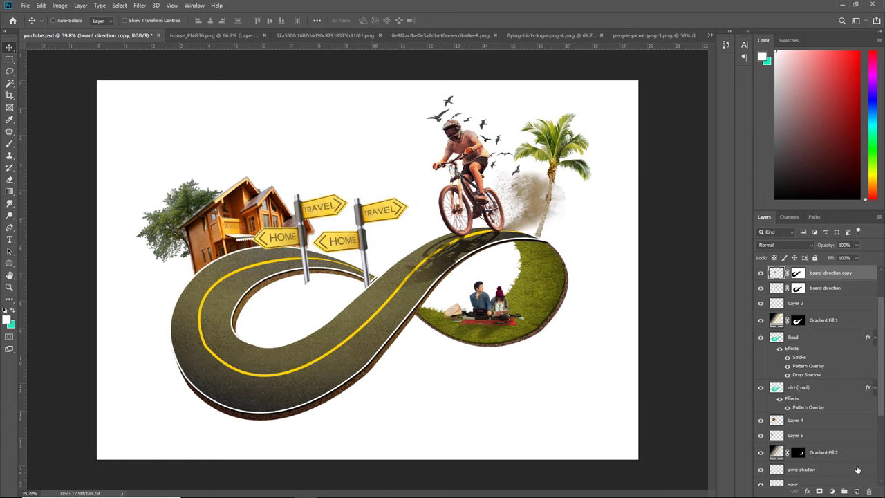
{"action": "left_click", "coordinate": [857, 491]}
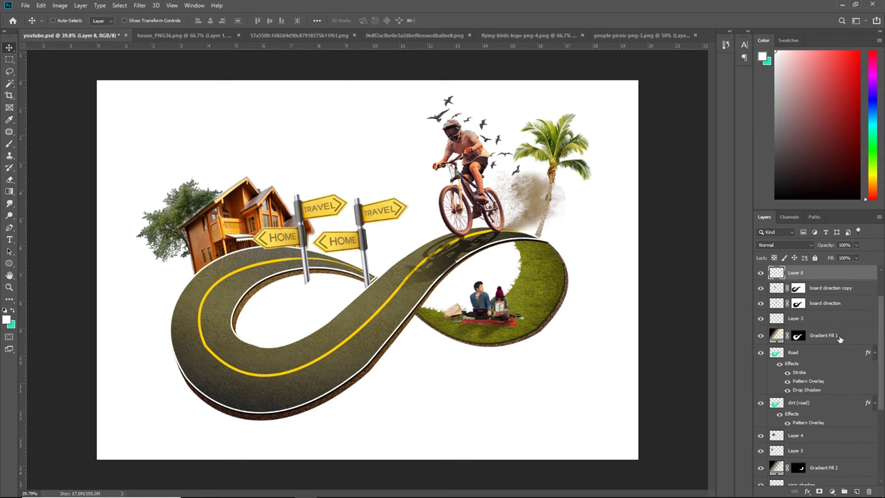
{"action": "left_click", "coordinate": [822, 293], "text": "shift"}
{"action": "key", "text": "ctrl+e"}
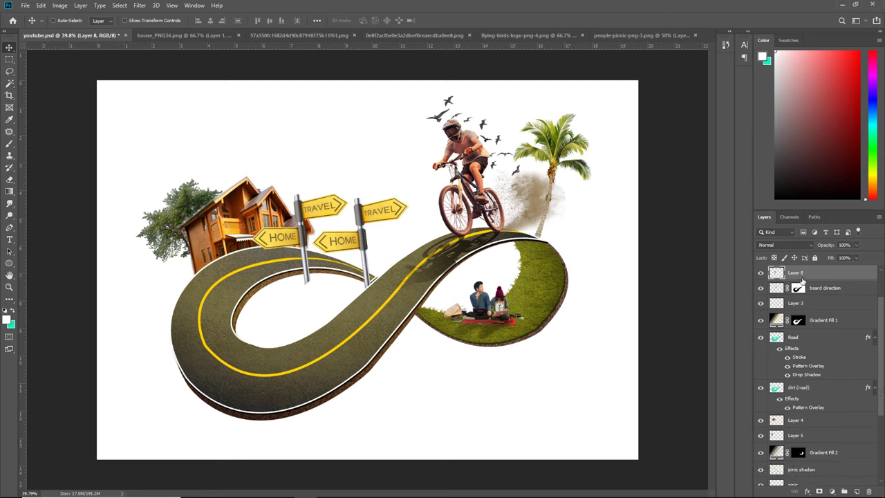
{"action": "double_click", "coordinate": [795, 273]}
{"action": "type", "text": "shadow"}
{"action": "key", "text": "Return"}
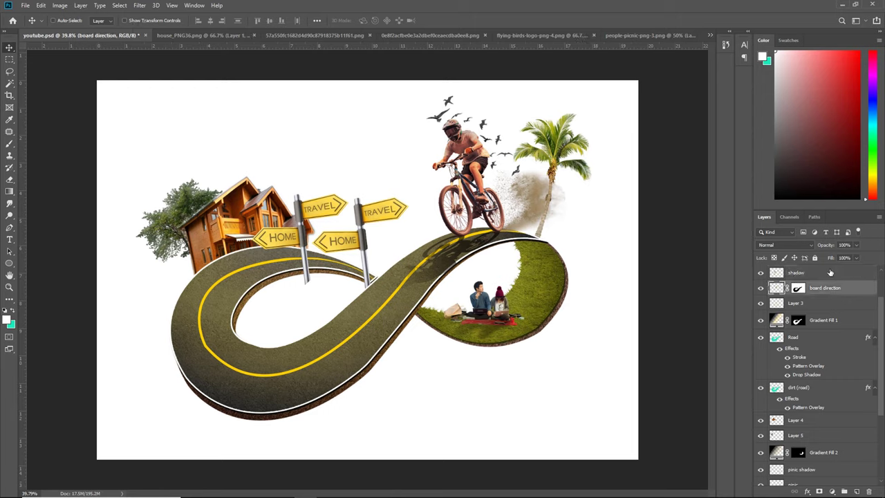
{"action": "double_click", "coordinate": [794, 273]}
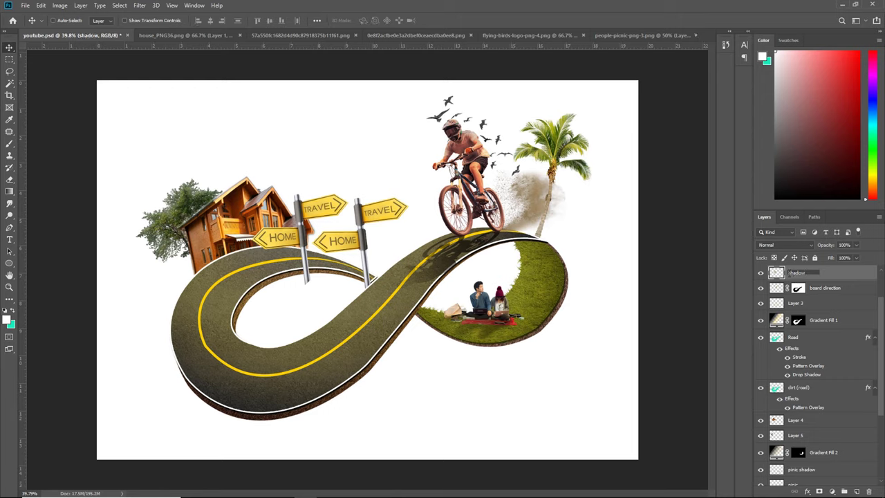
{"action": "type", "text": "board"}
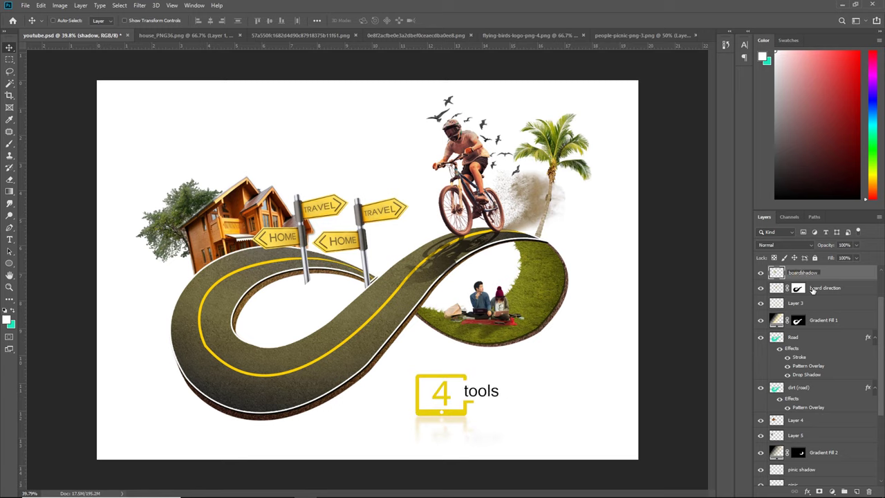
{"action": "key", "text": "Return"}
{"action": "left_click_drag", "start_coordinate": [813, 290], "coordinate": [811, 271]}
- Flip the board shadow copy vertically and move it down onto the road
{"action": "left_click_drag", "start_coordinate": [311, 279], "coordinate": [370, 297]}
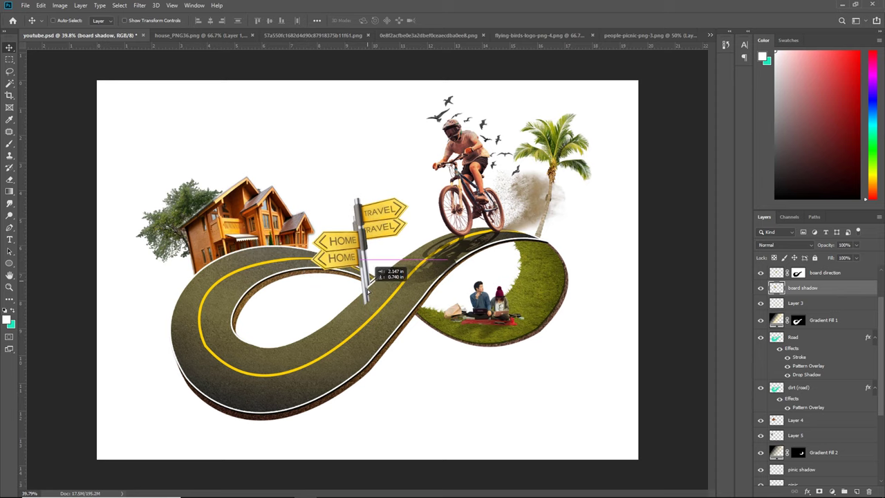
{"action": "key", "text": "ctrl+t"}
{"action": "right_click", "coordinate": [371, 286]}
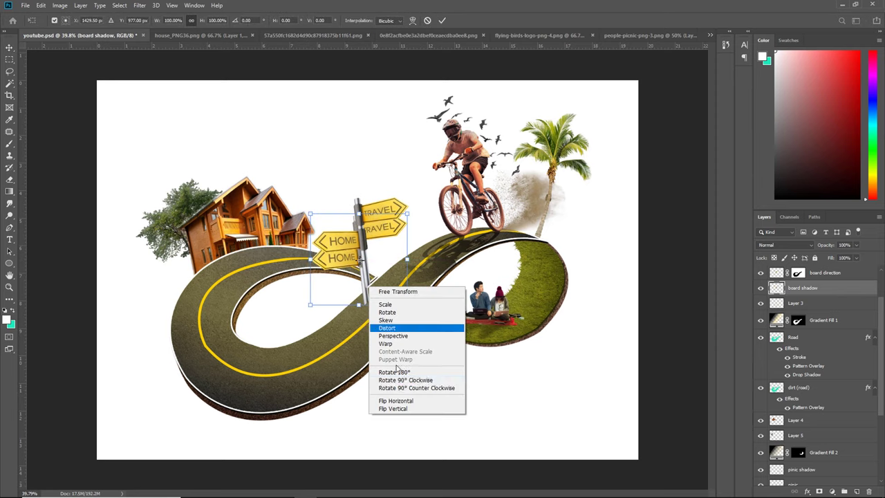
{"action": "left_click", "coordinate": [392, 408]}
{"action": "mouse_move", "coordinate": [373, 292]}
{"action": "left_mouse_down"}
{"action": "mouse_move", "coordinate": [361, 356]}
{"action": "mouse_move", "coordinate": [370, 356]}
{"action": "left_mouse_up"}
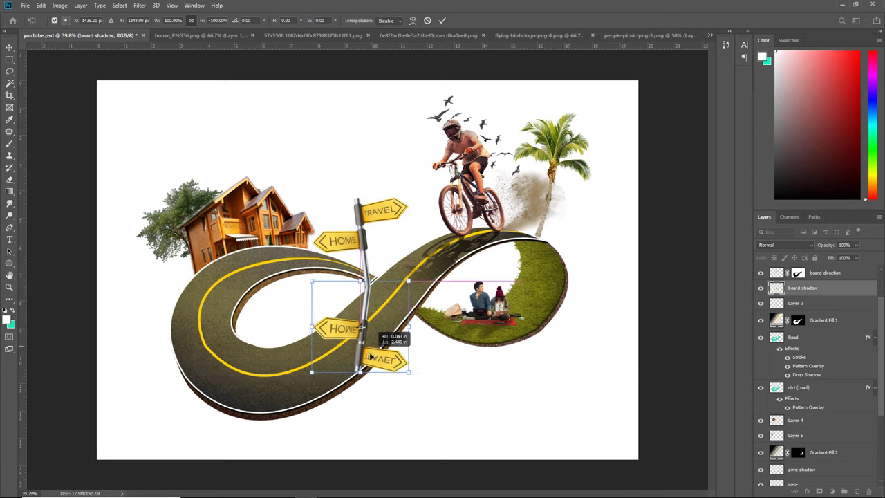
- Distort and rotate the shadow about -25 degrees to lie at the post's base, and apply
{"action": "right_click", "coordinate": [374, 354]}
{"action": "left_click", "coordinate": [406, 395]}
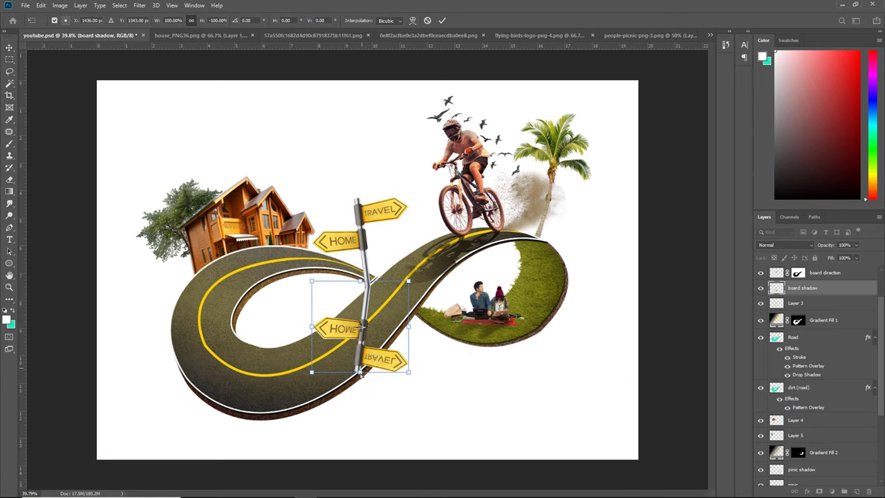
{"action": "left_click_drag", "start_coordinate": [312, 372], "coordinate": [312, 345]}
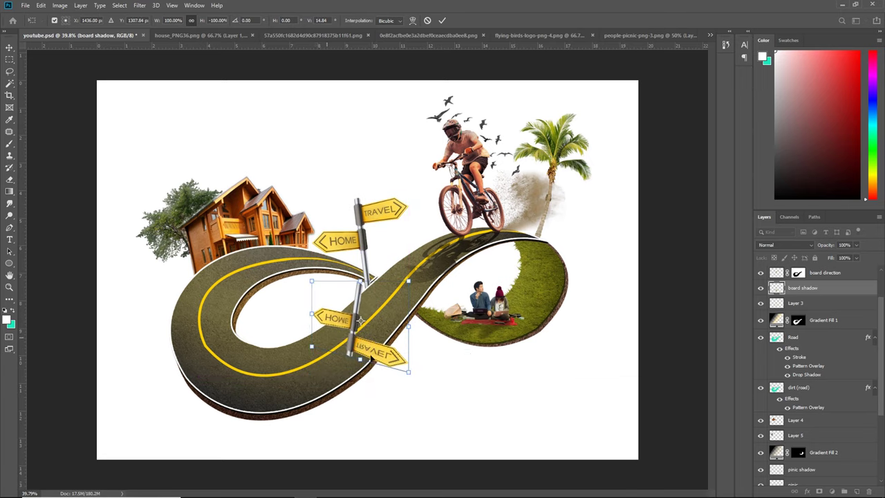
{"action": "mouse_move", "coordinate": [408, 372]}
{"action": "left_mouse_down"}
{"action": "mouse_move", "coordinate": [385, 360]}
{"action": "mouse_move", "coordinate": [378, 337]}
{"action": "mouse_move", "coordinate": [385, 346]}
{"action": "left_mouse_up"}
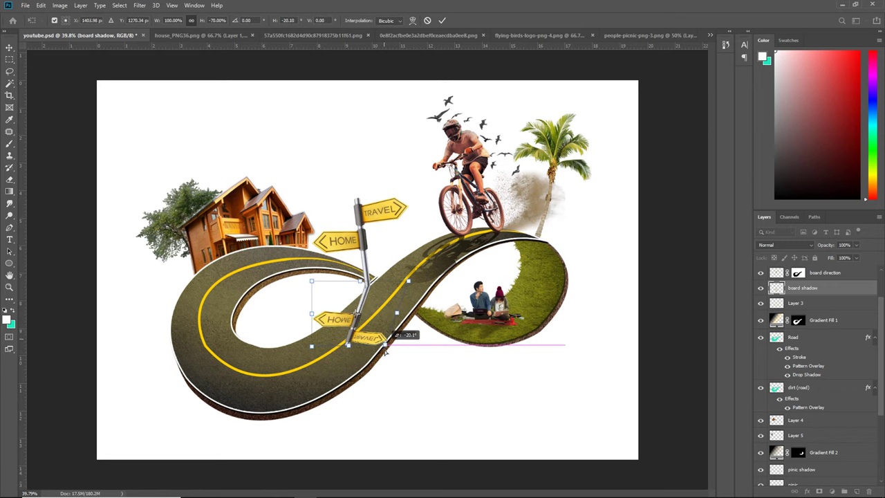
{"action": "left_click_drag", "start_coordinate": [313, 281], "coordinate": [311, 348]}
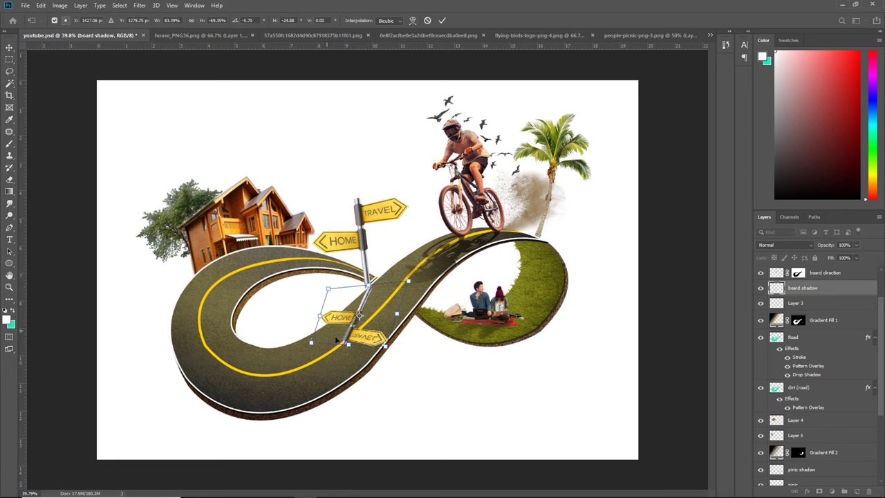
{"action": "left_click_drag", "start_coordinate": [366, 333], "coordinate": [363, 334]}
{"action": "key", "text": "Left"}
{"action": "key", "text": "Left"}
{"action": "key", "text": "Left"}
{"action": "key", "text": "Left"}
{"action": "key", "text": "Left"}
{"action": "key", "text": "Left"}
{"action": "key", "text": "Up"}
{"action": "key", "text": "Left"}
{"action": "key", "text": "Left"}
{"action": "key", "text": "Left"}
{"action": "key", "text": "Up"}
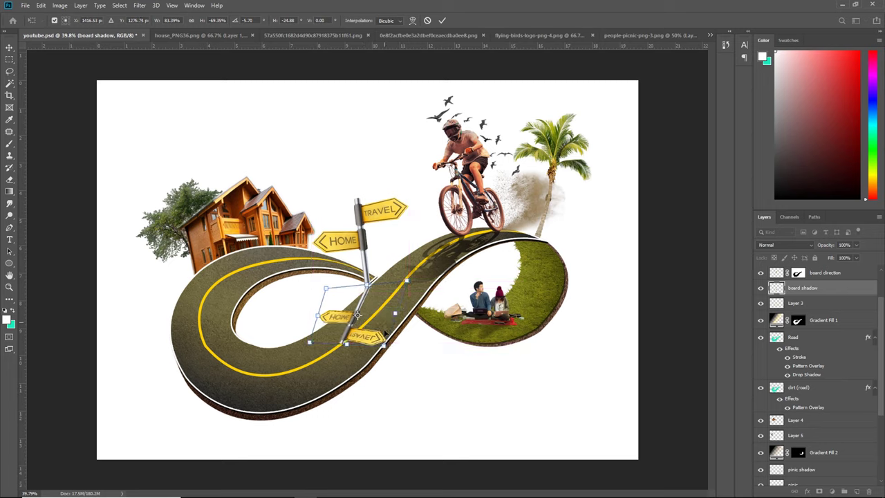
{"action": "key", "text": "Return"}
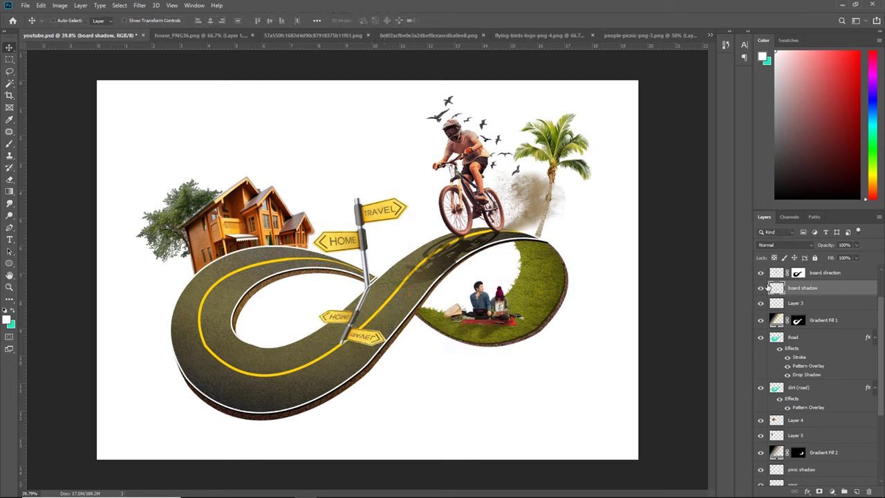
- Select the board shadow's pixels, clear them, and feather the outline 2 px
{"action": "right_click", "coordinate": [768, 287]}
{"action": "left_click", "coordinate": [779, 311]}
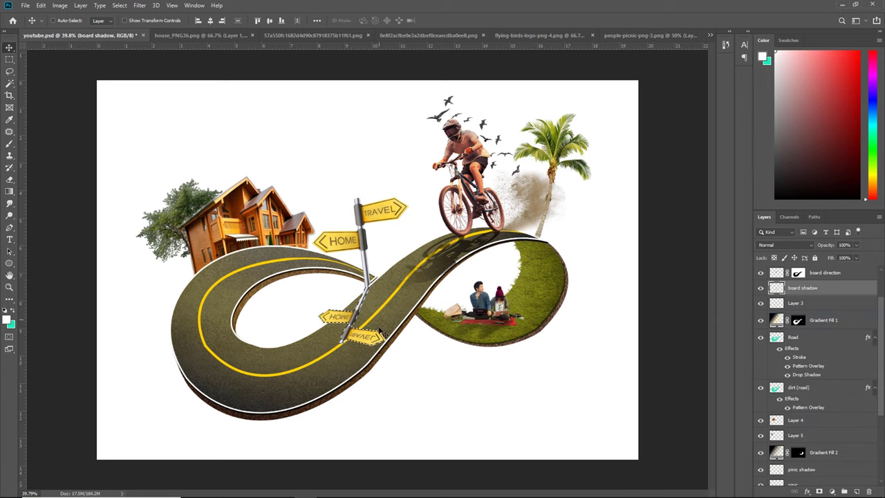
{"action": "key", "text": "Delete"}
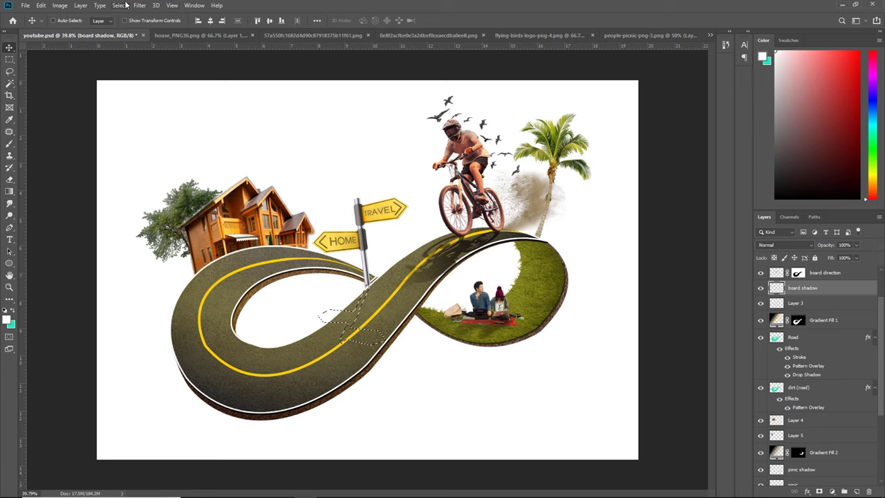
{"action": "left_click", "coordinate": [123, 6]}
{"action": "mouse_move", "coordinate": [127, 136]}
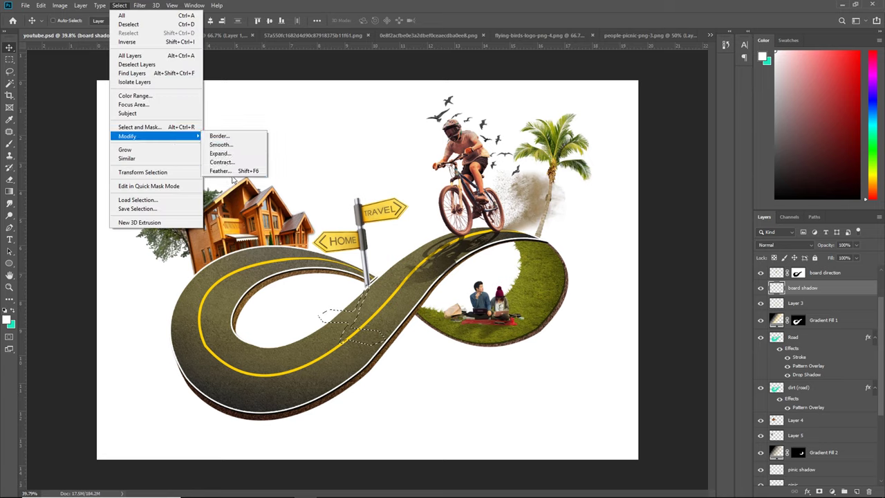
{"action": "left_click", "coordinate": [233, 173]}
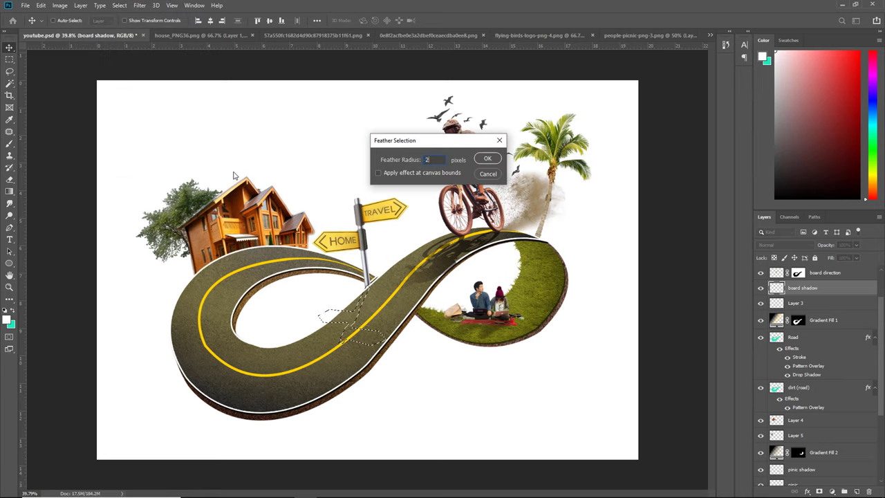
{"action": "key", "text": "Return"}
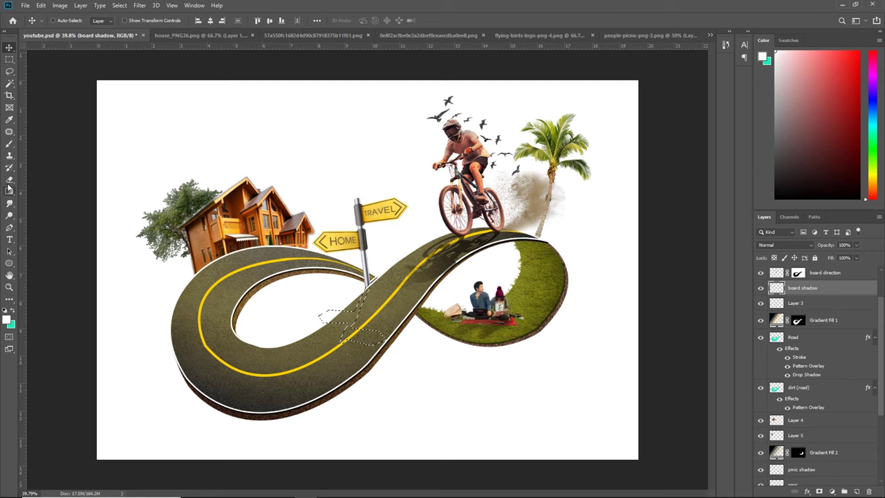
- Fill the outline with a fading dark gradient and lower the layer opacity to about 54%
{"action": "left_click", "coordinate": [9, 191]}
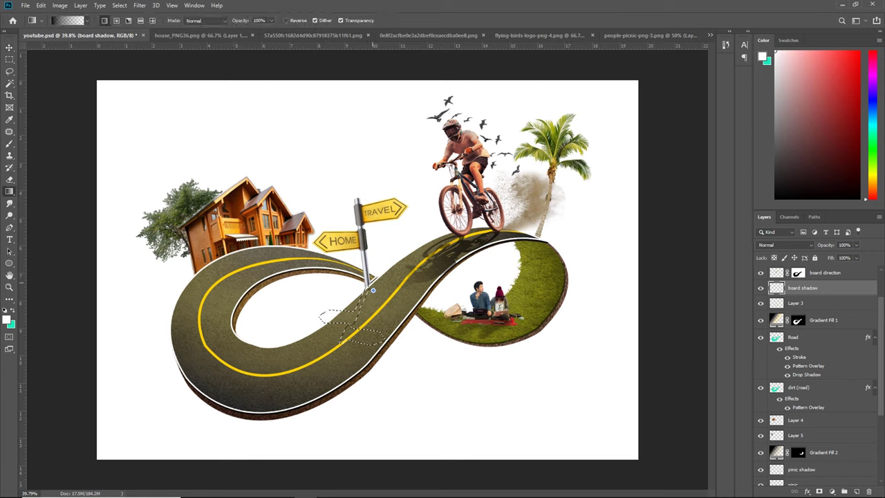
{"action": "left_click_drag", "start_coordinate": [372, 291], "coordinate": [346, 325]}
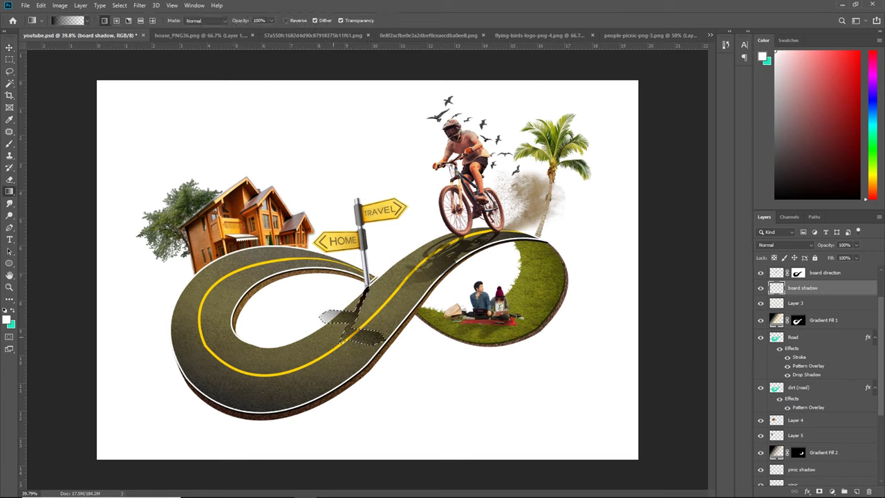
{"action": "left_click", "coordinate": [10, 47]}
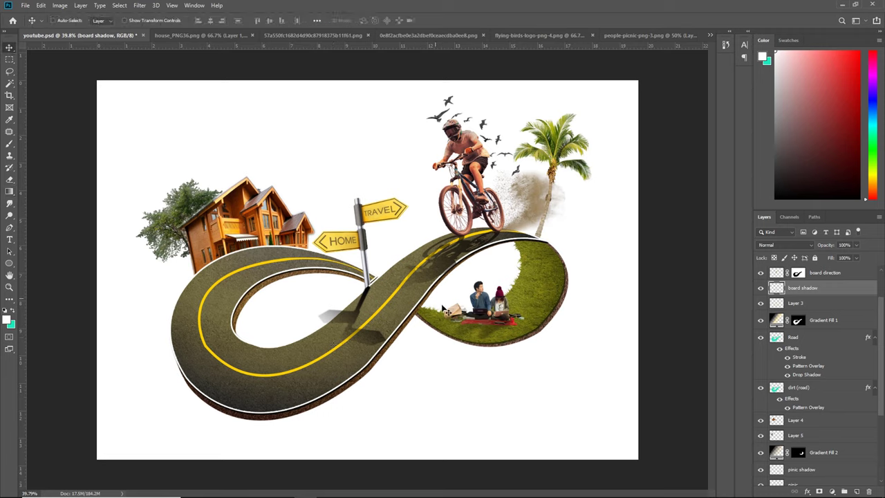
{"action": "left_click_drag", "start_coordinate": [857, 246], "coordinate": [842, 258]}
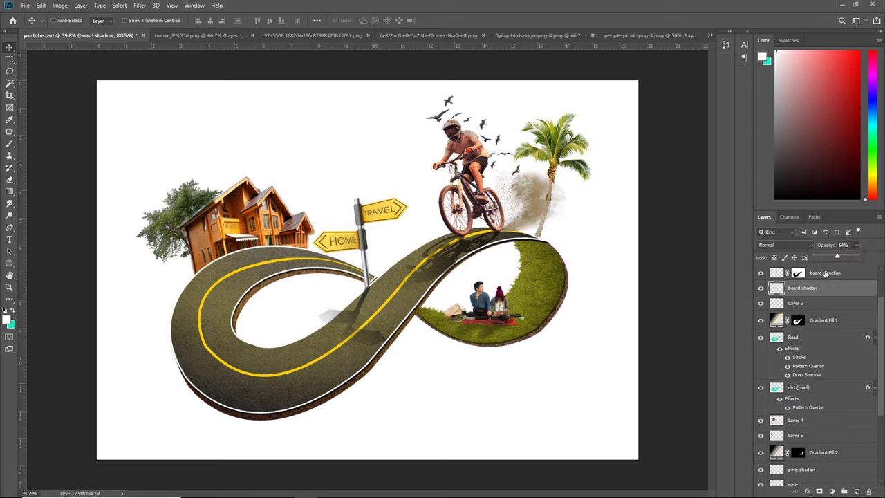
- Select outside the Road shape, trim the board shadow there, and deselect
{"action": "right_click", "coordinate": [775, 336]}
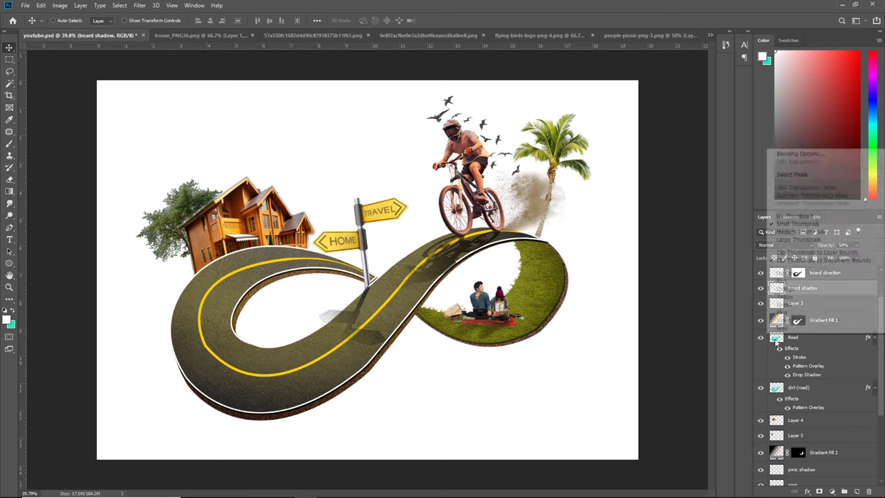
{"action": "left_click", "coordinate": [803, 176]}
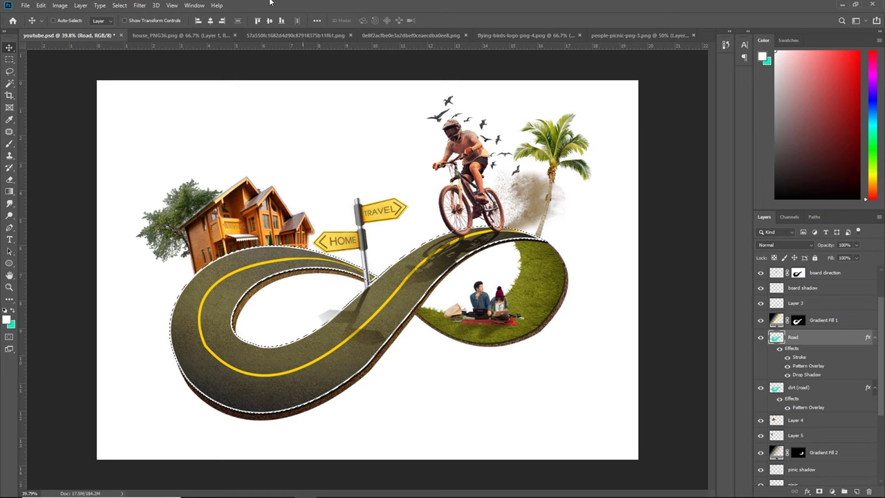
{"action": "left_click", "coordinate": [117, 5]}
{"action": "left_click", "coordinate": [130, 44]}
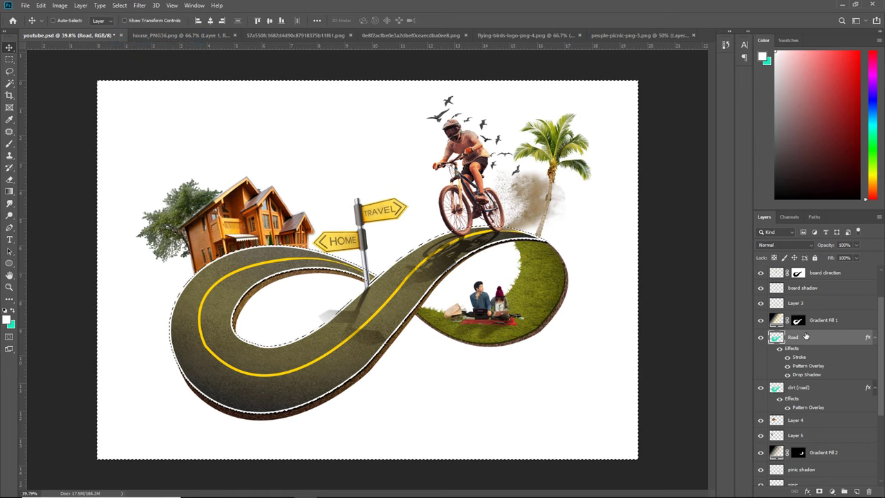
{"action": "left_click", "coordinate": [801, 290]}
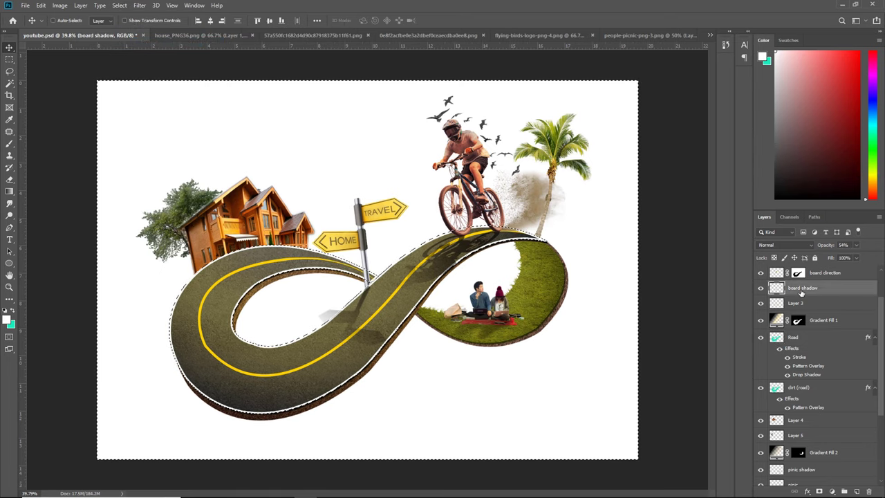
{"action": "key", "text": "ctrl+d"}
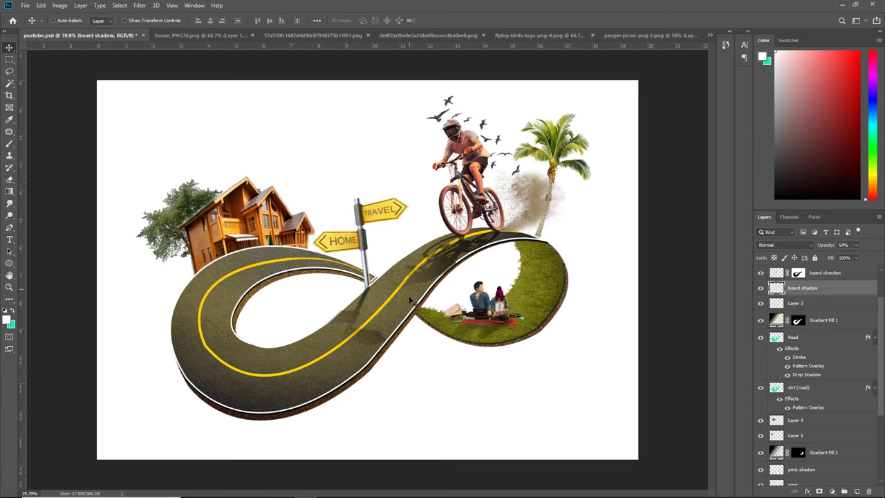
- Zoom in on the board shadow and start a Warp transform on it
{"action": "scroll", "coordinate": [356, 277], "scroll_direction": "up", "scroll_amount": 2}
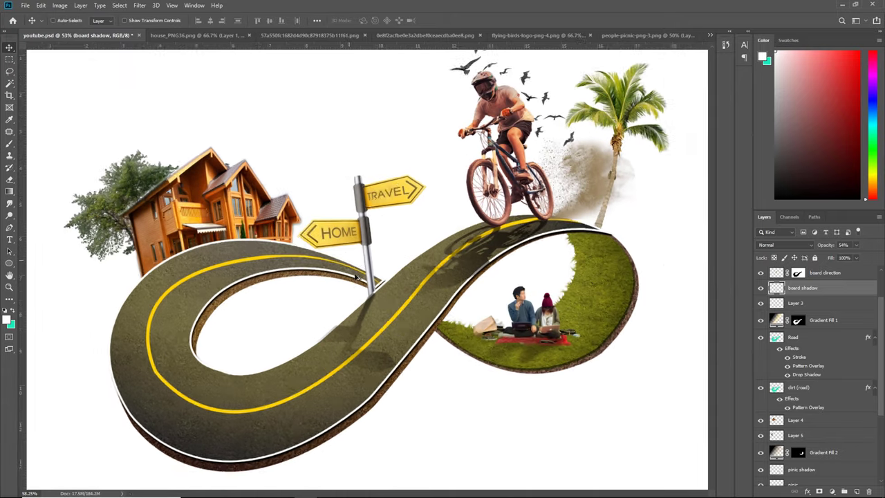
{"action": "scroll", "coordinate": [356, 277], "scroll_direction": "up", "scroll_amount": 2}
{"action": "scroll", "coordinate": [387, 294], "scroll_direction": "up", "scroll_amount": 2}
{"action": "scroll", "coordinate": [423, 313], "scroll_direction": "up", "scroll_amount": 2}
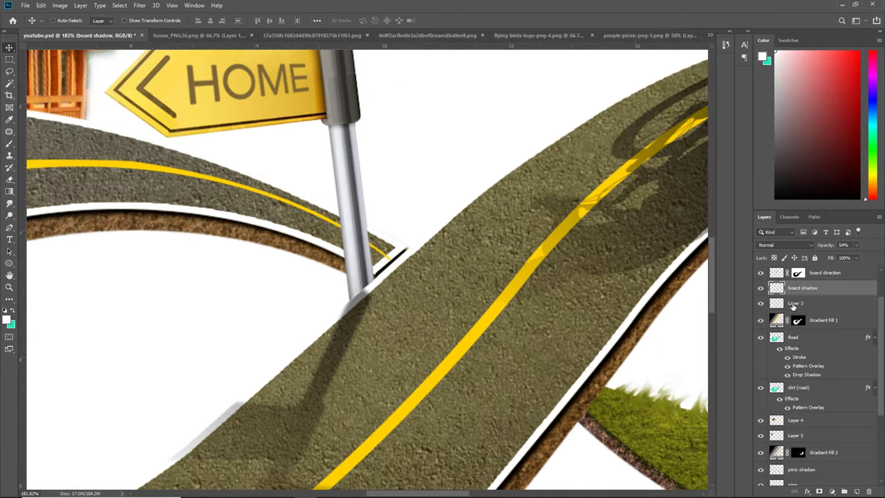
{"action": "key", "text": "ctrl+t"}
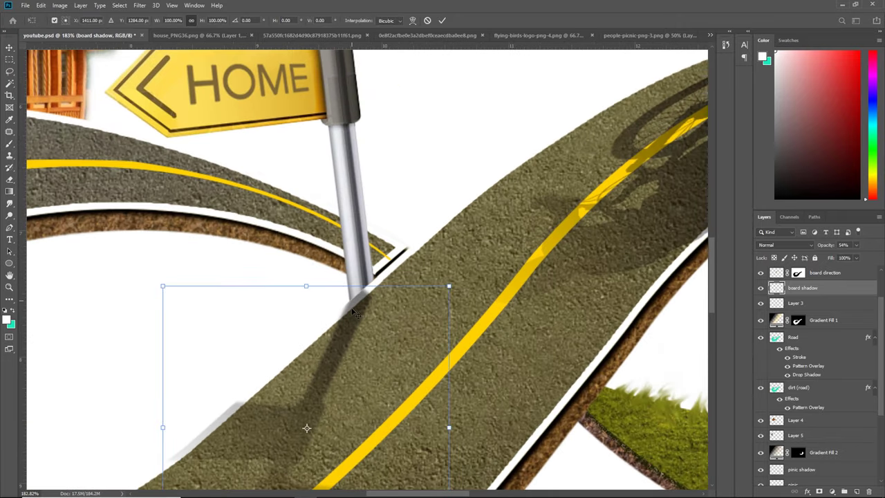
{"action": "right_click", "coordinate": [362, 302]}
{"action": "left_click", "coordinate": [397, 358]}
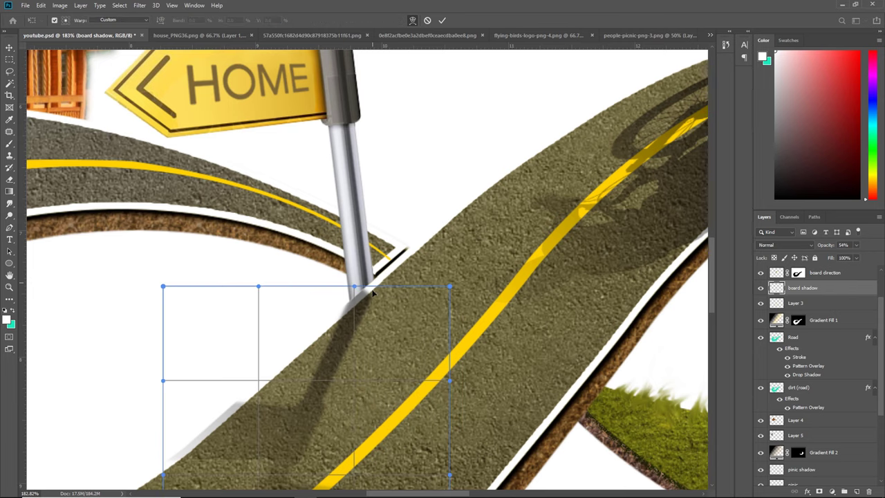
- Bend the shadow's top edge and corners toward the pole's base and apply the warp
{"action": "mouse_move", "coordinate": [375, 290]}
{"action": "left_mouse_down"}
{"action": "mouse_move", "coordinate": [376, 278]}
{"action": "mouse_move", "coordinate": [351, 298]}
{"action": "left_mouse_up"}
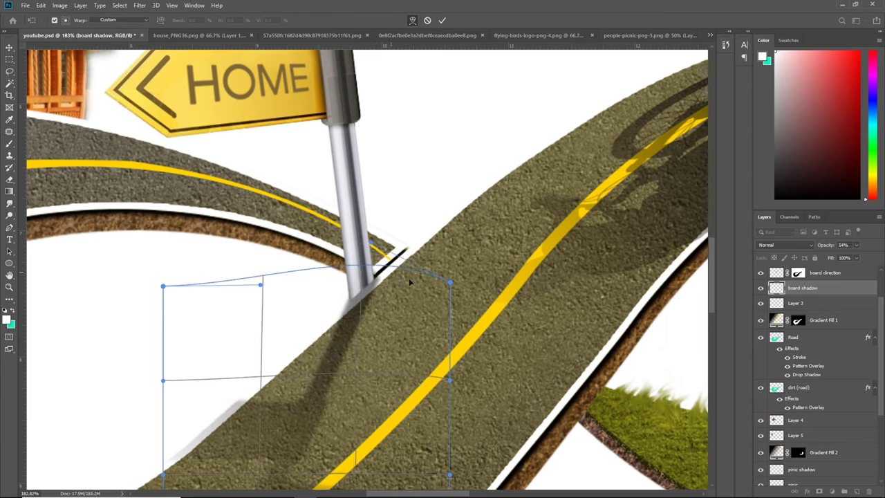
{"action": "left_click_drag", "start_coordinate": [453, 283], "coordinate": [441, 277]}
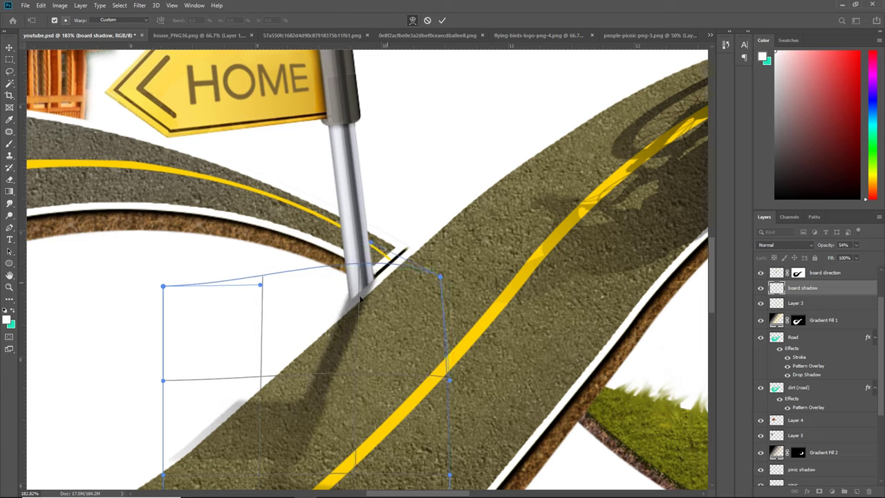
{"action": "left_click_drag", "start_coordinate": [164, 287], "coordinate": [167, 280]}
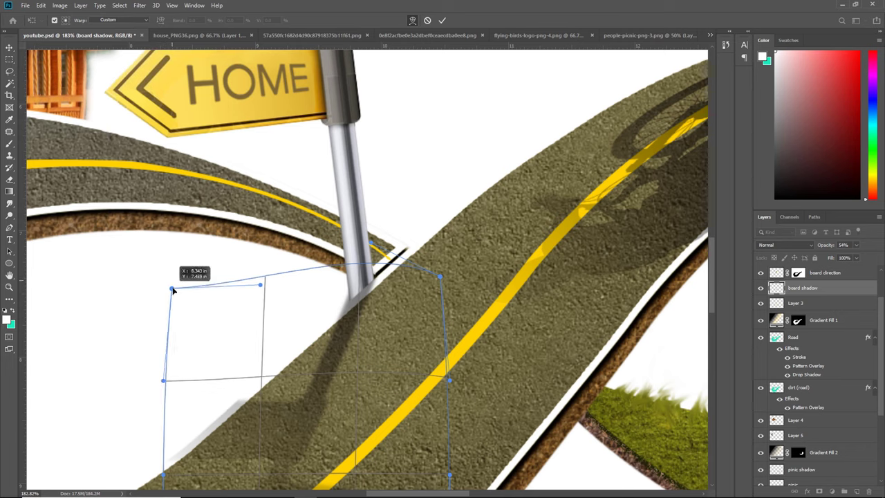
{"action": "left_click_drag", "start_coordinate": [351, 299], "coordinate": [354, 303]}
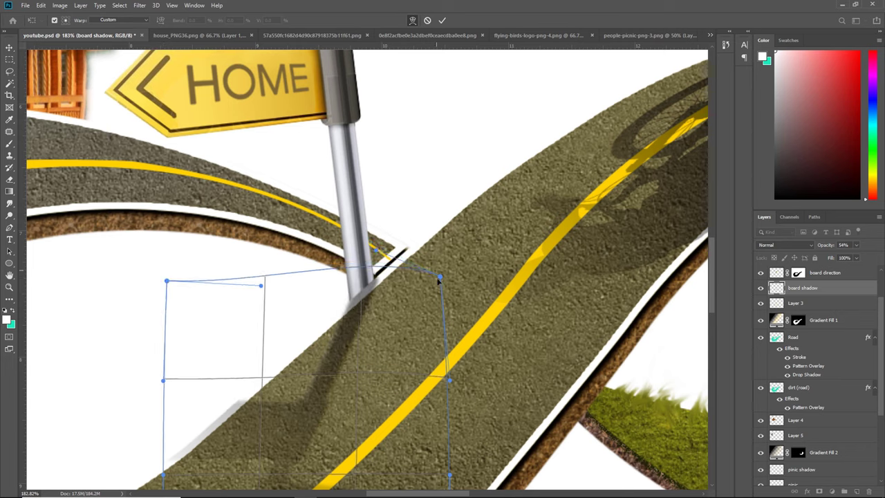
{"action": "left_click_drag", "start_coordinate": [440, 278], "coordinate": [429, 280]}
{"action": "key", "text": "Return"}
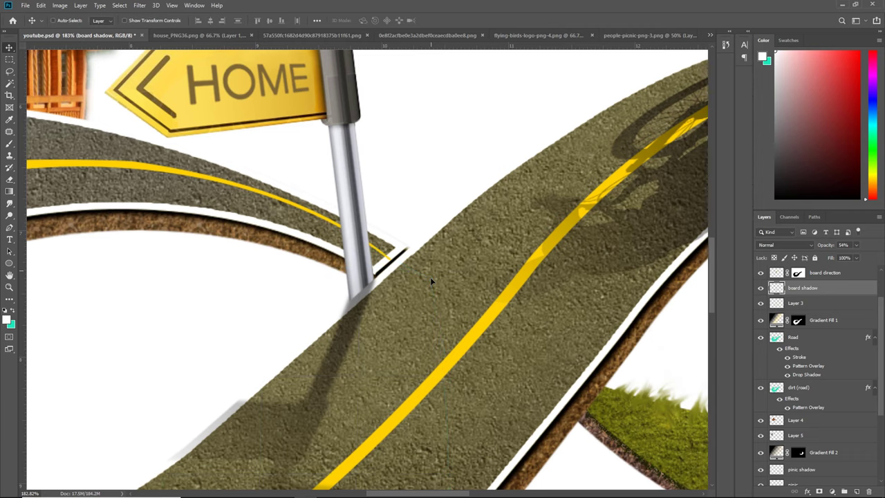
{"action": "scroll", "coordinate": [431, 281], "scroll_direction": "down", "scroll_amount": 4}
{"action": "scroll", "coordinate": [435, 277], "scroll_direction": "down", "scroll_amount": 1}
{"action": "scroll", "coordinate": [442, 273], "scroll_direction": "down", "scroll_amount": 1}
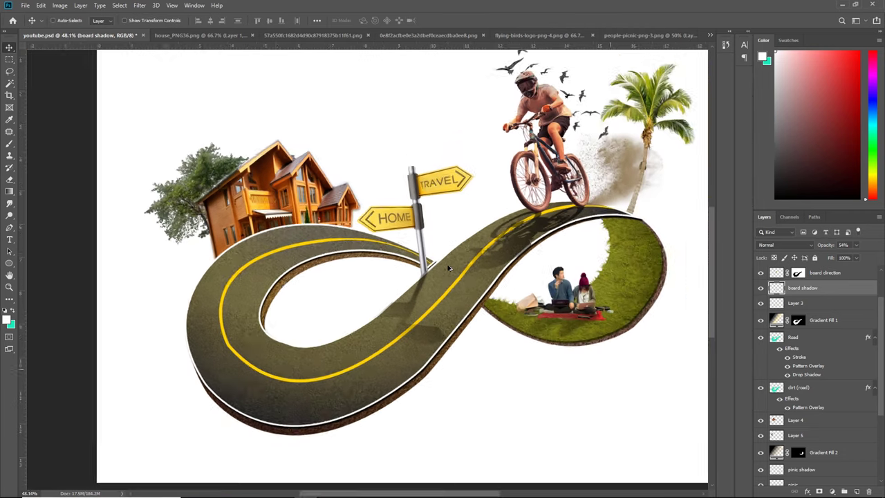
{"action": "scroll", "coordinate": [449, 268], "scroll_direction": "down", "scroll_amount": 1}
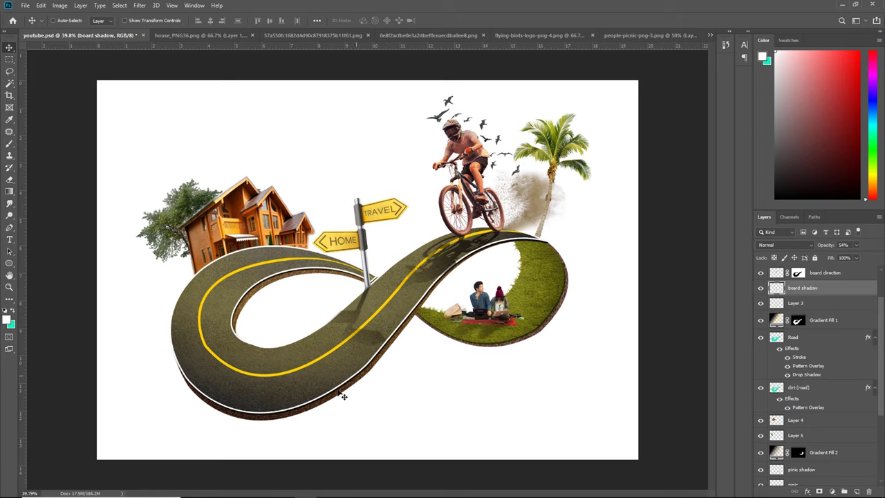
- Make the dirt (road) layer active and pick the plain Lasso tool
{"action": "right_click", "coordinate": [291, 422]}
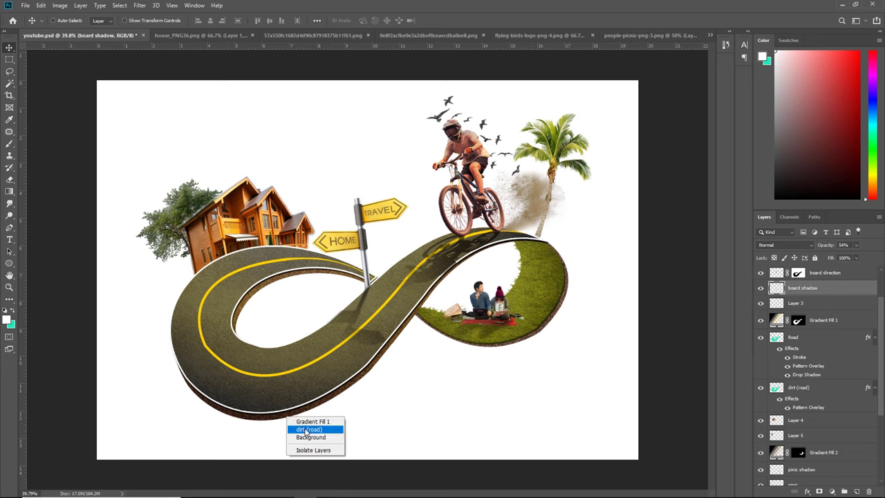
{"action": "left_click", "coordinate": [307, 429]}
{"action": "left_click", "coordinate": [9, 71]}
{"action": "right_click", "coordinate": [10, 71]}
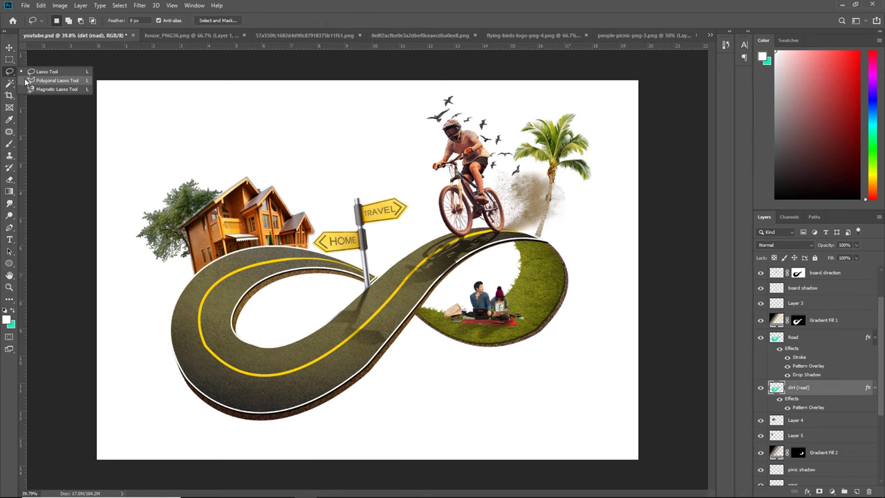
{"action": "left_click", "coordinate": [42, 72]}
{"action": "scroll", "coordinate": [288, 414], "scroll_direction": "up", "scroll_amount": 2}
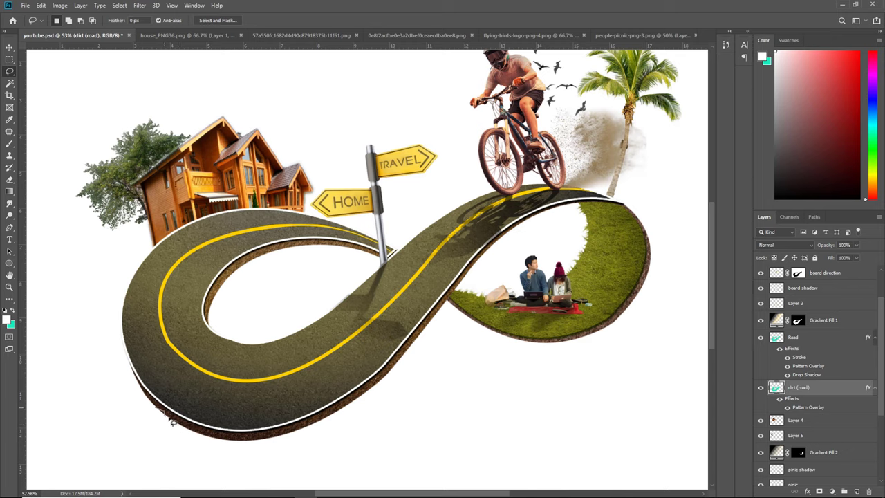
- Outline and delete the ragged dirt along the road's lower edge, then deselect
{"action": "mouse_move", "coordinate": [180, 427]}
{"action": "left_mouse_down"}
{"action": "mouse_move", "coordinate": [244, 446]}
{"action": "mouse_move", "coordinate": [315, 425]}
{"action": "mouse_move", "coordinate": [381, 382]}
{"action": "mouse_move", "coordinate": [441, 313]}
{"action": "left_mouse_up"}
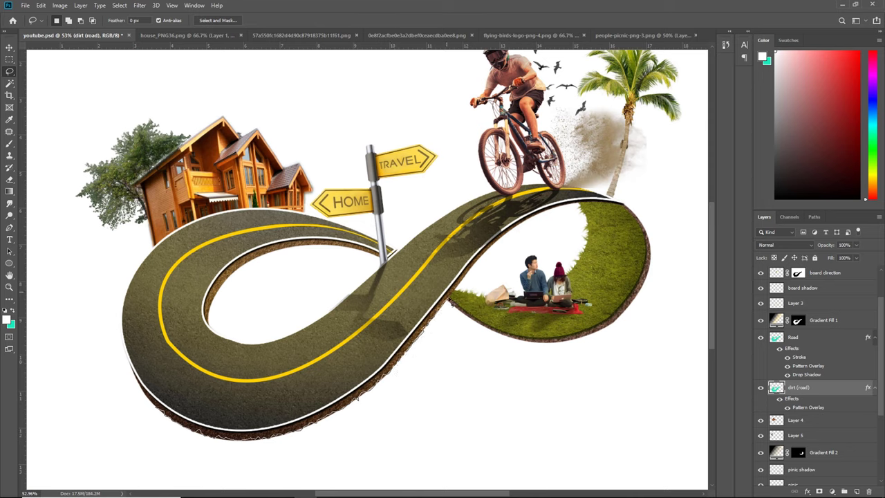
{"action": "mouse_move", "coordinate": [465, 285]}
{"action": "left_mouse_down"}
{"action": "mouse_move", "coordinate": [469, 275]}
{"action": "mouse_move", "coordinate": [482, 289]}
{"action": "mouse_move", "coordinate": [372, 458]}
{"action": "mouse_move", "coordinate": [170, 459]}
{"action": "left_mouse_up"}
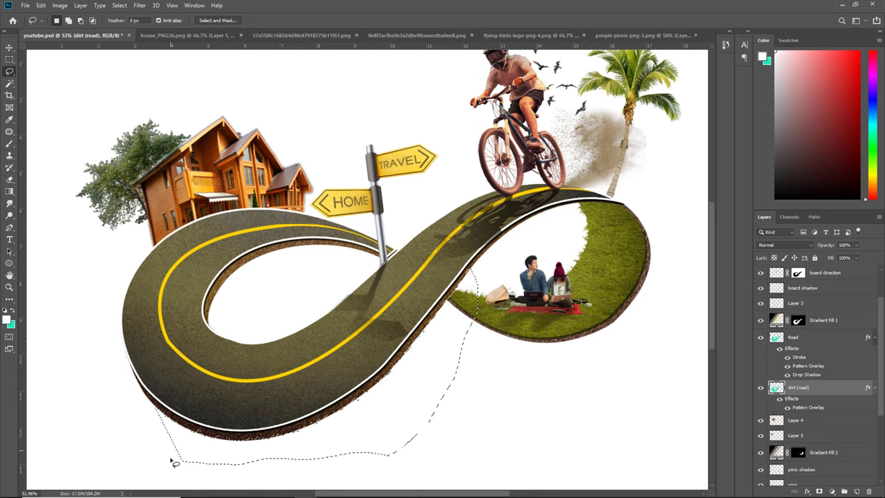
{"action": "key", "text": "Delete"}
{"action": "key", "text": "ctrl+d"}
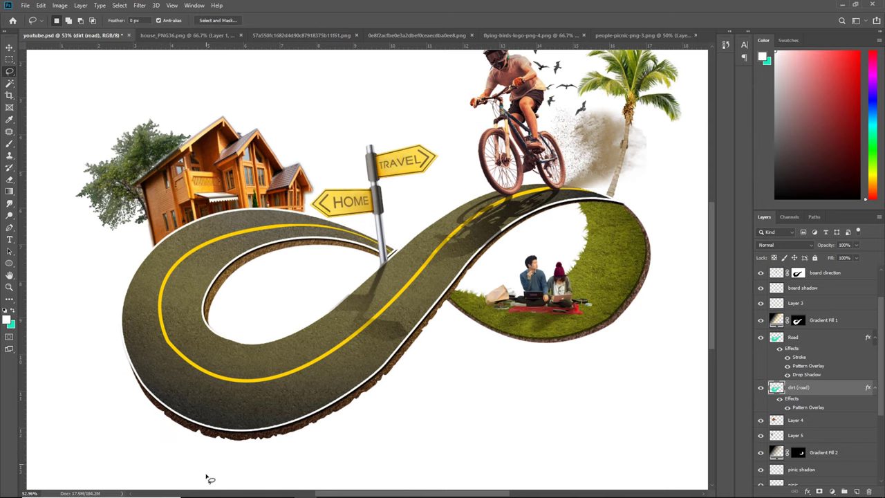
{"action": "scroll", "coordinate": [533, 212], "scroll_direction": "up", "scroll_amount": 2}
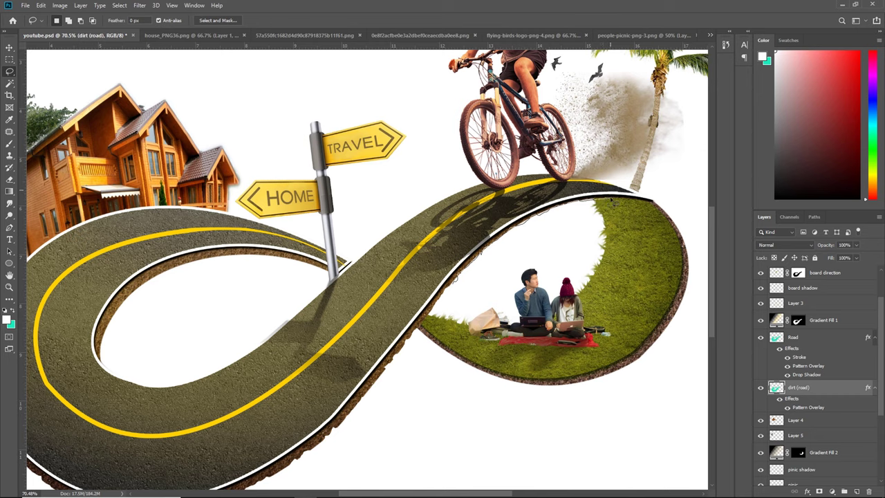
- Discard a trial selection near the grass edge and zoom out to fit the whole artwork
{"action": "left_click_drag", "start_coordinate": [629, 201], "coordinate": [459, 294]}
{"action": "key", "text": "ctrl+d"}
{"action": "key", "text": "v"}
{"action": "key", "text": "ctrl+minus"}
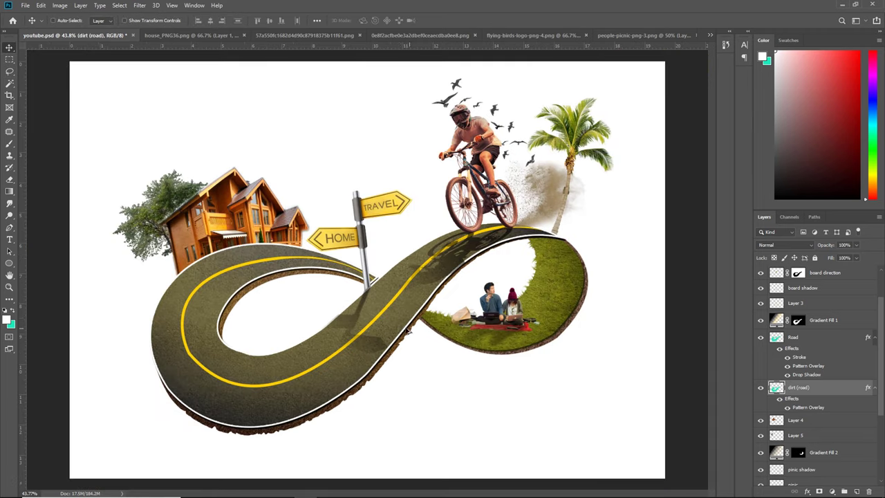
{"action": "key", "text": "ctrl+minus"}
{"action": "key", "text": "ctrl+0"}
{"action": "scroll", "coordinate": [540, 260], "scroll_direction": "up", "scroll_amount": 2}
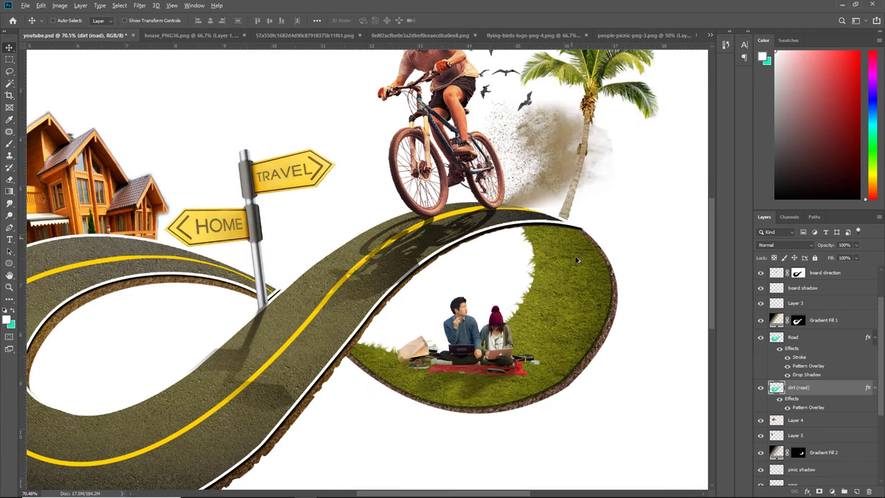
{"action": "scroll", "coordinate": [577, 260], "scroll_direction": "down", "scroll_amount": 2}
{"action": "scroll", "coordinate": [142, 335], "scroll_direction": "up", "scroll_amount": 1}
{"action": "scroll", "coordinate": [141, 336], "scroll_direction": "up", "scroll_amount": 1}
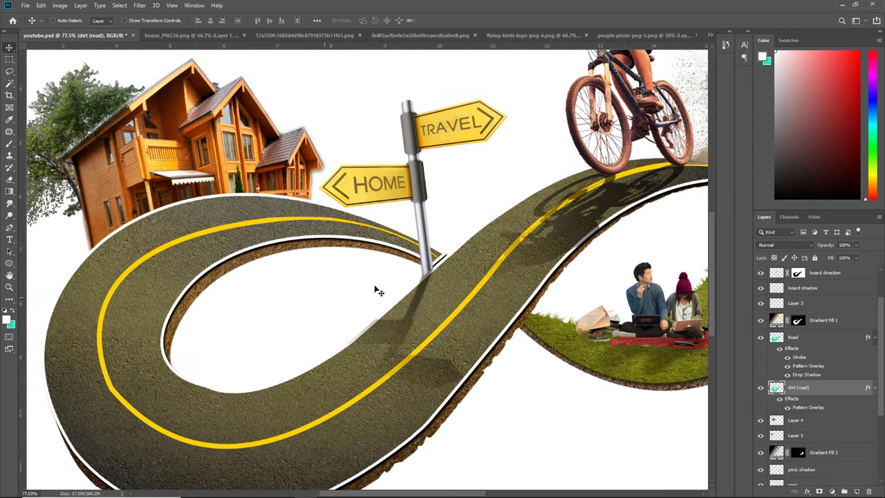
{"action": "left_click", "coordinate": [9, 71]}
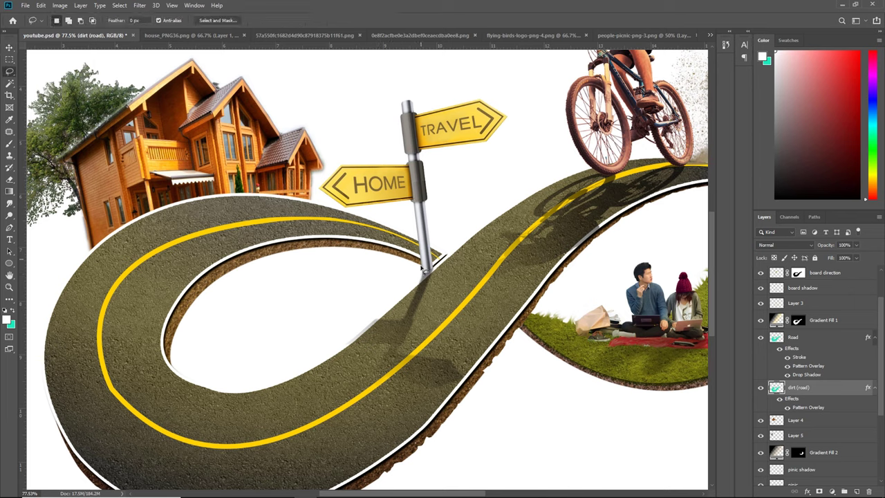
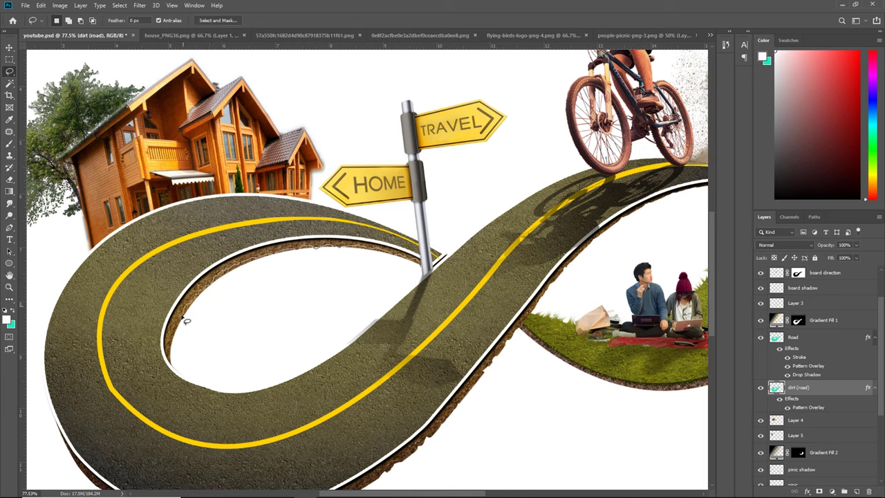
- Discard the traced road selection and fit the whole composite on screen with the Move tool
{"action": "left_click_drag", "start_coordinate": [183, 325], "coordinate": [392, 284]}
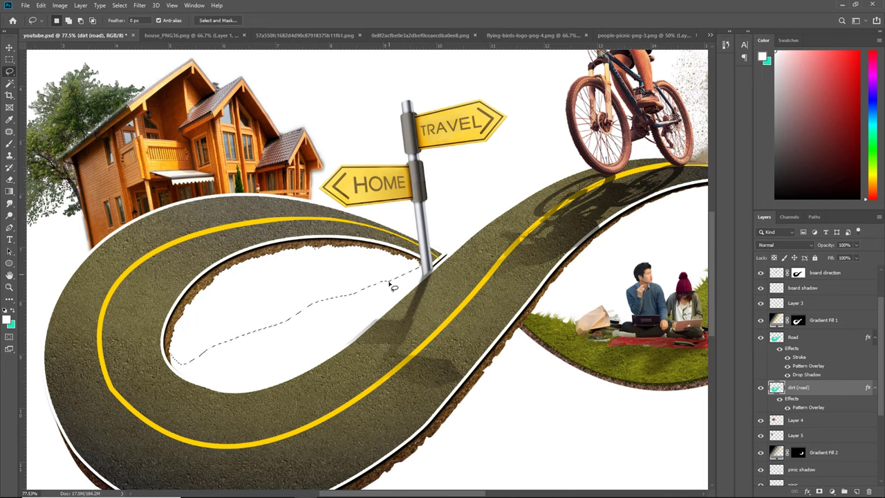
{"action": "key", "text": "ctrl+d"}
{"action": "key", "text": "v"}
{"action": "key", "text": "ctrl+0"}
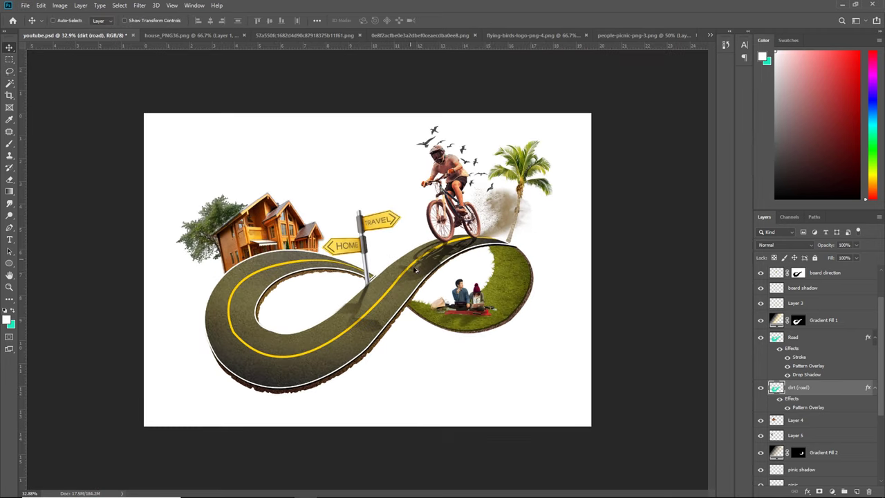
- Scroll the Layers panel and select the dirt (grass) layer
{"action": "scroll", "coordinate": [526, 277], "scroll_direction": "up", "scroll_amount": 3}
{"action": "scroll", "coordinate": [799, 387], "scroll_direction": "down", "scroll_amount": 4}
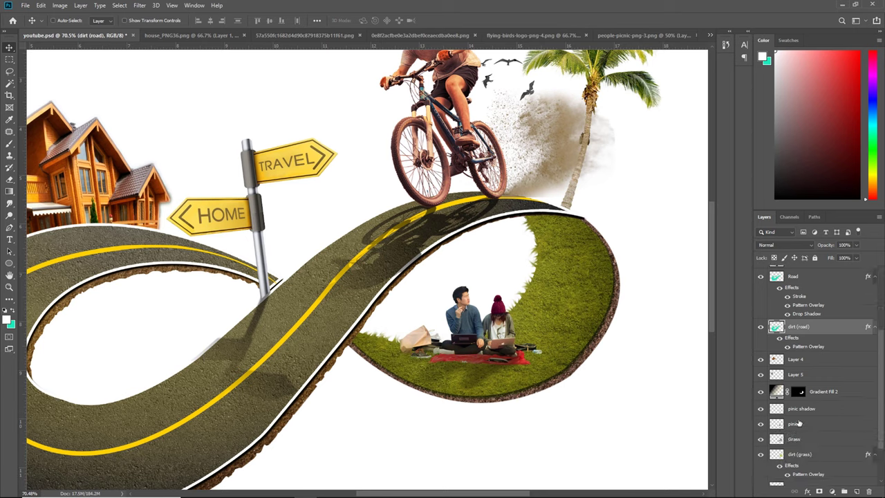
{"action": "scroll", "coordinate": [802, 425], "scroll_direction": "down", "scroll_amount": 1}
{"action": "scroll", "coordinate": [805, 427], "scroll_direction": "down", "scroll_amount": 2}
{"action": "scroll", "coordinate": [815, 399], "scroll_direction": "up", "scroll_amount": 5}
{"action": "scroll", "coordinate": [818, 401], "scroll_direction": "up", "scroll_amount": 4}
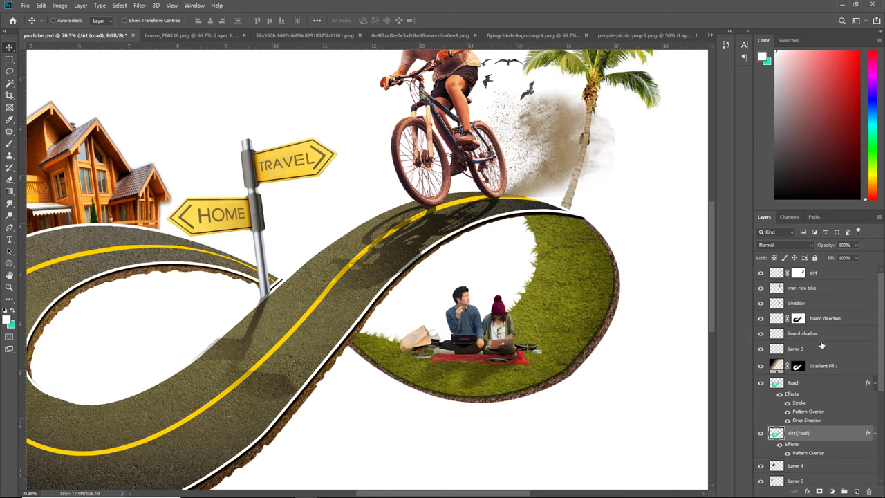
{"action": "scroll", "coordinate": [820, 392], "scroll_direction": "down", "scroll_amount": 1}
{"action": "scroll", "coordinate": [824, 393], "scroll_direction": "down", "scroll_amount": 6}
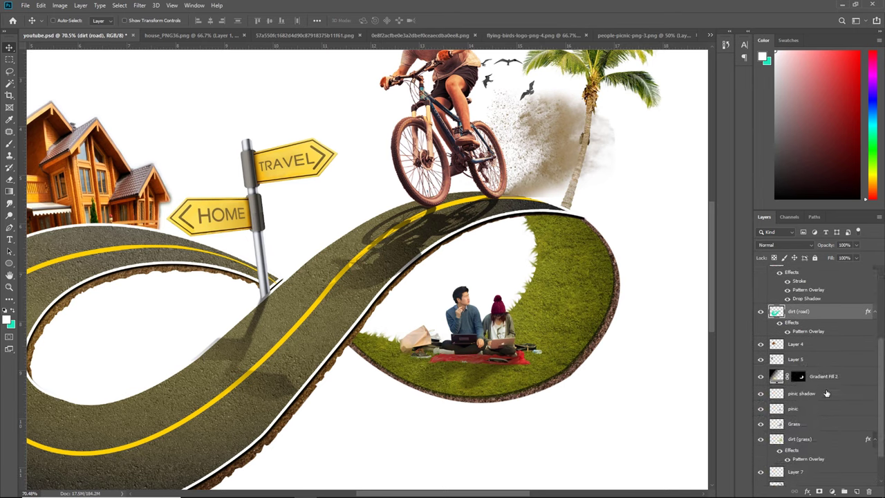
{"action": "scroll", "coordinate": [814, 418], "scroll_direction": "down", "scroll_amount": 2}
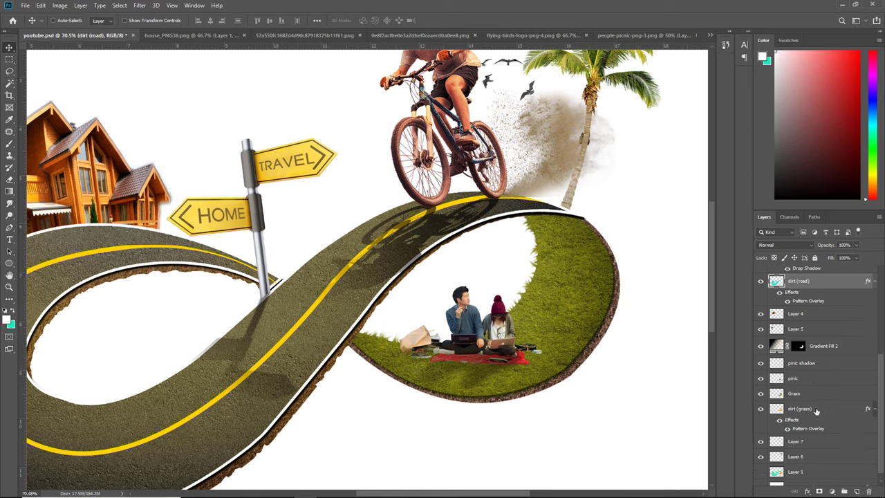
{"action": "left_click", "coordinate": [816, 410]}
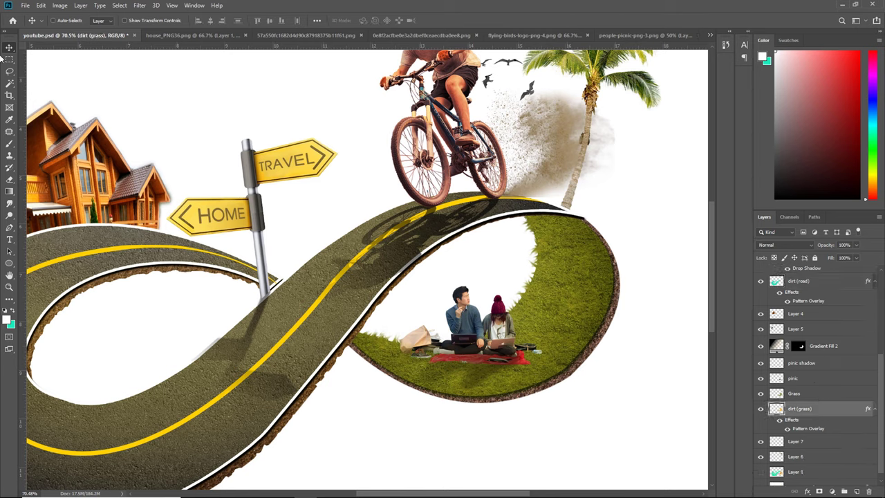
{"action": "key", "text": "l"}
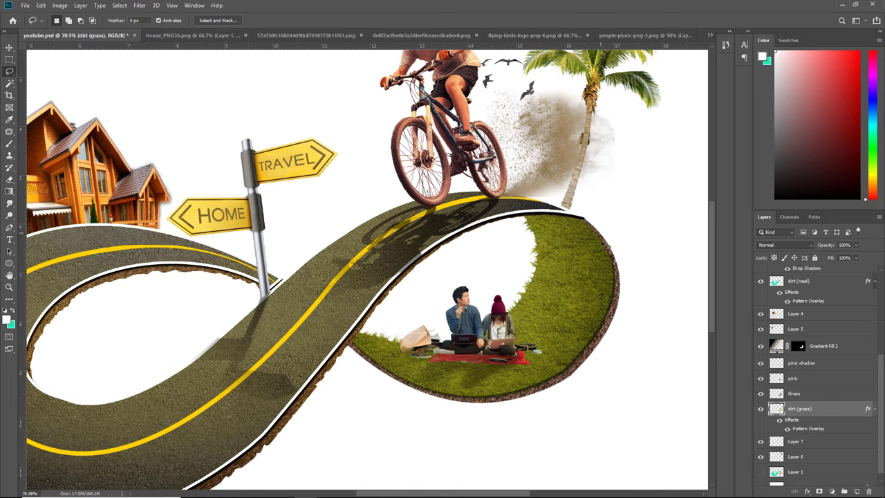
{"action": "mouse_move", "coordinate": [620, 267]}
{"action": "left_mouse_down"}
{"action": "mouse_move", "coordinate": [616, 323]}
{"action": "mouse_move", "coordinate": [584, 371]}
{"action": "mouse_move", "coordinate": [493, 407]}
{"action": "mouse_move", "coordinate": [431, 398]}
{"action": "mouse_move", "coordinate": [370, 366]}
{"action": "mouse_move", "coordinate": [375, 419]}
{"action": "mouse_move", "coordinate": [606, 395]}
{"action": "mouse_move", "coordinate": [671, 256]}
{"action": "mouse_move", "coordinate": [645, 235]}
{"action": "mouse_move", "coordinate": [644, 218]}
{"action": "left_mouse_up"}
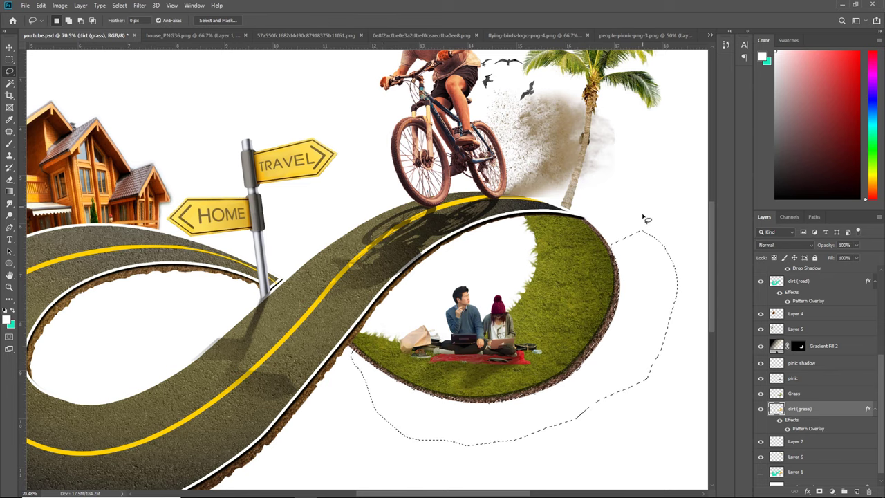
{"action": "key", "text": "ctrl+d"}
{"action": "key", "text": "v"}
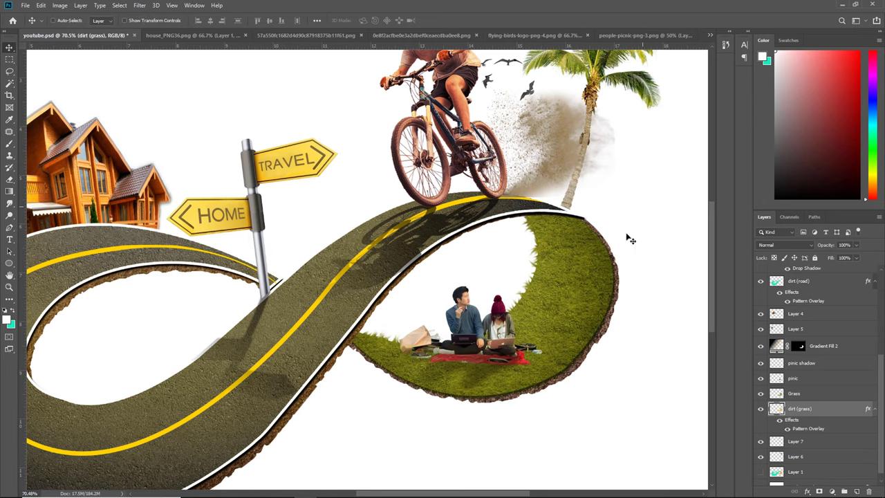
{"action": "key", "text": "ctrl+0"}
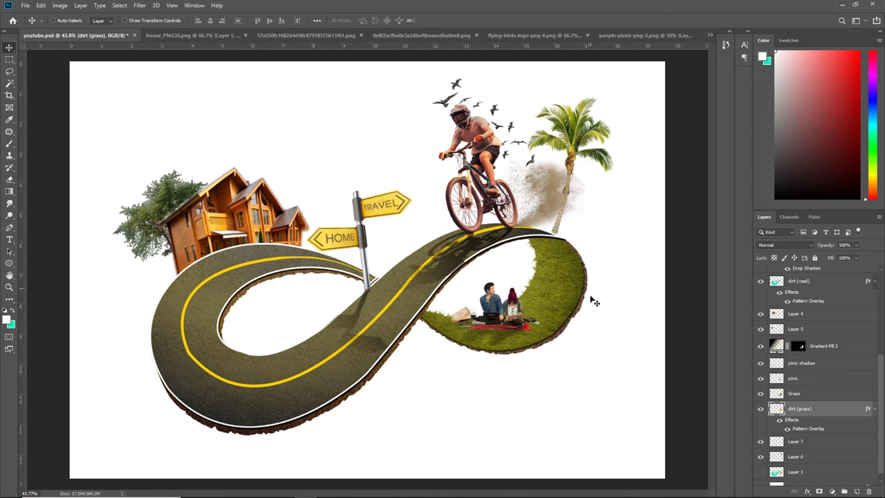
- Switch to the Brush tool and enlarge the brush to 31 px
{"action": "left_click", "coordinate": [10, 144]}
{"action": "right_click", "coordinate": [299, 387]}
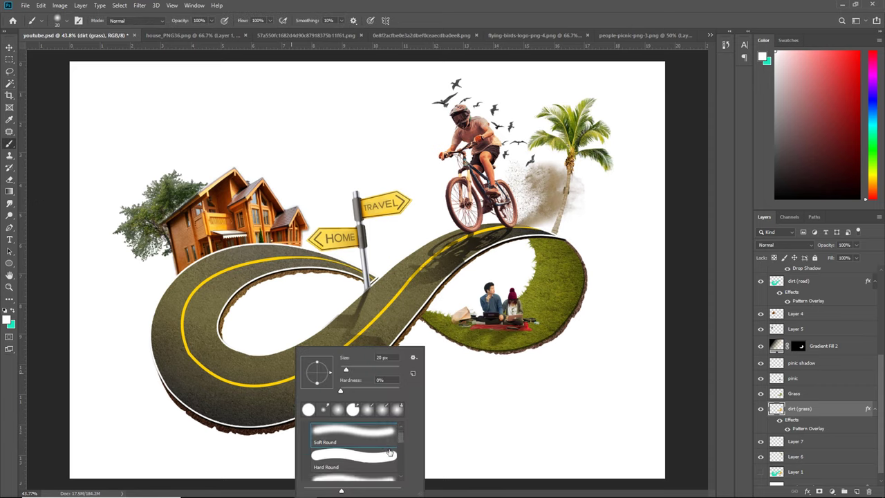
{"action": "scroll", "coordinate": [389, 453], "scroll_direction": "down", "scroll_amount": 2}
{"action": "scroll", "coordinate": [389, 453], "scroll_direction": "down", "scroll_amount": 2}
{"action": "scroll", "coordinate": [389, 453], "scroll_direction": "down", "scroll_amount": 2}
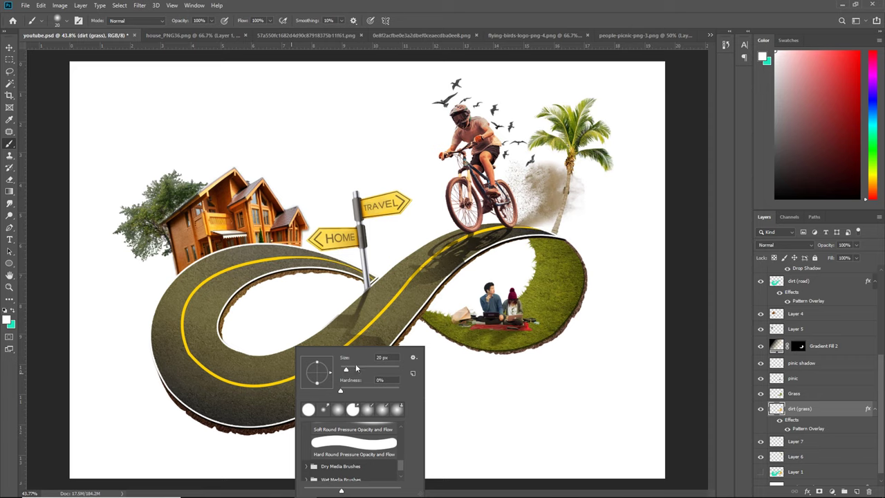
{"action": "left_click_drag", "start_coordinate": [356, 368], "coordinate": [361, 368]}
- Choose a Kyle's Spatter brush from Special Effects Brushes at 1457 px, then take the Eyedropper
{"action": "right_click", "coordinate": [546, 263]}
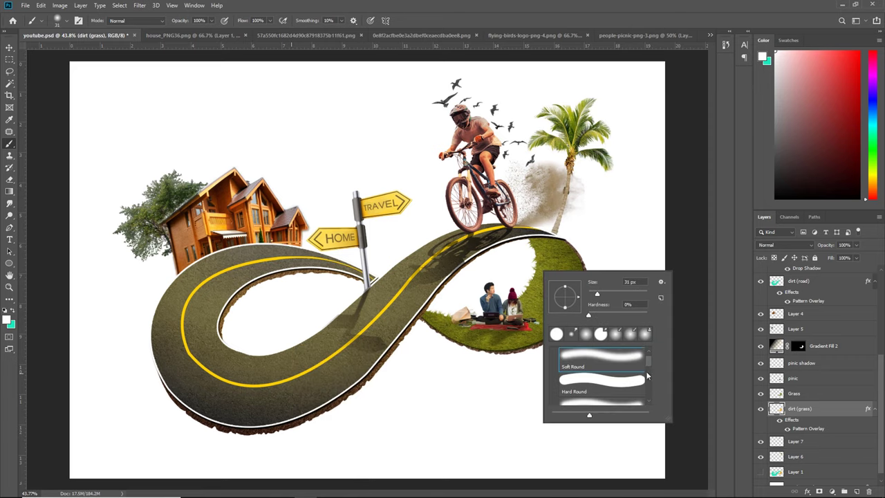
{"action": "left_click_drag", "start_coordinate": [647, 364], "coordinate": [640, 399]}
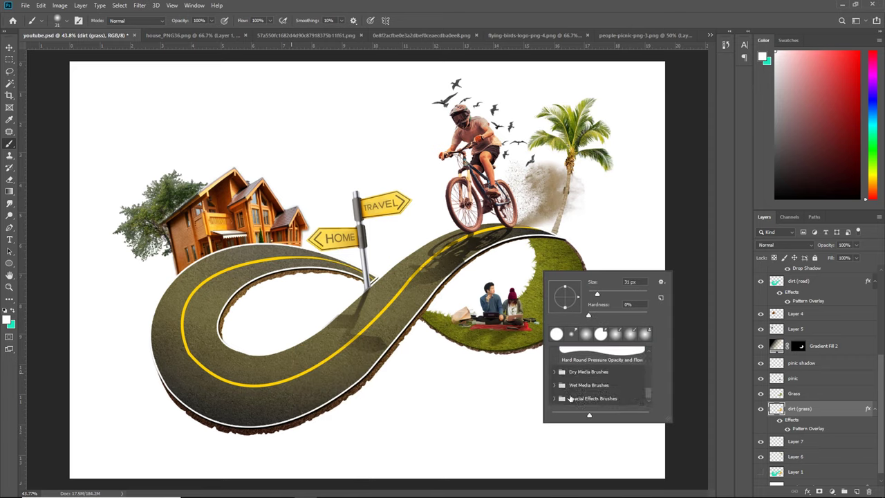
{"action": "left_click", "coordinate": [555, 399]}
{"action": "mouse_move", "coordinate": [643, 378]}
{"action": "left_mouse_down"}
{"action": "mouse_move", "coordinate": [651, 400]}
{"action": "mouse_move", "coordinate": [650, 381]}
{"action": "left_mouse_up"}
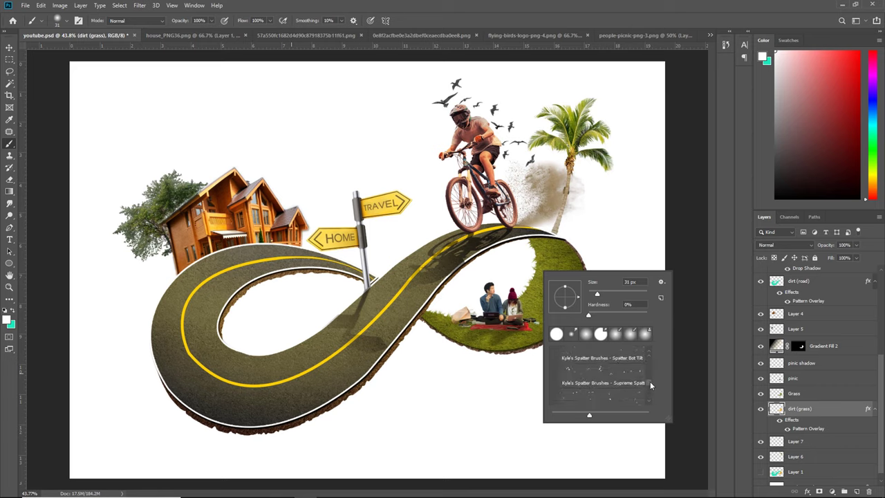
{"action": "left_click", "coordinate": [604, 378]}
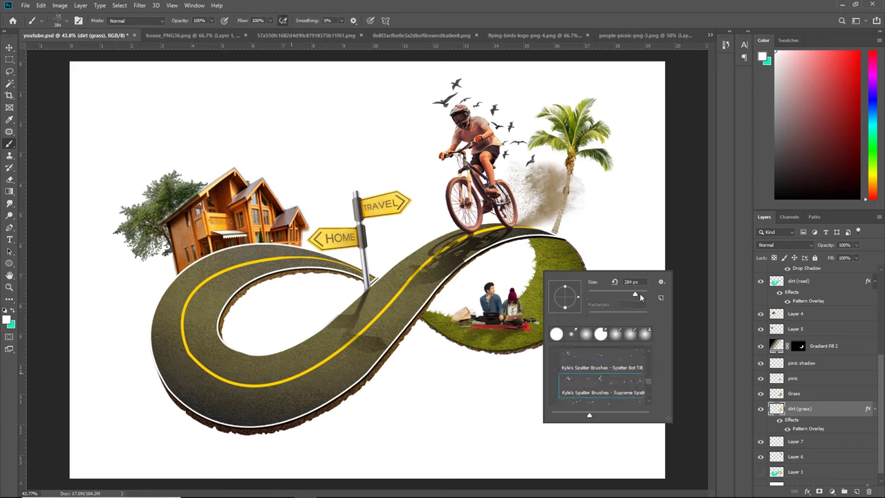
{"action": "key", "text": "Return"}
{"action": "left_click", "coordinate": [10, 118]}
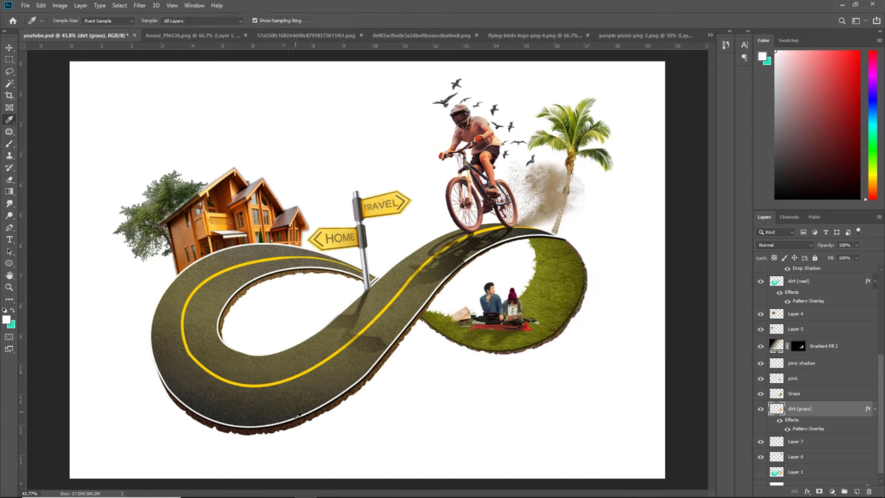
- Sample the road edge's dark brown and test a dirt stroke, undoing the oversized result
{"action": "left_click", "coordinate": [301, 419]}
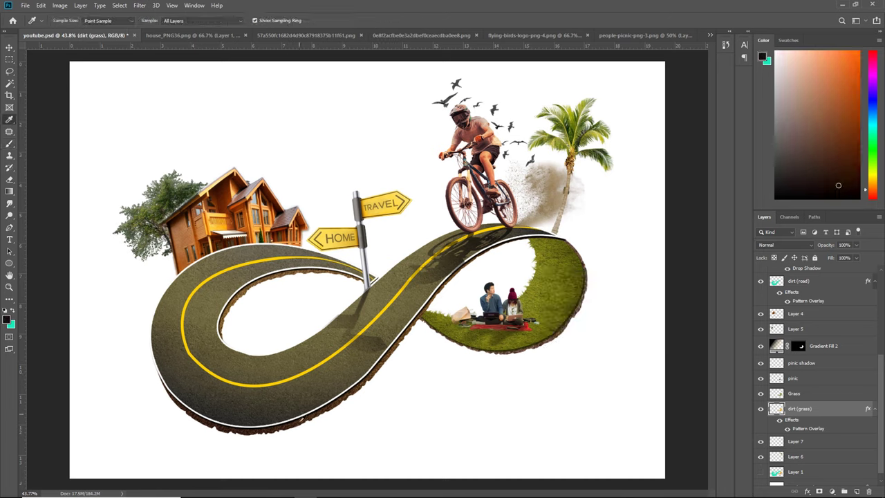
{"action": "left_click", "coordinate": [10, 143]}
{"action": "left_click", "coordinate": [349, 450]}
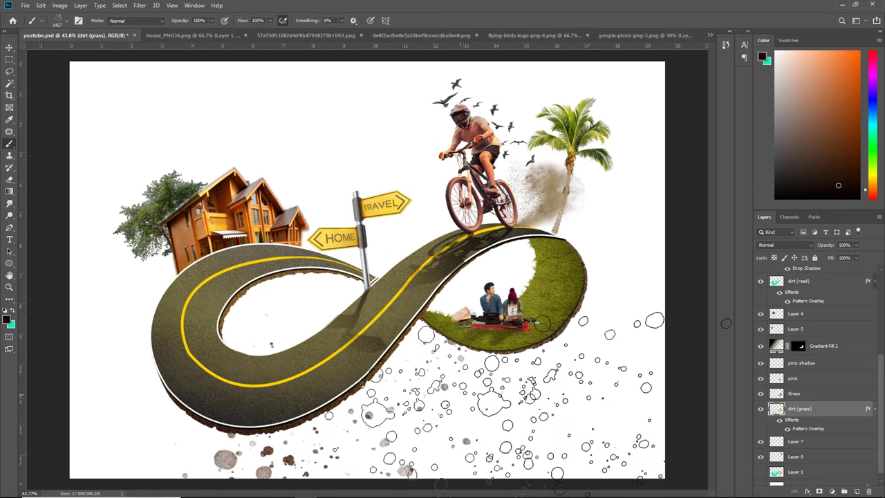
{"action": "key", "text": "ctrl+z"}
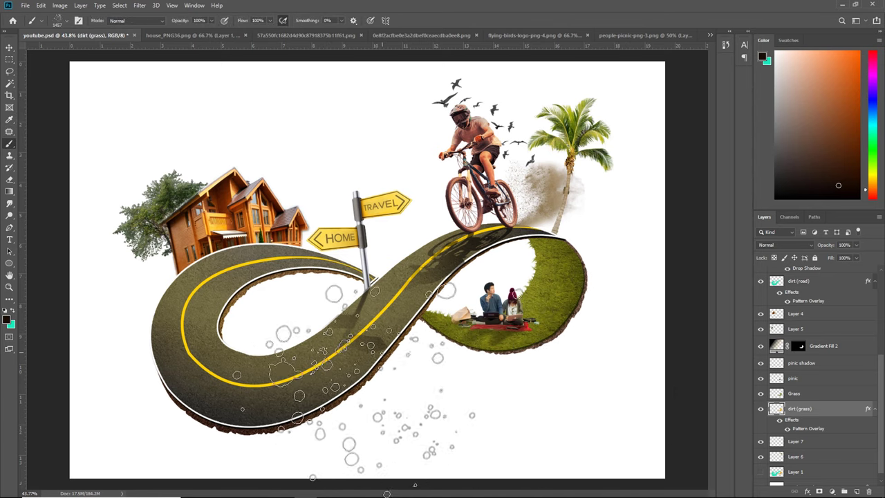
- Resize the spatter brush to about 177 px and dab dirt below the road
{"action": "right_click", "coordinate": [387, 349]}
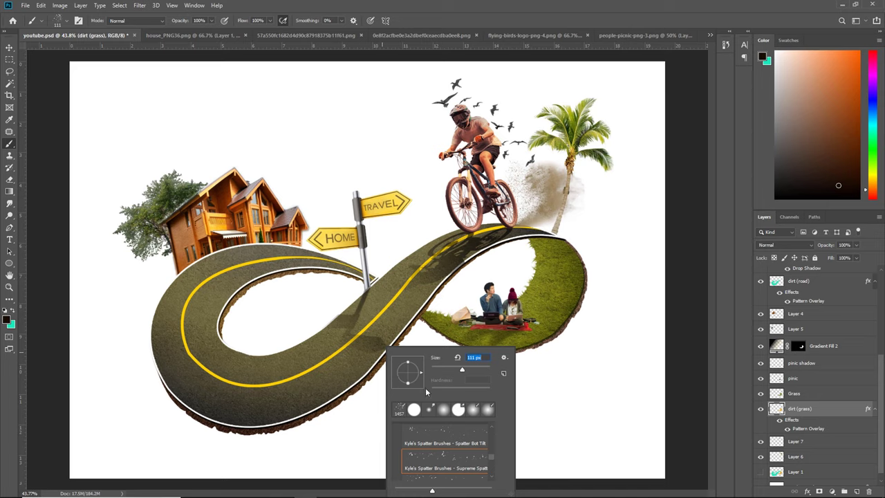
{"action": "key", "text": "Return"}
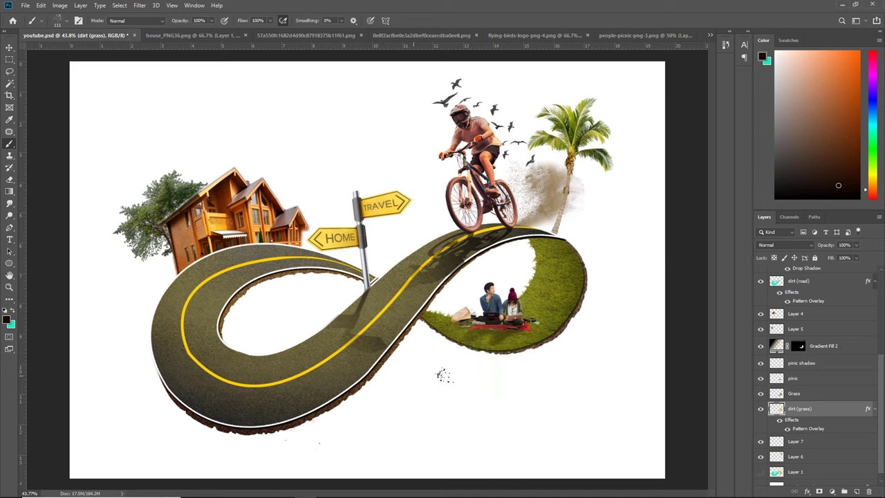
{"action": "right_click", "coordinate": [383, 389]}
{"action": "left_click", "coordinate": [478, 373]}
{"action": "left_click", "coordinate": [365, 395]}
- Switch to the Spatter Bot Tilt brush at 284 px and spatter dirt along the lower-left road edge
{"action": "right_click", "coordinate": [470, 440]}
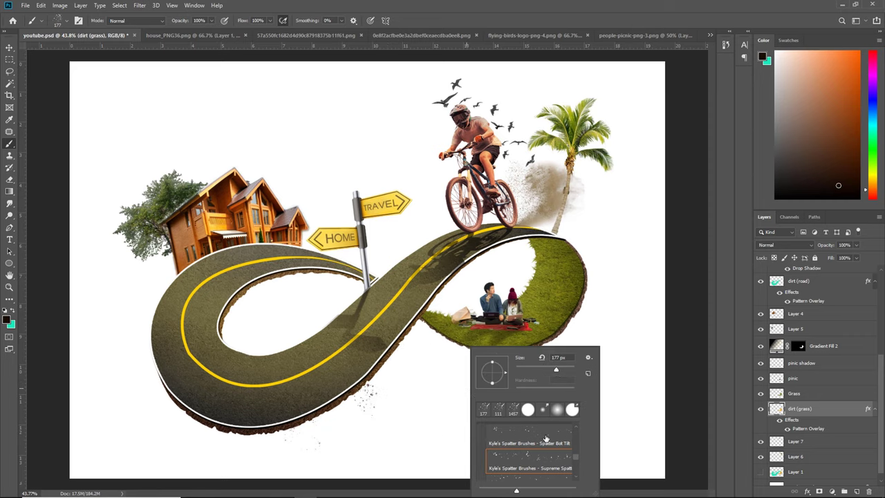
{"action": "left_click", "coordinate": [545, 439]}
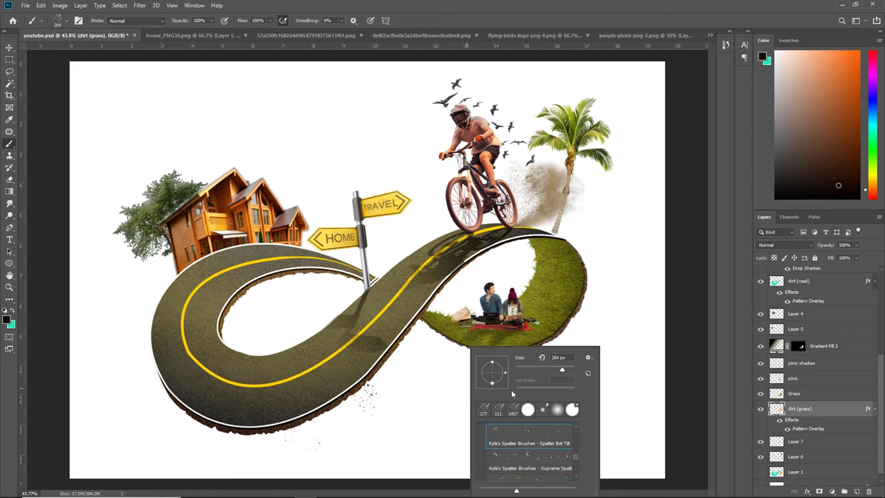
{"action": "left_click", "coordinate": [204, 435]}
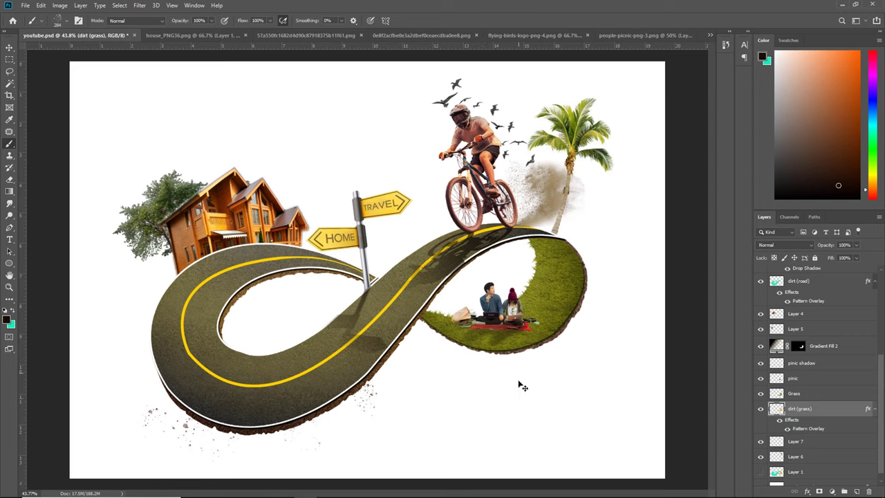
{"action": "key", "text": "ctrl+z"}
{"action": "right_click", "coordinate": [214, 414]}
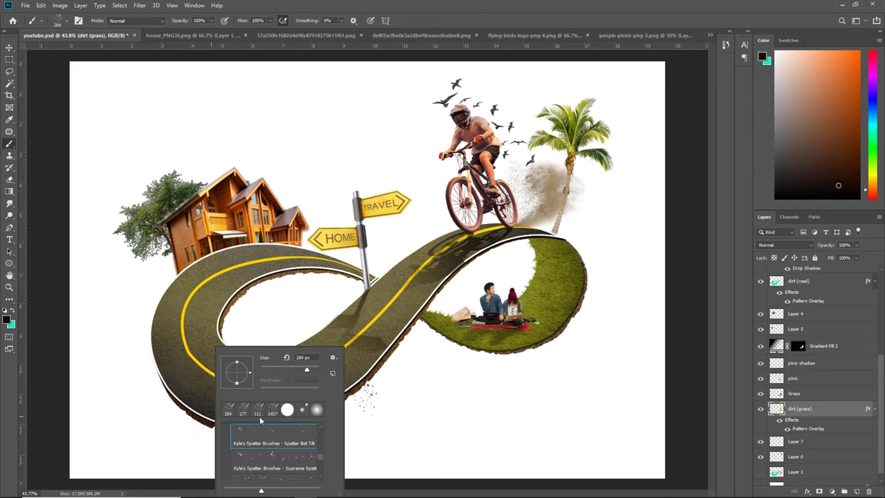
{"action": "left_click", "coordinate": [190, 427]}
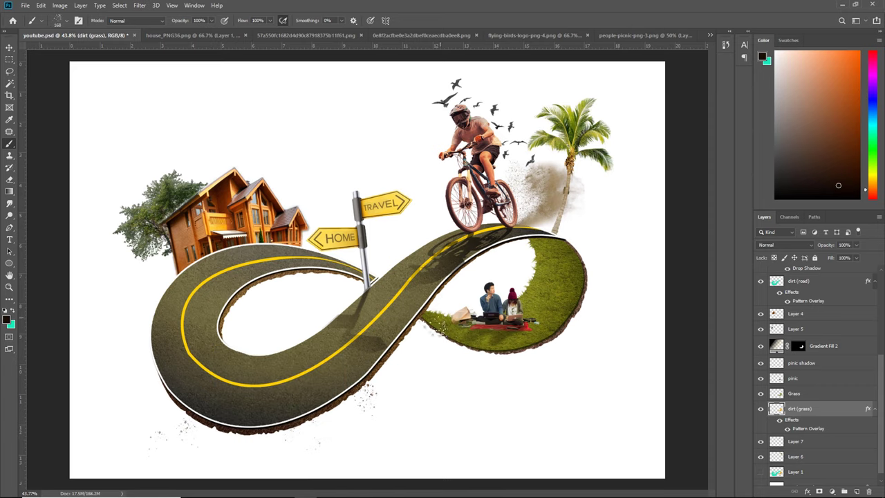
{"action": "left_click", "coordinate": [394, 365]}
- Spatter dirt beside the grass loop edge
{"action": "scroll", "coordinate": [477, 366], "scroll_direction": "up", "scroll_amount": 1}
{"action": "scroll", "coordinate": [485, 361], "scroll_direction": "down", "scroll_amount": 1}
{"action": "scroll", "coordinate": [514, 325], "scroll_direction": "up", "scroll_amount": 1}
{"action": "scroll", "coordinate": [517, 323], "scroll_direction": "up", "scroll_amount": 1}
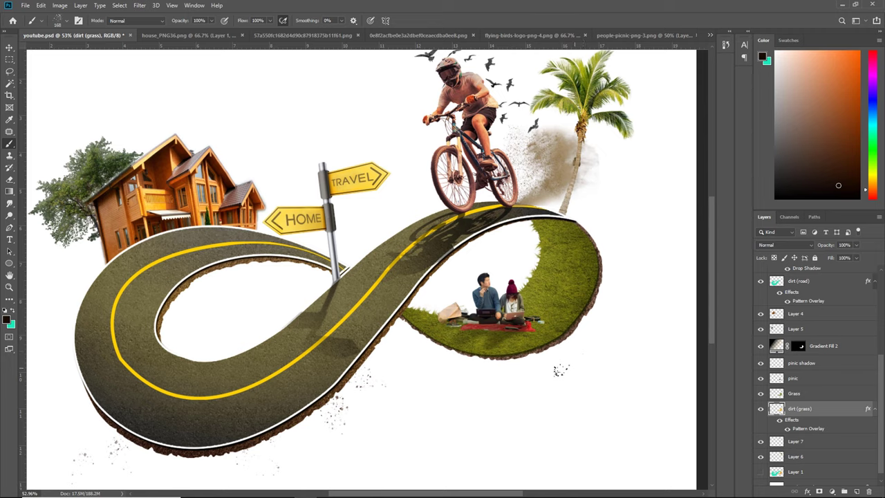
{"action": "right_click", "coordinate": [566, 361]}
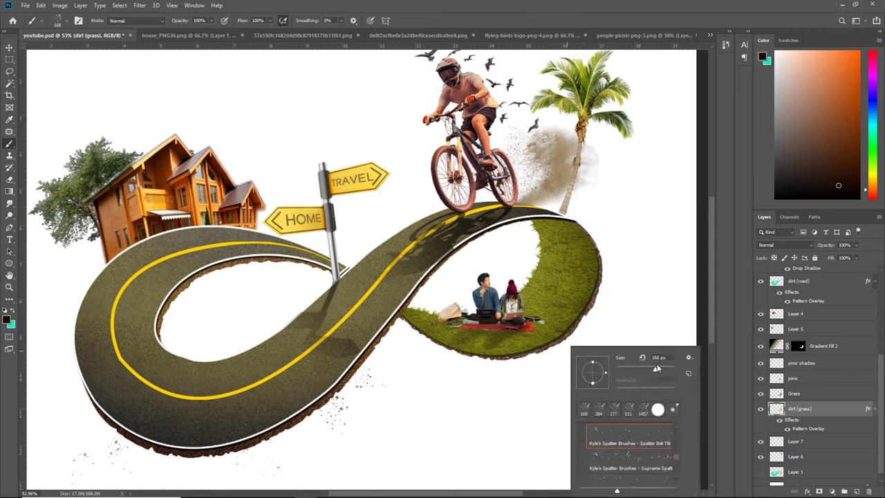
{"action": "left_click", "coordinate": [599, 329]}
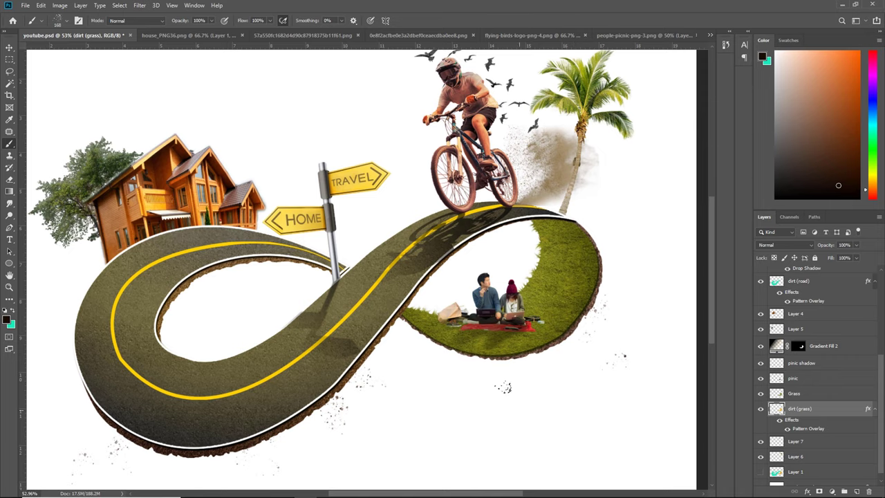
- Fit the image in the window and reselect an 80 px spatter brush preset, ending on Move
{"action": "left_click", "coordinate": [10, 47]}
{"action": "key", "text": "ctrl+0"}
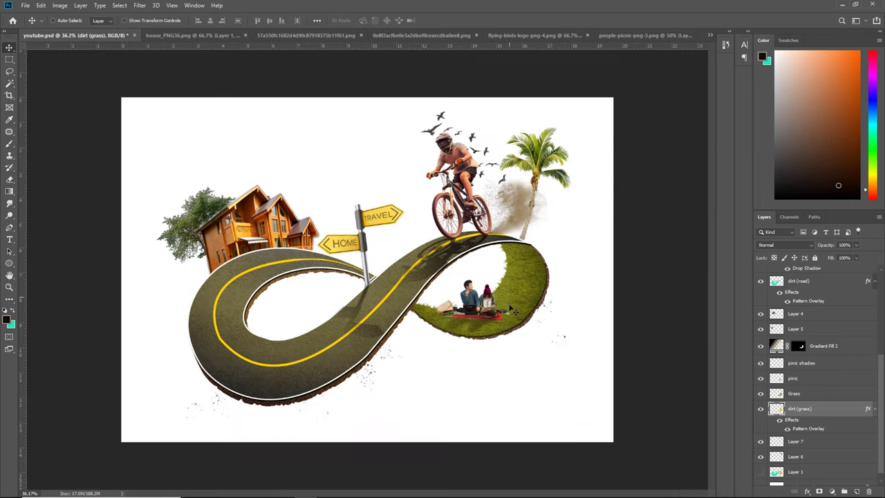
{"action": "scroll", "coordinate": [418, 282], "scroll_direction": "up", "scroll_amount": 2}
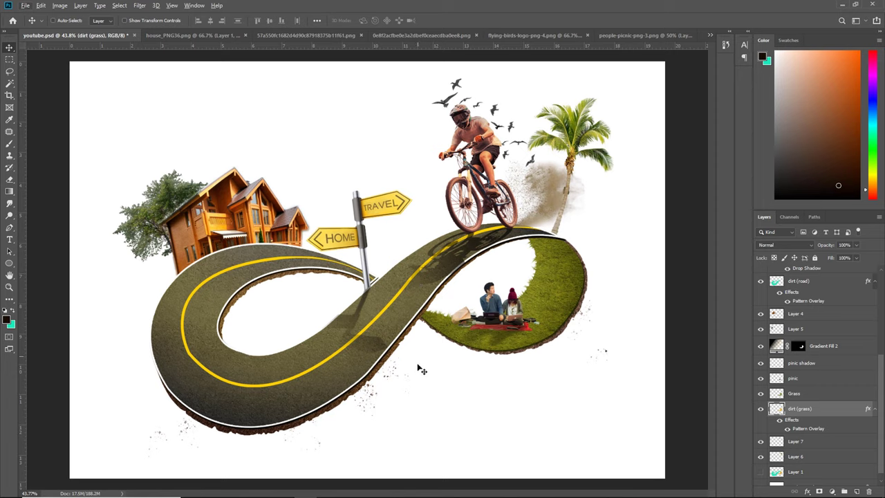
{"action": "key", "text": "b"}
{"action": "right_click", "coordinate": [453, 375]}
{"action": "scroll", "coordinate": [526, 450], "scroll_direction": "down", "scroll_amount": 1}
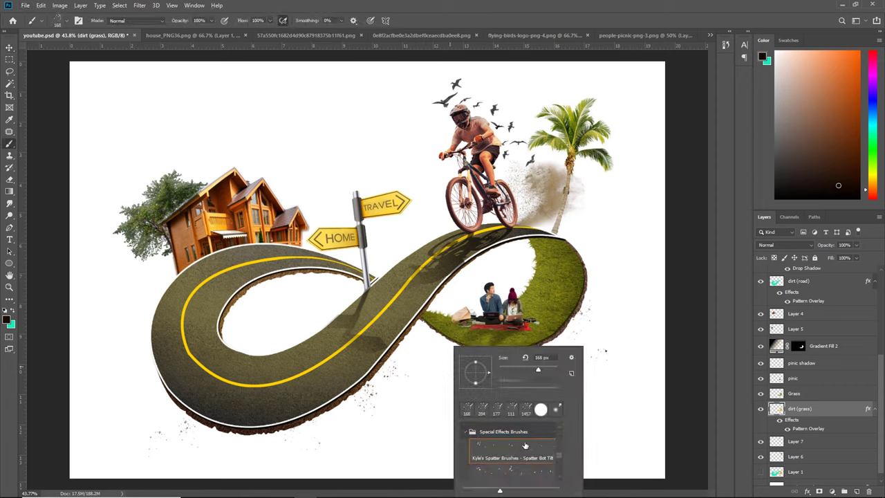
{"action": "scroll", "coordinate": [524, 451], "scroll_direction": "down", "scroll_amount": 1}
{"action": "scroll", "coordinate": [522, 452], "scroll_direction": "down", "scroll_amount": 1}
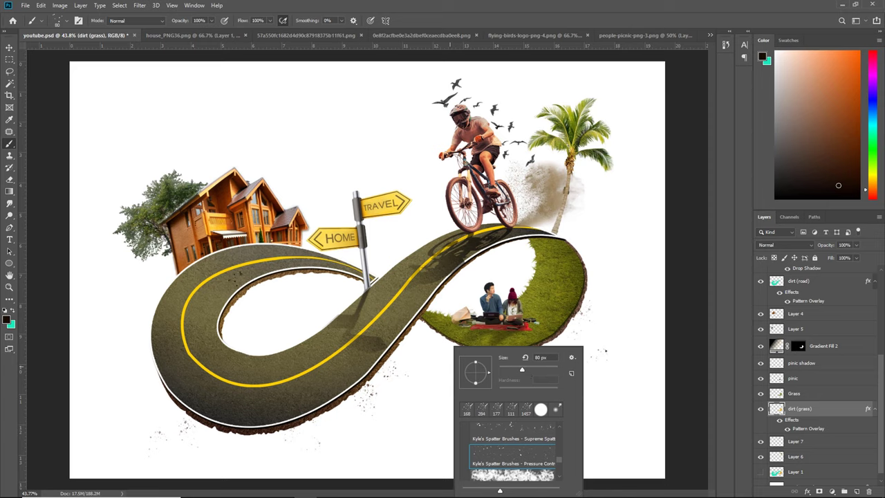
{"action": "key", "text": "Return"}
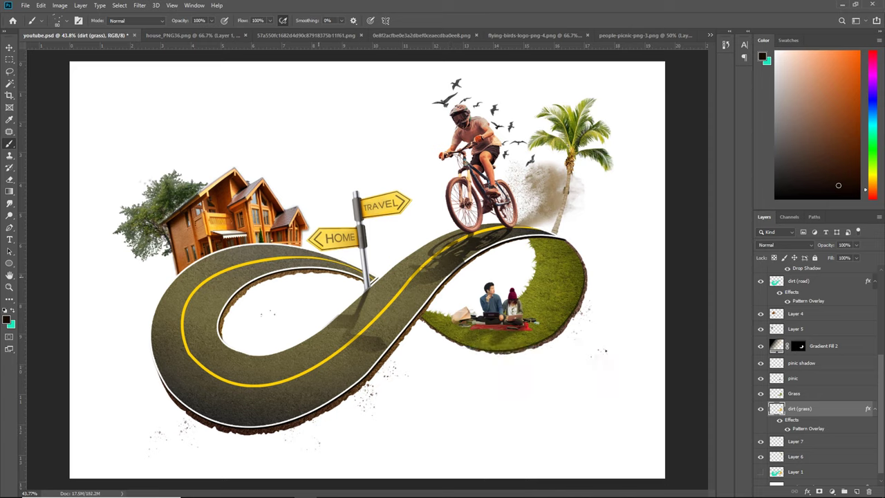
{"action": "left_click", "coordinate": [10, 47]}
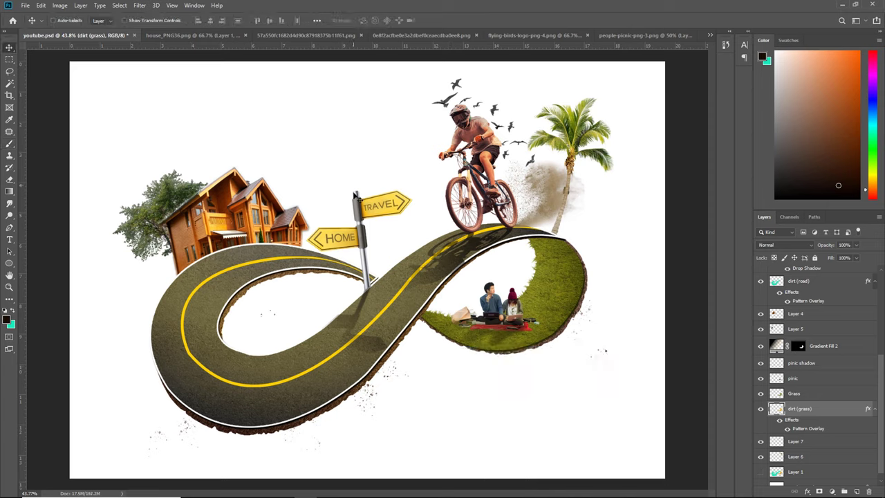
- Group the layers from dirt down to Layer 5 into Group 1, leaving Layer 1 selected
{"action": "scroll", "coordinate": [842, 279], "scroll_direction": "up", "scroll_amount": 3}
{"action": "scroll", "coordinate": [842, 278], "scroll_direction": "up", "scroll_amount": 3}
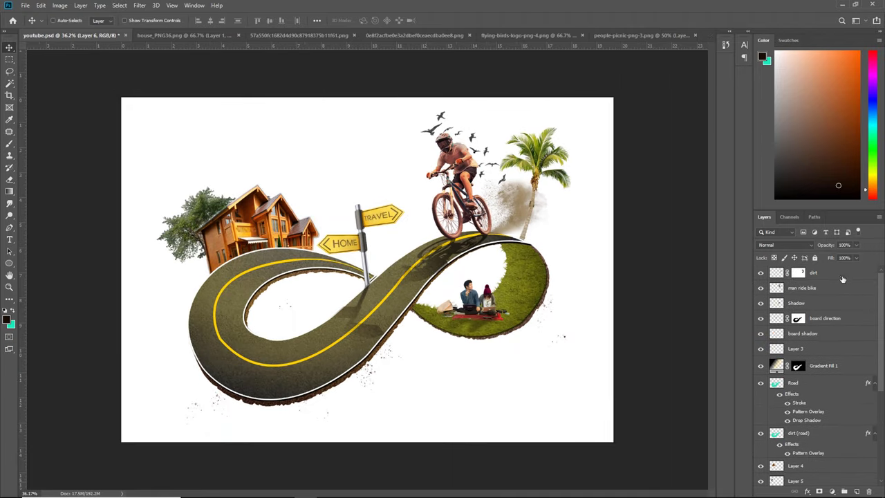
{"action": "left_click", "coordinate": [843, 276], "text": "shift"}
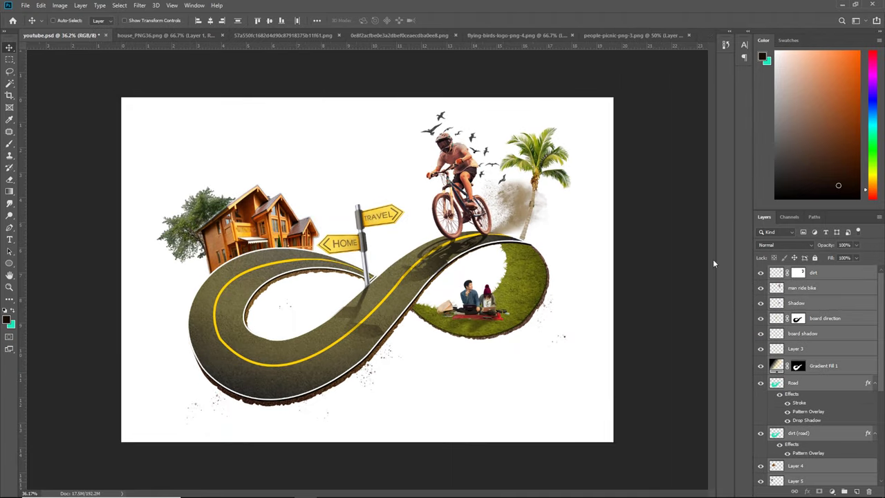
{"action": "left_click", "coordinate": [80, 6]}
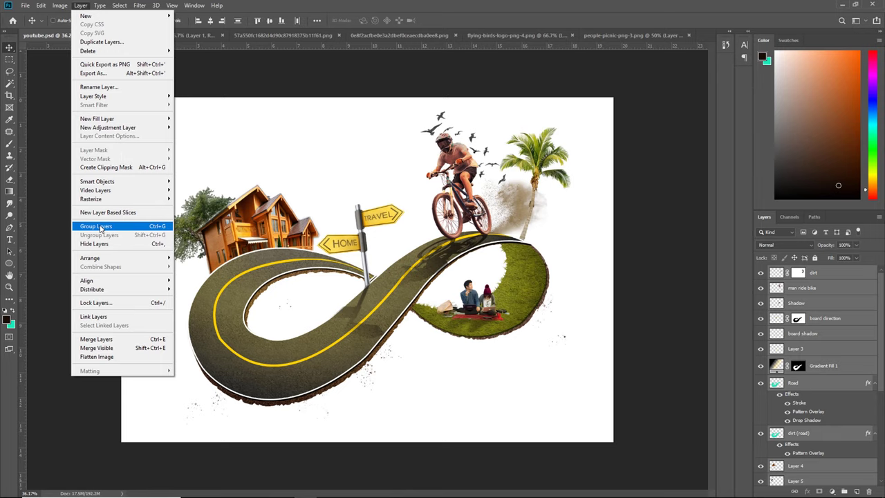
{"action": "left_click", "coordinate": [100, 229]}
{"action": "double_click", "coordinate": [795, 271]}
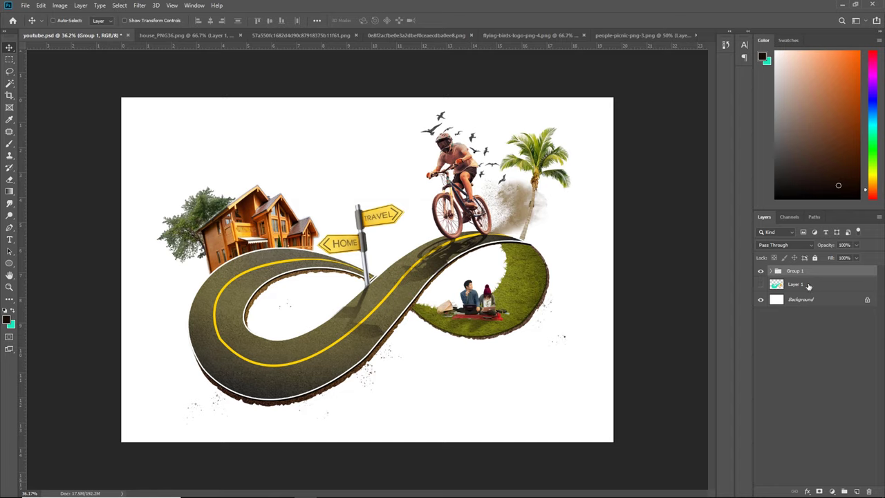
{"action": "left_click", "coordinate": [803, 283]}
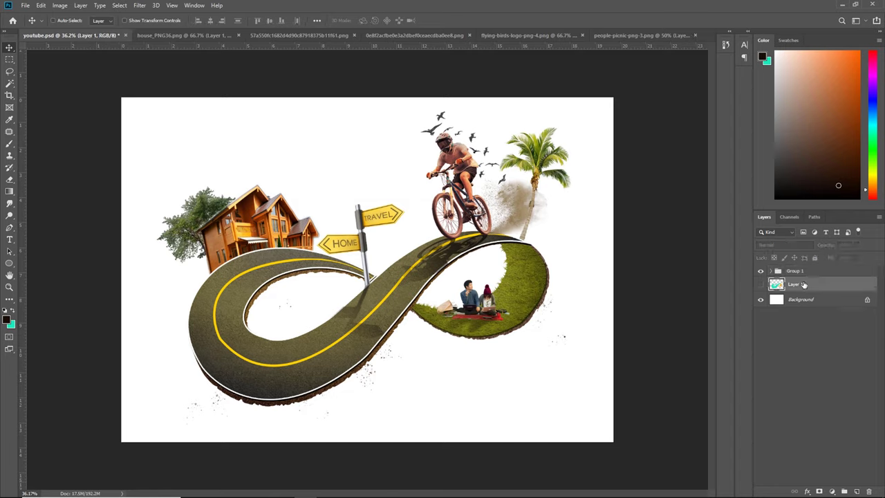
- Add a new empty layer above Layer 1 and load the Black, White gradient preset
{"action": "left_click", "coordinate": [857, 489]}
{"action": "left_click", "coordinate": [10, 180]}
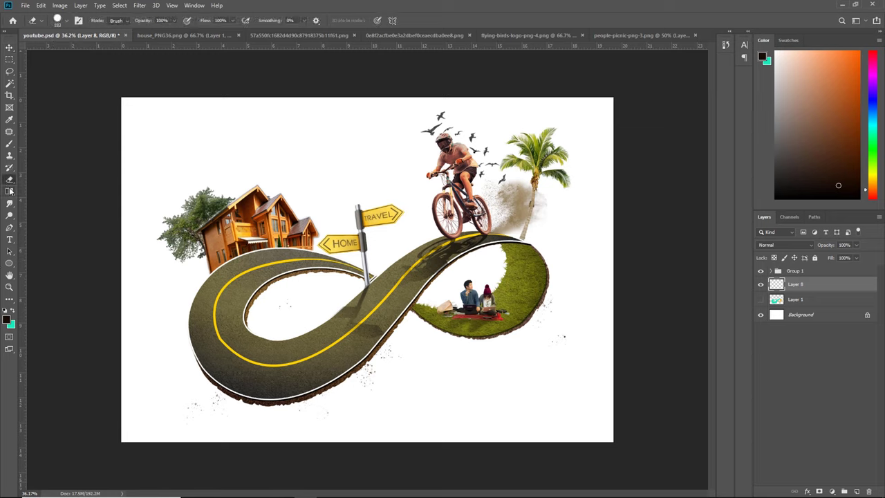
{"action": "left_click", "coordinate": [10, 192]}
{"action": "left_click", "coordinate": [71, 20]}
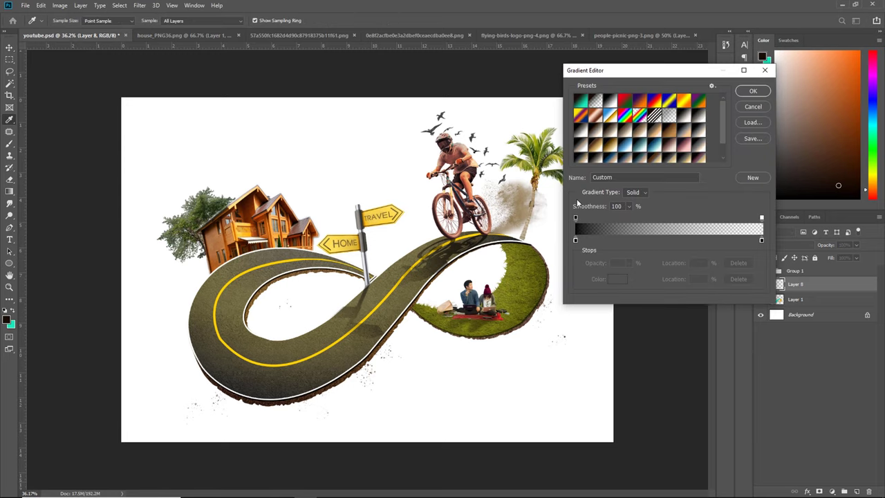
{"action": "left_click", "coordinate": [611, 102]}
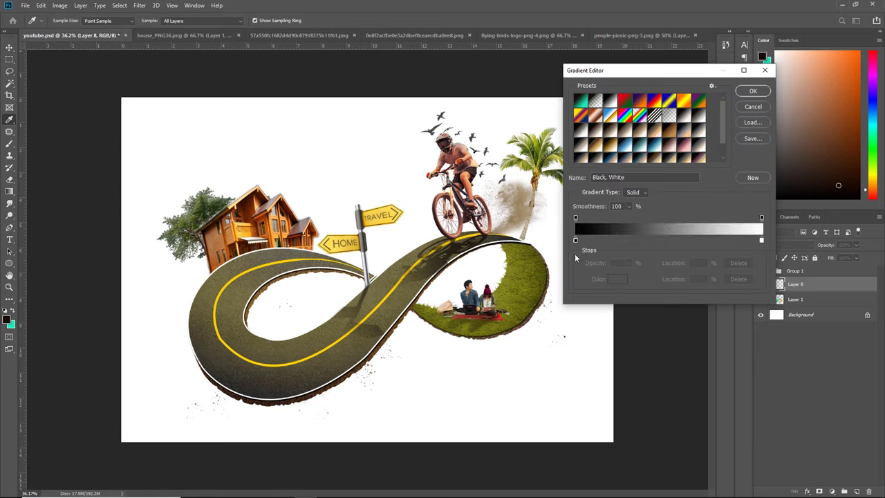
- Build a dark teal to bright cyan (location 41) to white gradient in the Gradient Editor
{"action": "double_click", "coordinate": [575, 241]}
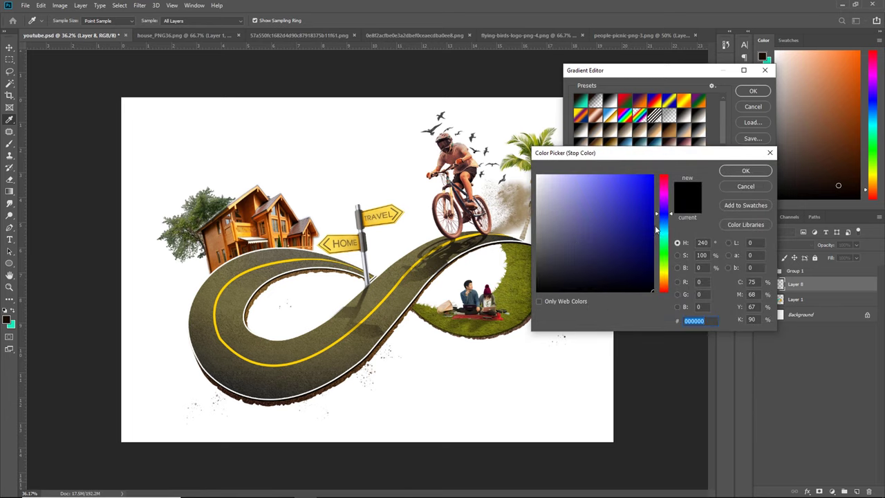
{"action": "left_click", "coordinate": [666, 232]}
{"action": "left_click_drag", "start_coordinate": [669, 235], "coordinate": [668, 232]}
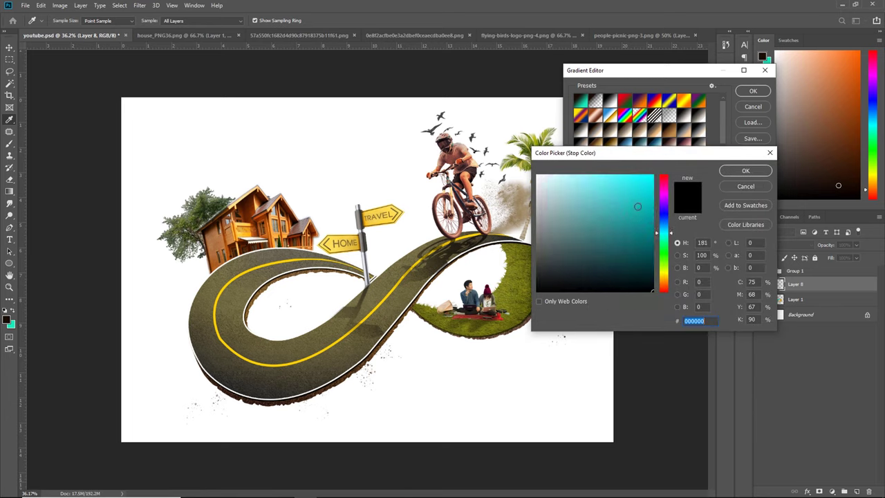
{"action": "left_click", "coordinate": [637, 198]}
{"action": "left_click", "coordinate": [743, 171]}
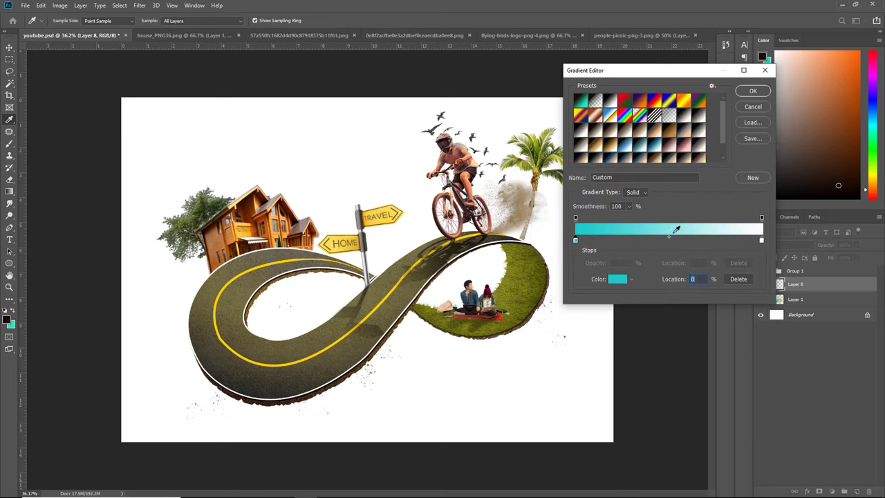
{"action": "left_click", "coordinate": [652, 241]}
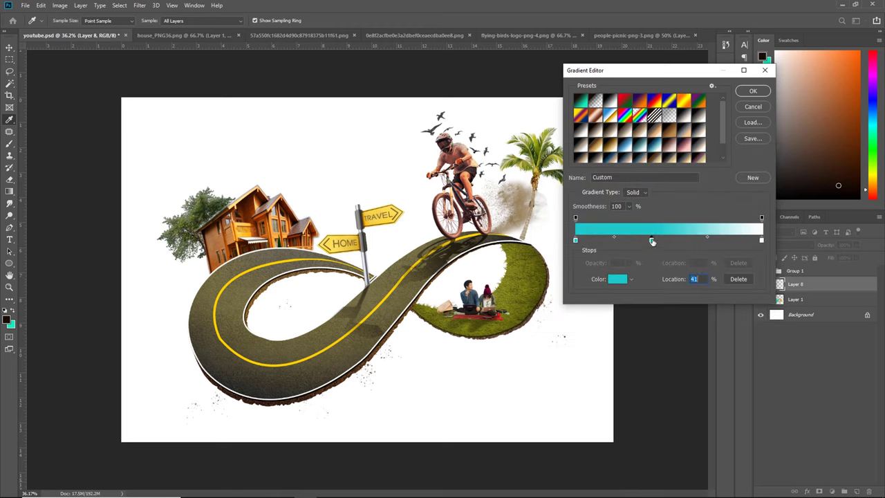
{"action": "double_click", "coordinate": [576, 239]}
{"action": "mouse_move", "coordinate": [644, 201]}
{"action": "left_mouse_down"}
{"action": "mouse_move", "coordinate": [631, 236]}
{"action": "mouse_move", "coordinate": [666, 233]}
{"action": "left_mouse_up"}
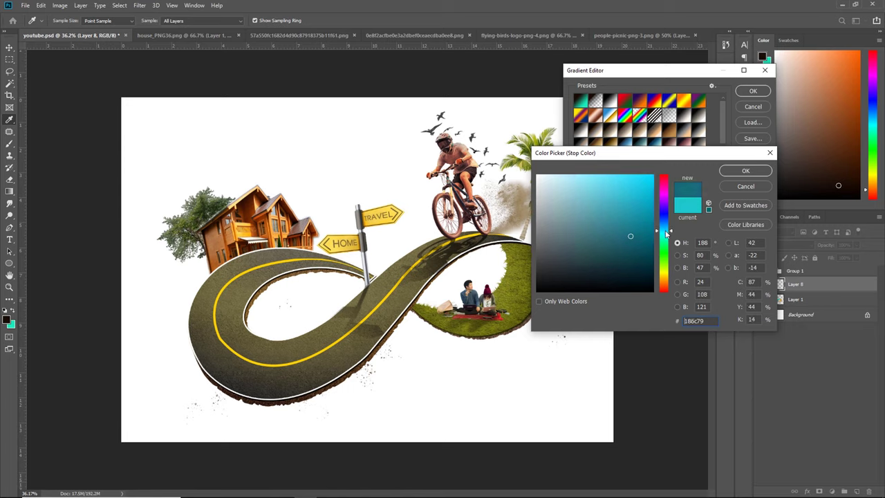
{"action": "left_click", "coordinate": [744, 173]}
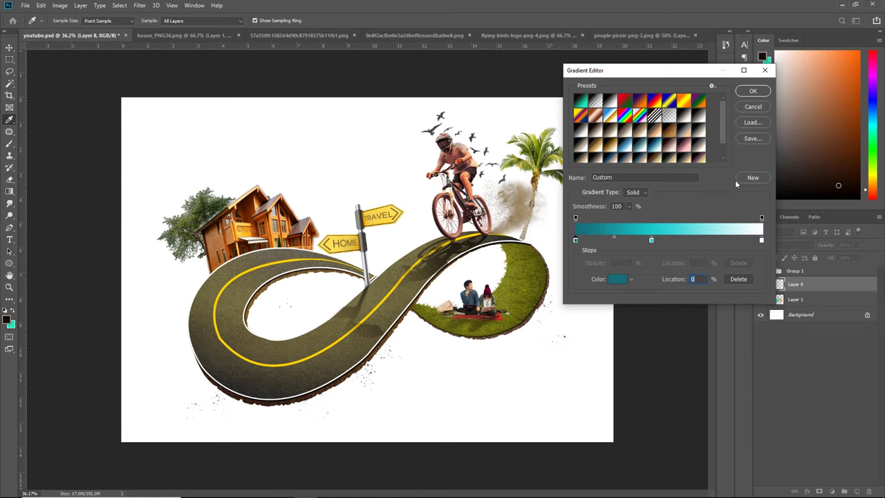
{"action": "left_click", "coordinate": [752, 92]}
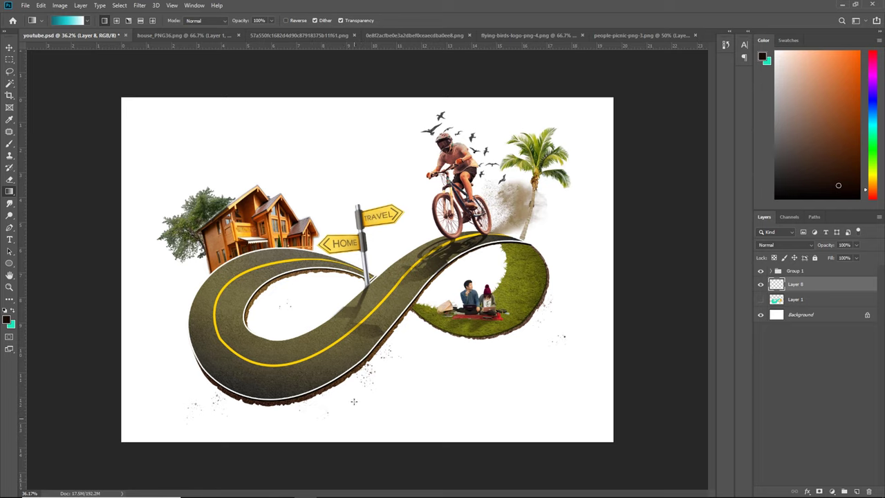
- Draw the teal gradient upward from the canvas bottom to the road's middle
{"action": "left_click_drag", "start_coordinate": [353, 423], "coordinate": [354, 127]}
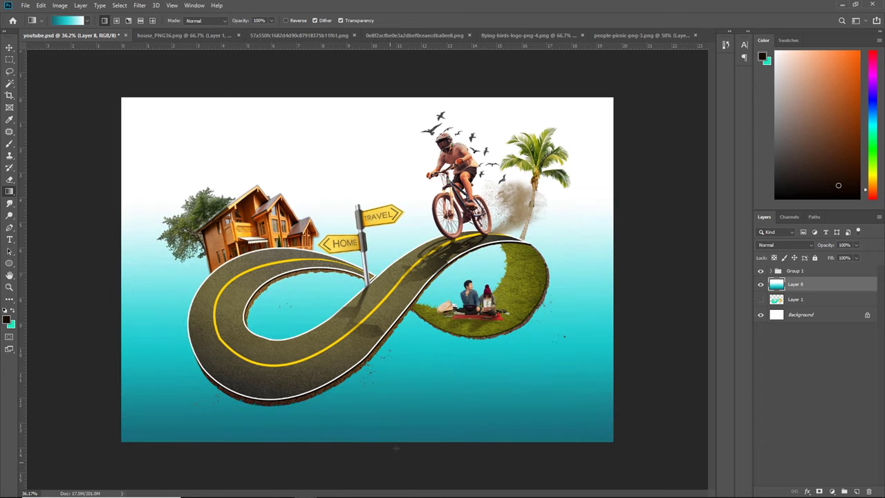
{"action": "key", "text": "ctrl+z"}
{"action": "scroll", "coordinate": [401, 422], "scroll_direction": "down", "scroll_amount": 2}
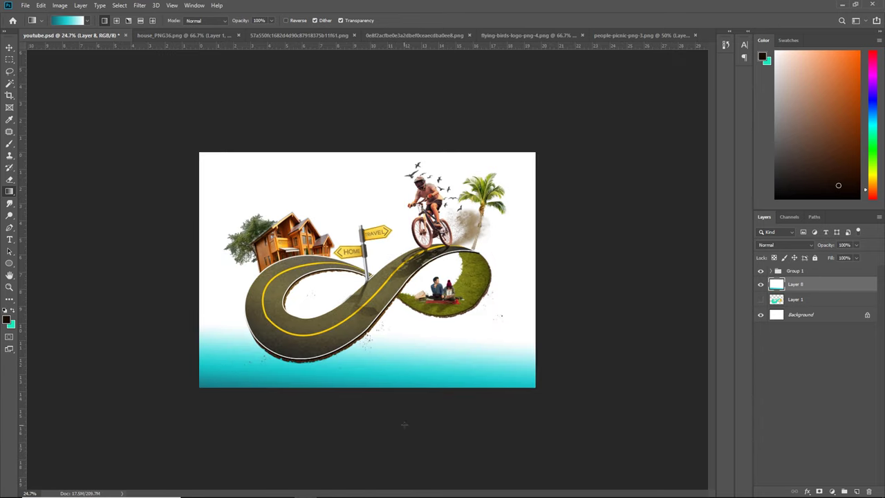
{"action": "left_click_drag", "start_coordinate": [386, 430], "coordinate": [386, 307]}
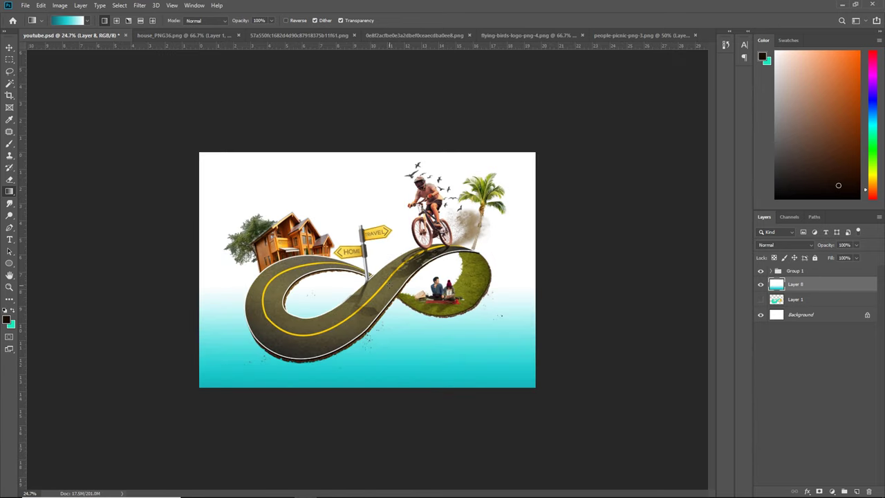
{"action": "left_click", "coordinate": [9, 47]}
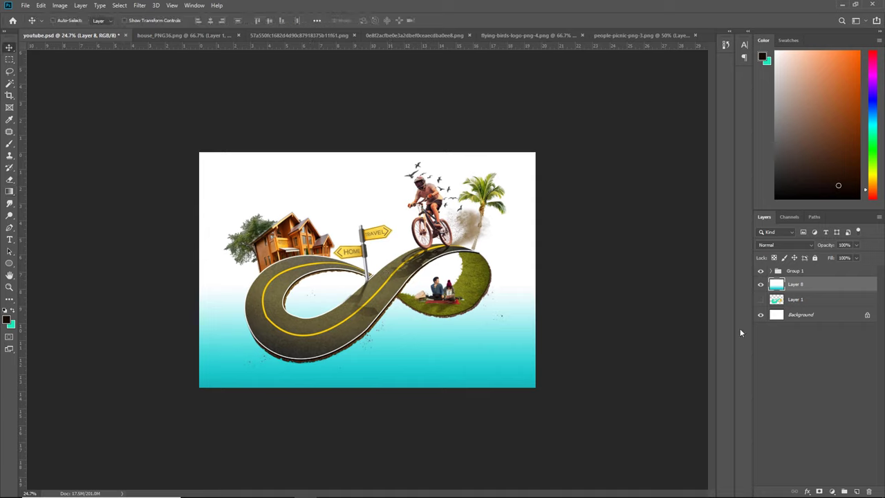
- Open the pink sky photo, drag it into youtube.psd as Layer 9, and stretch it across the canvas
{"action": "left_click", "coordinate": [26, 6]}
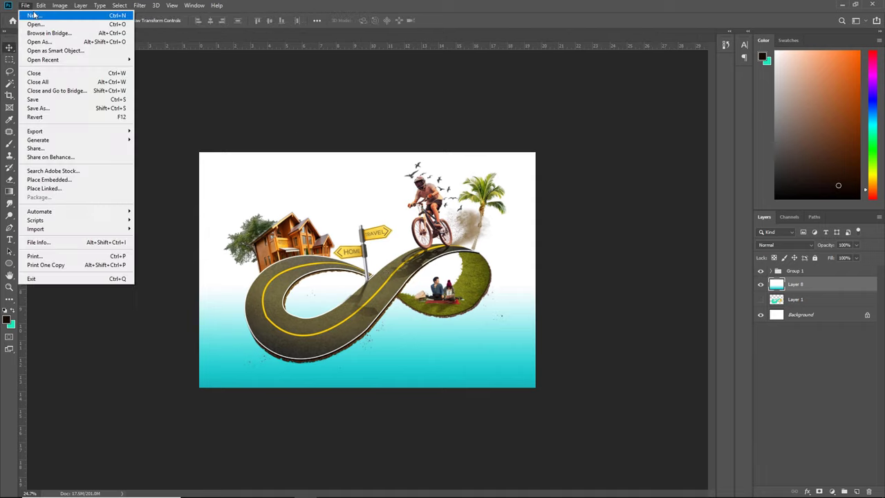
{"action": "left_click", "coordinate": [38, 25]}
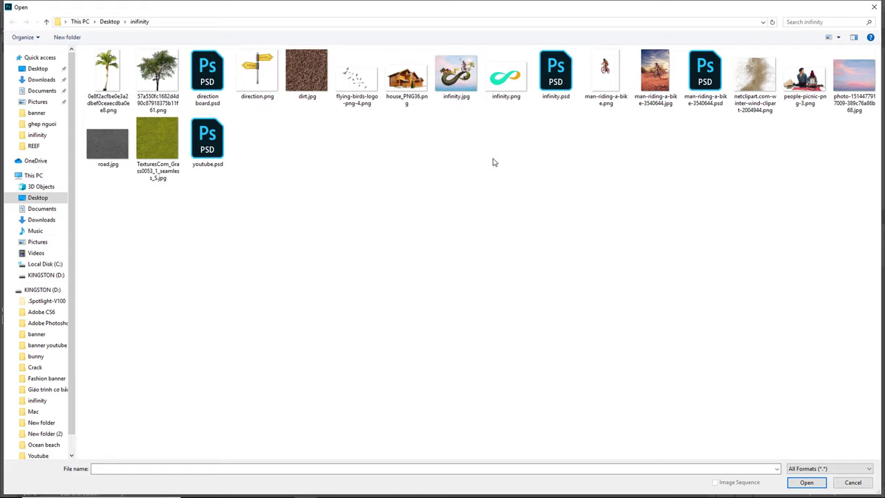
{"action": "double_click", "coordinate": [853, 73]}
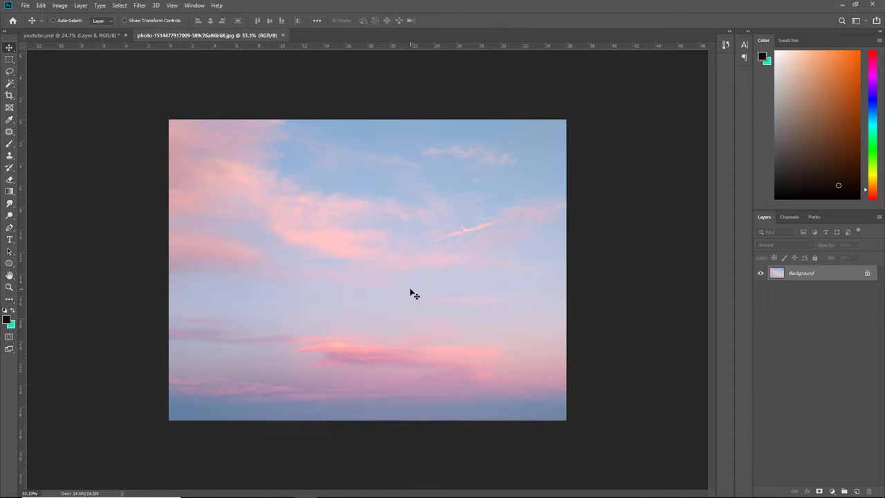
{"action": "left_click", "coordinate": [71, 36]}
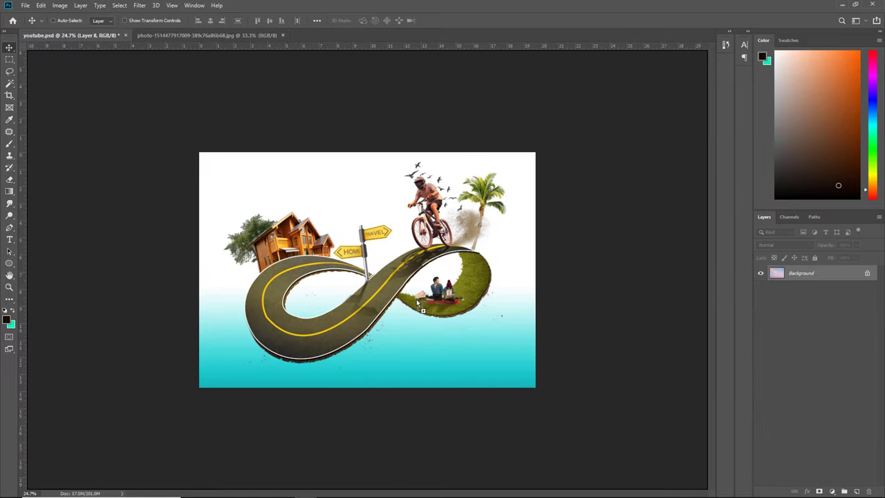
{"action": "mouse_move", "coordinate": [71, 40]}
{"action": "left_mouse_down"}
{"action": "mouse_move", "coordinate": [411, 311]}
{"action": "mouse_move", "coordinate": [354, 273]}
{"action": "left_mouse_up"}
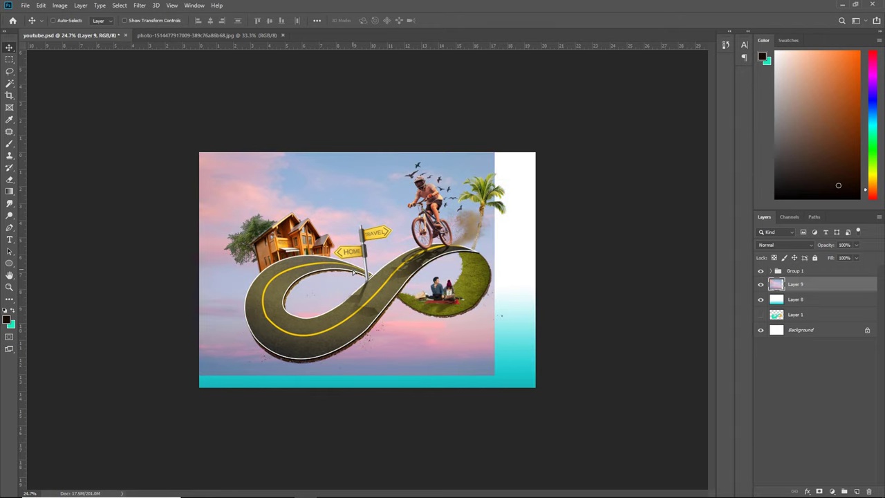
{"action": "key", "text": "ctrl+t"}
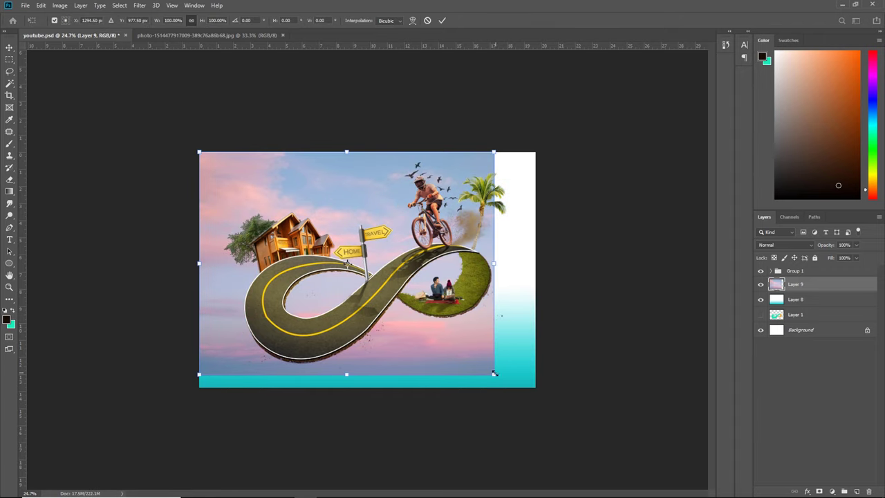
{"action": "mouse_move", "coordinate": [494, 373]}
{"action": "left_mouse_down"}
{"action": "mouse_move", "coordinate": [545, 374]}
{"action": "mouse_move", "coordinate": [536, 388]}
{"action": "left_mouse_up"}
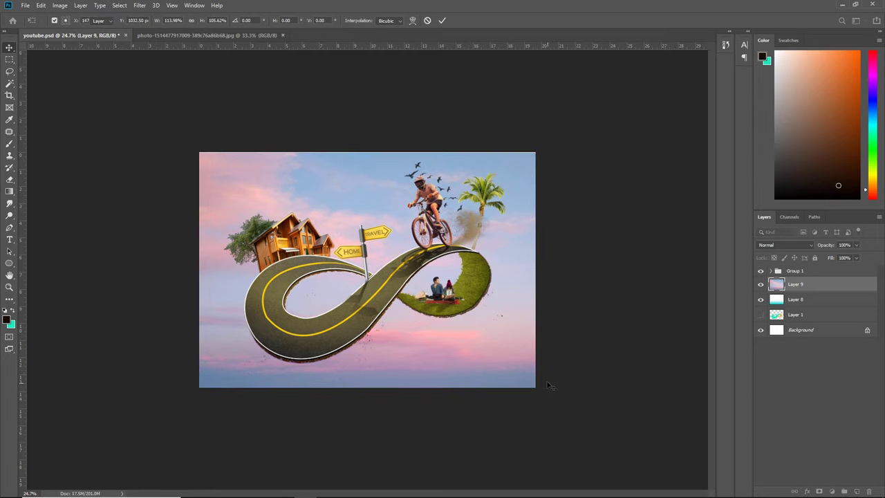
{"action": "key", "text": "Return"}
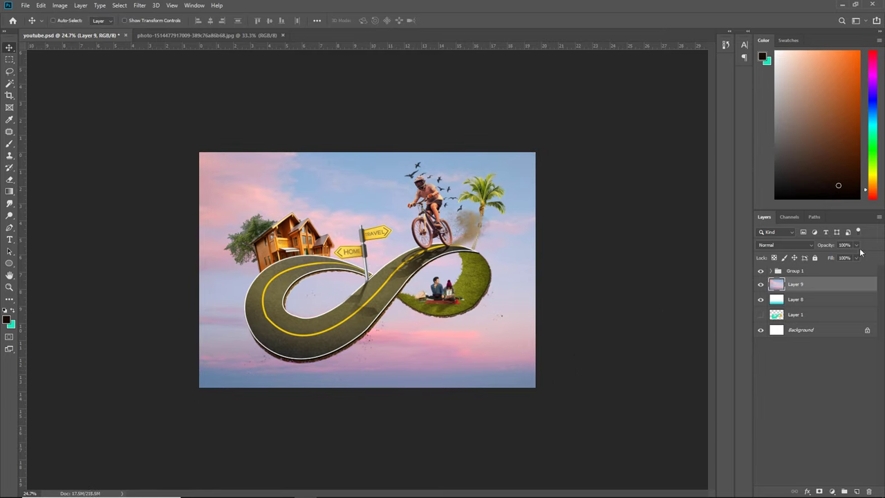
- Lower the pink sky Layer 9 opacity to about 43%
{"action": "left_click", "coordinate": [857, 247]}
{"action": "left_click_drag", "start_coordinate": [857, 256], "coordinate": [833, 257]}
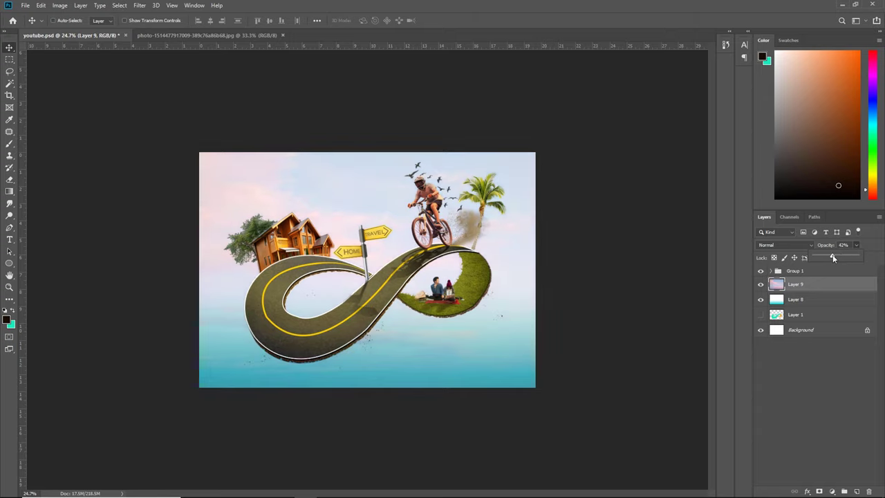
{"action": "left_click_drag", "start_coordinate": [836, 259], "coordinate": [836, 258]}
- Redraw the teal gradient on Layer 8 as a narrower band rising from the bottom edge
{"action": "left_click", "coordinate": [810, 302]}
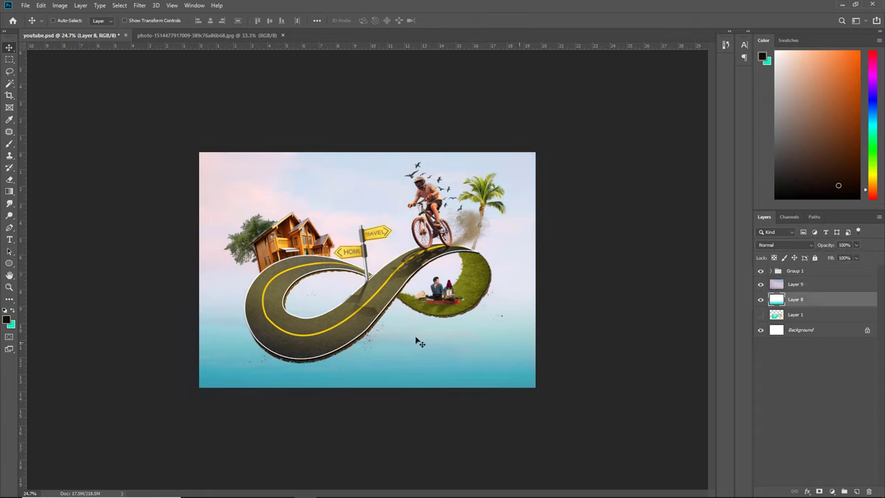
{"action": "left_click", "coordinate": [9, 191]}
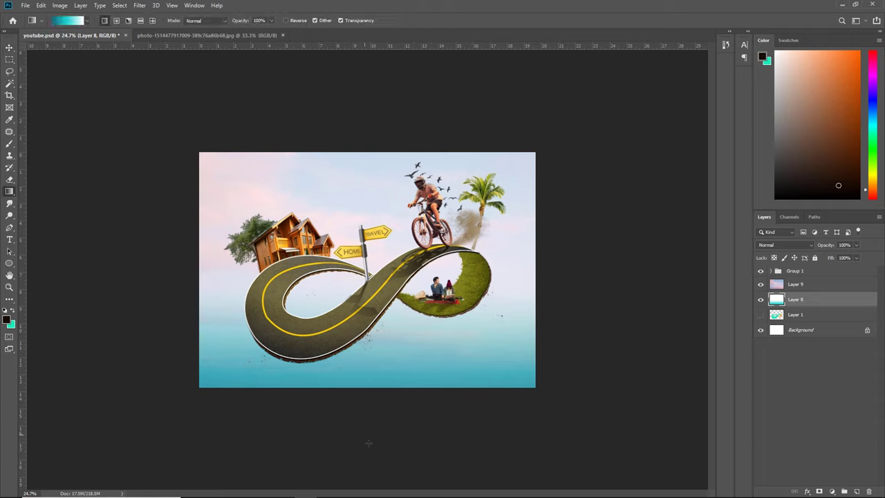
{"action": "left_click_drag", "start_coordinate": [375, 455], "coordinate": [376, 317]}
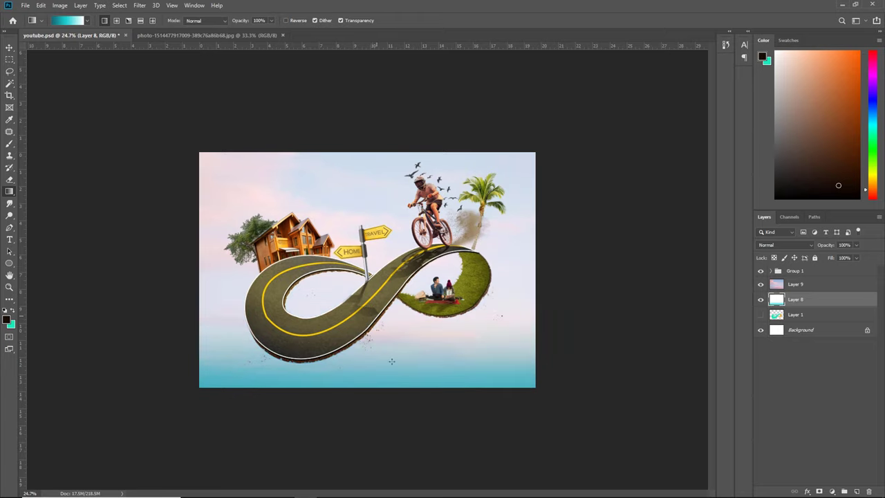
{"action": "left_click", "coordinate": [10, 49]}
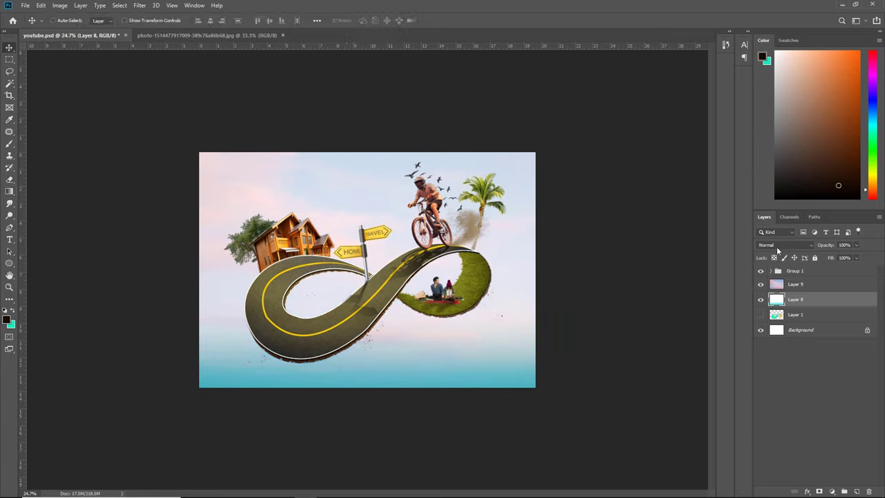
{"action": "left_click", "coordinate": [821, 285]}
- Stamp all visible layers onto Layer 10 and add a 100%, 50-300mm Zoom lens flare near the cyclist
{"action": "left_click", "coordinate": [825, 273]}
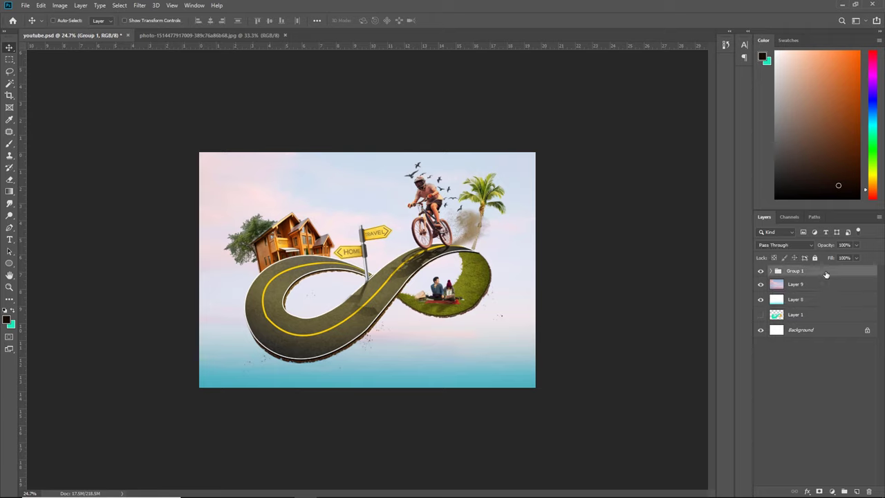
{"action": "key", "text": "ctrl+shift+alt+e"}
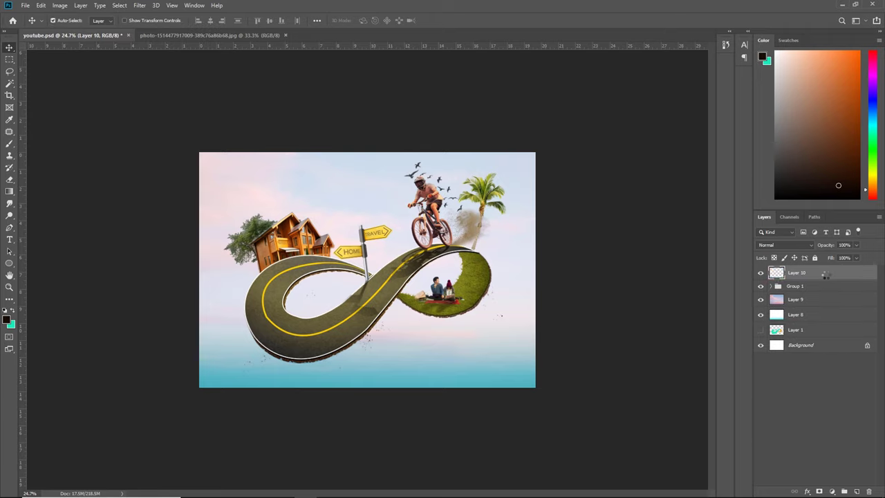
{"action": "left_click", "coordinate": [140, 5]}
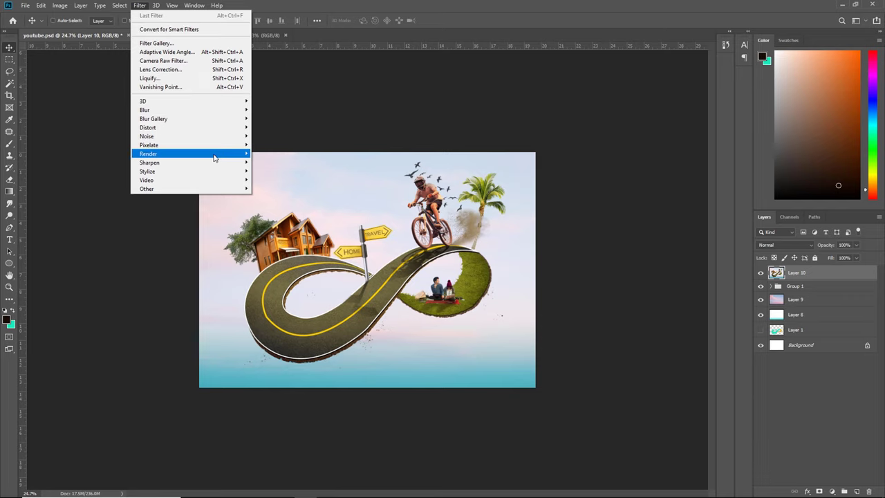
{"action": "mouse_move", "coordinate": [159, 153]}
{"action": "left_click", "coordinate": [288, 211]}
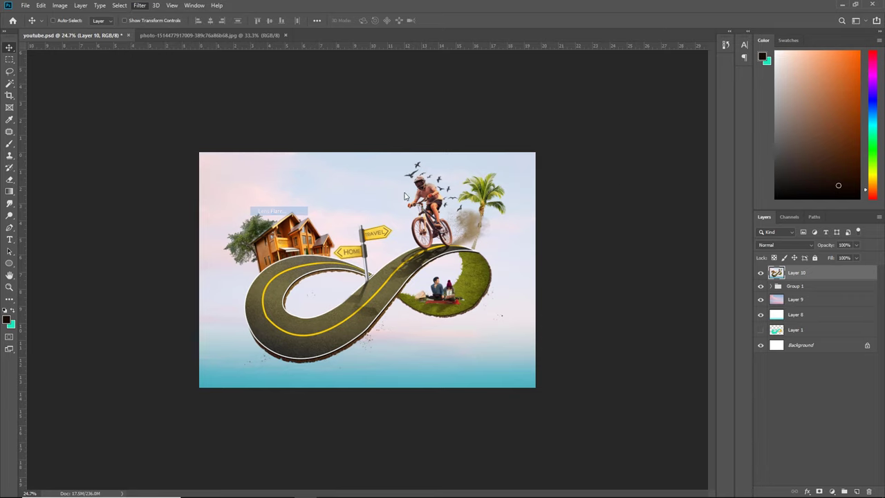
{"action": "left_click_drag", "start_coordinate": [551, 187], "coordinate": [579, 163]}
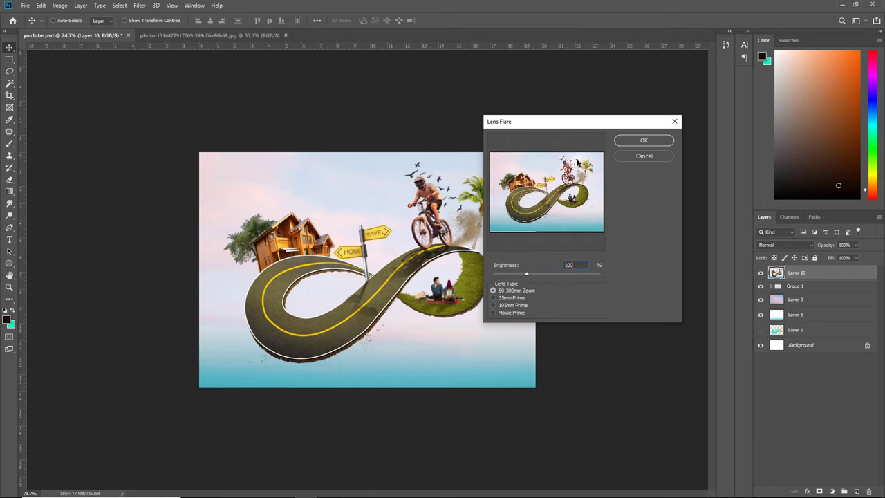
{"action": "left_click", "coordinate": [629, 140]}
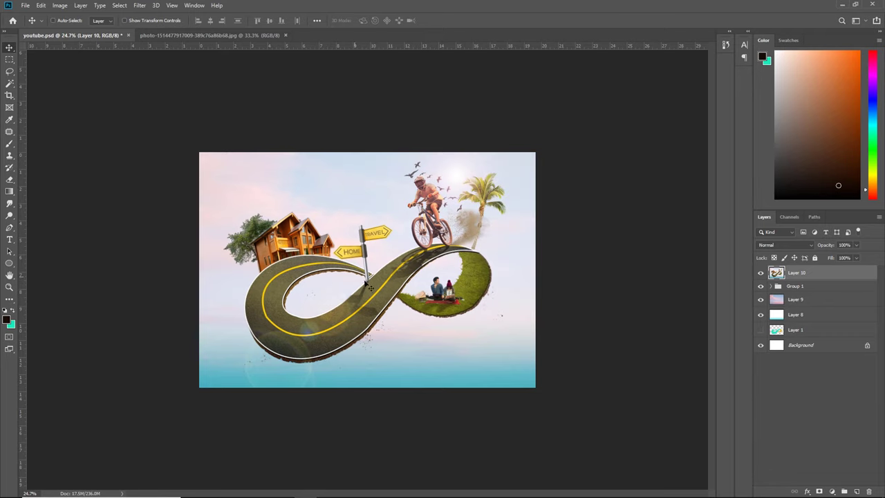
- Zoom in and select the gap at the signpost pole's base with the Polygonal Lasso
{"action": "scroll", "coordinate": [369, 283], "scroll_direction": "up", "scroll_amount": 4, "text": "alt"}
{"action": "scroll", "coordinate": [370, 273], "scroll_direction": "up", "scroll_amount": 2, "text": "alt"}
{"action": "scroll", "coordinate": [369, 273], "scroll_direction": "up", "scroll_amount": 3, "text": "alt"}
{"action": "scroll", "coordinate": [374, 274], "scroll_direction": "up", "scroll_amount": 3, "text": "alt"}
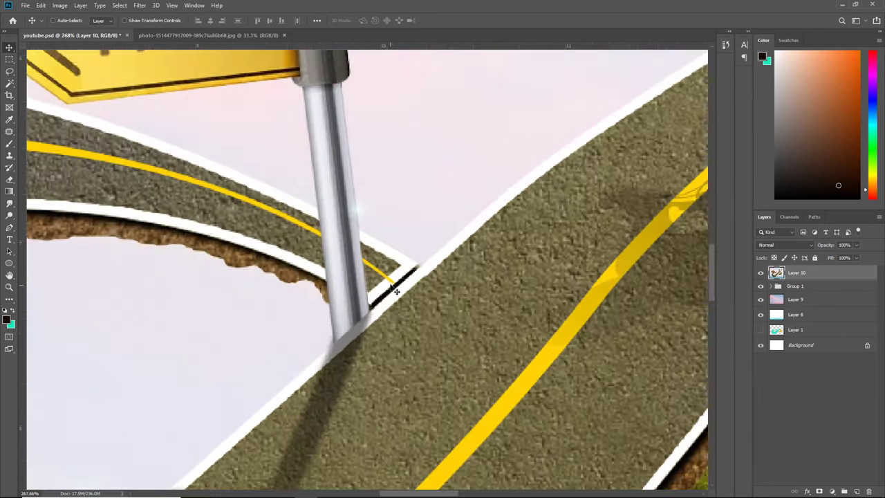
{"action": "scroll", "coordinate": [379, 277], "scroll_direction": "up", "scroll_amount": 2, "text": "alt"}
{"action": "right_click", "coordinate": [8, 75]}
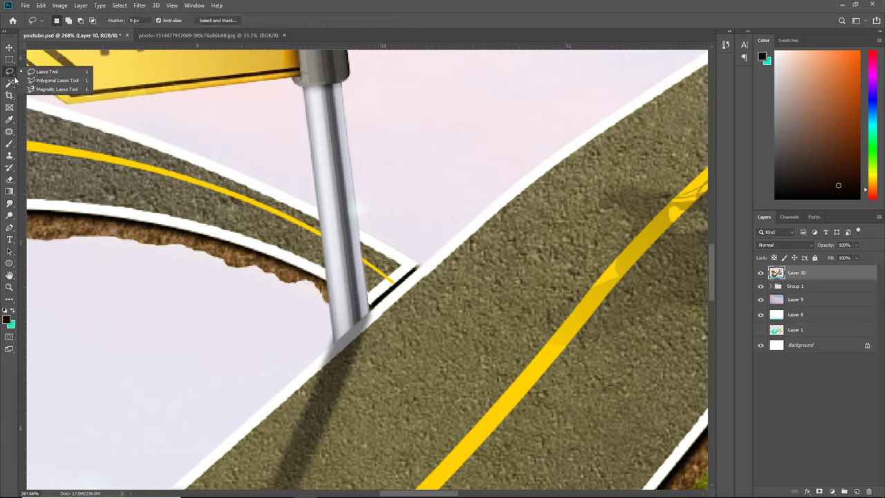
{"action": "left_click", "coordinate": [38, 80]}
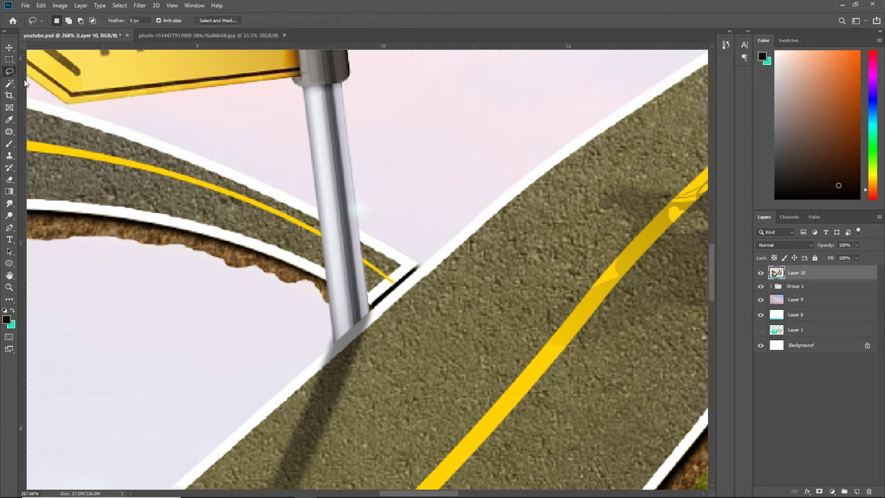
{"action": "left_click", "coordinate": [399, 264]}
{"action": "left_click_drag", "start_coordinate": [369, 298], "coordinate": [401, 266]}
- Clone road texture over the pole-base gap and yellow line end with a 17 px, then 12 px brush
{"action": "left_click", "coordinate": [9, 155]}
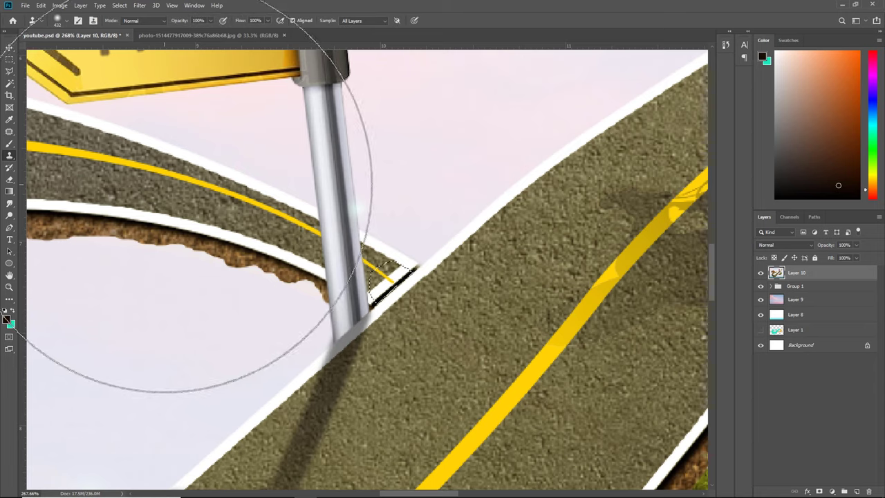
{"action": "right_click", "coordinate": [201, 227]}
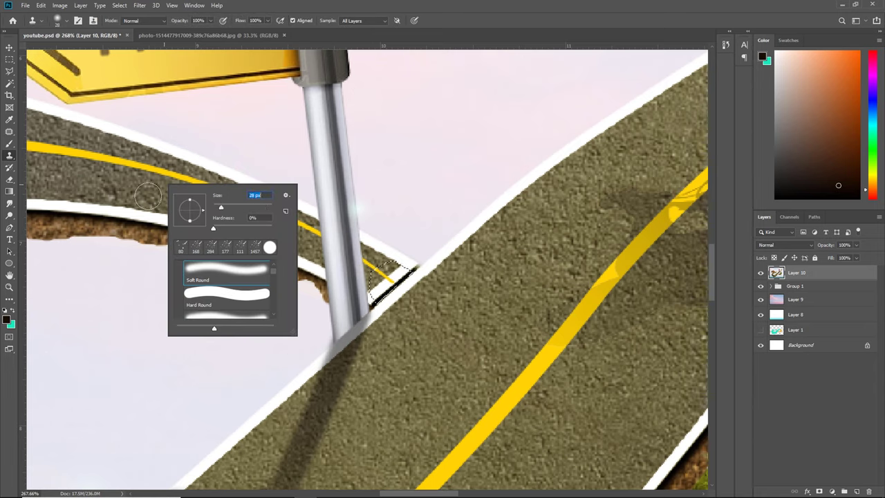
{"action": "left_click_drag", "start_coordinate": [228, 206], "coordinate": [212, 209]}
{"action": "left_click", "coordinate": [151, 192]}
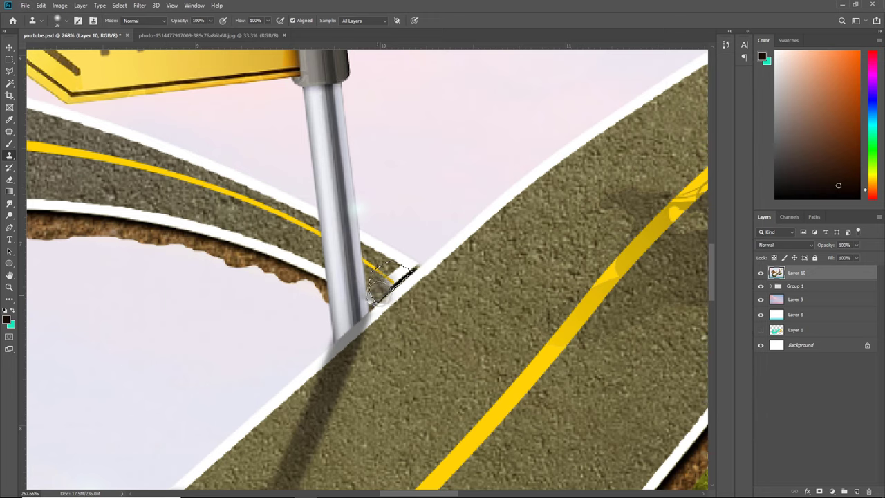
{"action": "left_click_drag", "start_coordinate": [389, 273], "coordinate": [400, 266]}
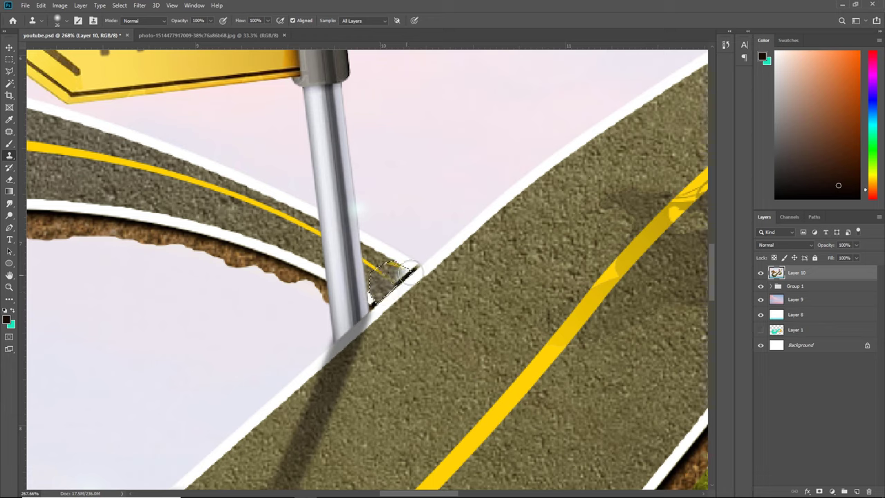
{"action": "left_click_drag", "start_coordinate": [394, 264], "coordinate": [395, 275]}
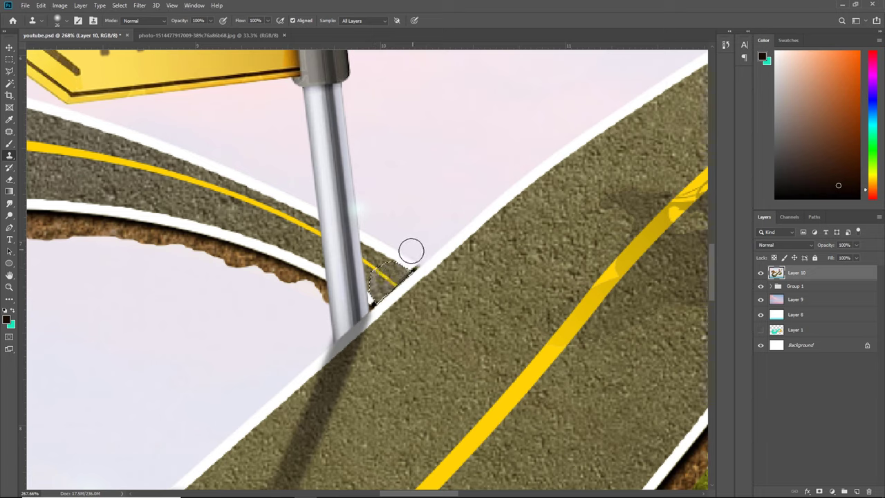
{"action": "right_click", "coordinate": [364, 261]}
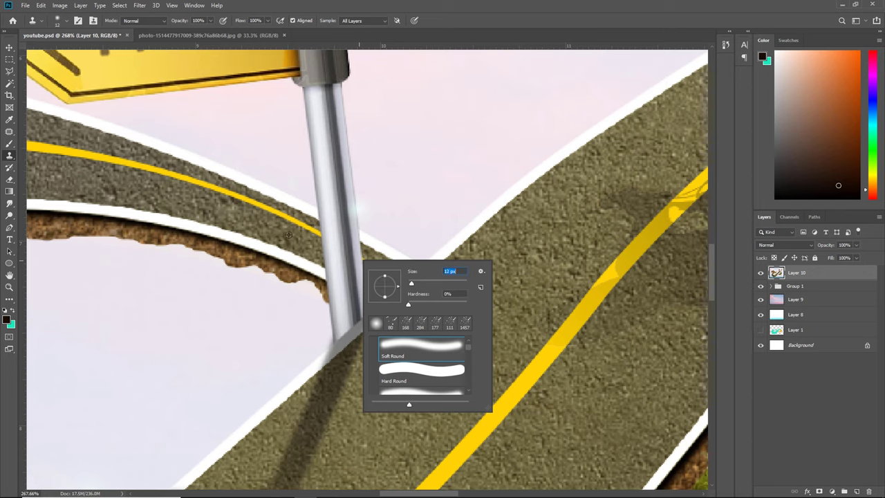
{"action": "key", "text": "Return"}
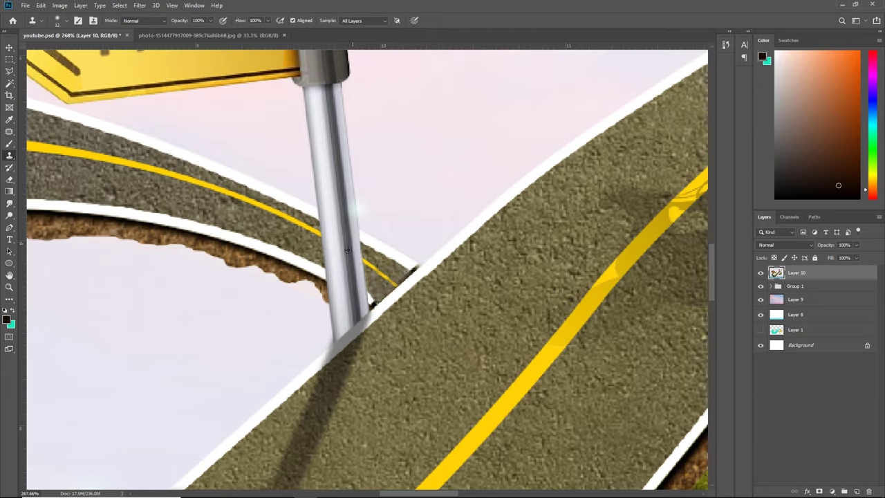
- Zoom back out to view the repaired composite with the Move tool
{"action": "scroll", "coordinate": [345, 256], "scroll_direction": "down", "scroll_amount": 4}
{"action": "scroll", "coordinate": [320, 278], "scroll_direction": "down", "scroll_amount": 3}
{"action": "scroll", "coordinate": [314, 282], "scroll_direction": "down", "scroll_amount": 2}
{"action": "scroll", "coordinate": [312, 282], "scroll_direction": "down", "scroll_amount": 1}
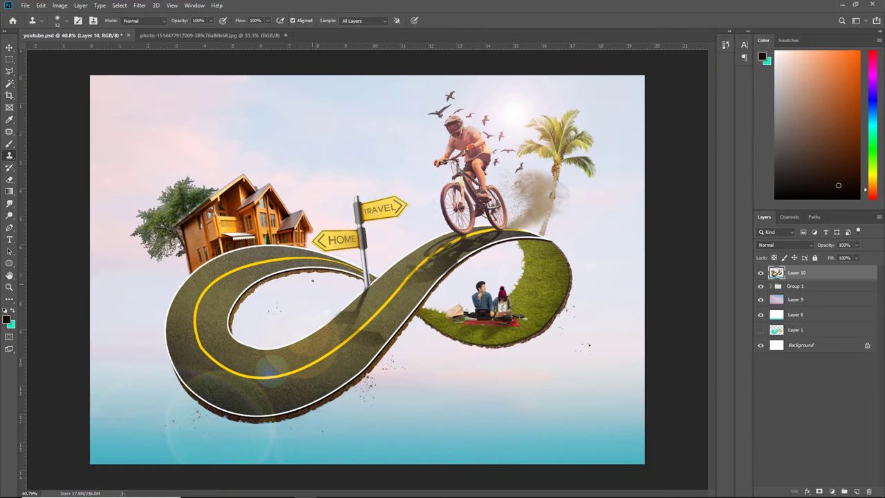
{"action": "left_click", "coordinate": [9, 48]}
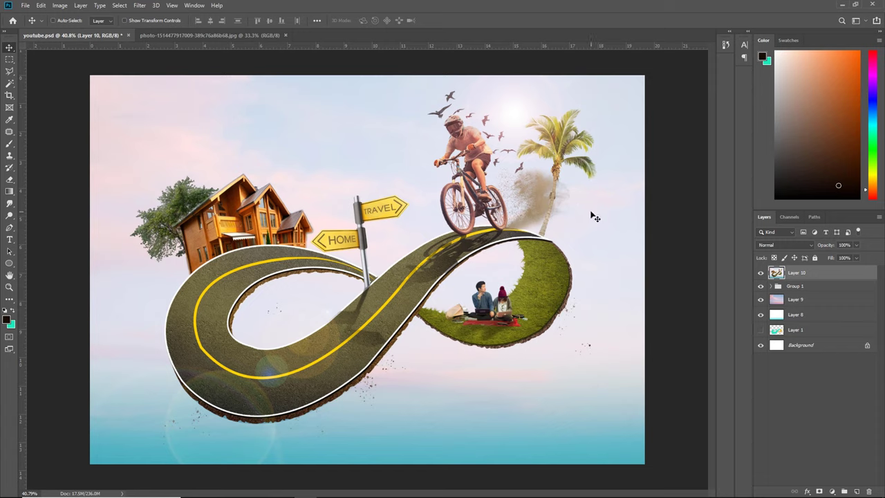
- Add a Curves adjustment layer with an RGB S-curve: highlights lifted, shadows pulled down
{"action": "left_click", "coordinate": [832, 491]}
{"action": "left_click", "coordinate": [844, 374]}
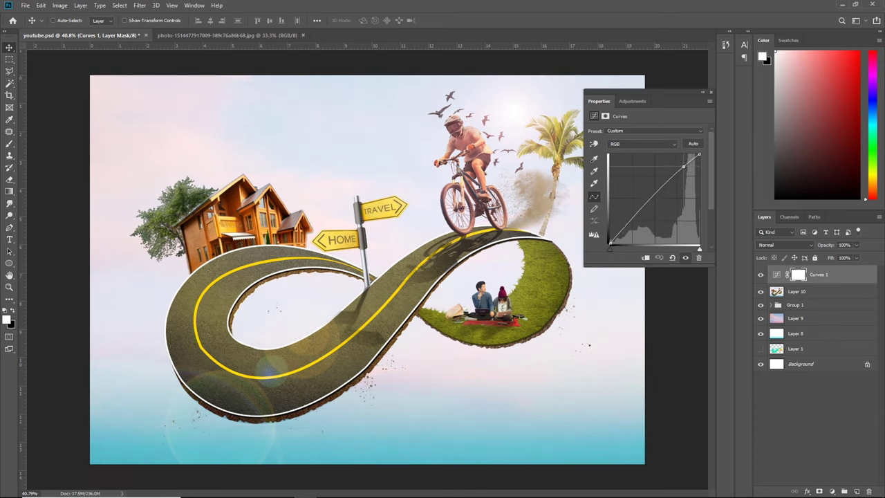
{"action": "left_click_drag", "start_coordinate": [683, 166], "coordinate": [682, 165]}
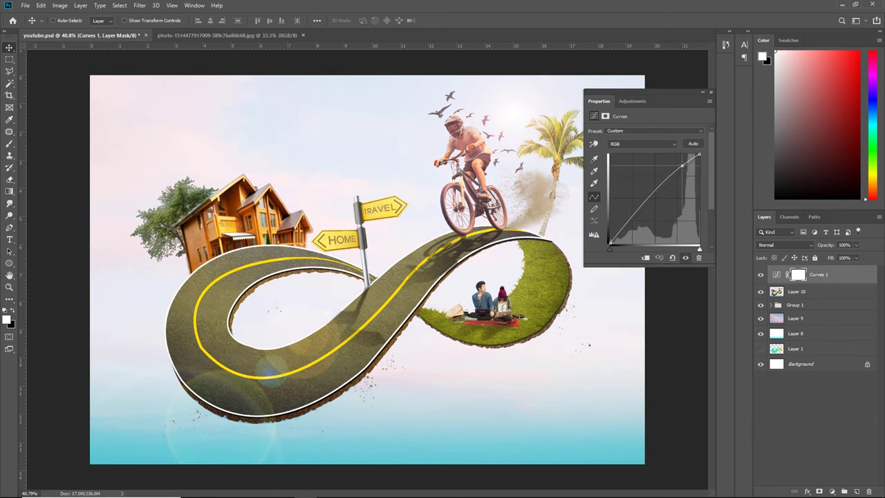
{"action": "left_click_drag", "start_coordinate": [632, 215], "coordinate": [632, 221]}
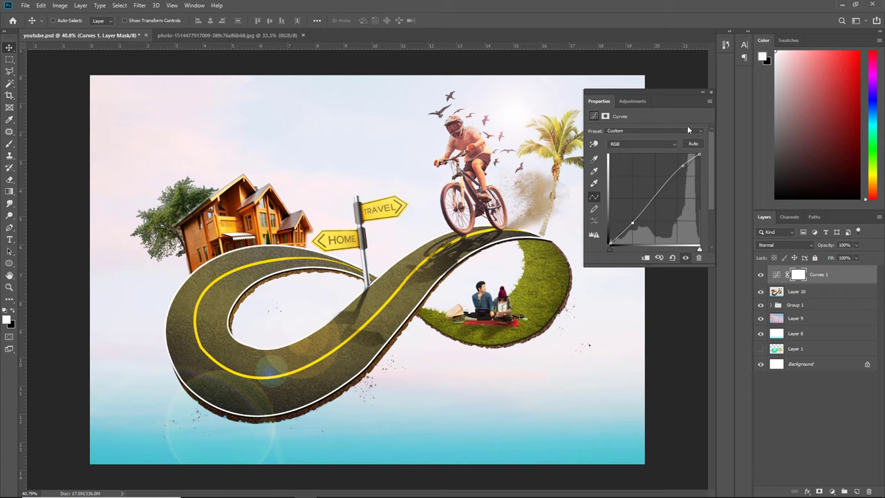
- Tweak the Red channel curve, boosting red slightly in the highlights and adjusting shadows
{"action": "left_click", "coordinate": [656, 145]}
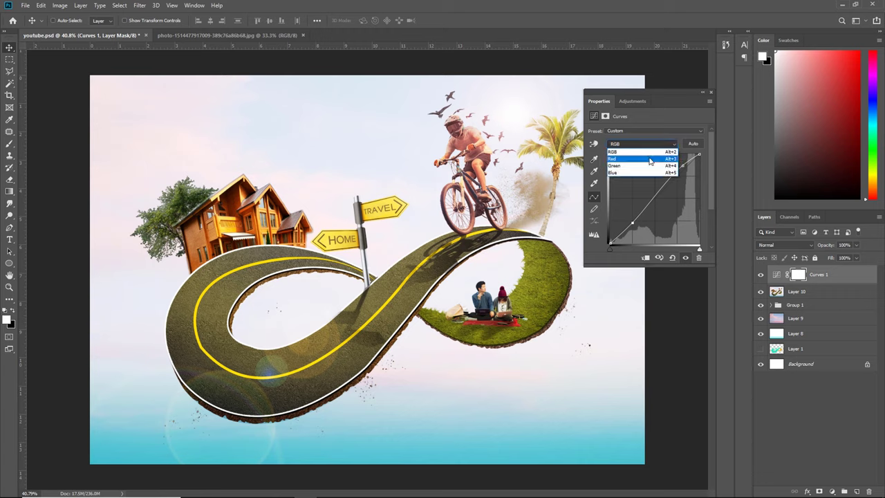
{"action": "left_click", "coordinate": [650, 160]}
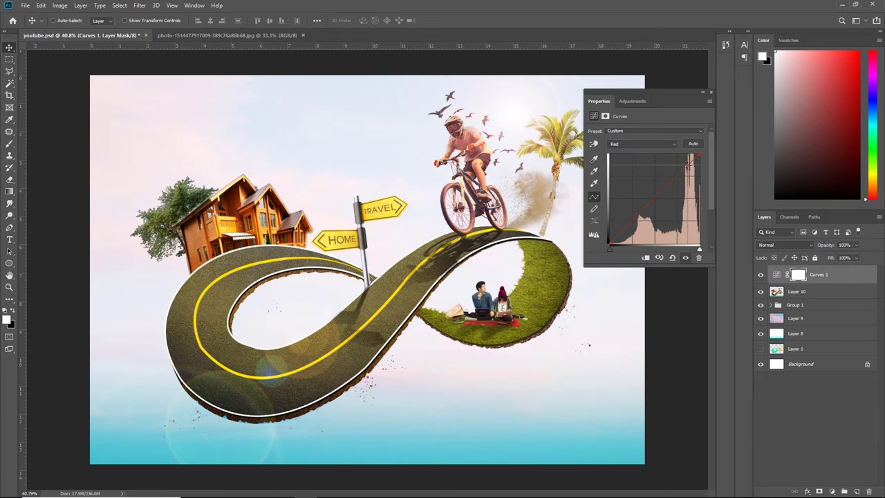
{"action": "left_click_drag", "start_coordinate": [689, 157], "coordinate": [683, 164]}
{"action": "left_click_drag", "start_coordinate": [630, 220], "coordinate": [633, 220]}
{"action": "left_click_drag", "start_coordinate": [685, 164], "coordinate": [687, 166]}
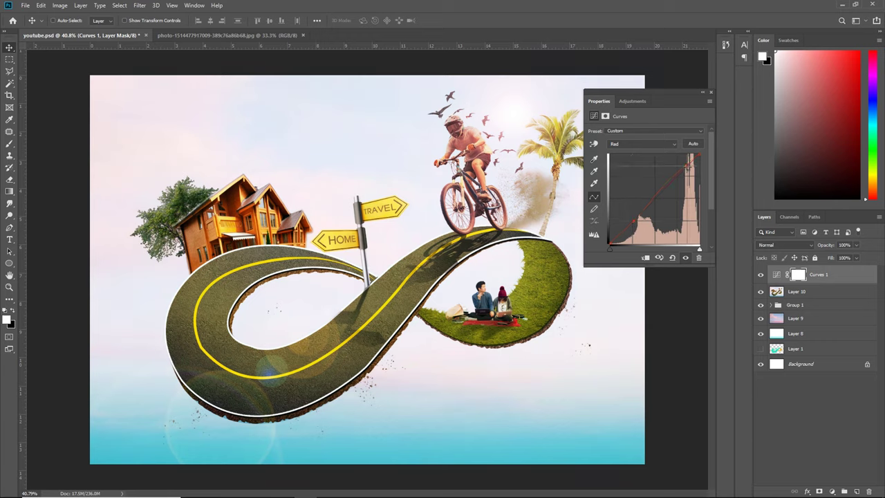